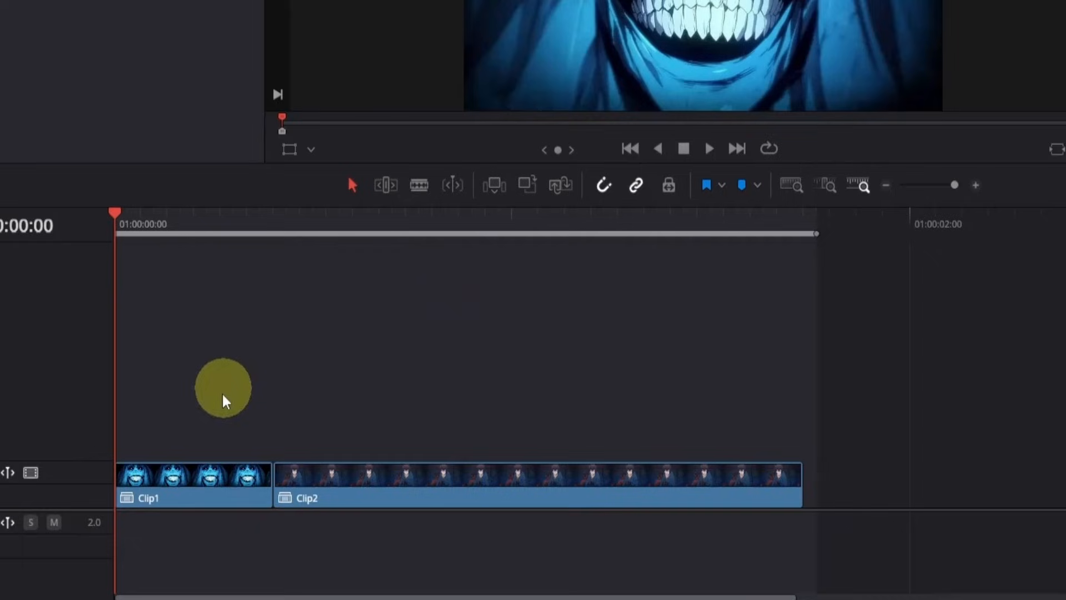
Step: Duplicate Clip1 onto the video track above Clip2, starting at Clip2's beginning, and extend the copy to Clip2's end
{"action": "left_click", "coordinate": [212, 486]}
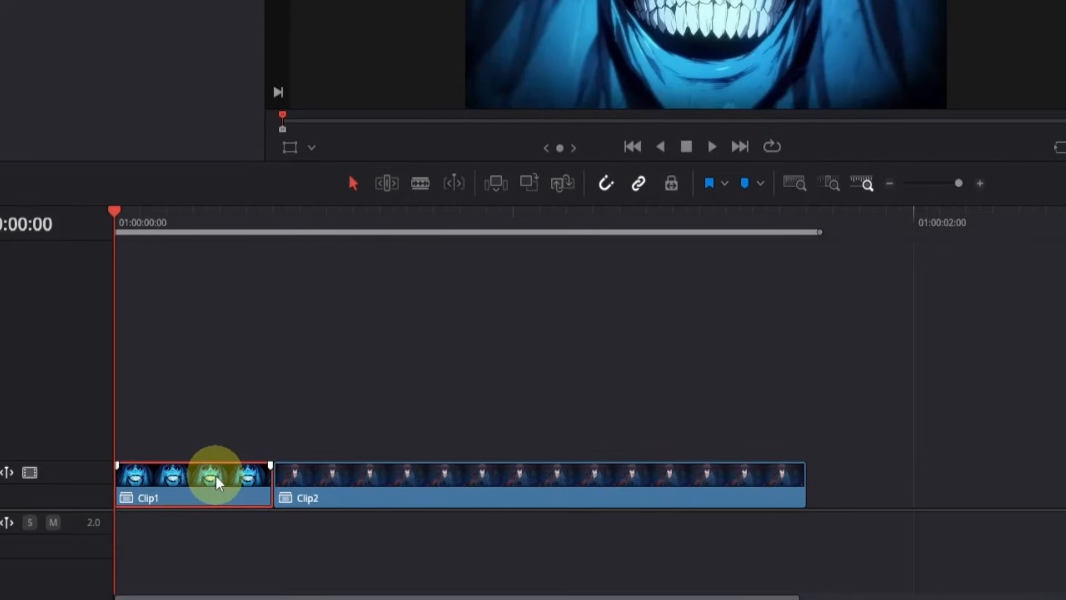
{"action": "left_click_drag", "start_coordinate": [215, 477], "coordinate": [387, 450]}
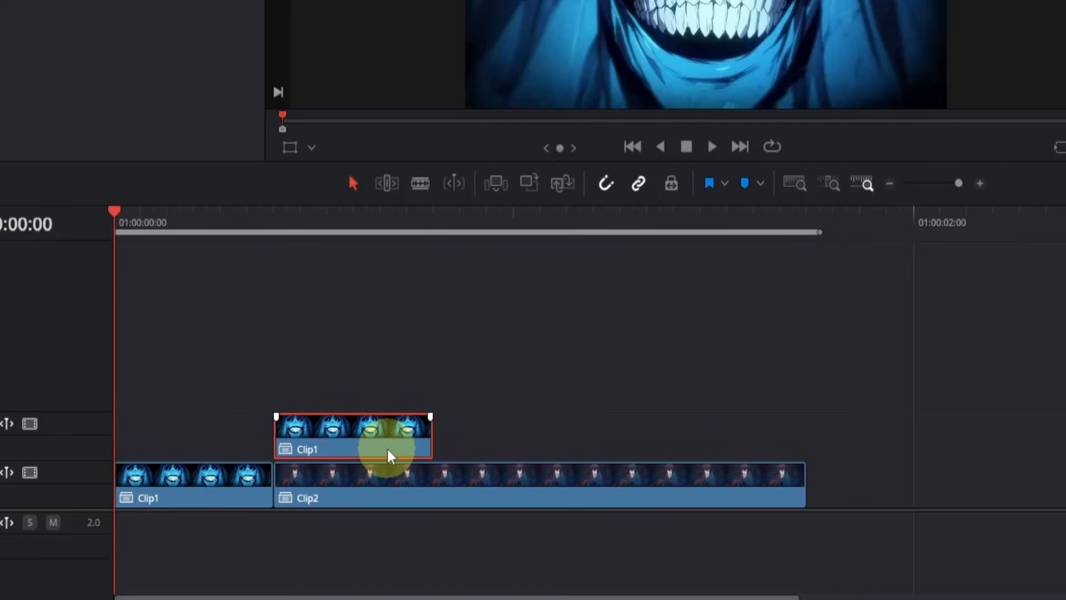
{"action": "left_click_drag", "start_coordinate": [432, 435], "coordinate": [806, 447]}
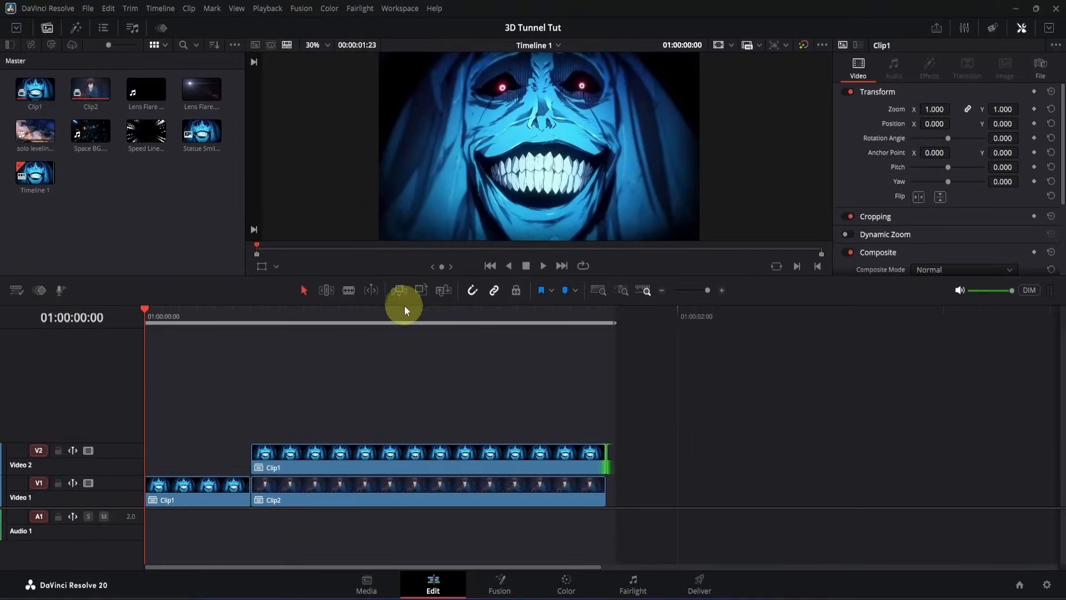
Step: Add a polygon mask to MediaIn1 in the upper Clip1's Fusion composition at 01:00:00:29 and disable the mask
{"action": "left_click", "coordinate": [404, 308]}
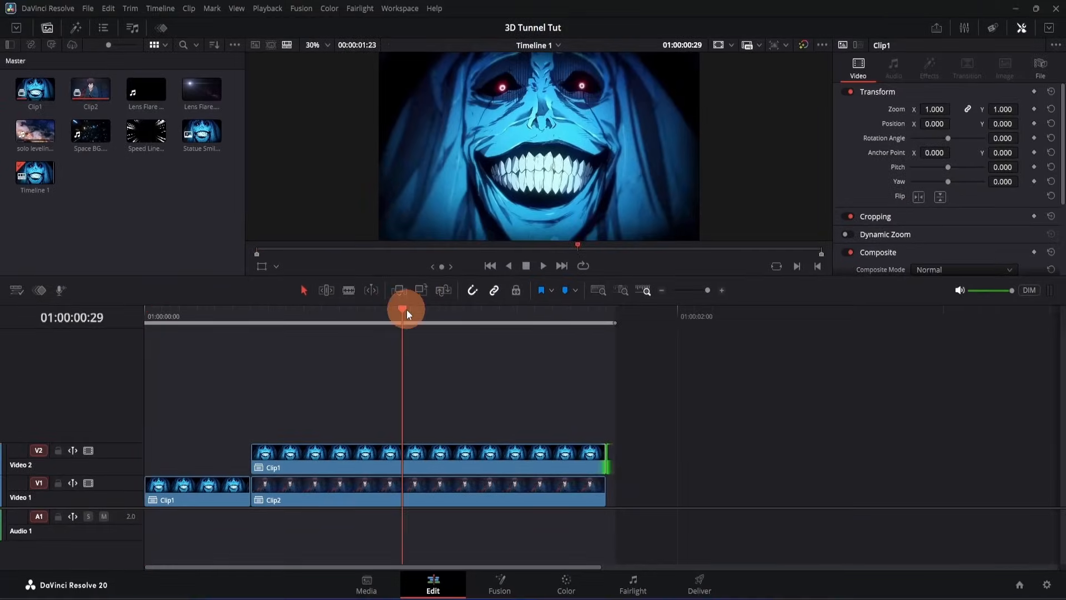
{"action": "left_click", "coordinate": [503, 580]}
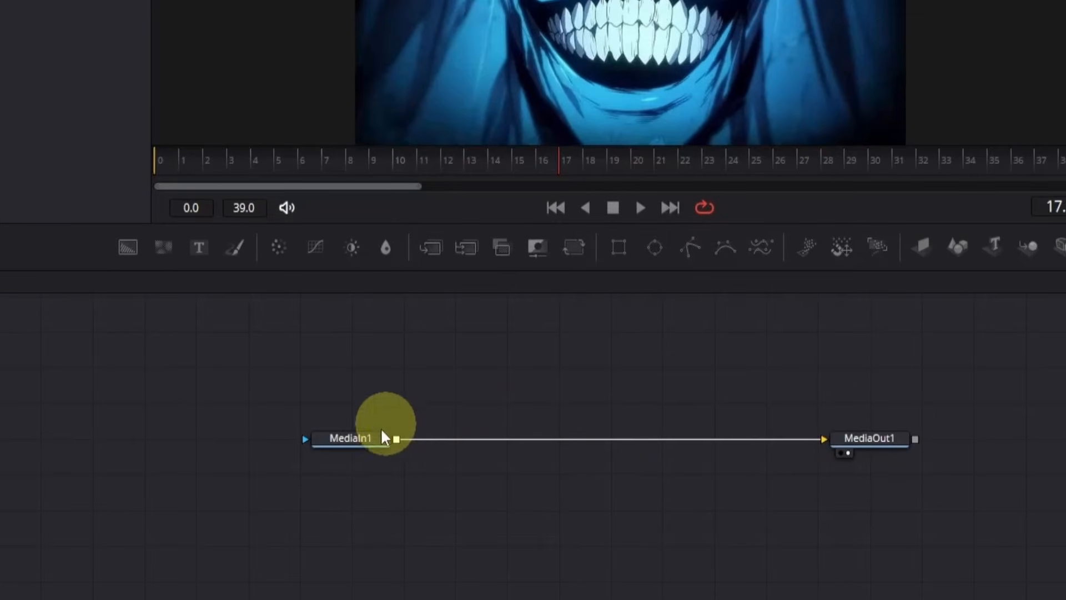
{"action": "left_click", "coordinate": [374, 442]}
{"action": "left_click", "coordinate": [691, 247]}
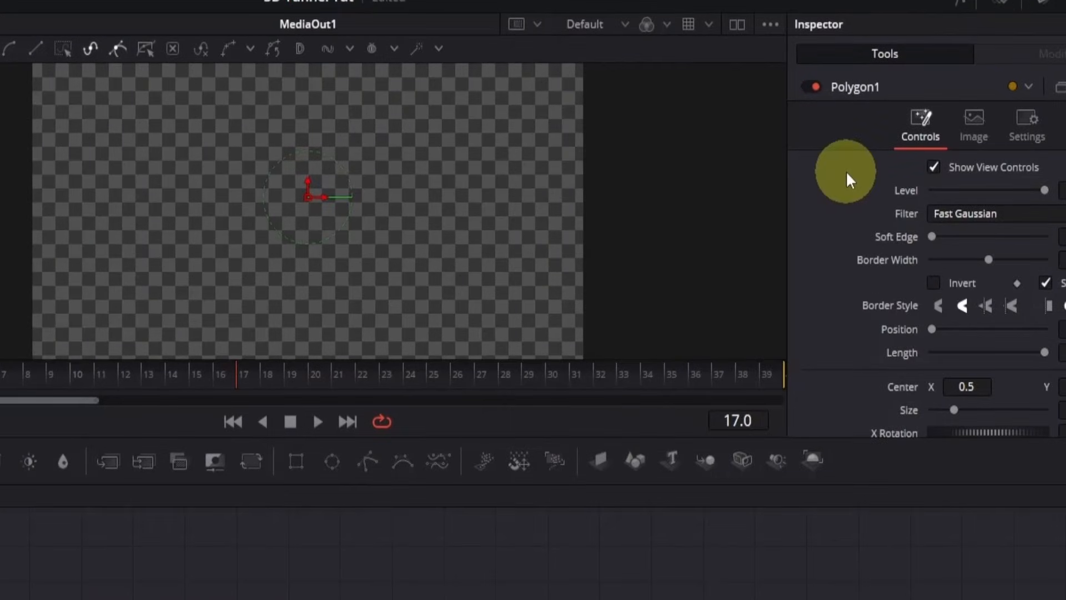
{"action": "left_click", "coordinate": [815, 87]}
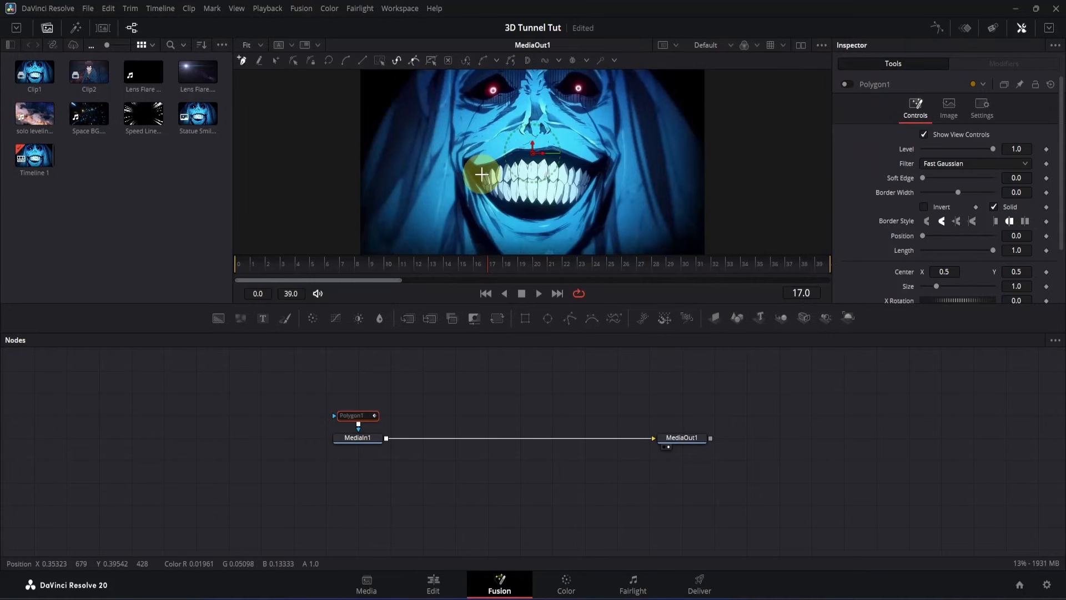
Step: Draw the polygon mask along the line between the teeth, close it around the lower half of the frame, and re-enable it
{"action": "scroll", "coordinate": [482, 174], "scroll_direction": "up", "scroll_amount": 4}
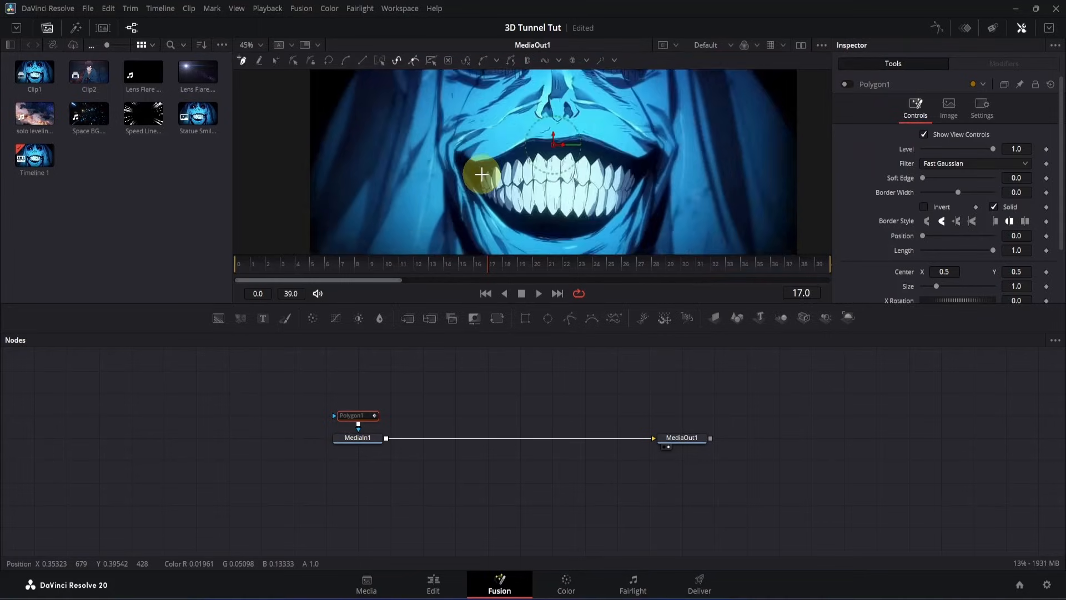
{"action": "left_click", "coordinate": [484, 201]}
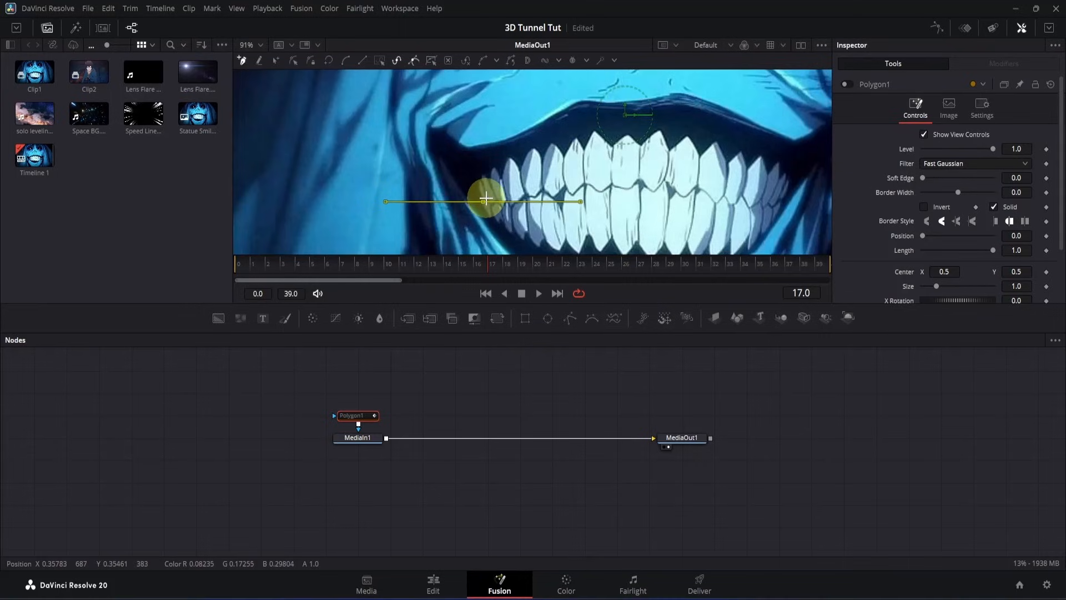
{"action": "left_click", "coordinate": [486, 200]}
{"action": "left_click", "coordinate": [496, 200]}
{"action": "left_click", "coordinate": [501, 208]}
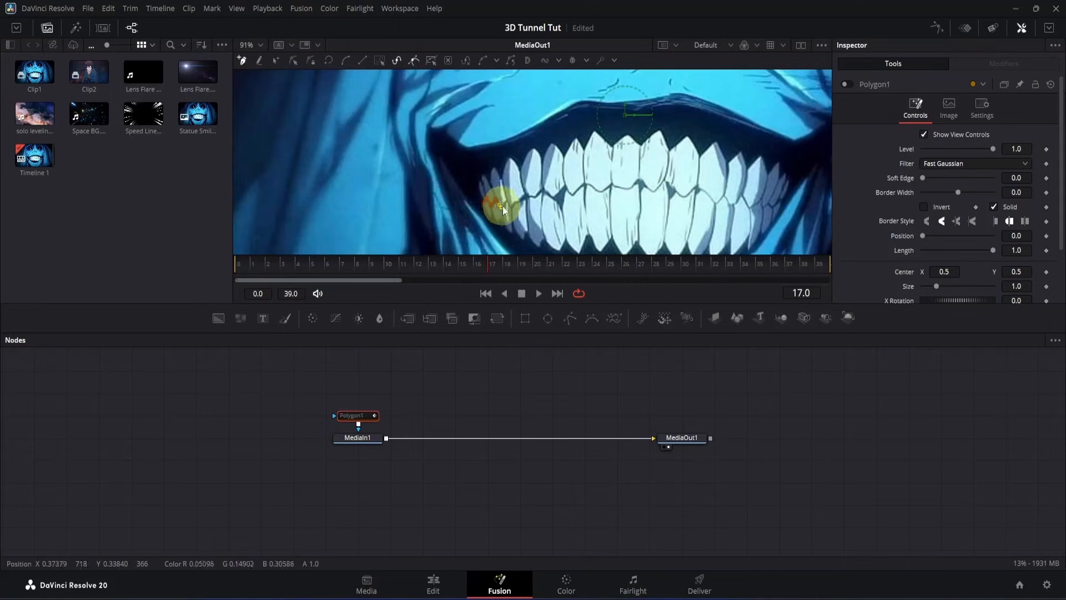
{"action": "left_click", "coordinate": [506, 201]}
{"action": "left_click", "coordinate": [509, 206]}
{"action": "left_click", "coordinate": [514, 203]}
{"action": "left_click", "coordinate": [520, 202]}
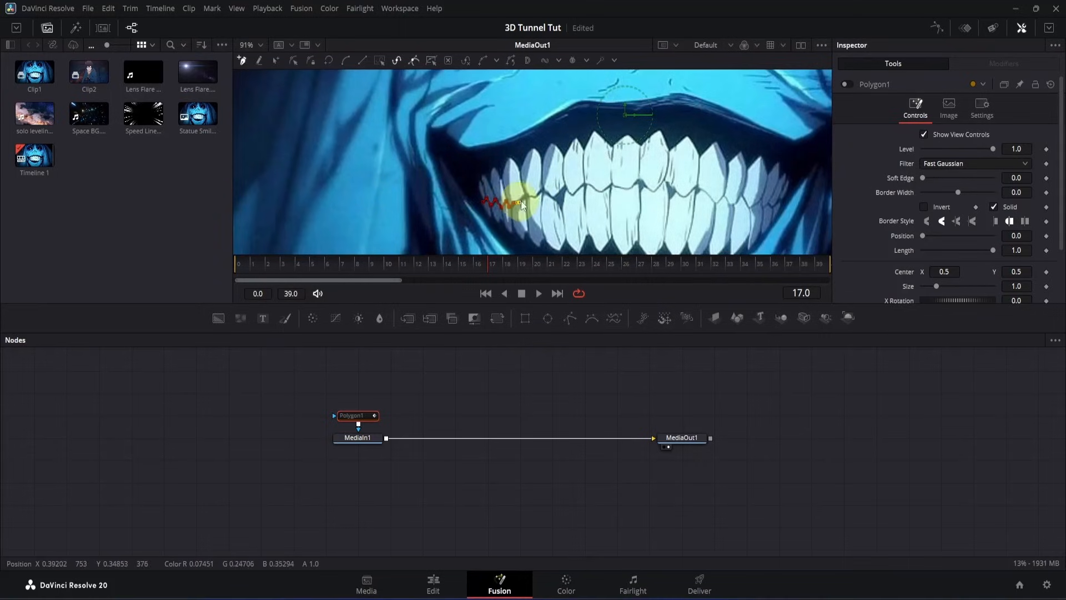
{"action": "left_click", "coordinate": [526, 195]}
{"action": "left_click", "coordinate": [534, 196]}
{"action": "left_click", "coordinate": [543, 190]}
{"action": "left_click", "coordinate": [553, 196]}
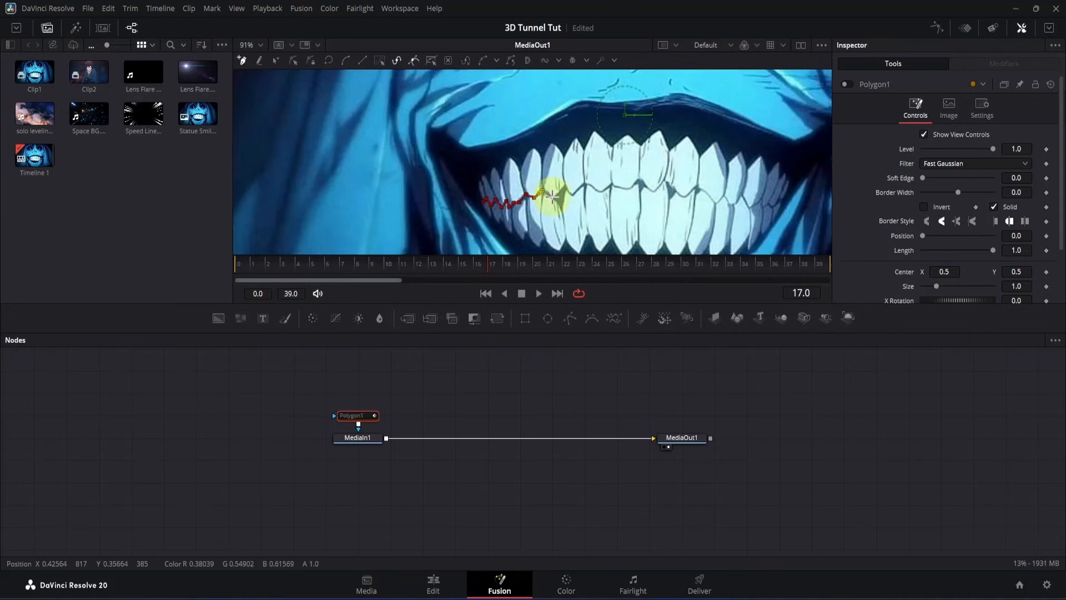
{"action": "left_click", "coordinate": [564, 189]}
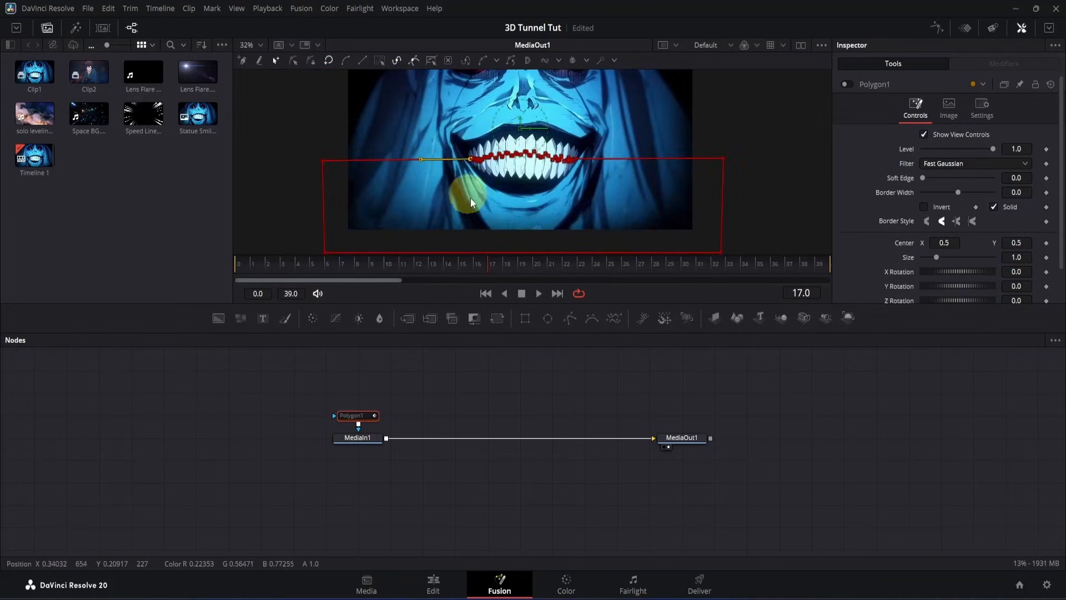
{"action": "left_click", "coordinate": [844, 84]}
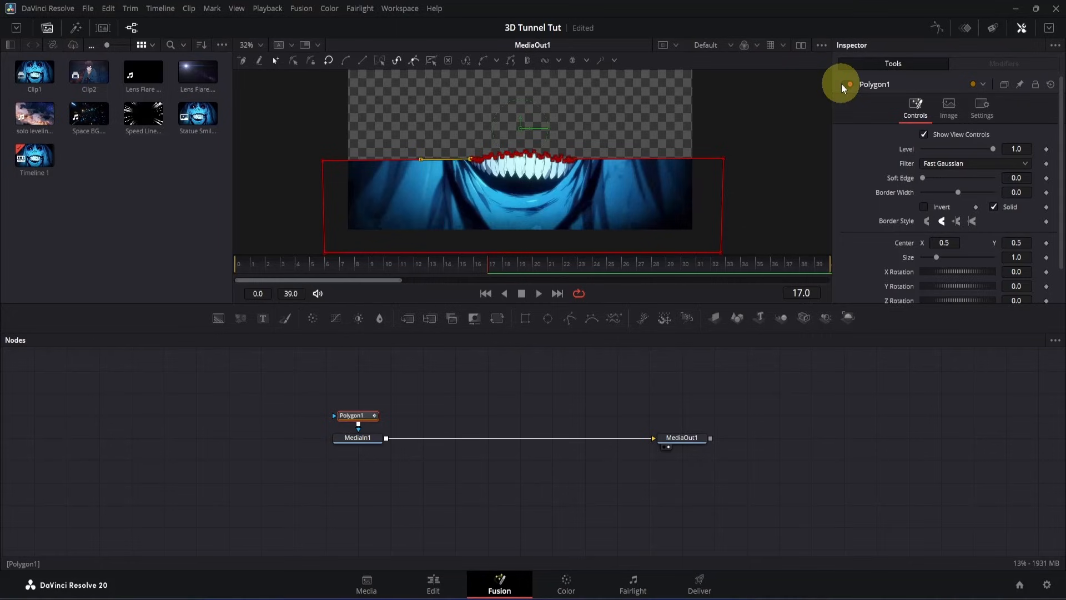
Step: Duplicate the masked Clip1 onto Video 3 and invert the polygon mask in the copy's Fusion composition
{"action": "left_click", "coordinate": [433, 583]}
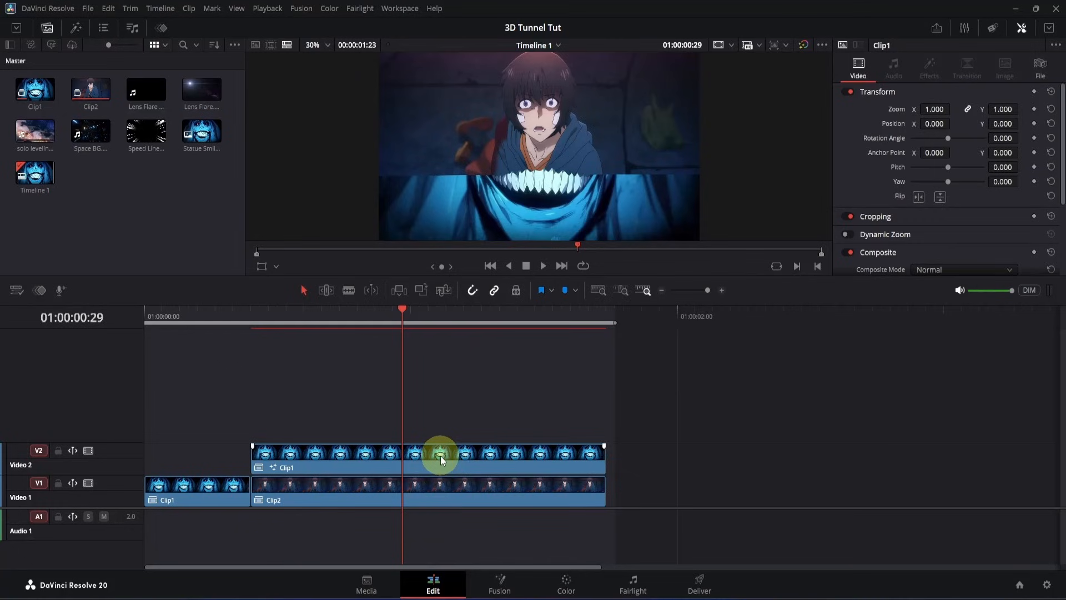
{"action": "left_click_drag", "start_coordinate": [441, 455], "coordinate": [443, 428]}
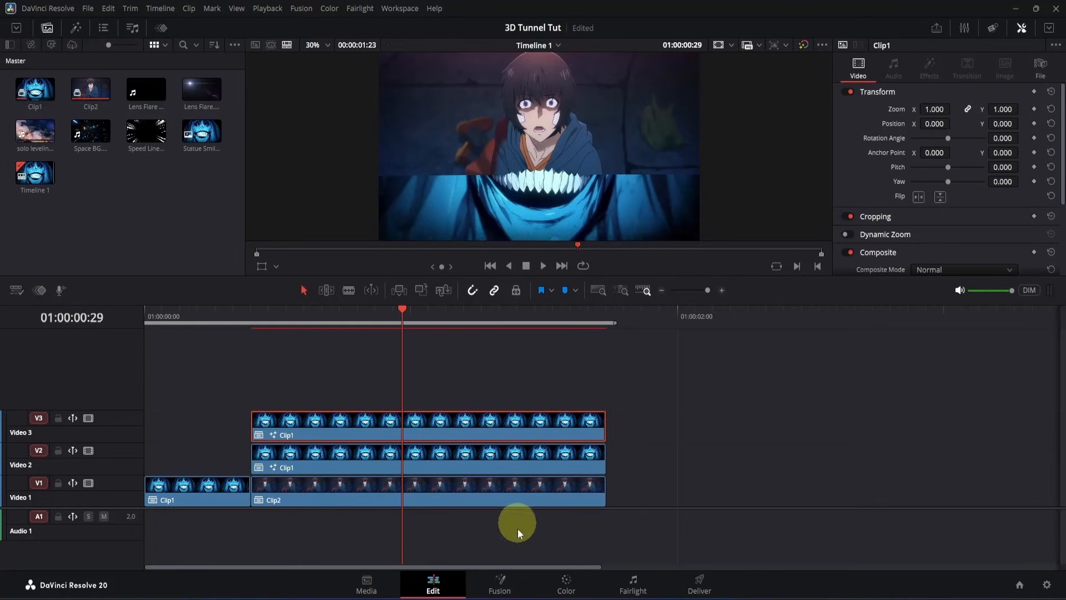
{"action": "left_click", "coordinate": [500, 583]}
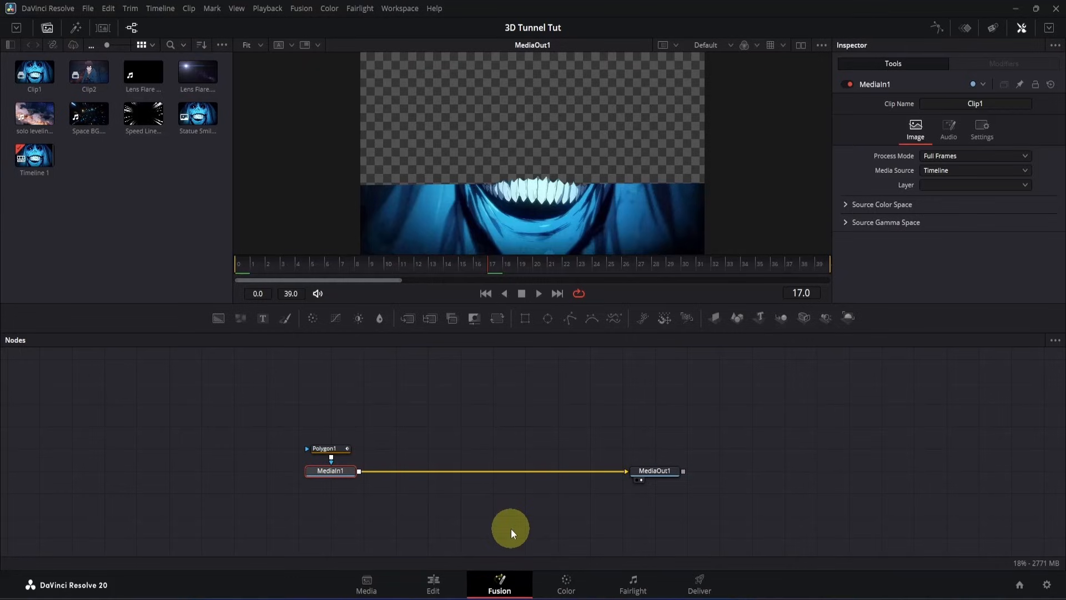
{"action": "left_click", "coordinate": [328, 448]}
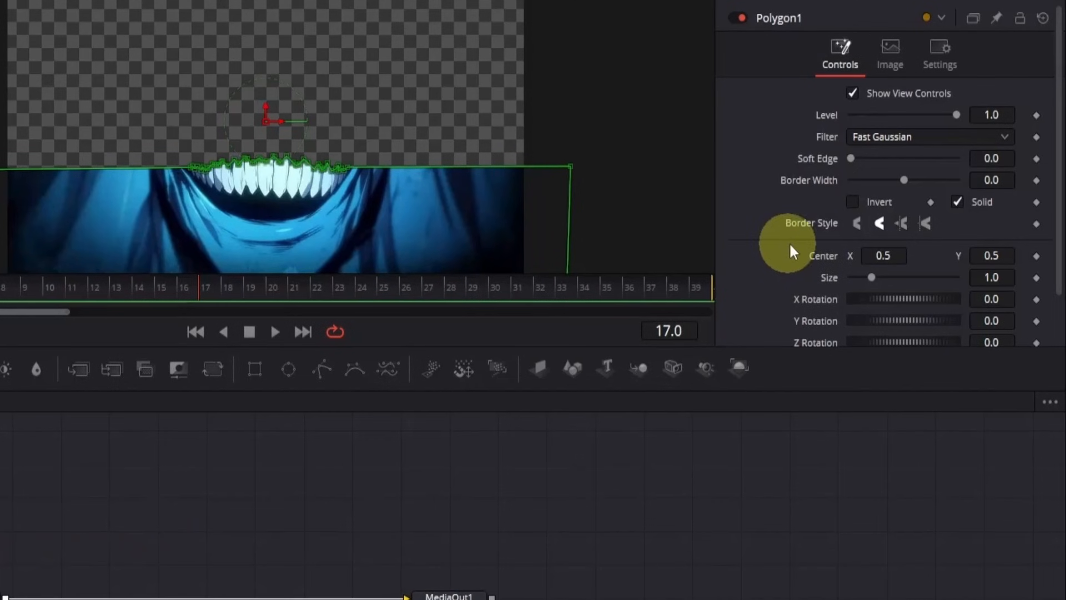
{"action": "left_click", "coordinate": [851, 203]}
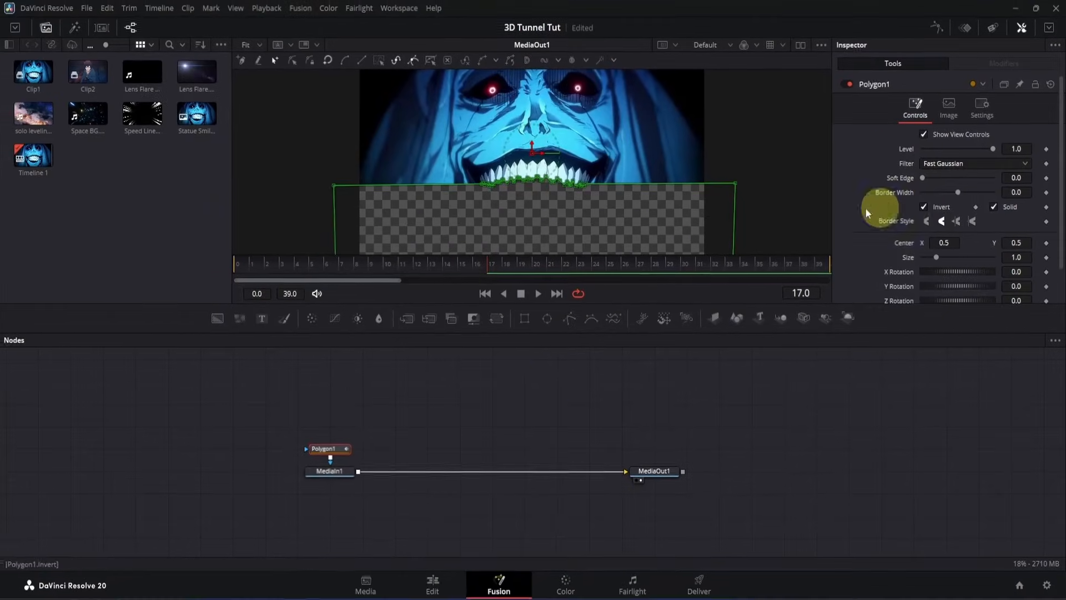
Step: Combine Clip2 and the two masked Clip1 copies stacked above it into a new Fusion clip
{"action": "left_click", "coordinate": [434, 586]}
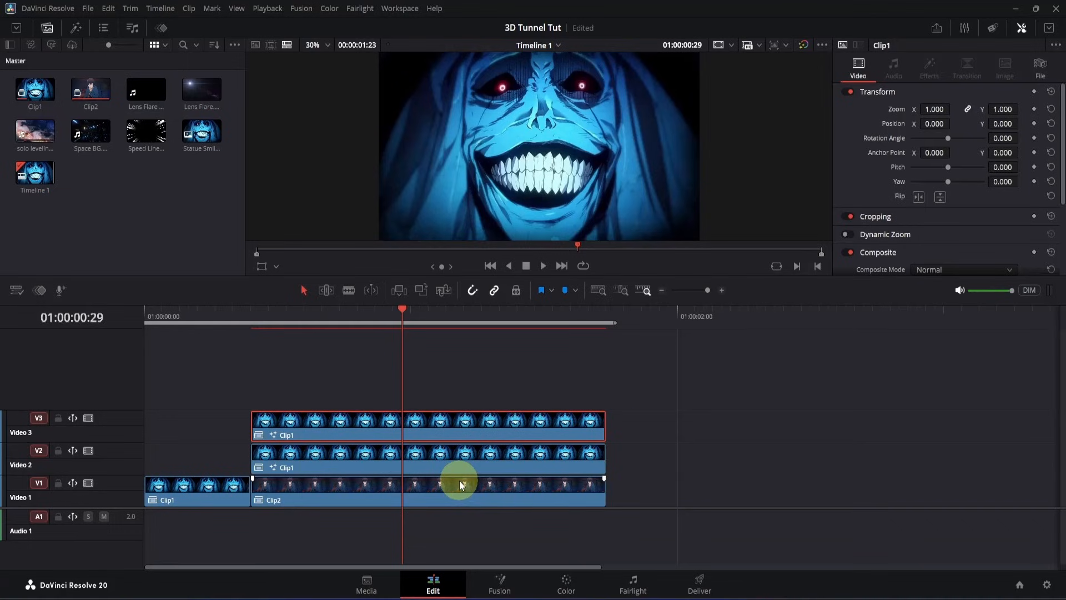
{"action": "left_click_drag", "start_coordinate": [445, 376], "coordinate": [522, 503]}
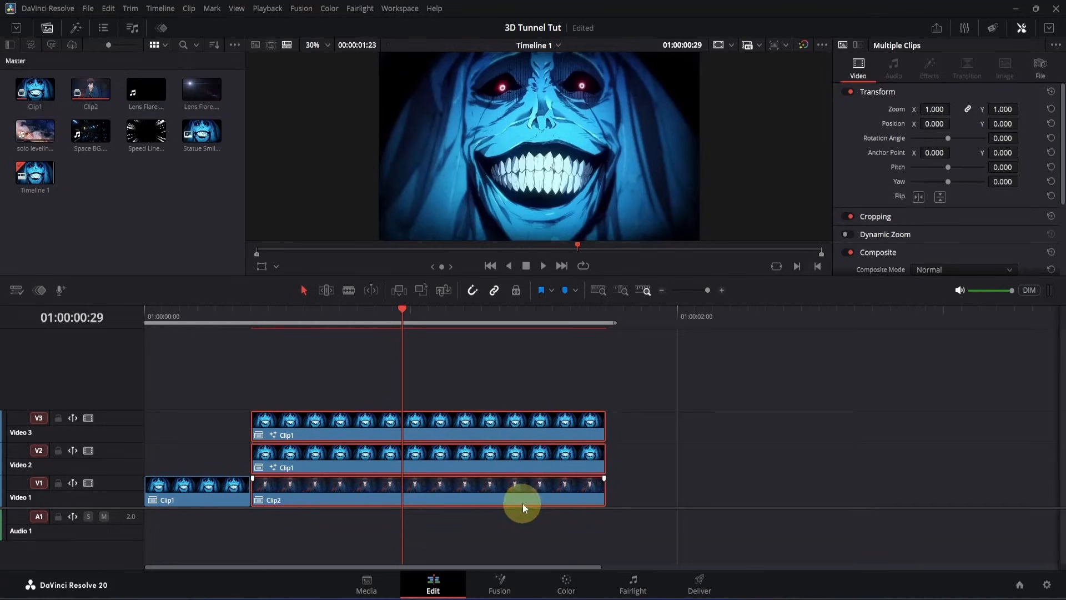
{"action": "right_click", "coordinate": [517, 484]}
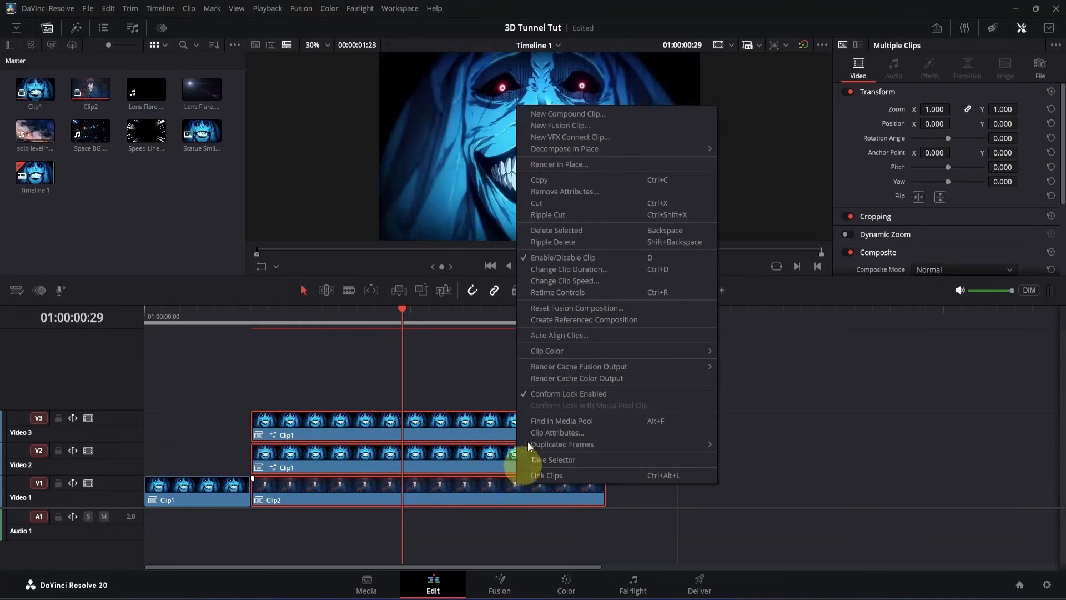
{"action": "left_click", "coordinate": [542, 127]}
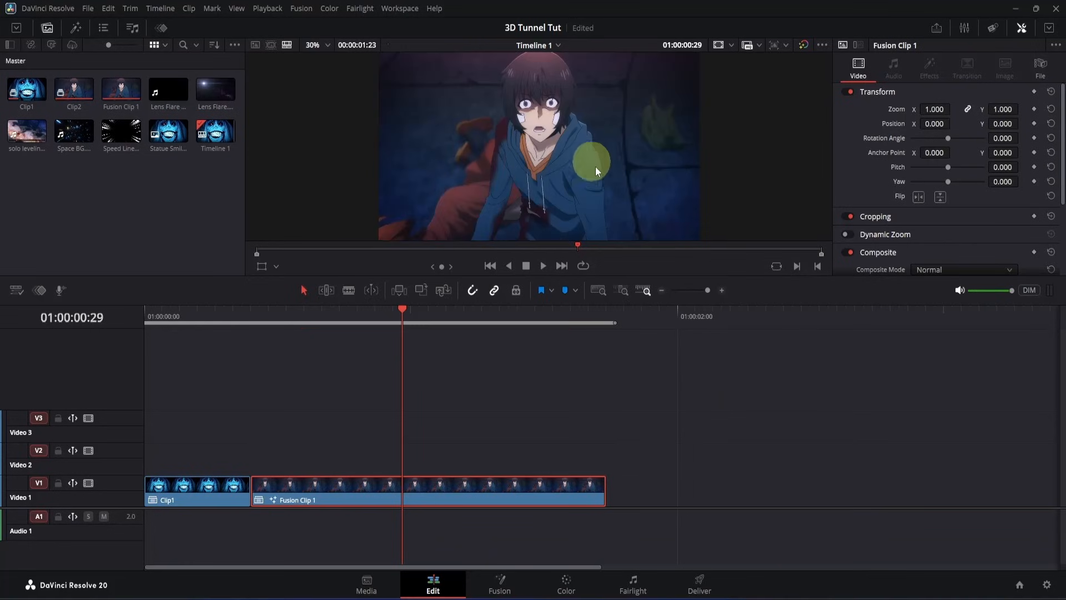
Step: Delete the three Merge nodes in the new Fusion clip's composition
{"action": "left_click", "coordinate": [494, 582]}
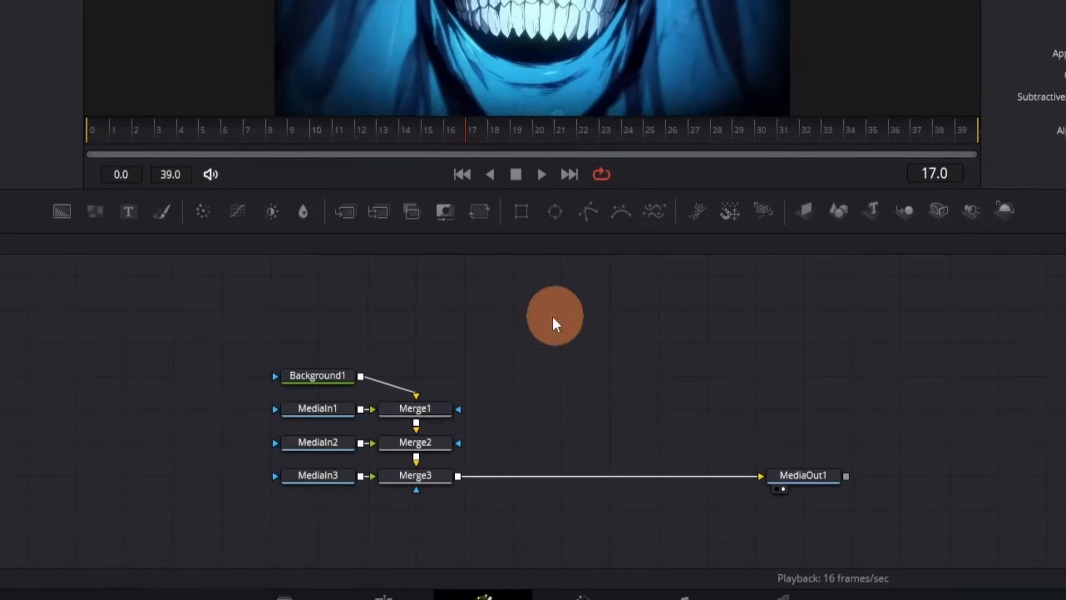
{"action": "left_click_drag", "start_coordinate": [550, 388], "coordinate": [422, 479]}
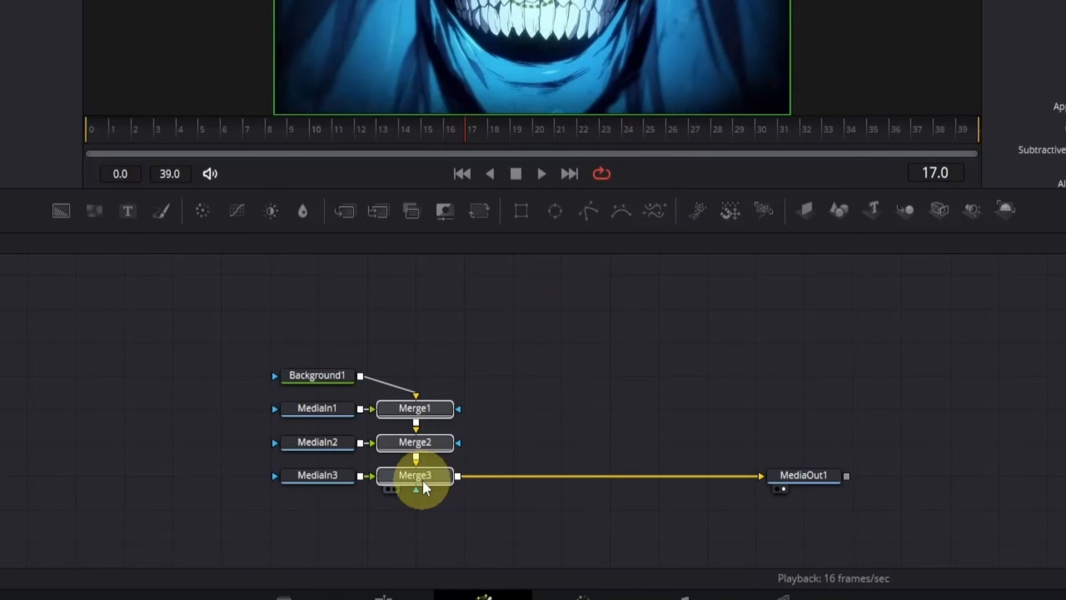
{"action": "key", "text": "Delete"}
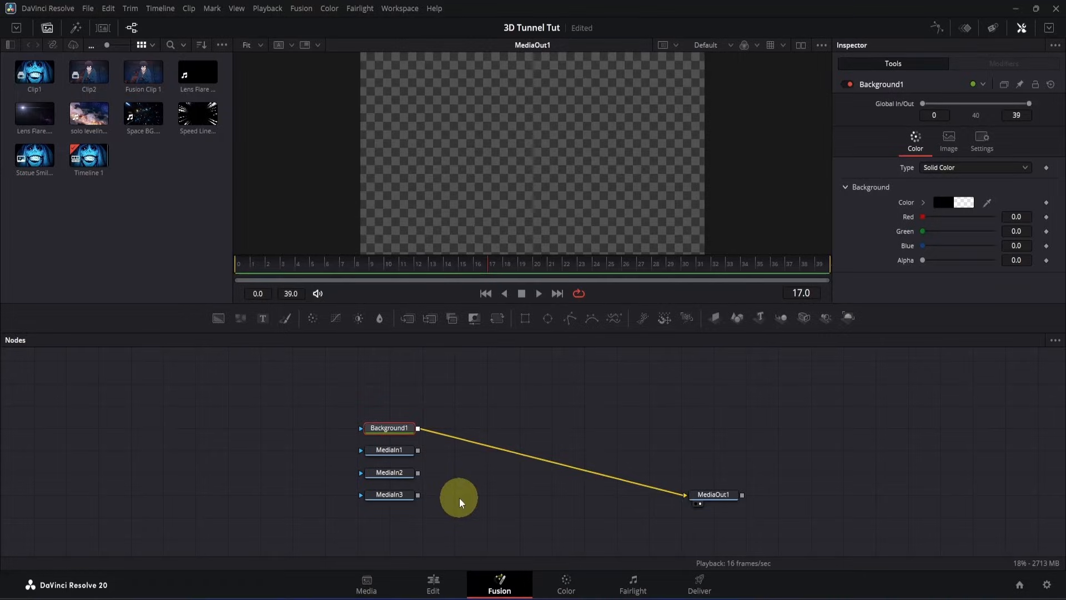
Step: Set the MediaIn nodes apart, align Background1 level with MediaOut1, and place MediaIn1 just above Background1
{"action": "left_click_drag", "start_coordinate": [321, 447], "coordinate": [102, 372]}
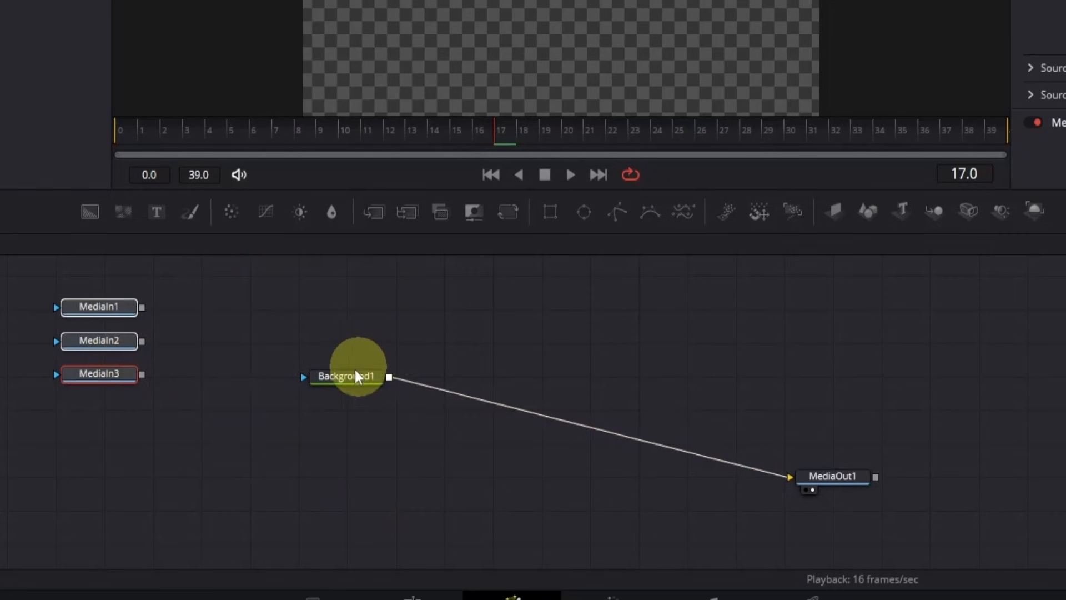
{"action": "left_click_drag", "start_coordinate": [349, 377], "coordinate": [239, 471]}
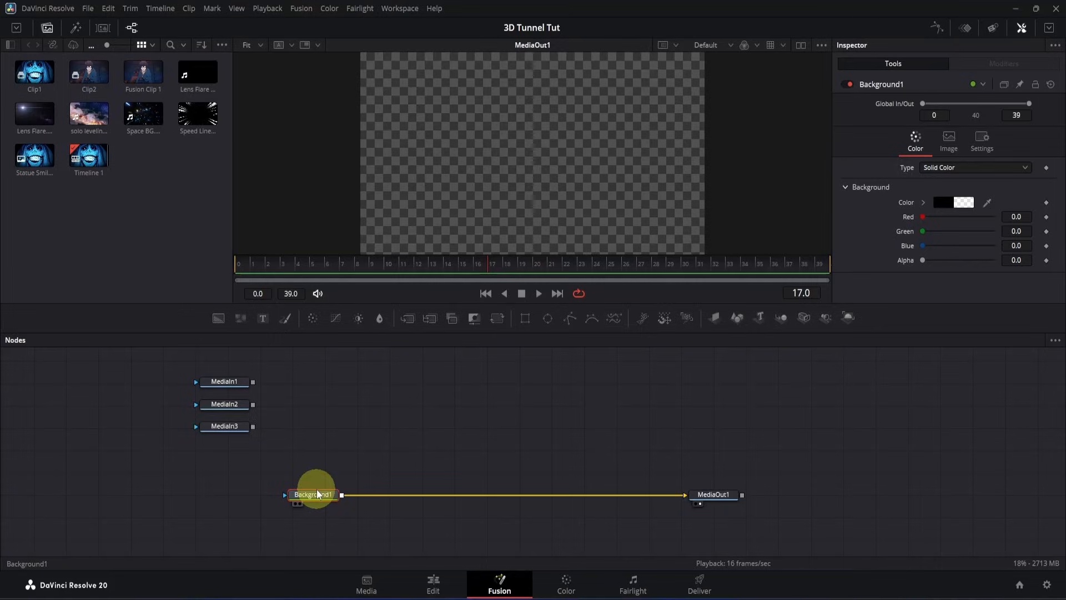
{"action": "left_click_drag", "start_coordinate": [250, 381], "coordinate": [257, 378]}
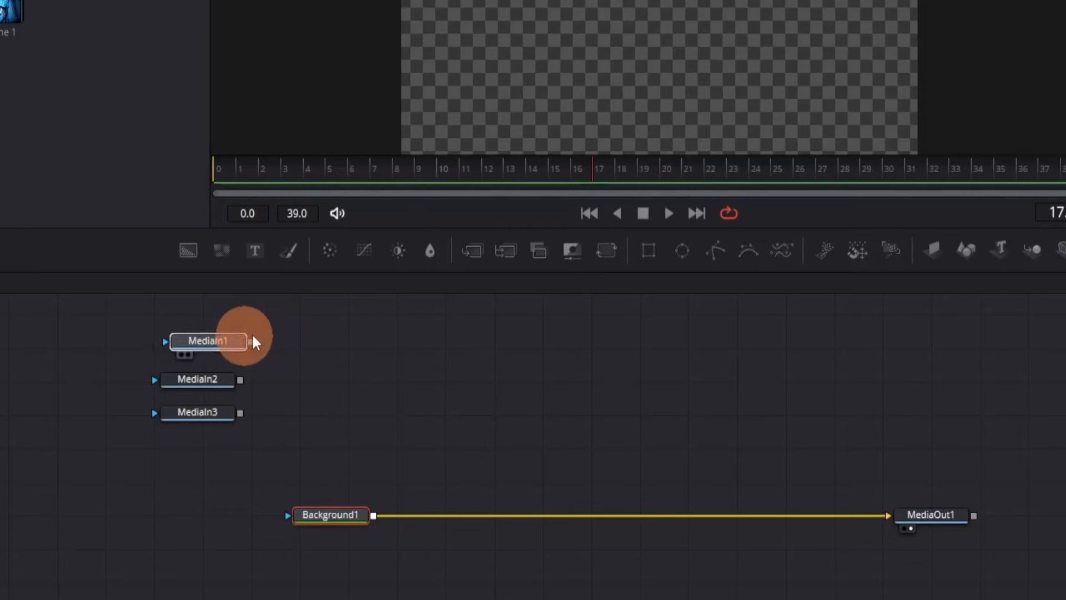
{"action": "left_click_drag", "start_coordinate": [253, 338], "coordinate": [359, 461]}
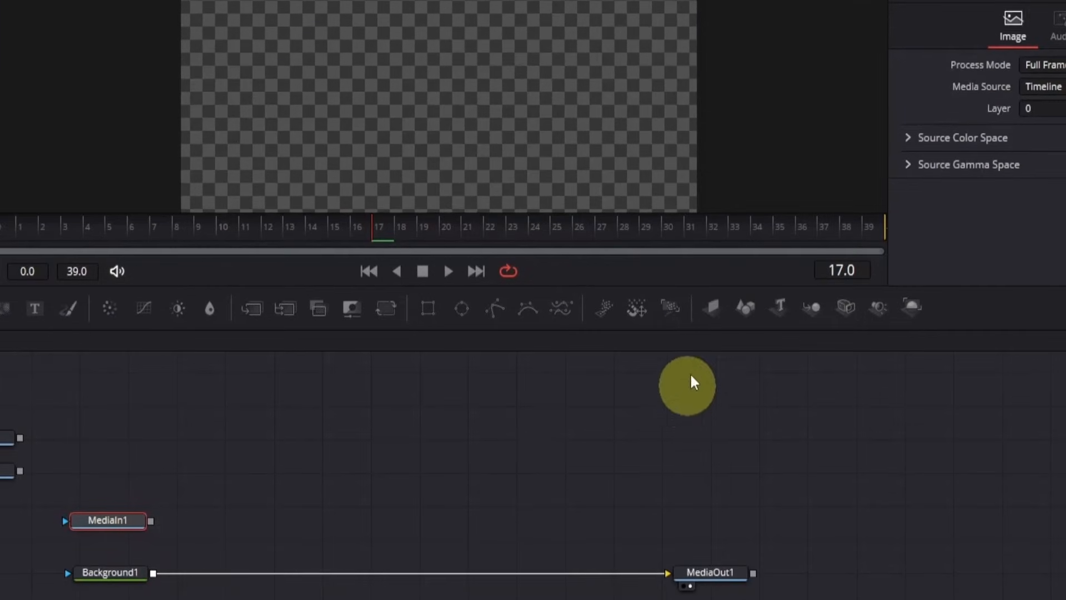
Step: Feed MediaIn1 through an ImagePlane3D and a Renderer3D node, and merge the render over Background1
{"action": "left_click", "coordinate": [716, 313]}
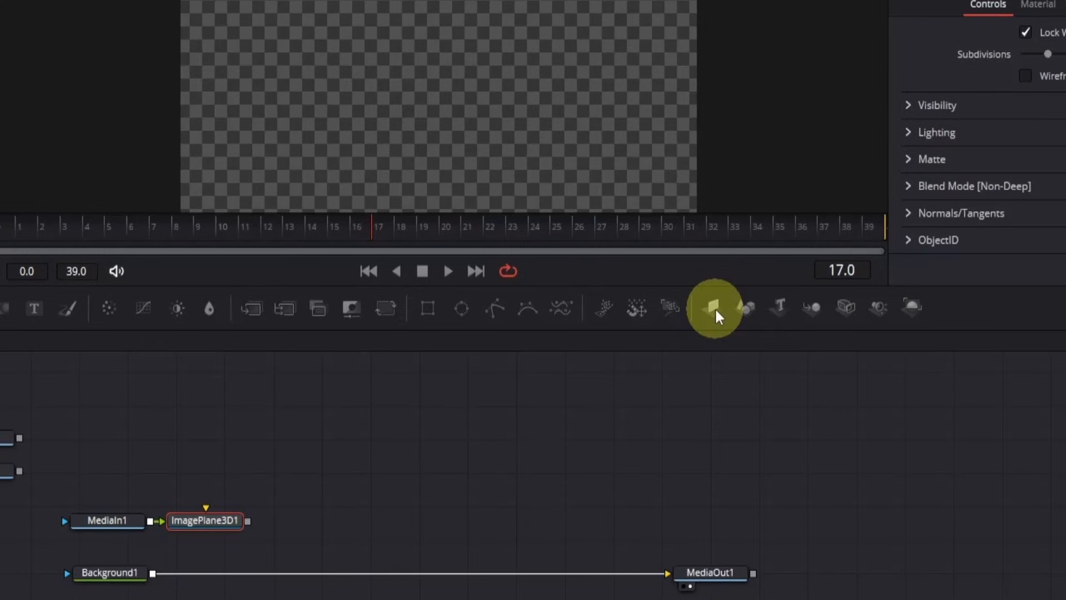
{"action": "left_click", "coordinate": [911, 309]}
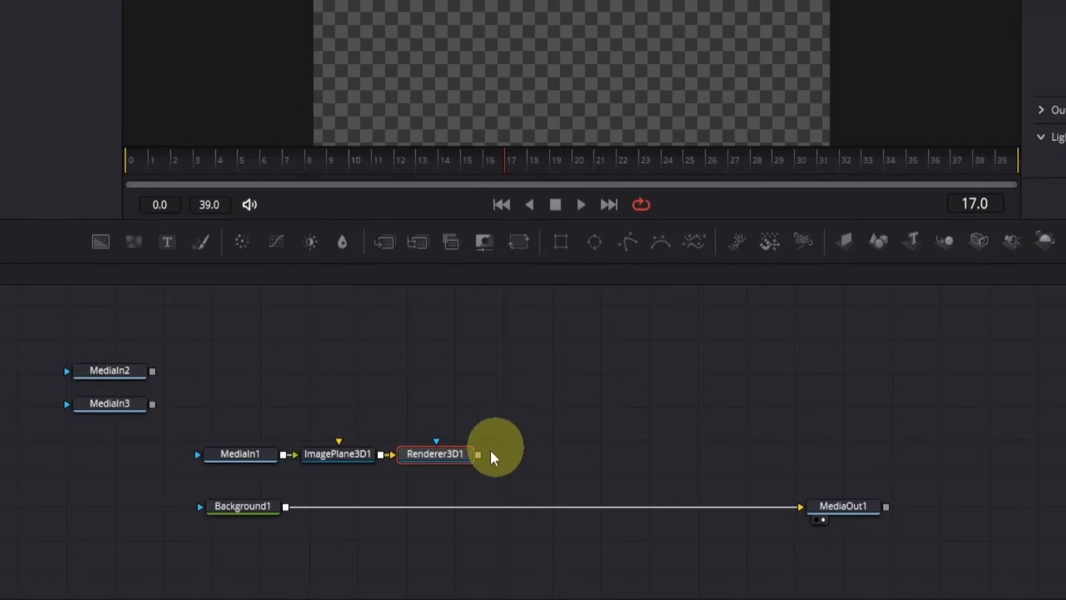
{"action": "left_click", "coordinate": [472, 464]}
{"action": "left_click_drag", "start_coordinate": [479, 461], "coordinate": [287, 508]}
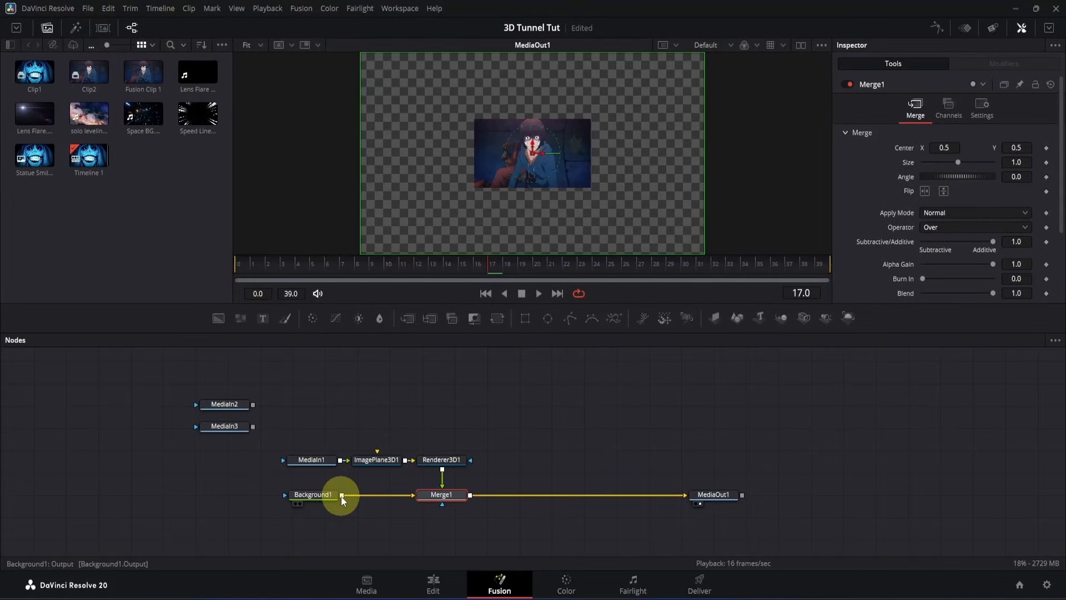
Step: Move Renderer3D1 and Merge1 close to MediaOut1 and place ImagePlane3D1 midway between MediaIn1 and the renderer
{"action": "left_click_drag", "start_coordinate": [419, 417], "coordinate": [624, 488]}
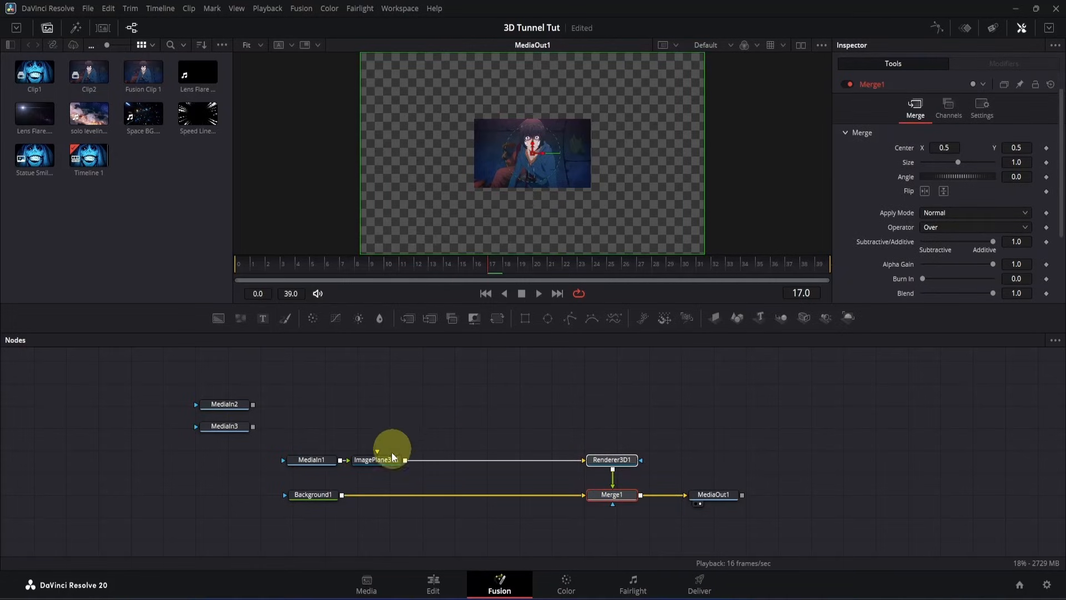
{"action": "left_click_drag", "start_coordinate": [392, 456], "coordinate": [476, 462]}
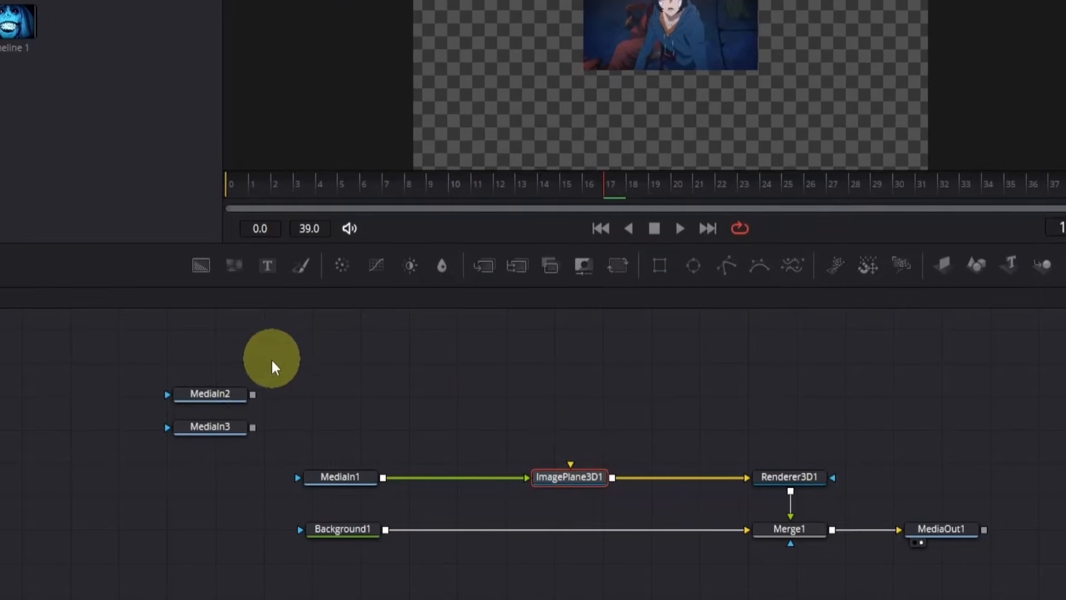
Step: Stack MediaIn2 and MediaIn3 above MediaIn1 and add an ImagePlane3D node after each of them
{"action": "left_click", "coordinate": [249, 403]}
{"action": "left_click_drag", "start_coordinate": [246, 394], "coordinate": [365, 433]}
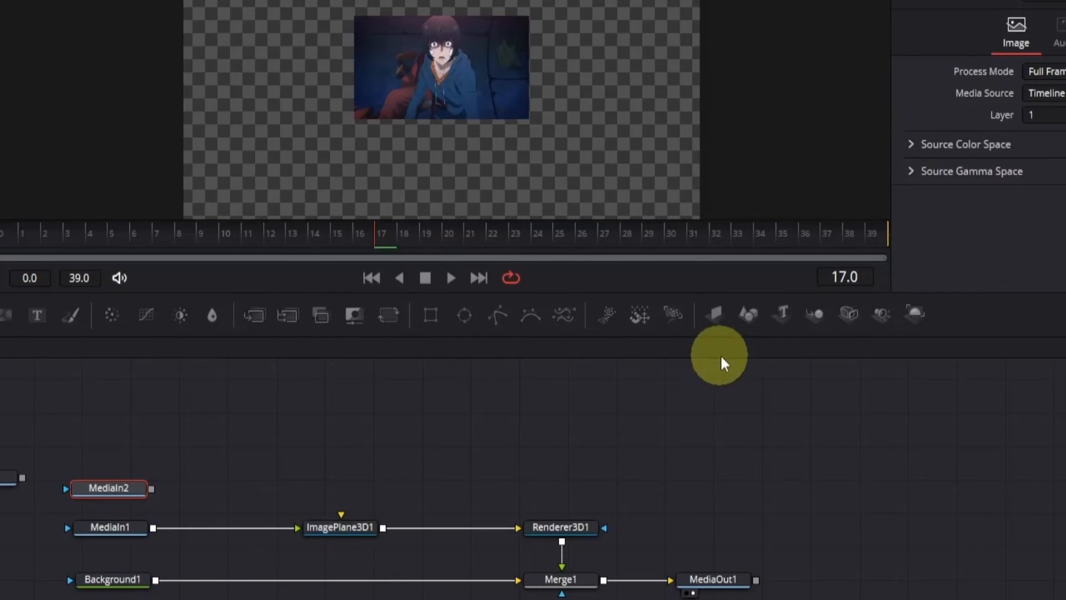
{"action": "left_click", "coordinate": [716, 316]}
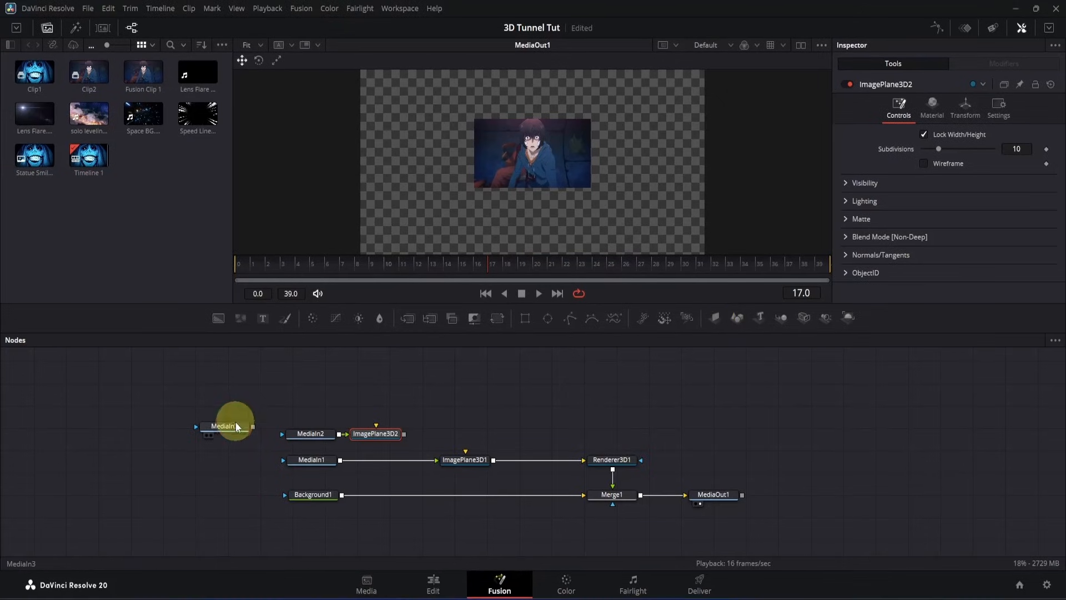
{"action": "left_click_drag", "start_coordinate": [230, 426], "coordinate": [325, 410]}
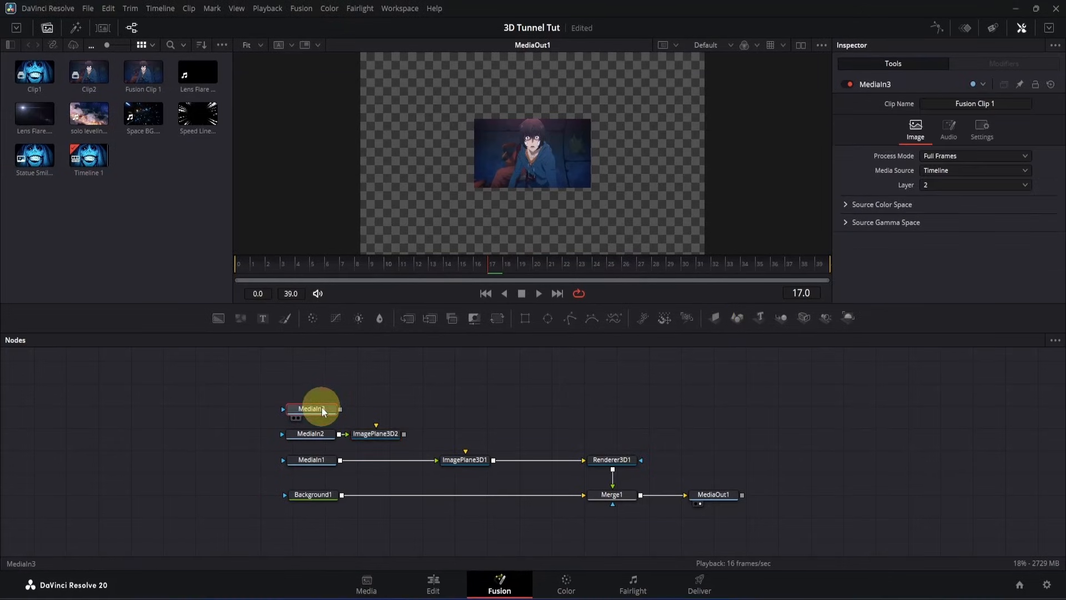
{"action": "left_click", "coordinate": [718, 310]}
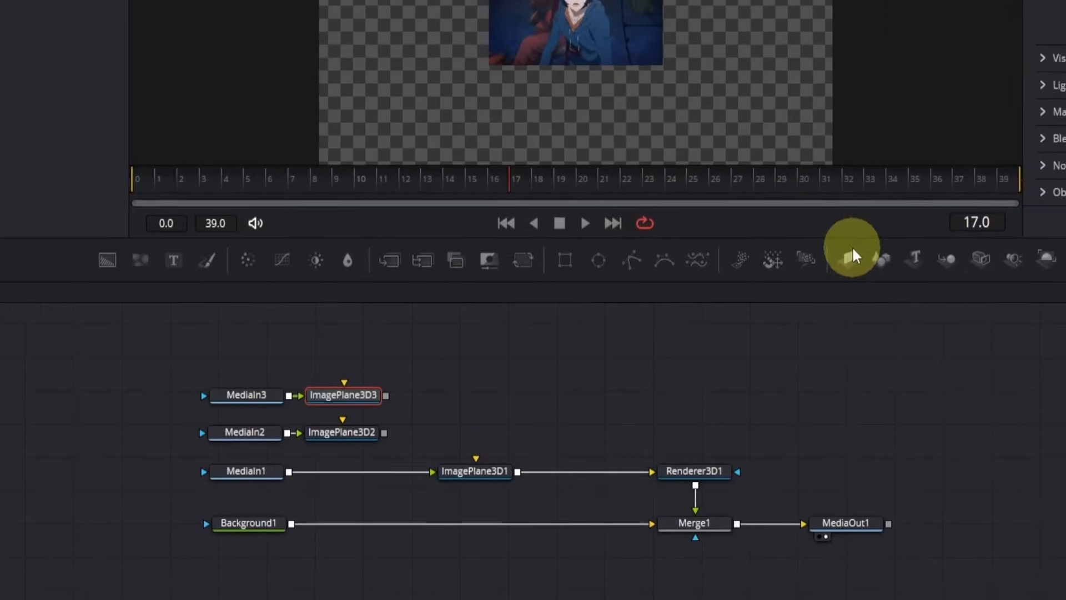
Step: Join ImagePlane3D3 and ImagePlane3D2 in a Merge3D node, and merge that with ImagePlane3D1 in a second Merge3D before Renderer3D1
{"action": "left_click_drag", "start_coordinate": [386, 394], "coordinate": [395, 384]}
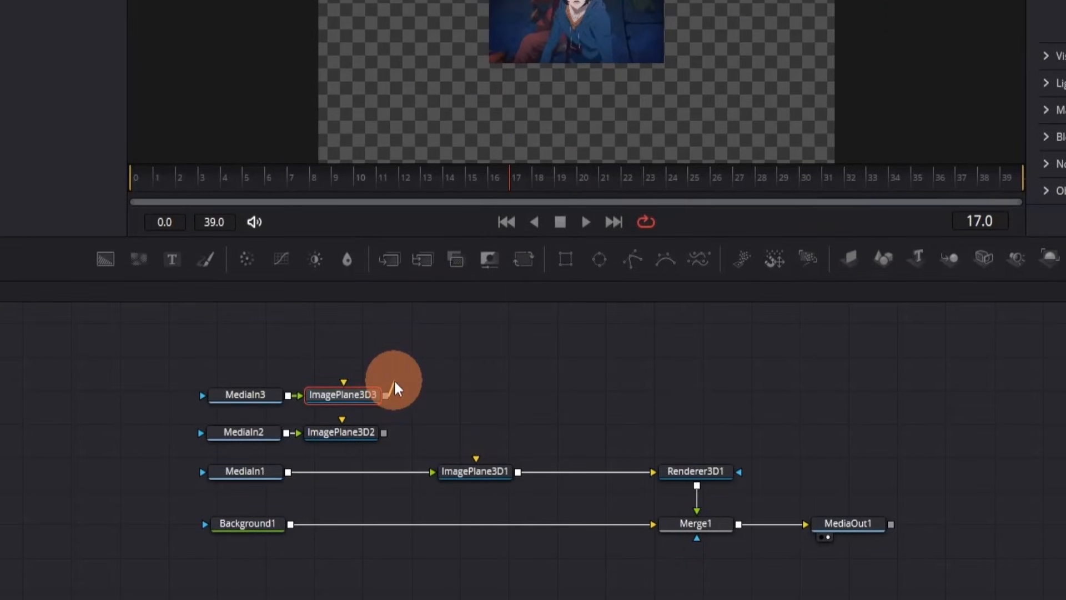
{"action": "left_click_drag", "start_coordinate": [390, 425], "coordinate": [383, 432]}
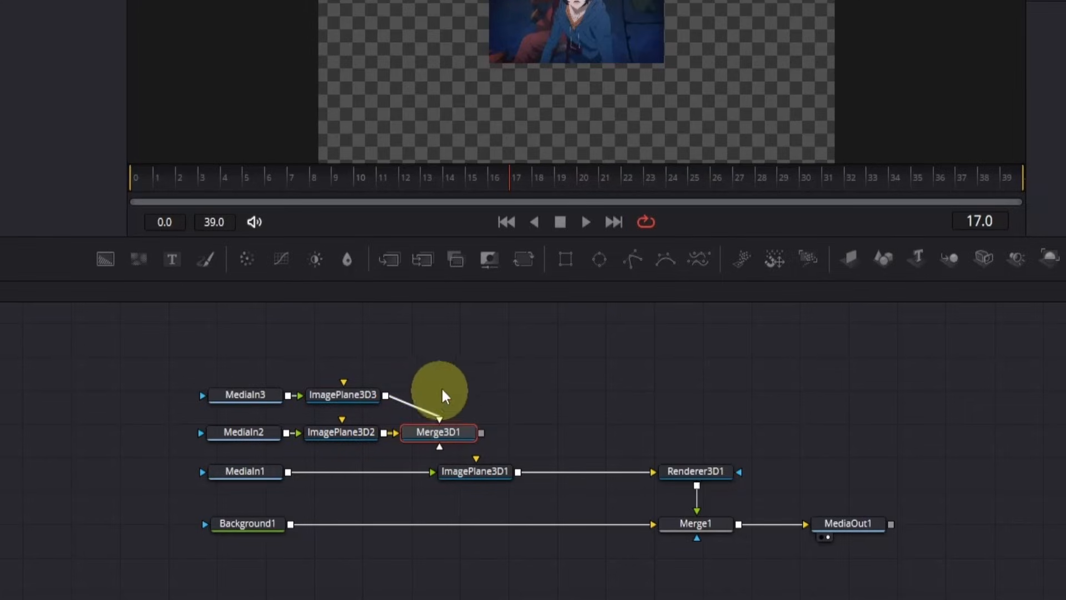
{"action": "left_click_drag", "start_coordinate": [483, 432], "coordinate": [521, 469]}
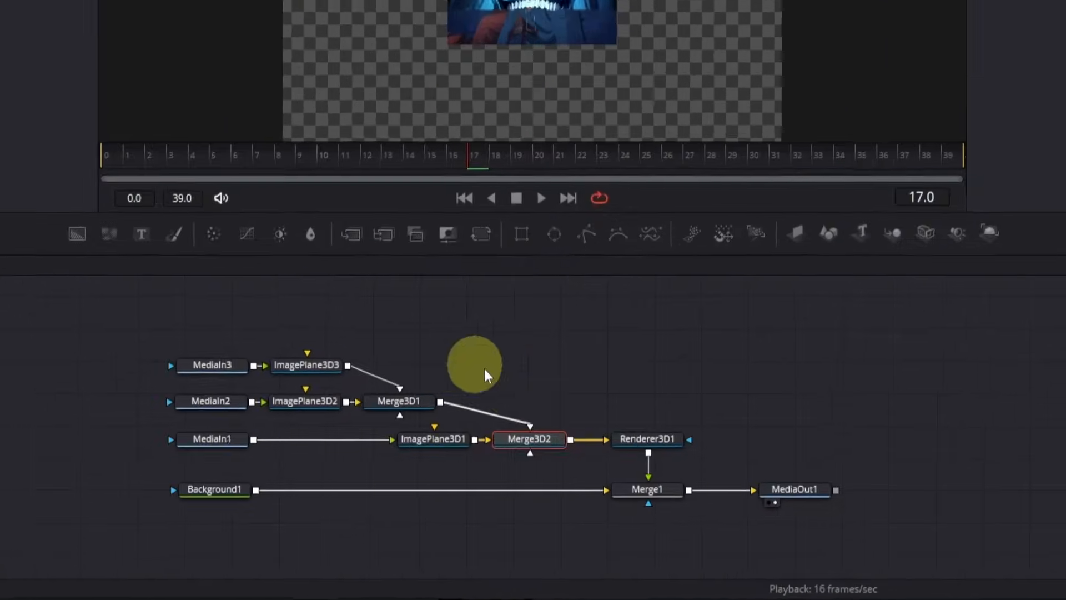
Step: Rename the Merge3D node feeding Renderer3D1 to Main_Merge and MediaIn1's image plane to BG_Clip
{"action": "key", "text": "F2"}
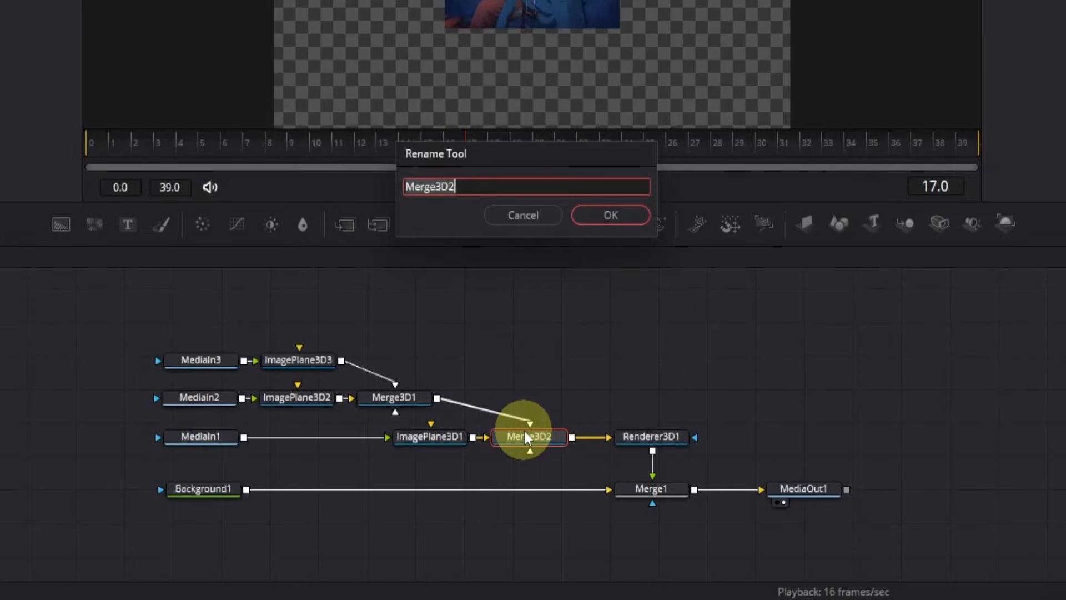
{"action": "type", "text": "Main_Merge"}
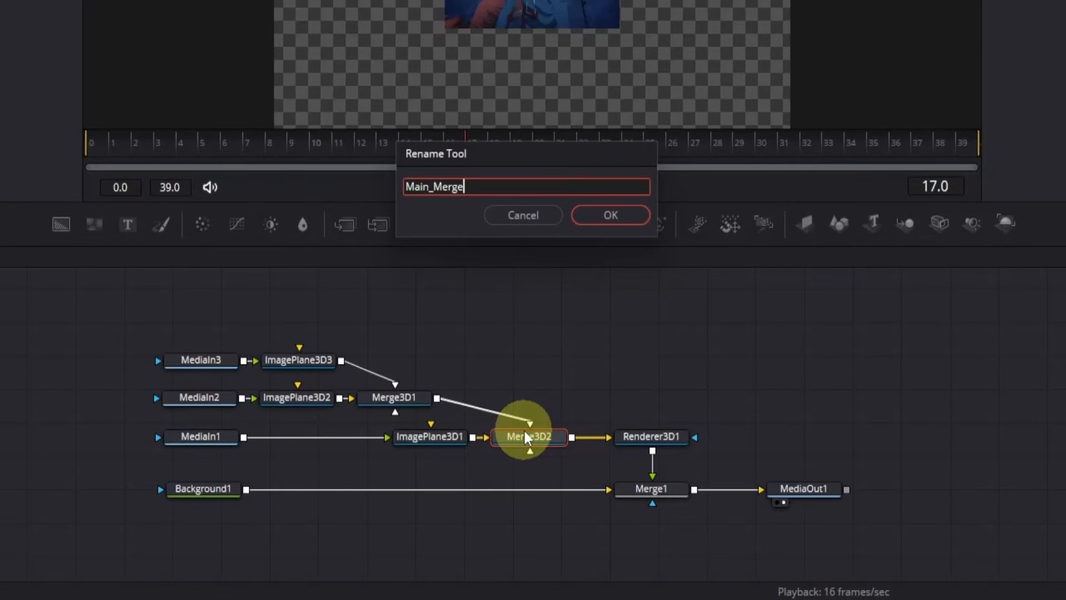
{"action": "key", "text": "Return"}
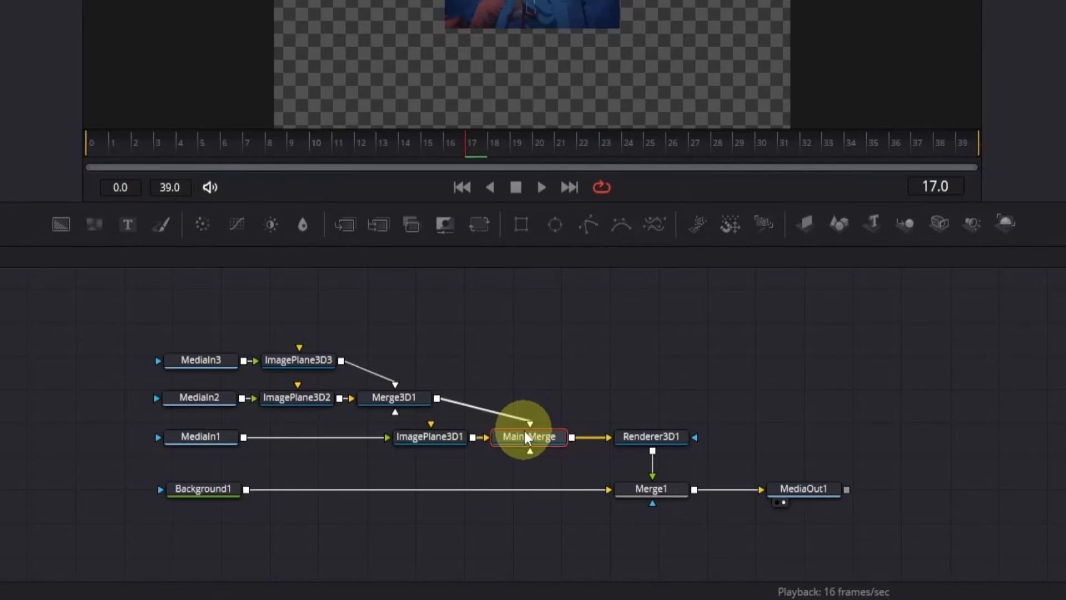
{"action": "left_click", "coordinate": [455, 436]}
{"action": "key", "text": "F2"}
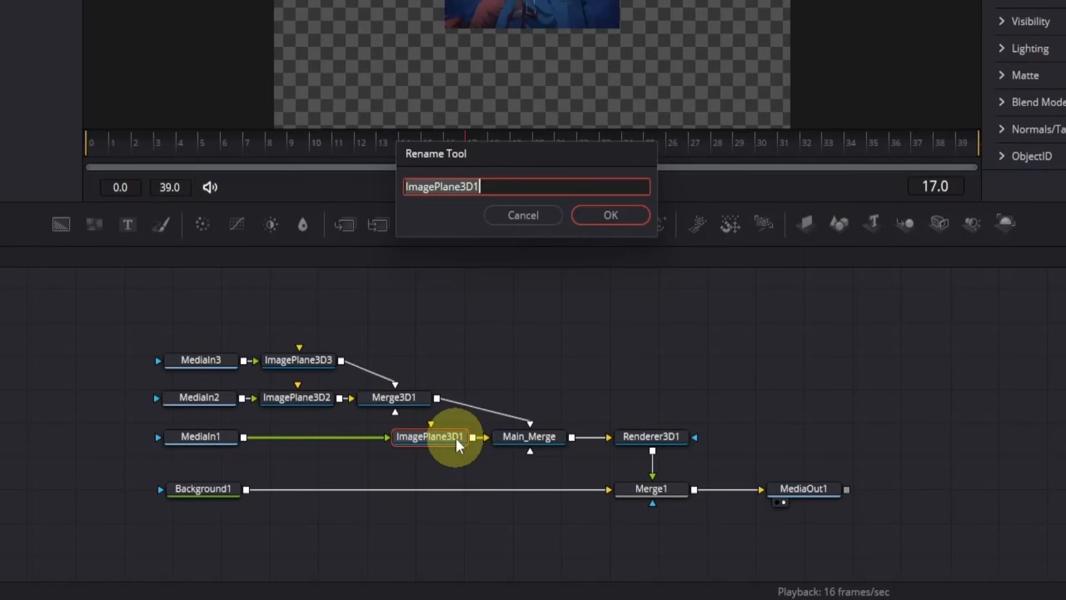
{"action": "type", "text": "BG_Clip"}
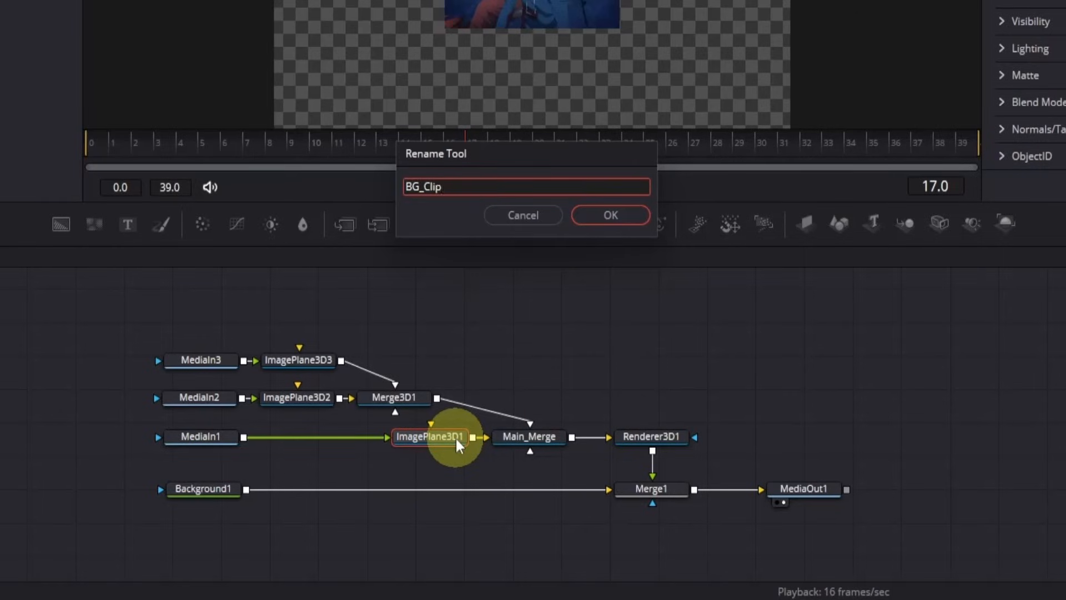
{"action": "key", "text": "Return"}
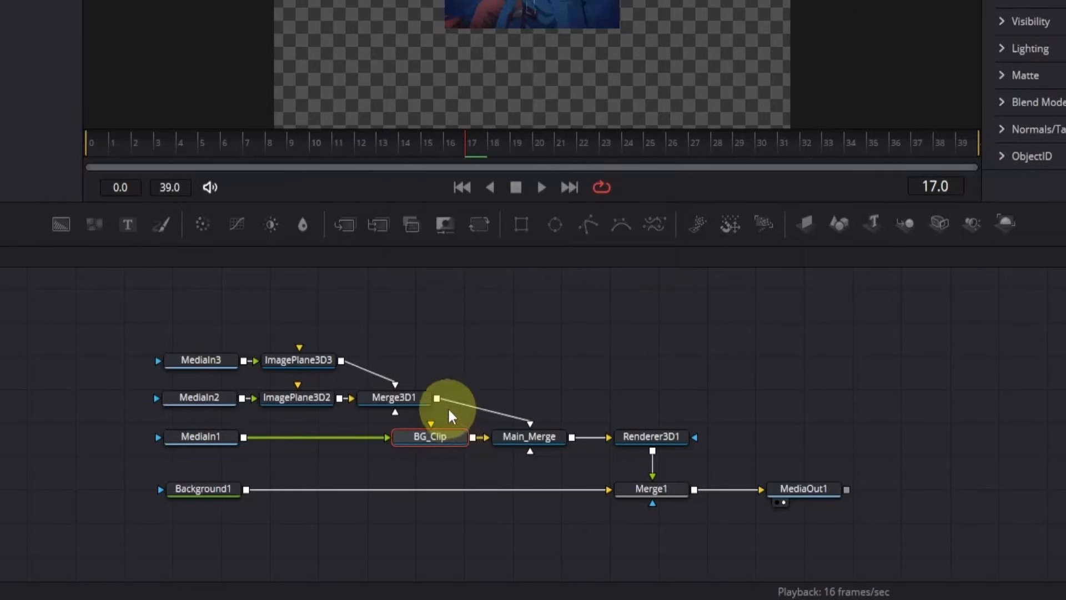
Step: Rename the Merge3D node that joins the two upper image planes to Controller
{"action": "left_click", "coordinate": [430, 401]}
{"action": "key", "text": "F2"}
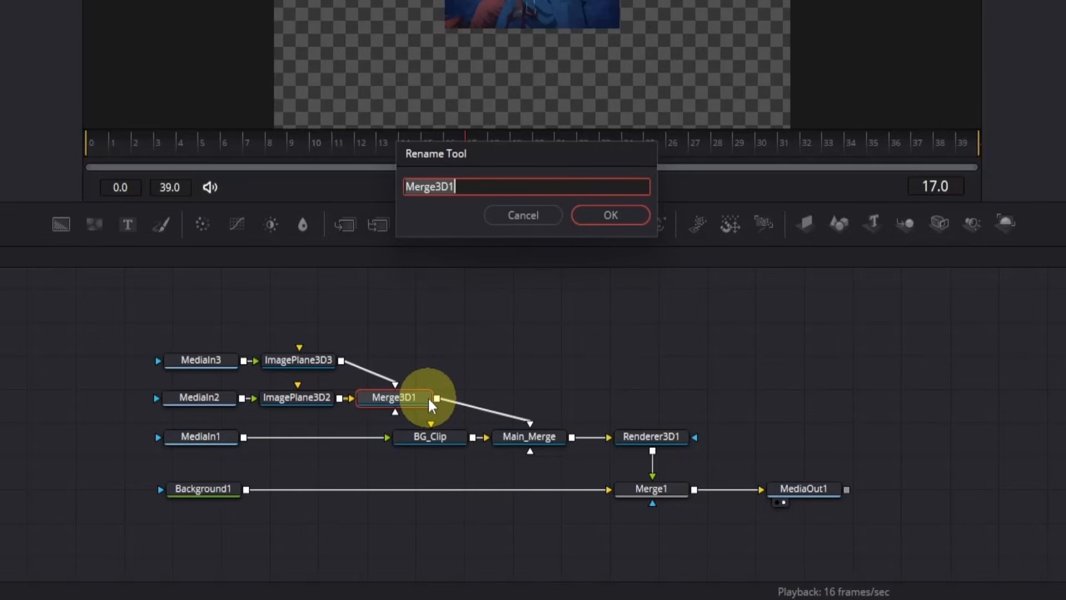
{"action": "type", "text": "Controller"}
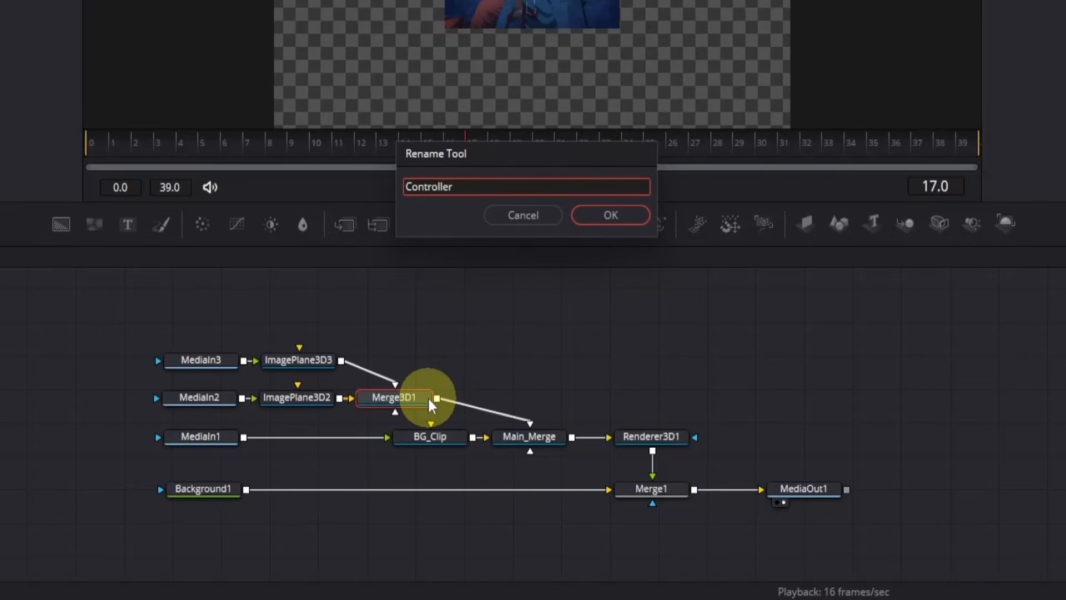
{"action": "key", "text": "Return"}
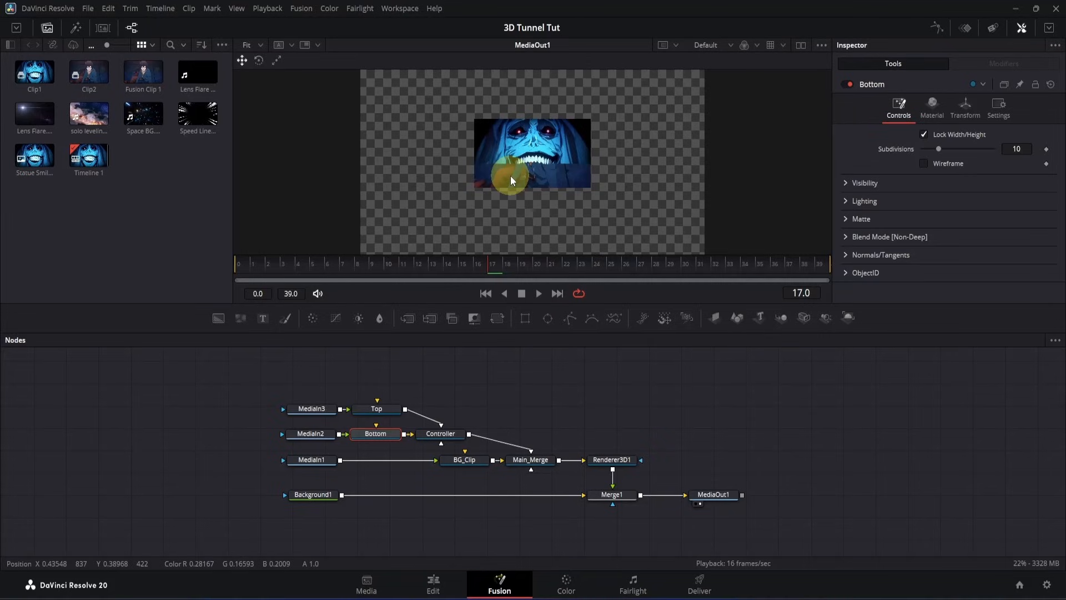
Step: Show the Main_Merge node's 3D scene in the viewer and turn it to an angled perspective
{"action": "left_click", "coordinate": [549, 458]}
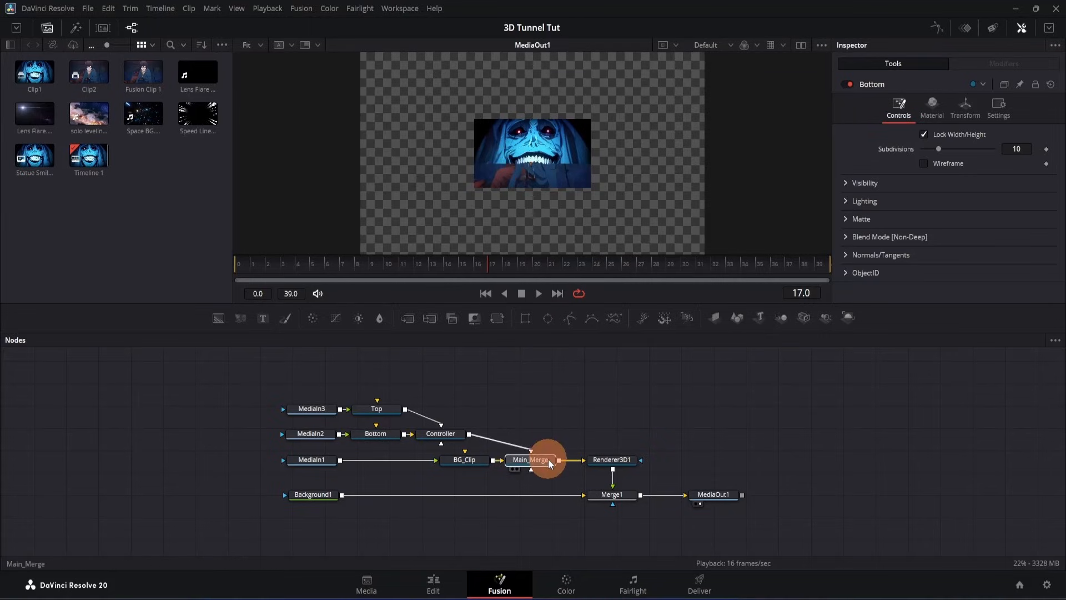
{"action": "left_click_drag", "start_coordinate": [548, 459], "coordinate": [571, 209]}
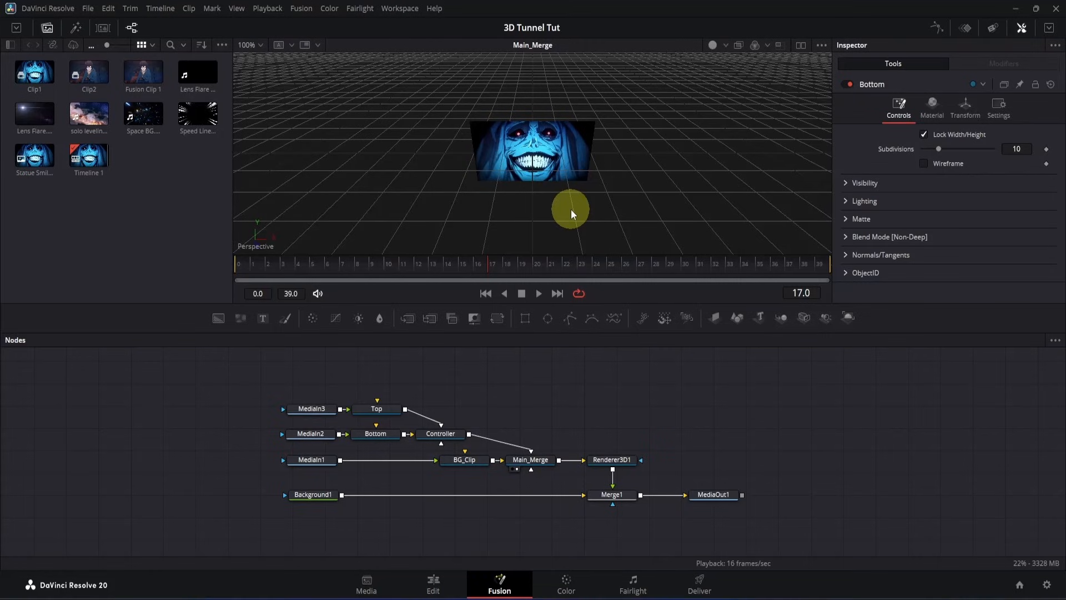
{"action": "left_click_drag", "start_coordinate": [571, 209], "coordinate": [498, 228]}
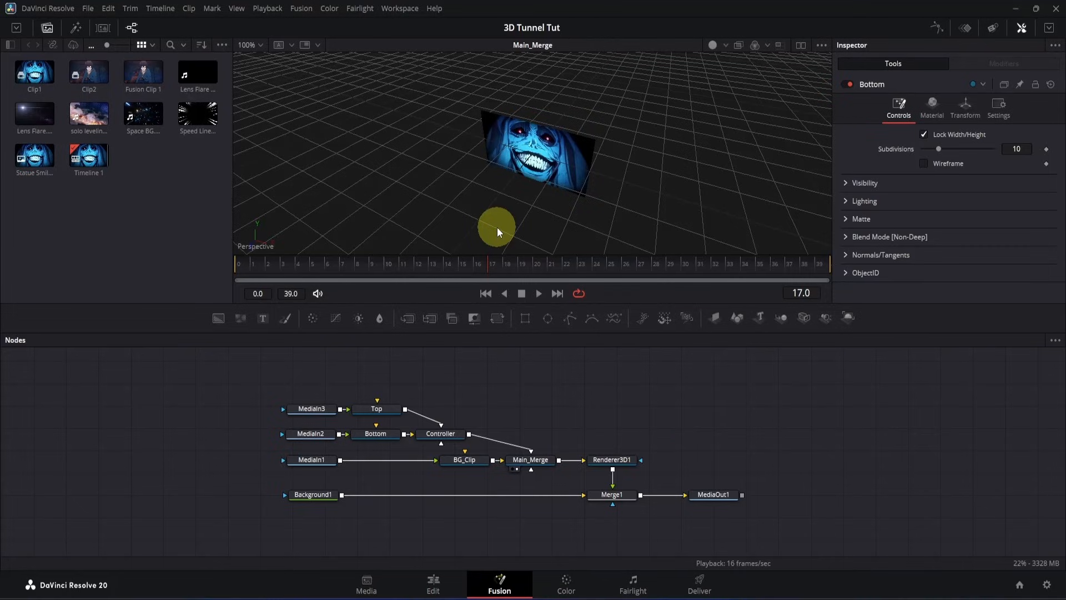
Step: Push the BG_Clip plane back behind the statue by setting its Z translation to -4
{"action": "left_click", "coordinate": [471, 459]}
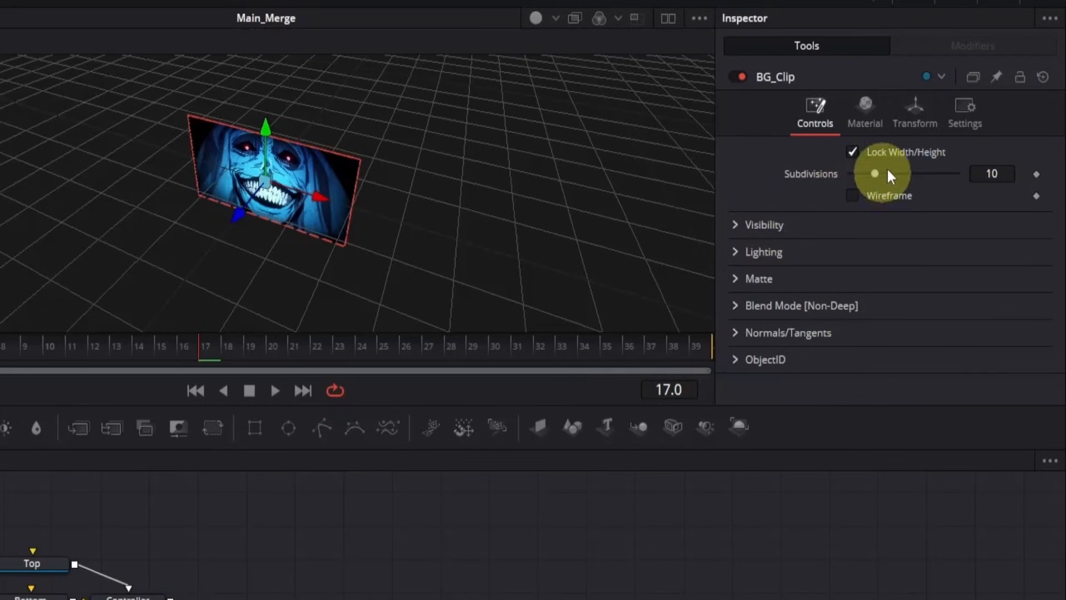
{"action": "left_click", "coordinate": [914, 125]}
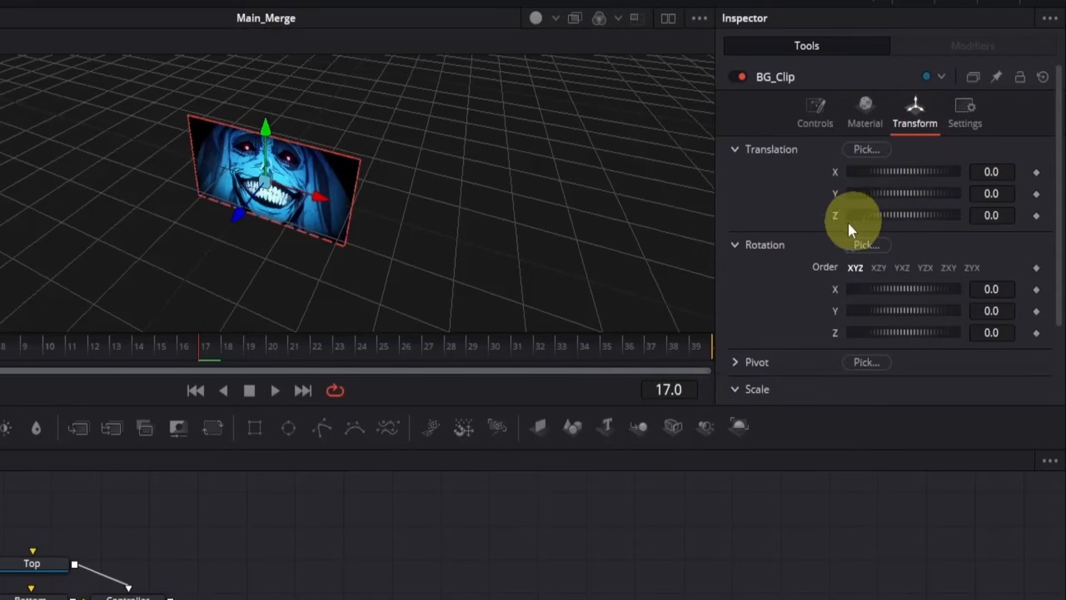
{"action": "left_click", "coordinate": [1007, 217]}
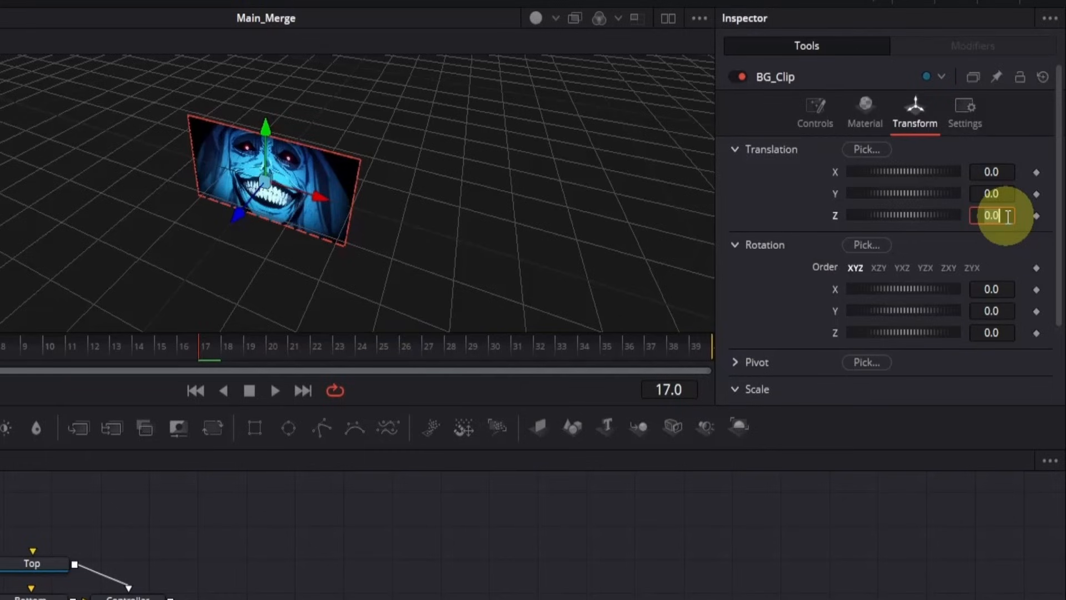
{"action": "key", "text": "BackSpace"}
{"action": "key", "text": "BackSpace"}
{"action": "key", "text": "BackSpace"}
{"action": "type", "text": "-4"}
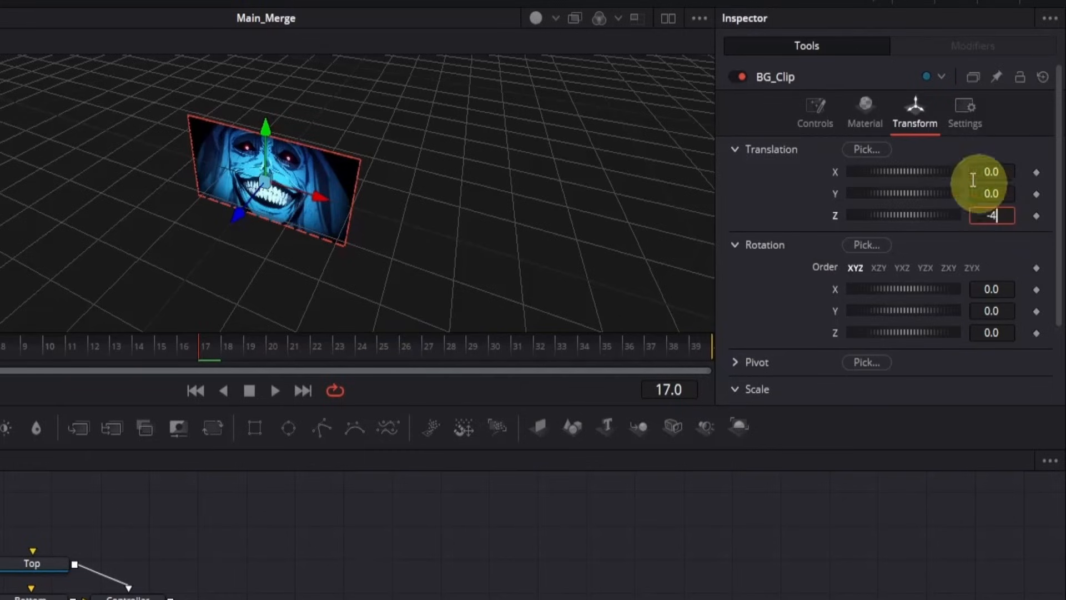
{"action": "left_click", "coordinate": [796, 193]}
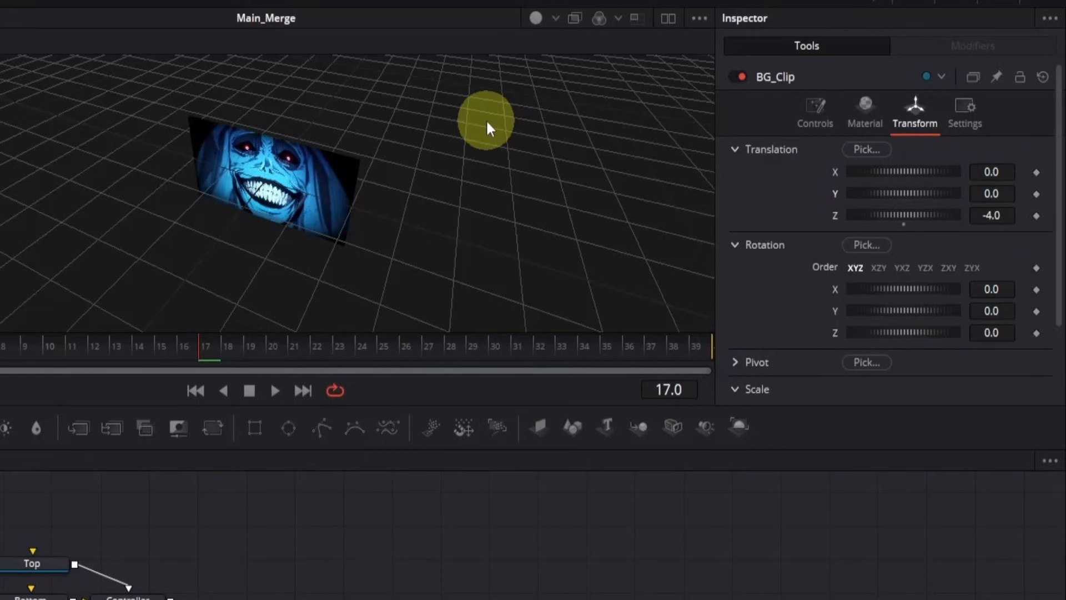
{"action": "left_click_drag", "start_coordinate": [485, 119], "coordinate": [456, 245]}
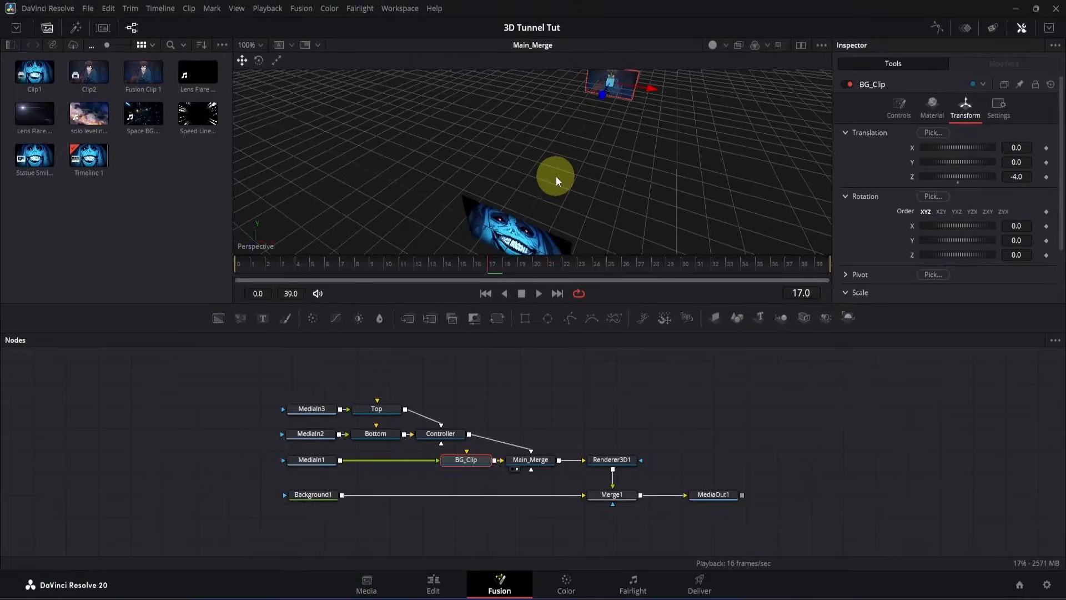
Step: Add a Duplicate3D node after Controller and set its last copy to 6
{"action": "left_click", "coordinate": [453, 433]}
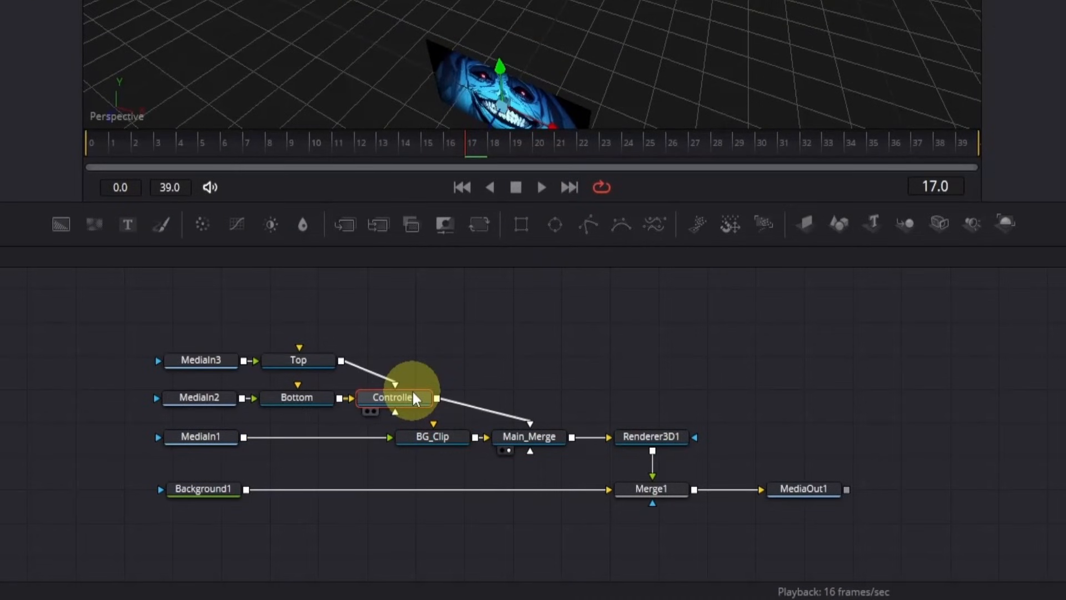
{"action": "key", "text": "shift+space"}
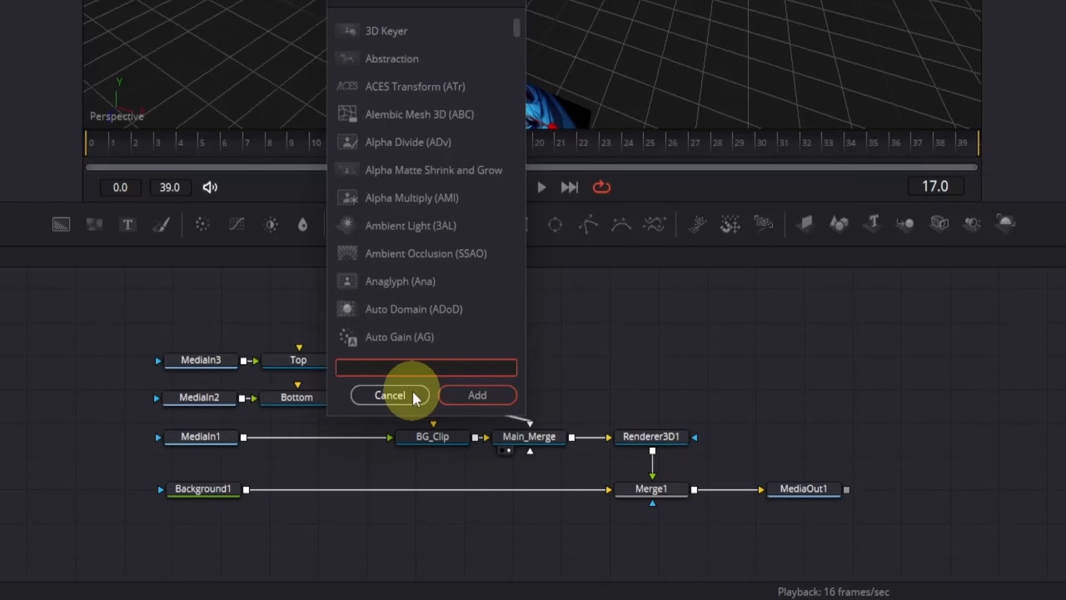
{"action": "type", "text": "duplicate3d"}
{"action": "key", "text": "Return"}
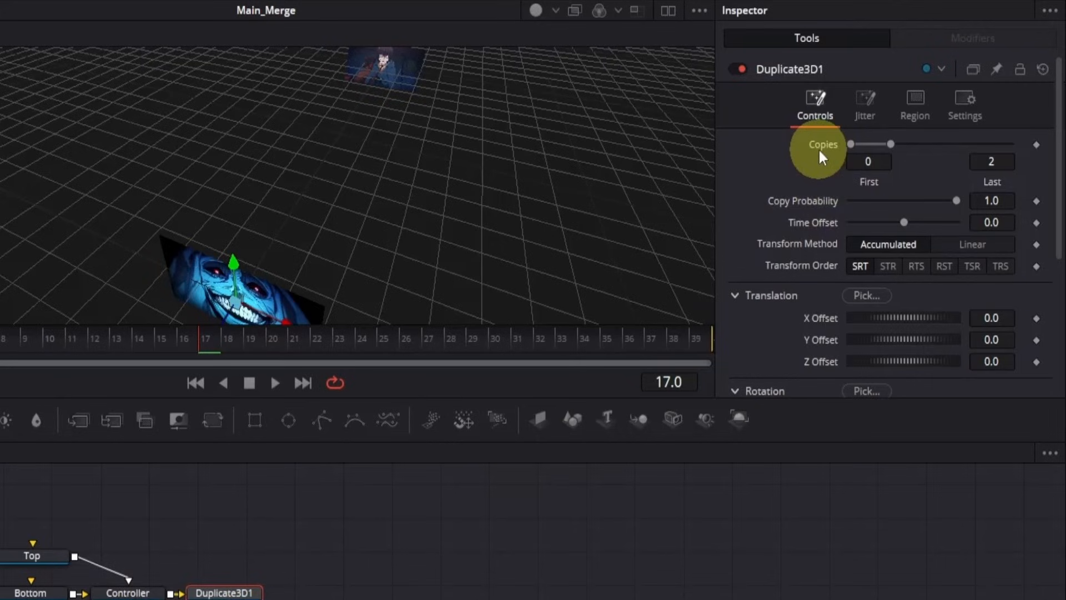
{"action": "left_click", "coordinate": [993, 161]}
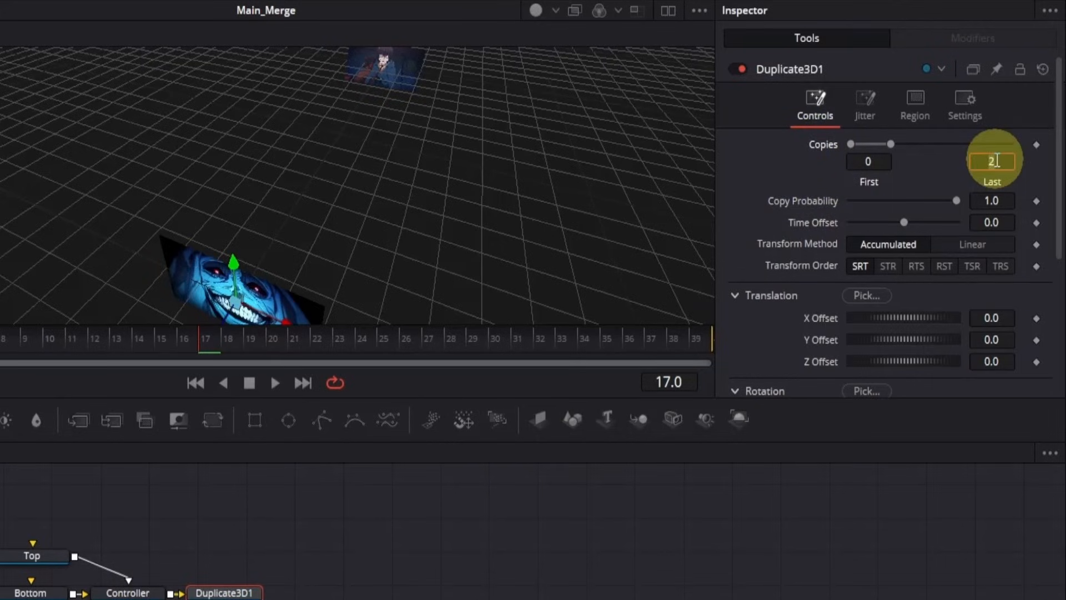
{"action": "key", "text": "BackSpace"}
{"action": "type", "text": "6"}
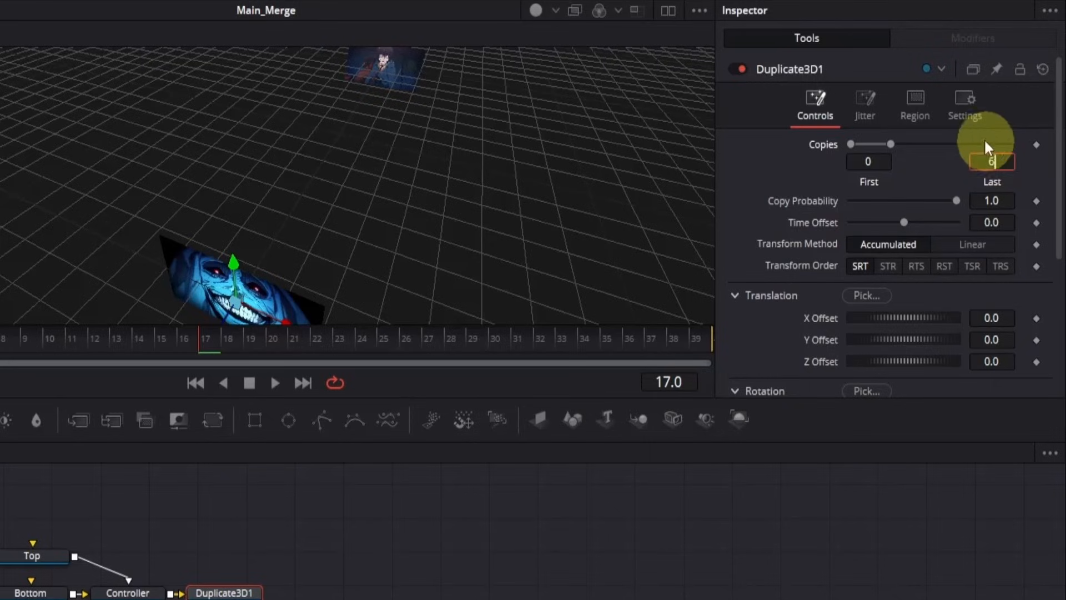
{"action": "key", "text": "Return"}
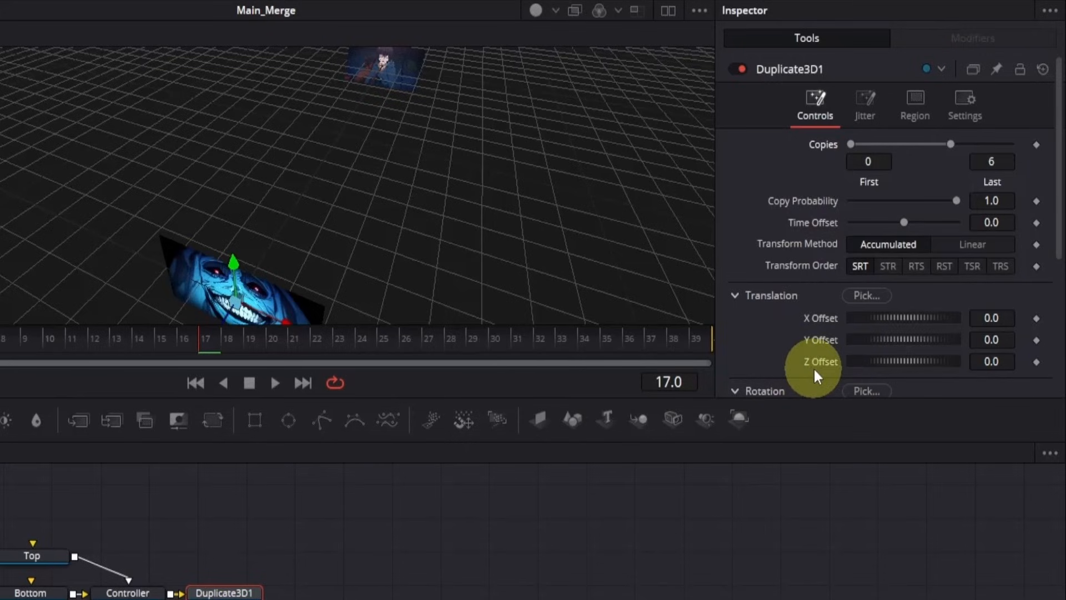
Step: Space the Duplicate3D1 copies in depth with a Z Offset of -0.5, and refine the offset to -0.55
{"action": "left_click", "coordinate": [1004, 358]}
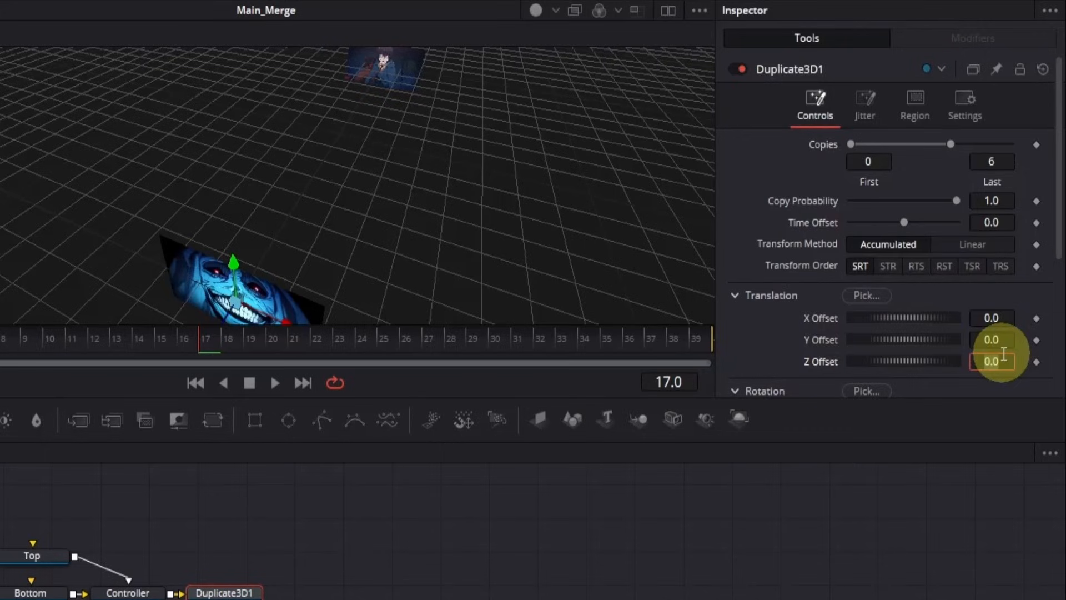
{"action": "key", "text": "BackSpace"}
{"action": "type", "text": "-.5"}
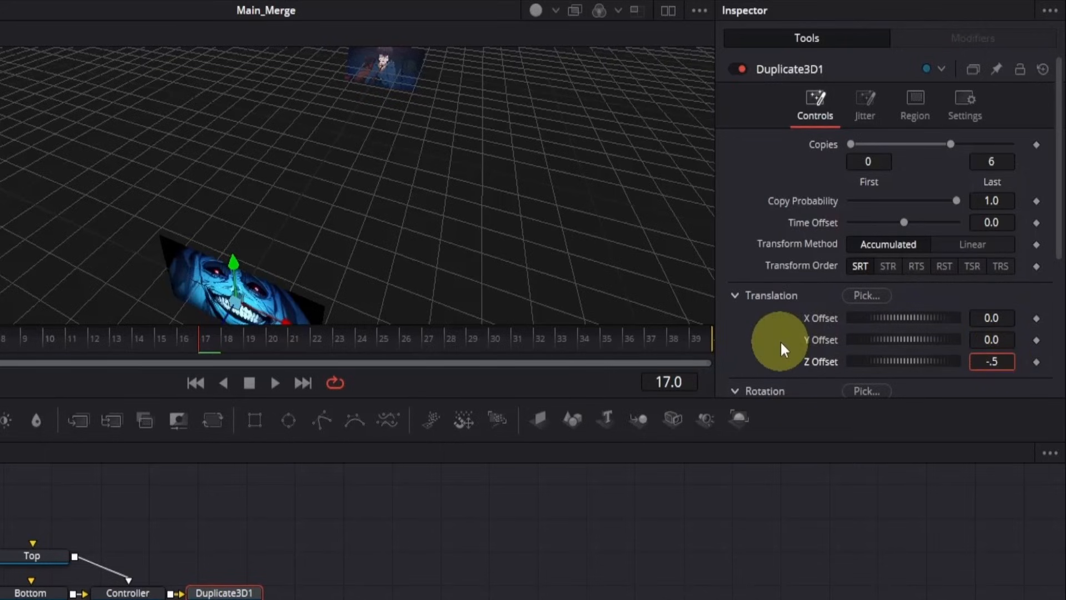
{"action": "key", "text": "Return"}
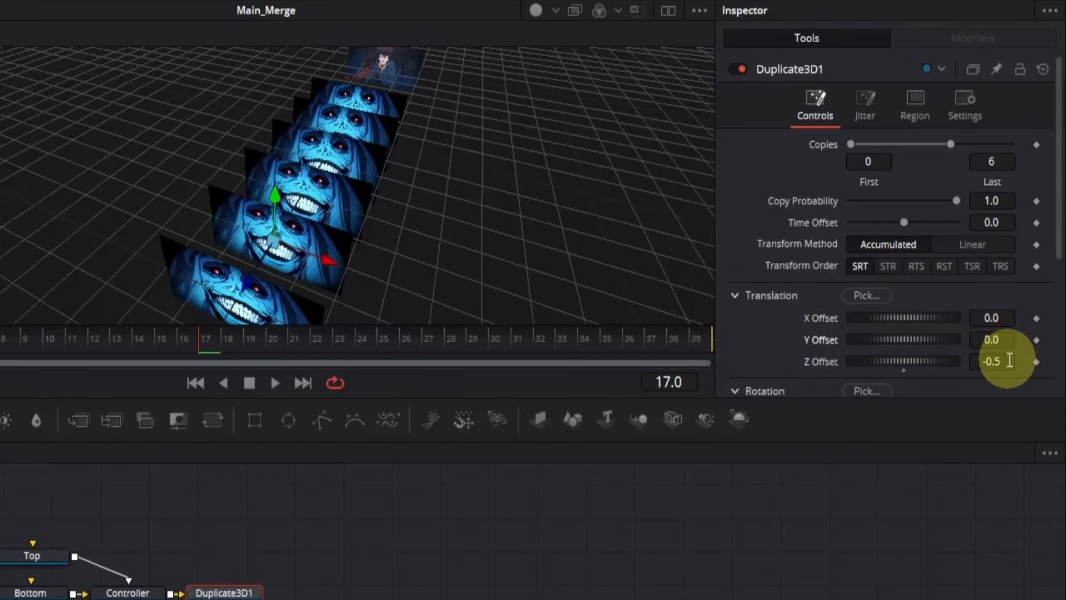
{"action": "left_click", "coordinate": [1008, 360]}
{"action": "mouse_move", "coordinate": [1009, 362]}
{"action": "left_mouse_down"}
{"action": "mouse_move", "coordinate": [999, 358]}
{"action": "mouse_move", "coordinate": [1011, 359]}
{"action": "left_mouse_up"}
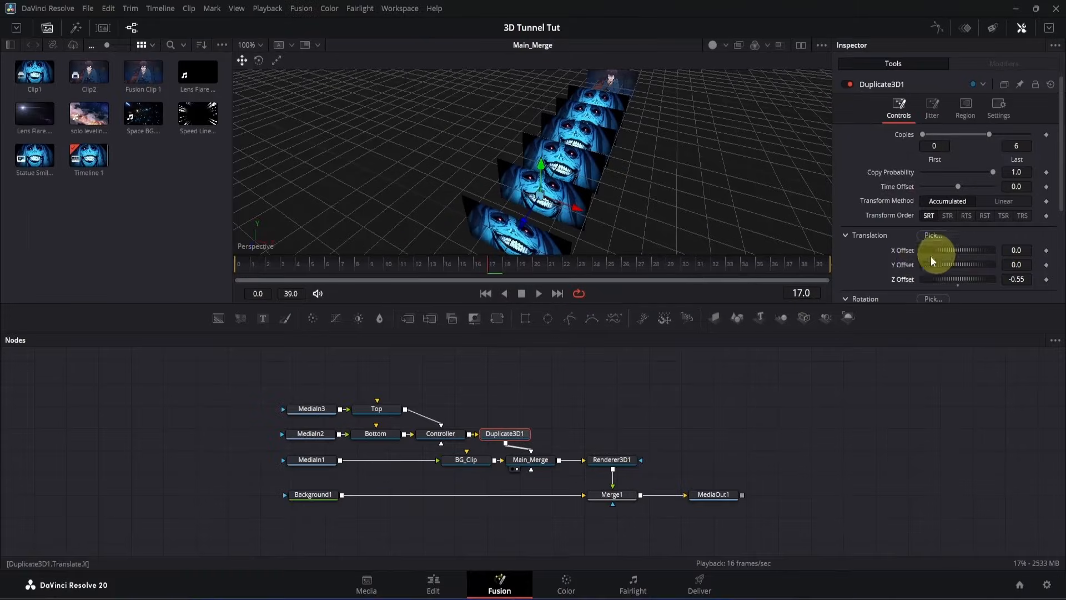
Step: With MediaOut1 shown in the viewer, add a Camera3D node connected to Main_Merge and set its Z translation to 1.65
{"action": "left_click", "coordinate": [725, 495]}
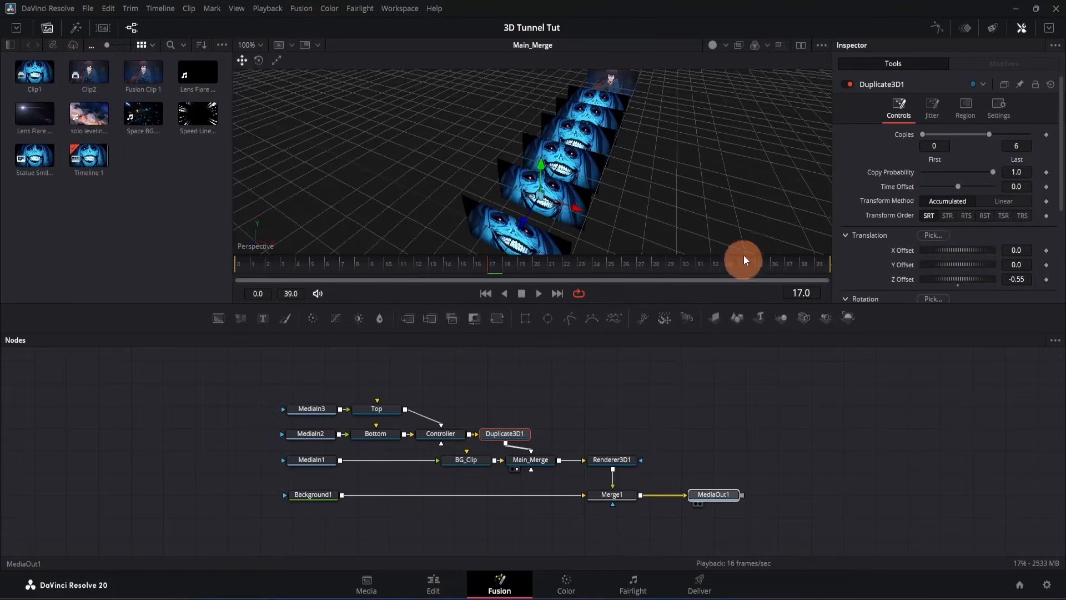
{"action": "left_click_drag", "start_coordinate": [744, 259], "coordinate": [741, 190]}
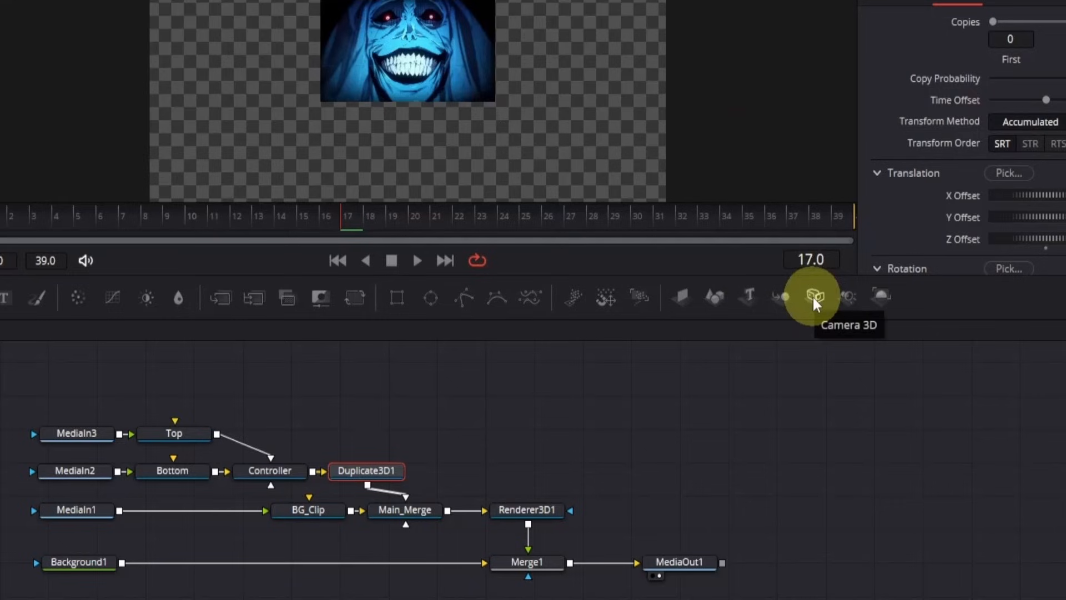
{"action": "left_click_drag", "start_coordinate": [815, 303], "coordinate": [425, 504]}
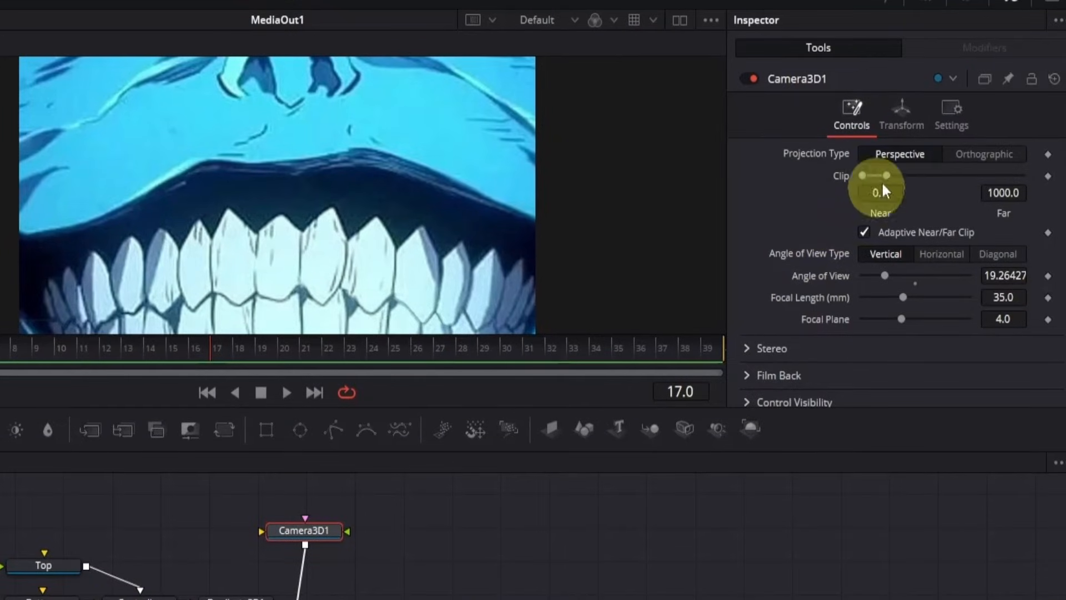
{"action": "left_click", "coordinate": [901, 115]}
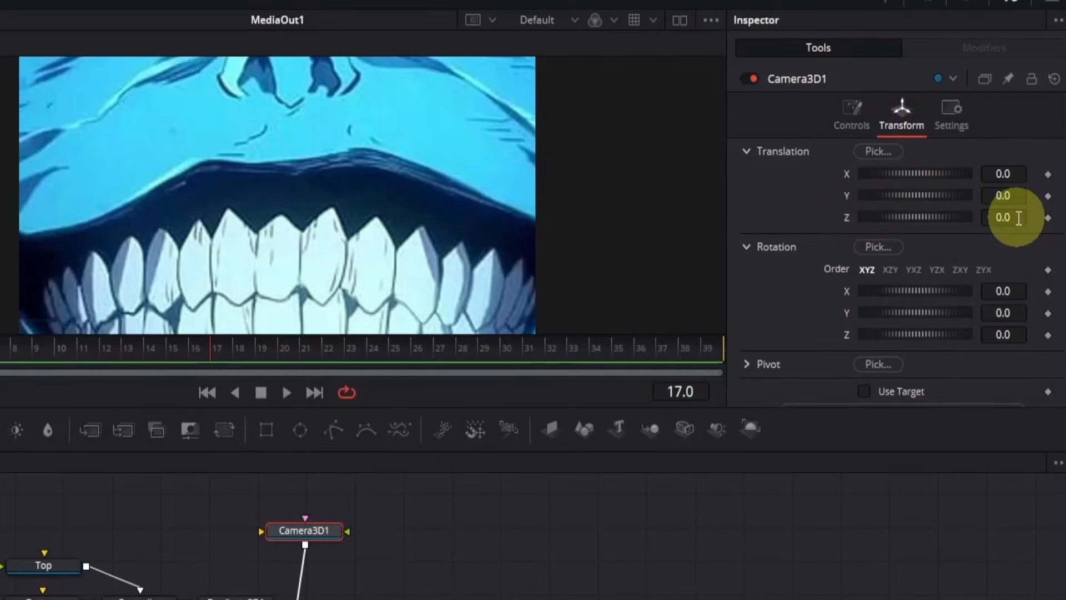
{"action": "mouse_move", "coordinate": [1018, 221]}
{"action": "left_mouse_down"}
{"action": "mouse_move", "coordinate": [1028, 219]}
{"action": "mouse_move", "coordinate": [286, 219]}
{"action": "mouse_move", "coordinate": [388, 238]}
{"action": "mouse_move", "coordinate": [372, 251]}
{"action": "left_mouse_up"}
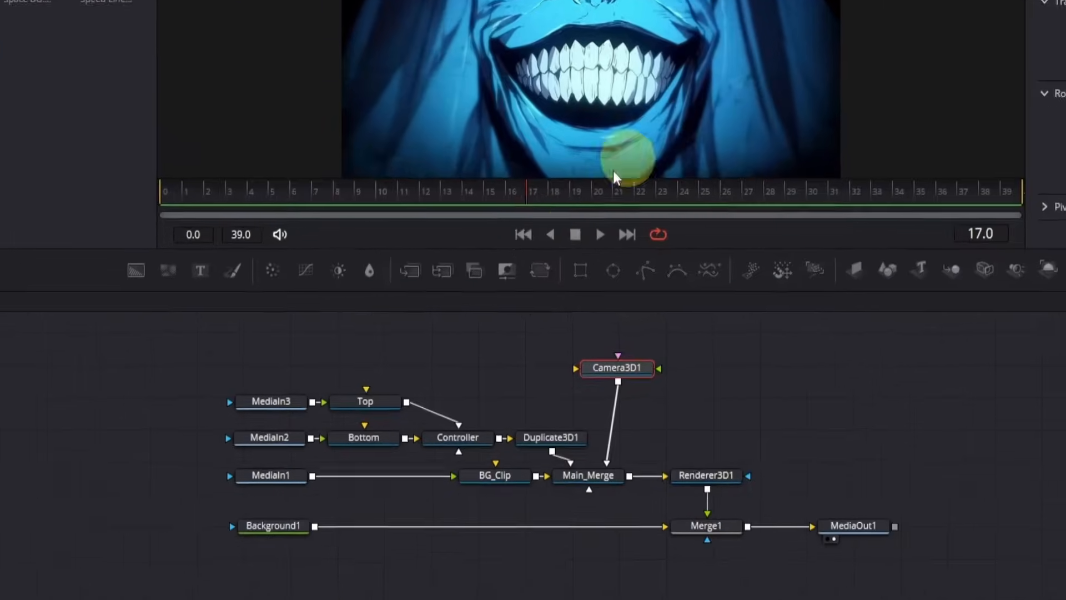
Step: Animate the Top plane's Y translation with keyframes from 0 at frame 0 to 0.175 at frame 20
{"action": "left_click", "coordinate": [384, 412]}
{"action": "left_click", "coordinate": [148, 189]}
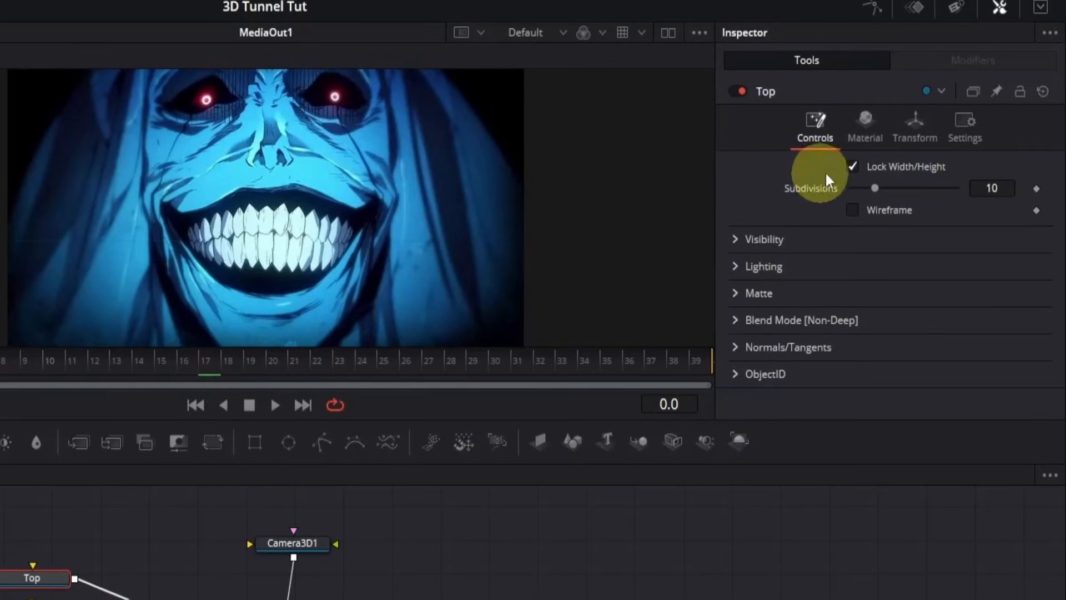
{"action": "left_click", "coordinate": [910, 133]}
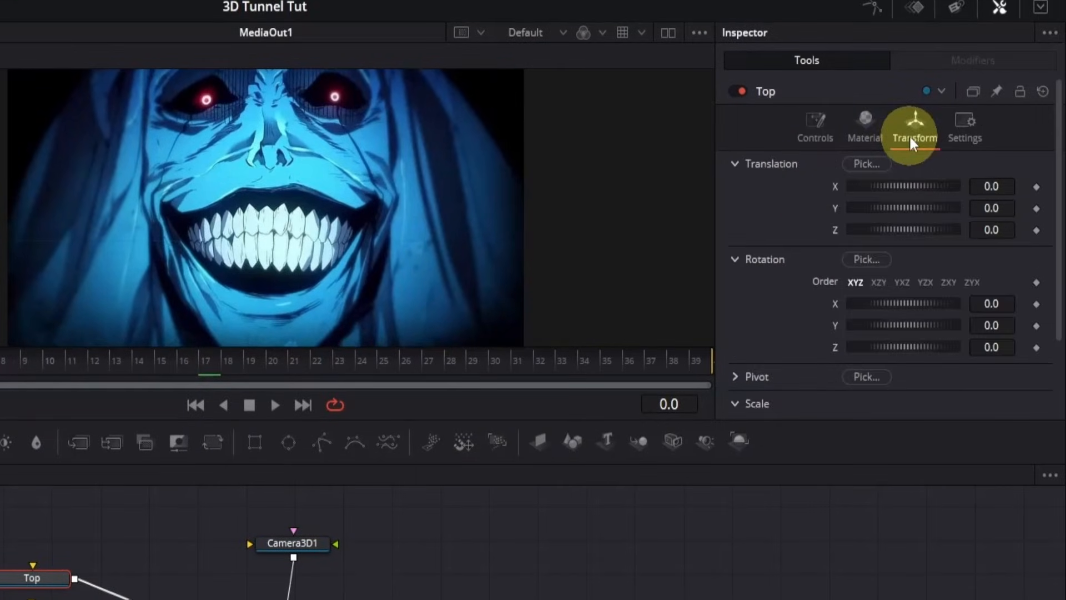
{"action": "left_click", "coordinate": [1037, 209]}
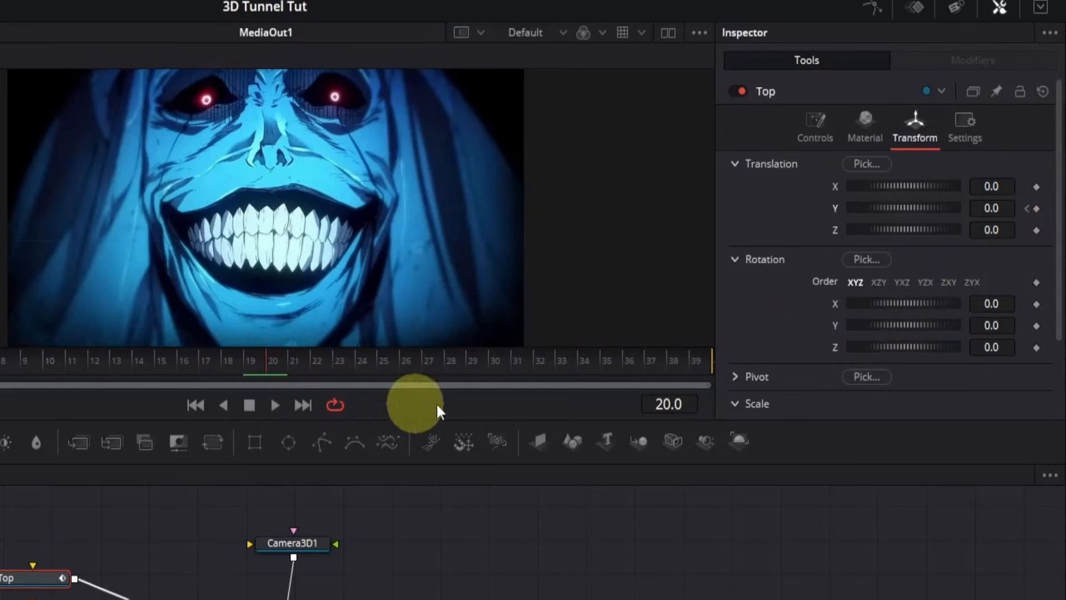
{"action": "left_click_drag", "start_coordinate": [1016, 204], "coordinate": [373, 254]}
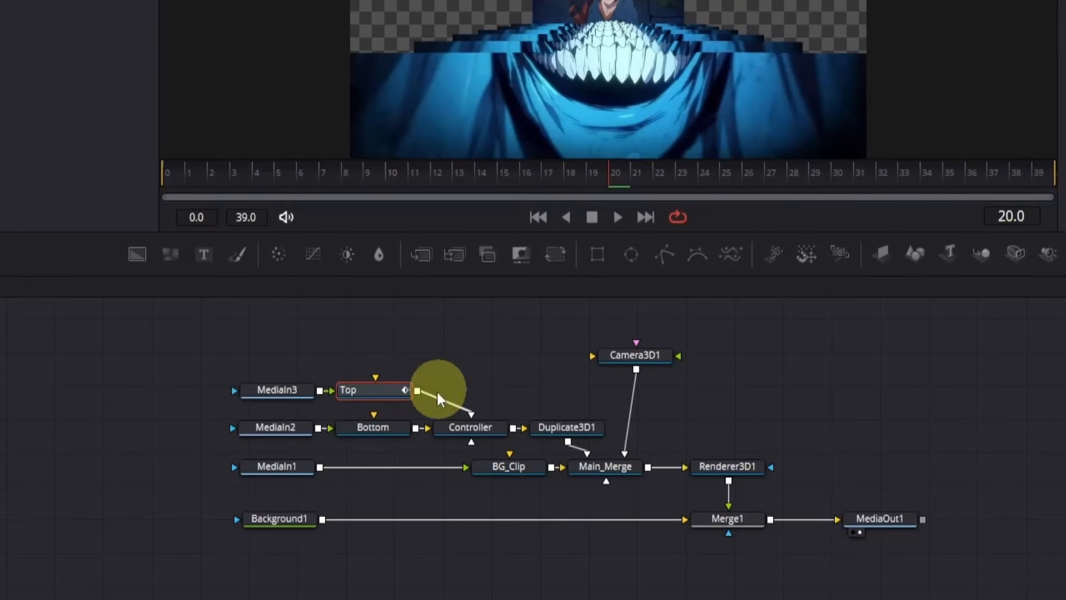
Step: Animate the Bottom plane's Y translation with keyframes from 0 at frame 0 to -0.036 at frame 20
{"action": "left_click", "coordinate": [391, 438]}
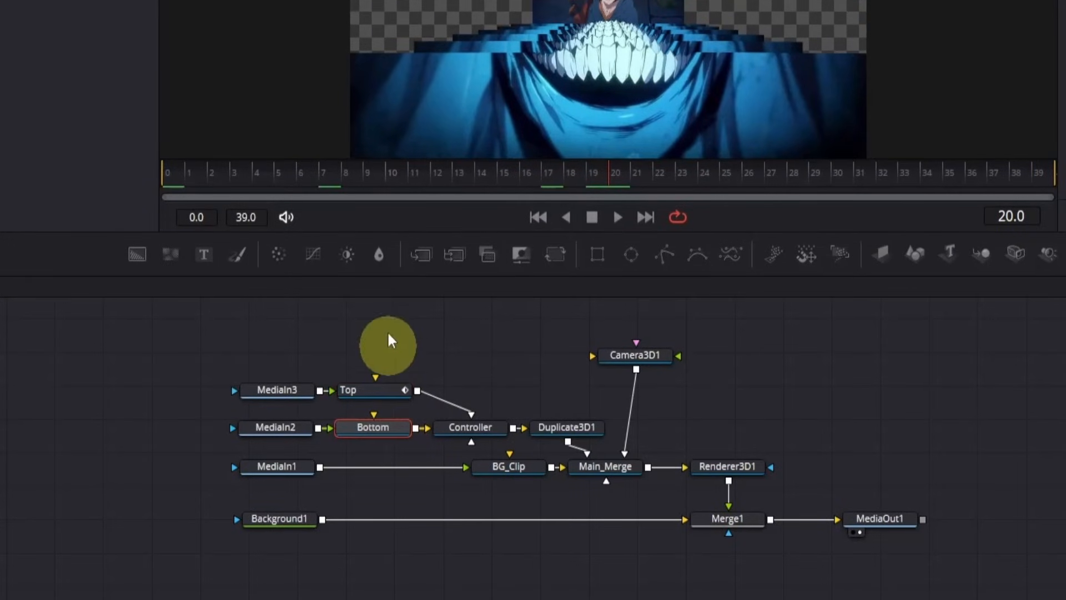
{"action": "left_click", "coordinate": [165, 174]}
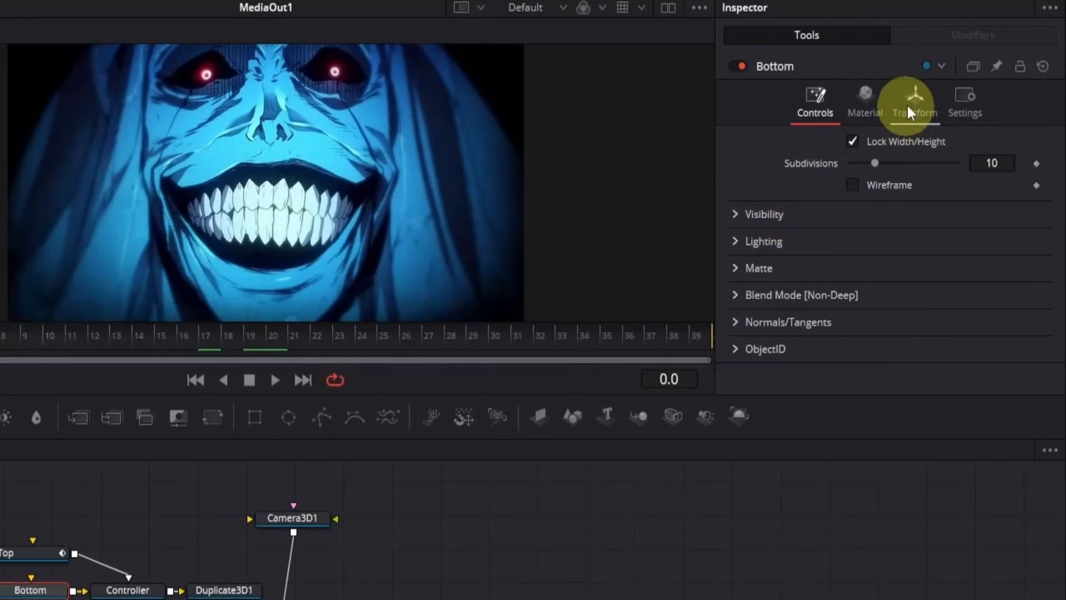
{"action": "left_click", "coordinate": [908, 103]}
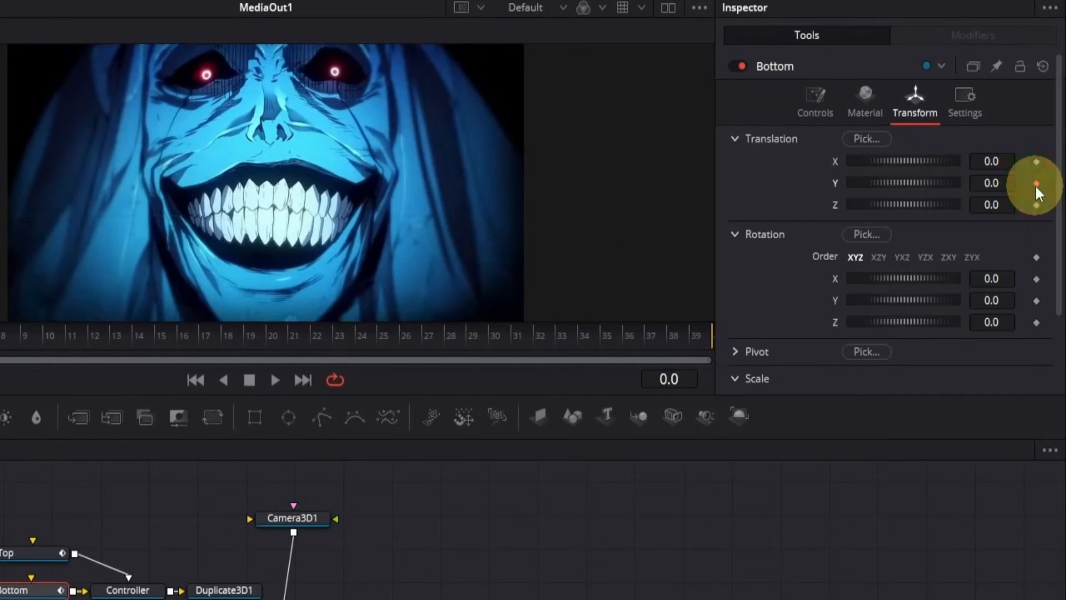
{"action": "left_click_drag", "start_coordinate": [261, 333], "coordinate": [269, 329]}
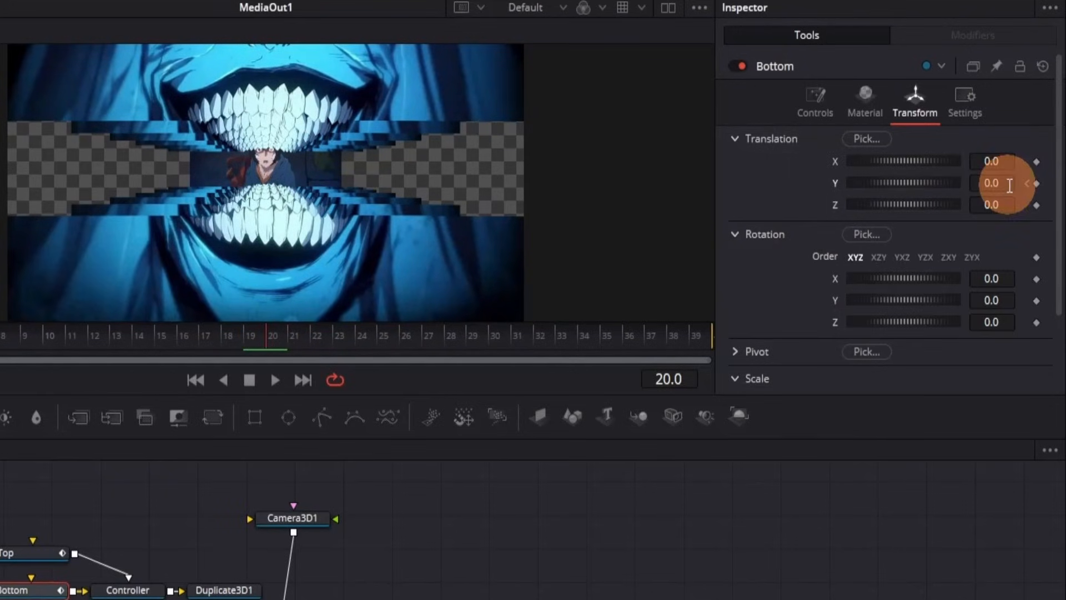
{"action": "left_click_drag", "start_coordinate": [1010, 184], "coordinate": [976, 184]}
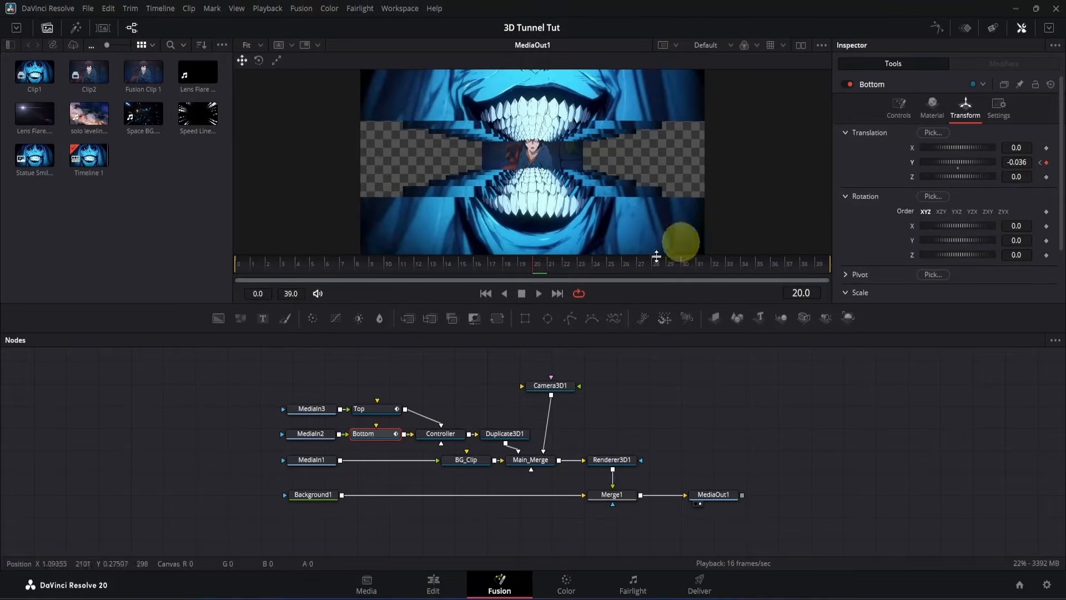
Step: Play the composition from frame 0 to preview the mouth halves opening
{"action": "left_click_drag", "start_coordinate": [515, 270], "coordinate": [237, 263]}
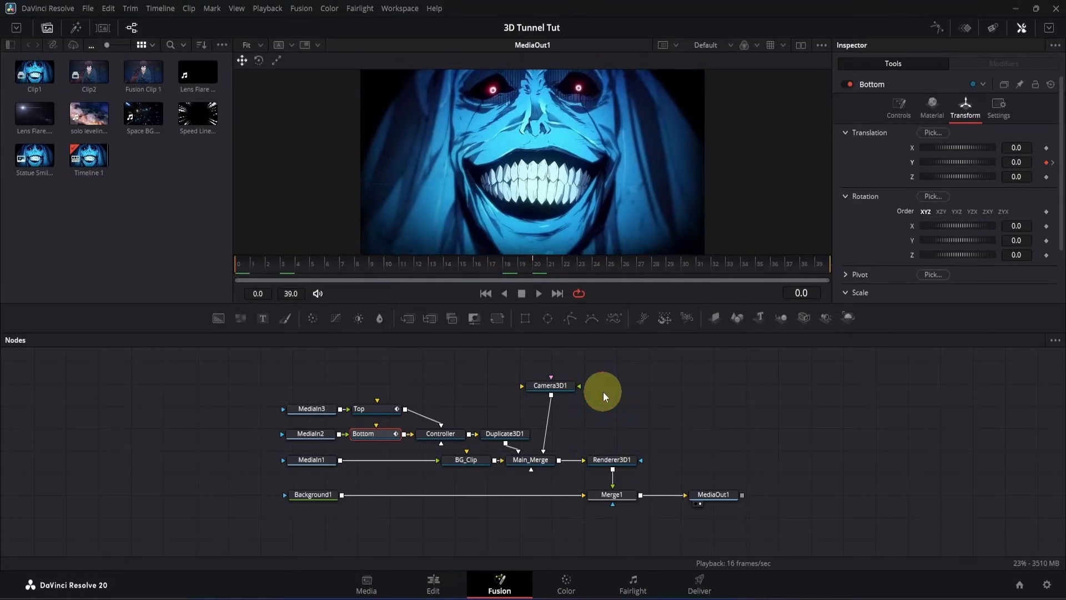
{"action": "key", "text": "space"}
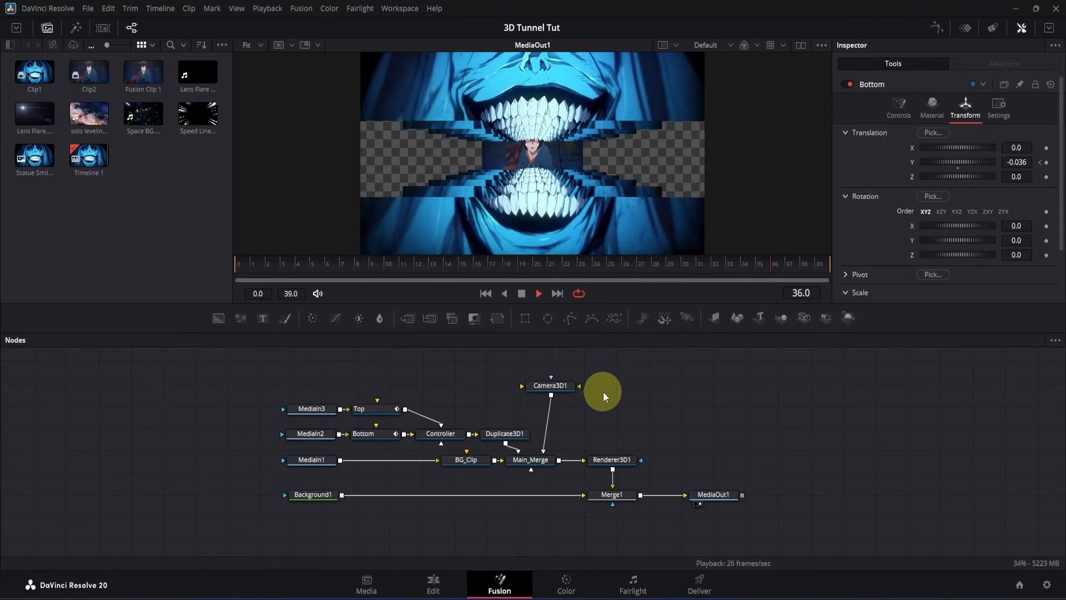
{"action": "key", "text": "space"}
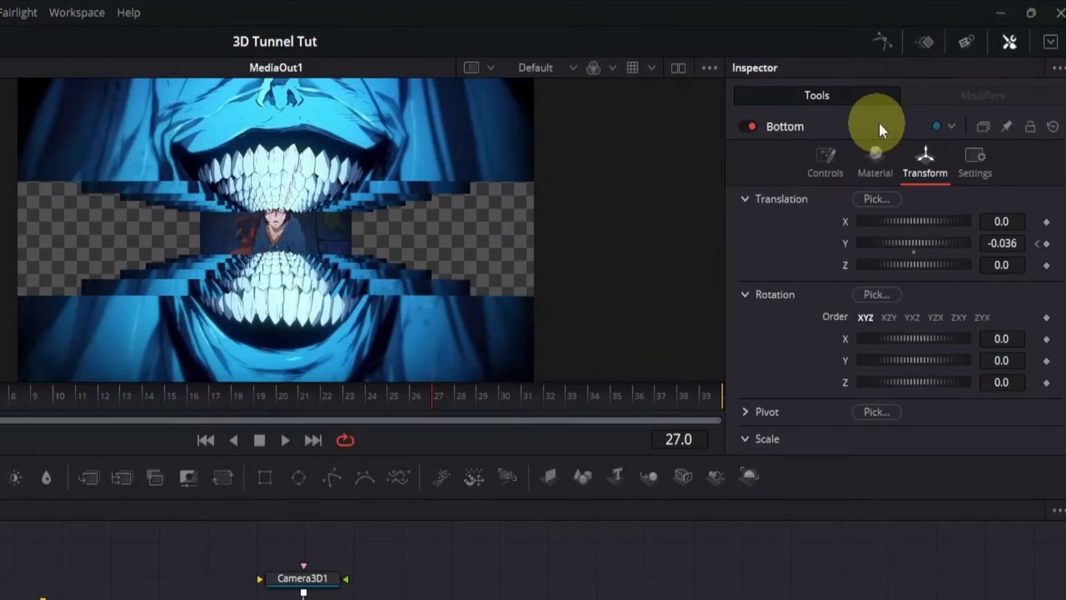
Step: Open a widened Spline editor, fit the Bottom Y Offset curve and apply In Cubic easing to both of its keyframes
{"action": "left_click", "coordinate": [881, 36]}
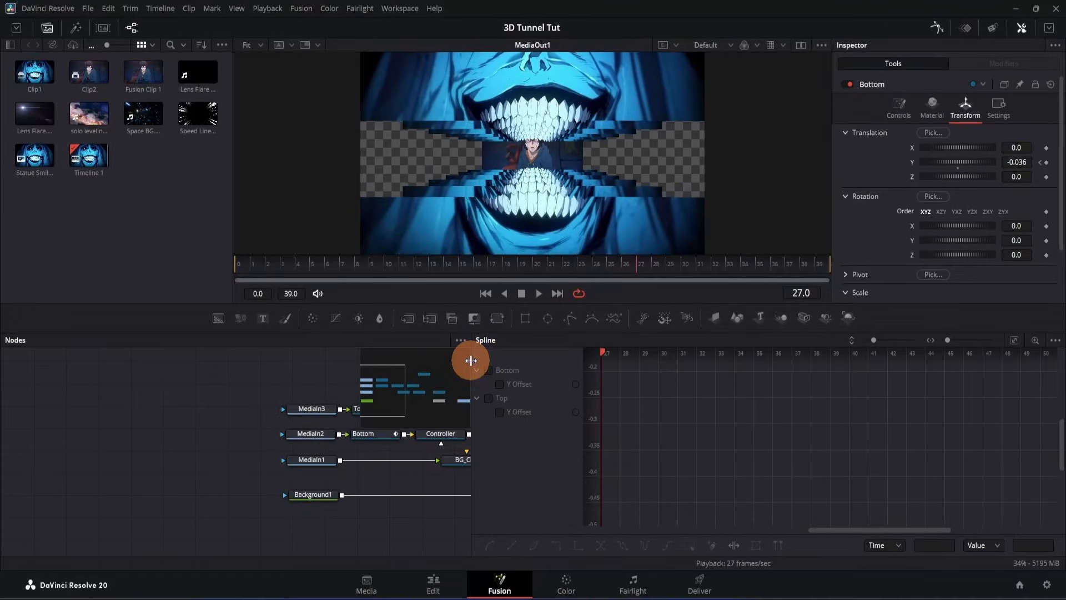
{"action": "left_click_drag", "start_coordinate": [471, 360], "coordinate": [714, 383]}
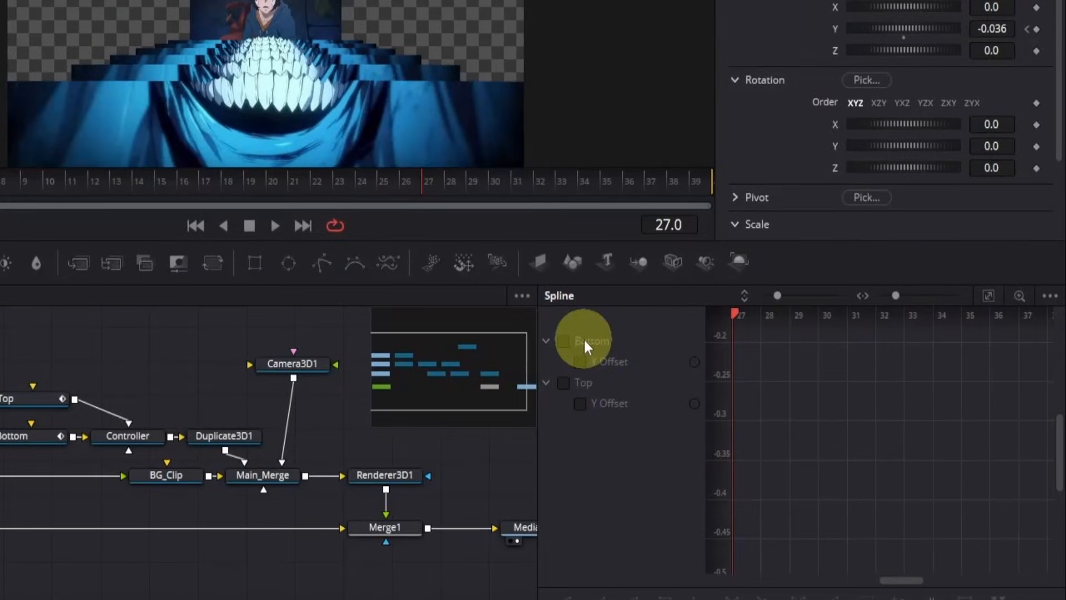
{"action": "left_click", "coordinate": [581, 362]}
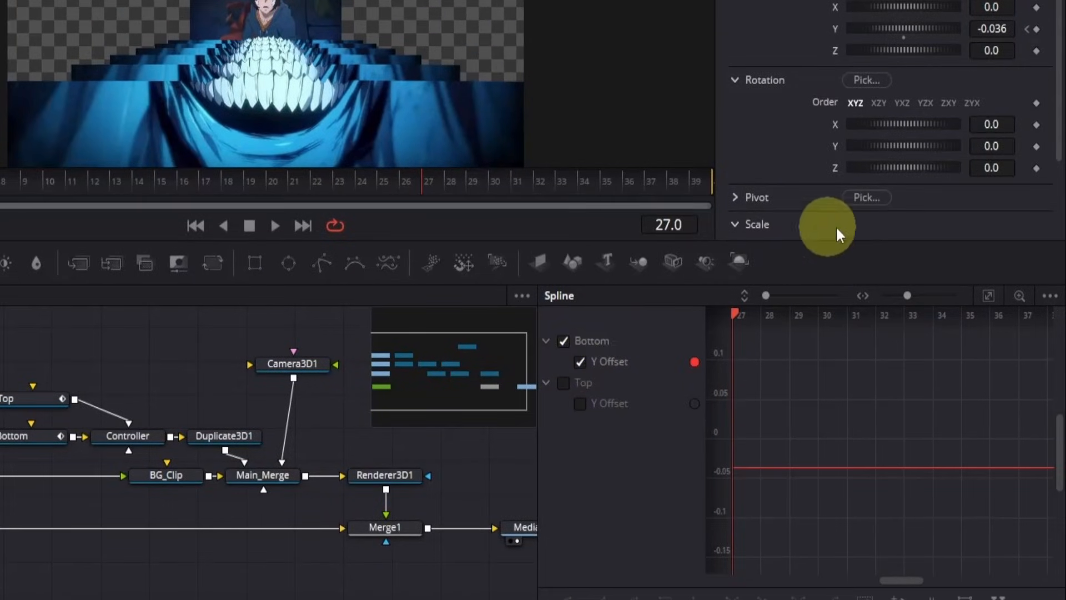
{"action": "left_click", "coordinate": [990, 292]}
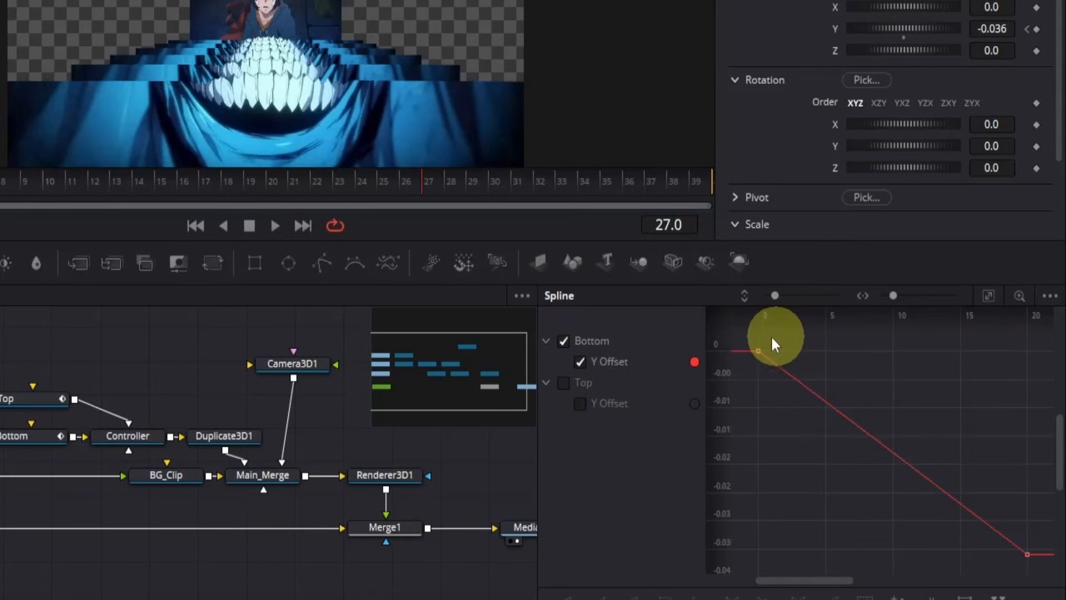
{"action": "left_click_drag", "start_coordinate": [743, 339], "coordinate": [1045, 583]}
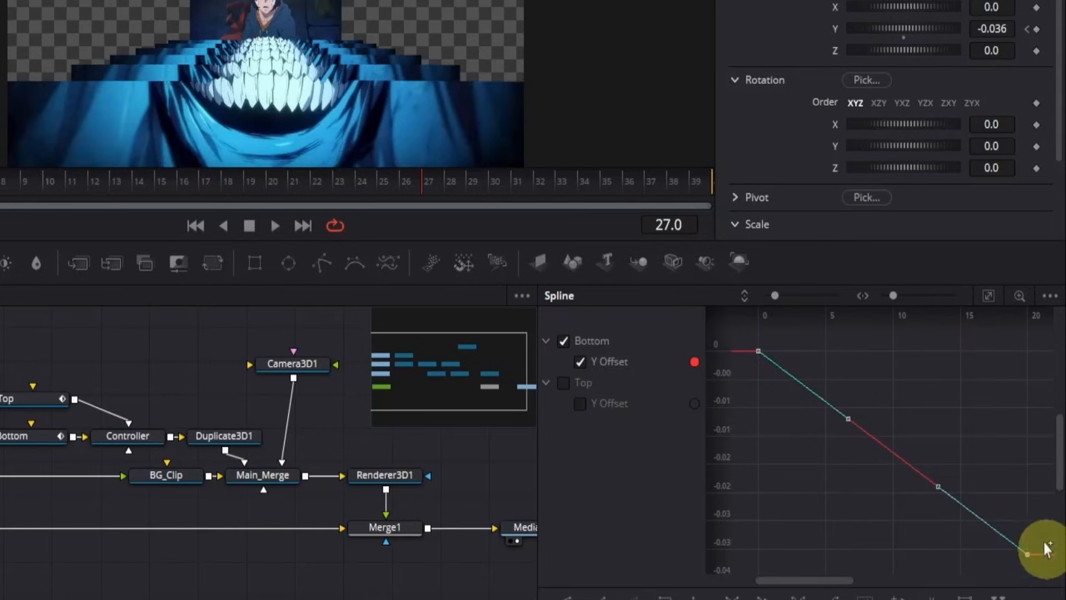
{"action": "right_click", "coordinate": [944, 442]}
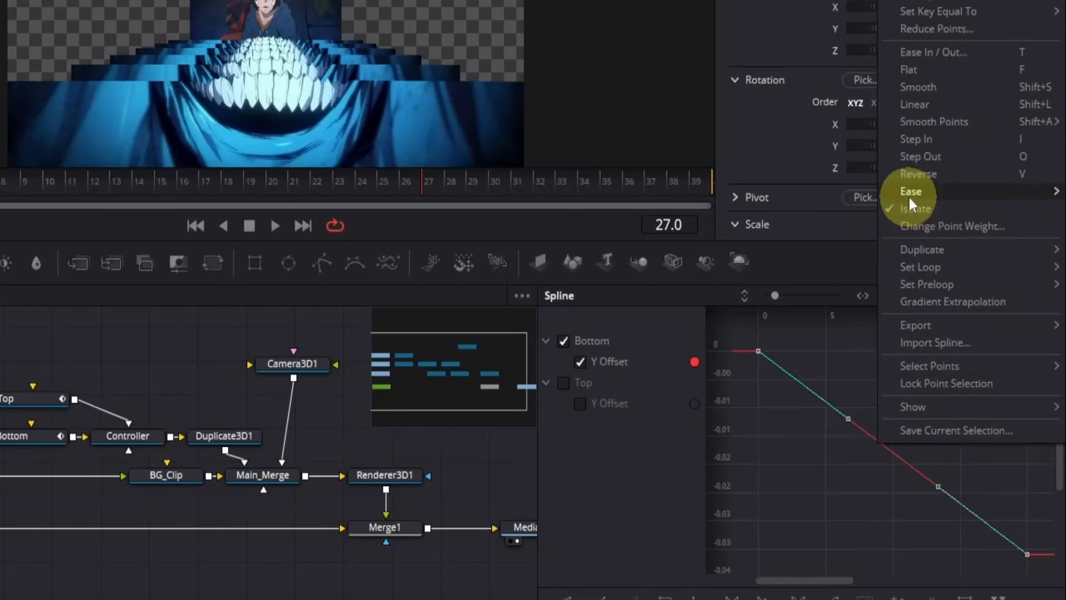
{"action": "mouse_move", "coordinate": [925, 192]}
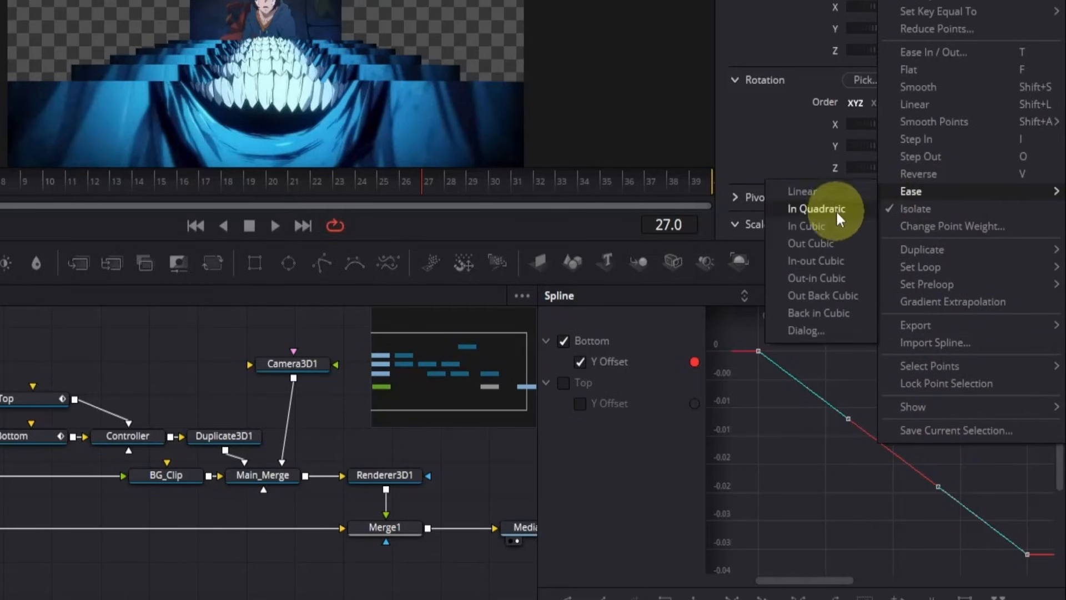
{"action": "left_click", "coordinate": [802, 226]}
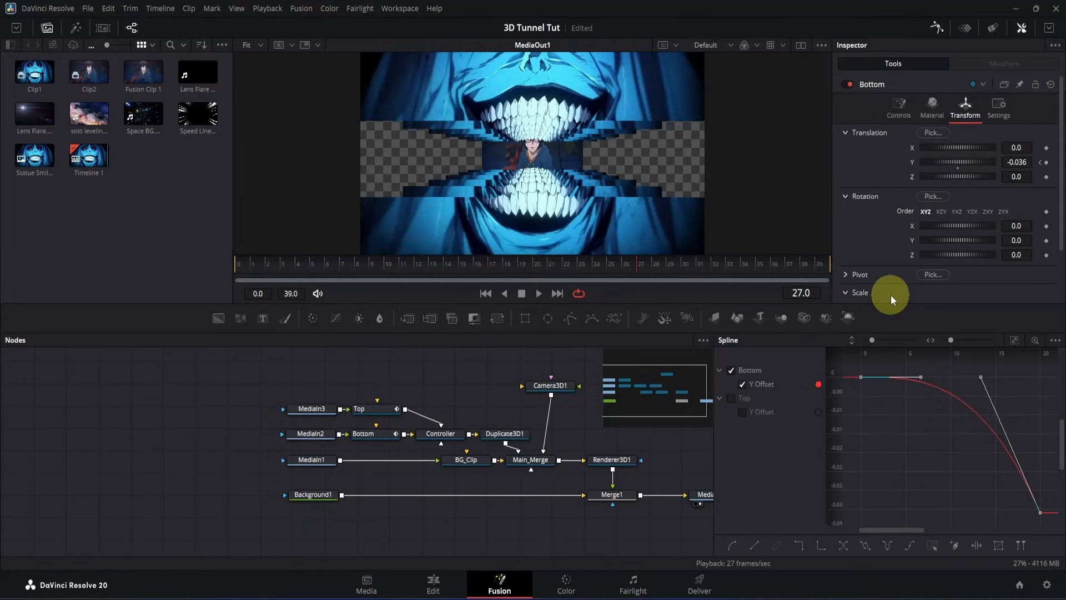
Step: Display only the Top Y Offset curve in the Spline editor and apply In Cubic easing to its keyframes
{"action": "left_click", "coordinate": [742, 384]}
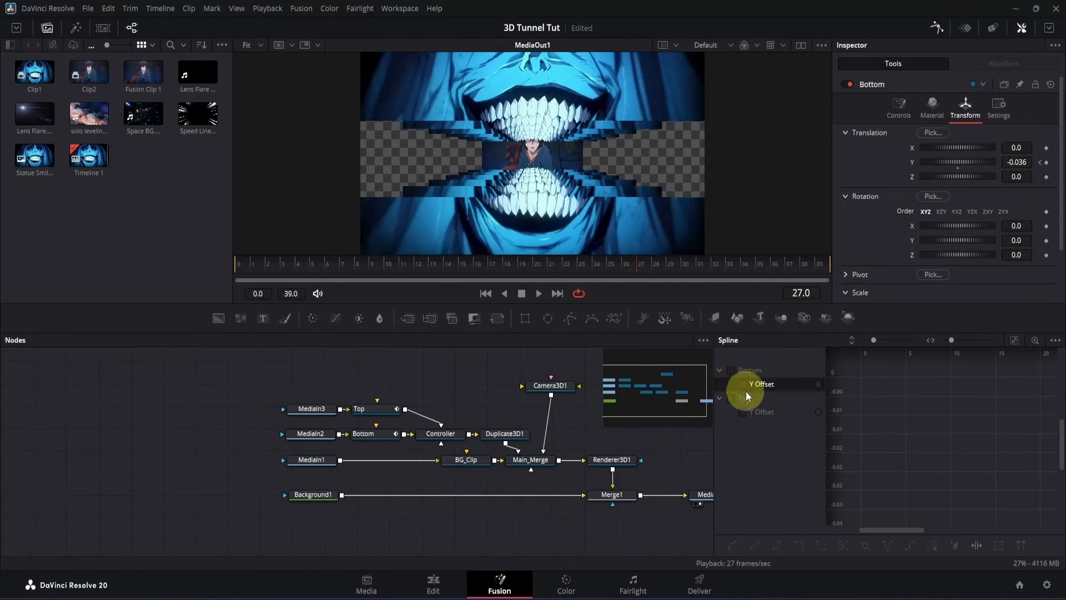
{"action": "left_click", "coordinate": [742, 412]}
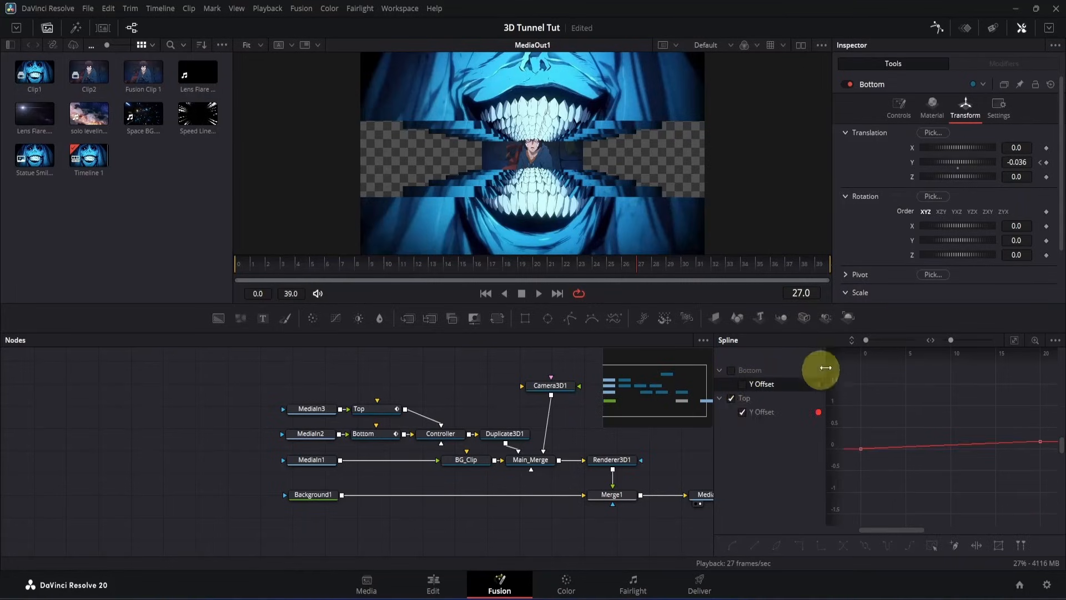
{"action": "left_click", "coordinate": [1016, 341]}
{"action": "left_click_drag", "start_coordinate": [1048, 370], "coordinate": [846, 537]}
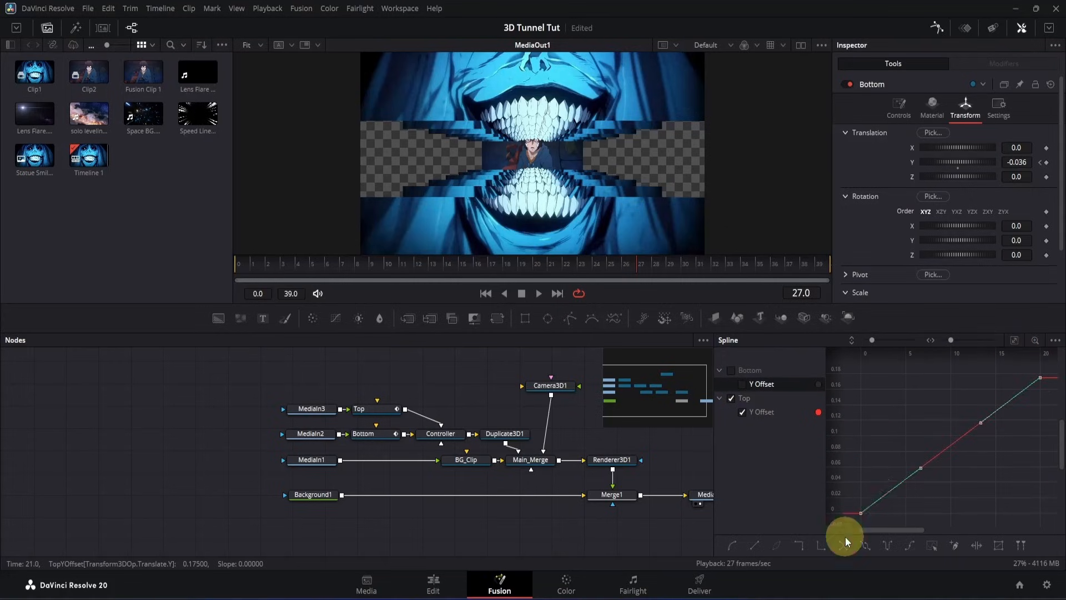
{"action": "right_click", "coordinate": [884, 431]}
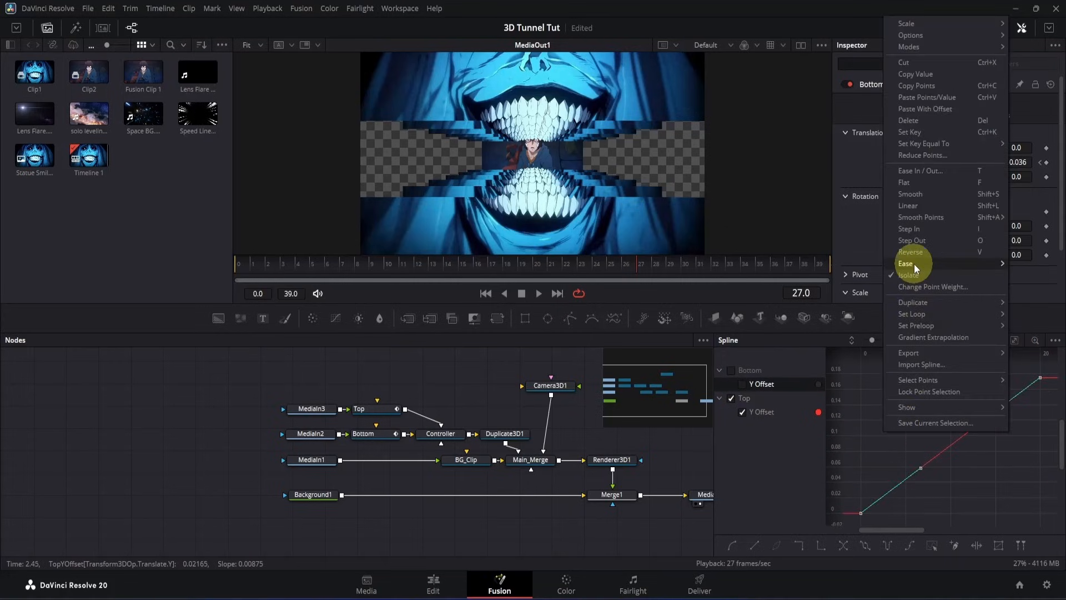
{"action": "mouse_move", "coordinate": [914, 264]}
{"action": "left_click", "coordinate": [849, 285]}
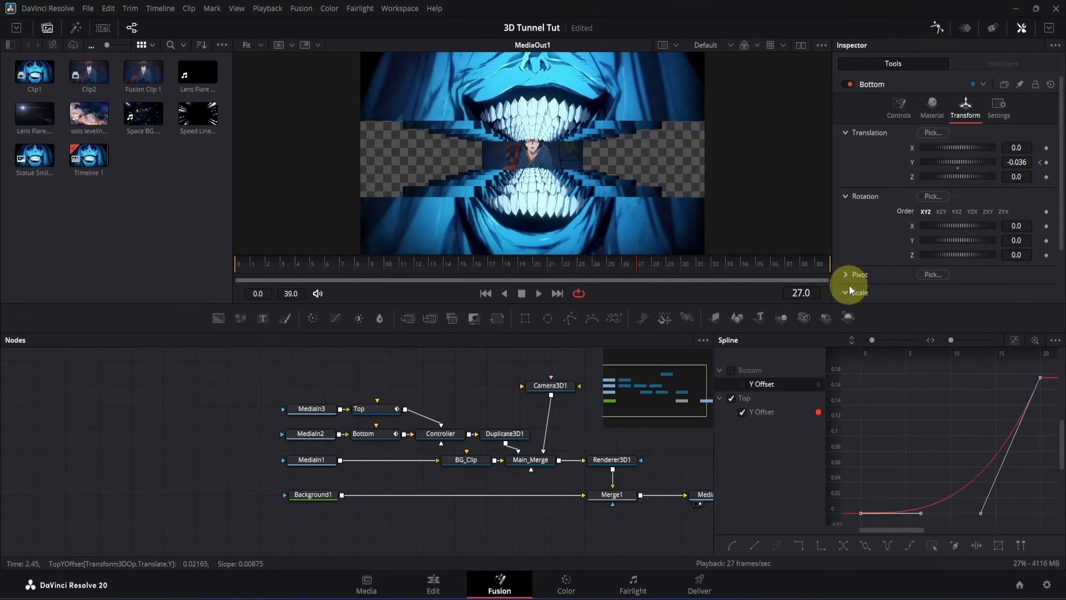
Step: Play the eased mouth-opening animation from frame 0 to check its acceleration
{"action": "left_click", "coordinate": [242, 263]}
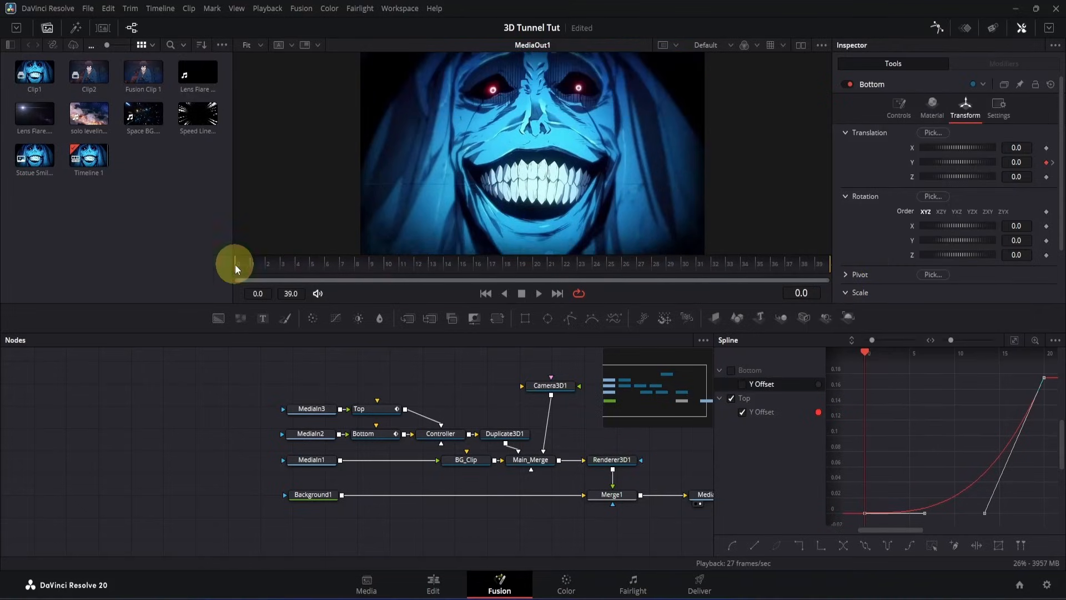
{"action": "key", "text": "space"}
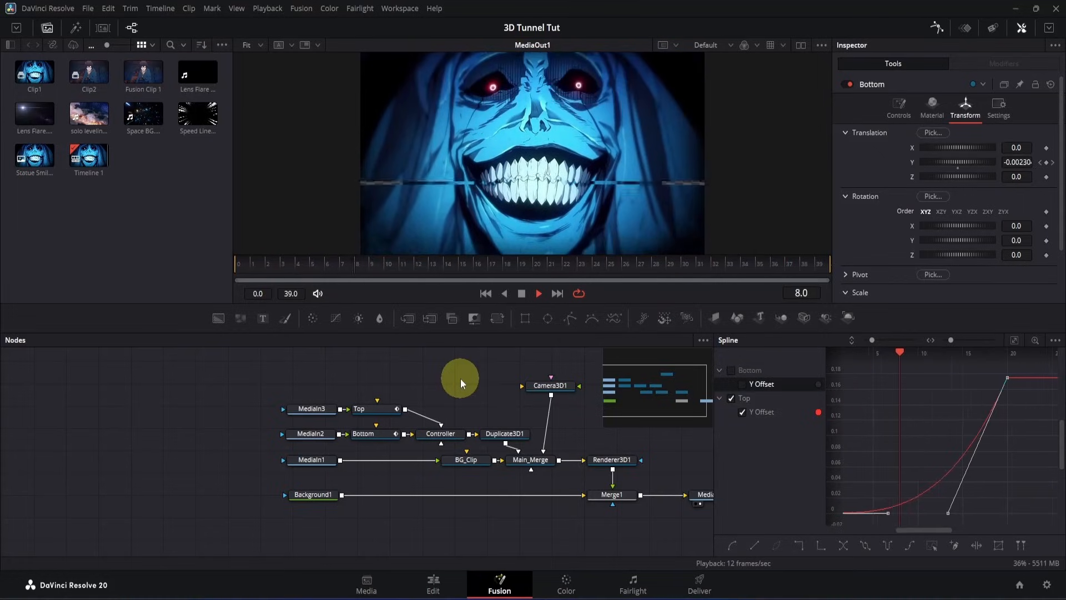
{"action": "key", "text": "space"}
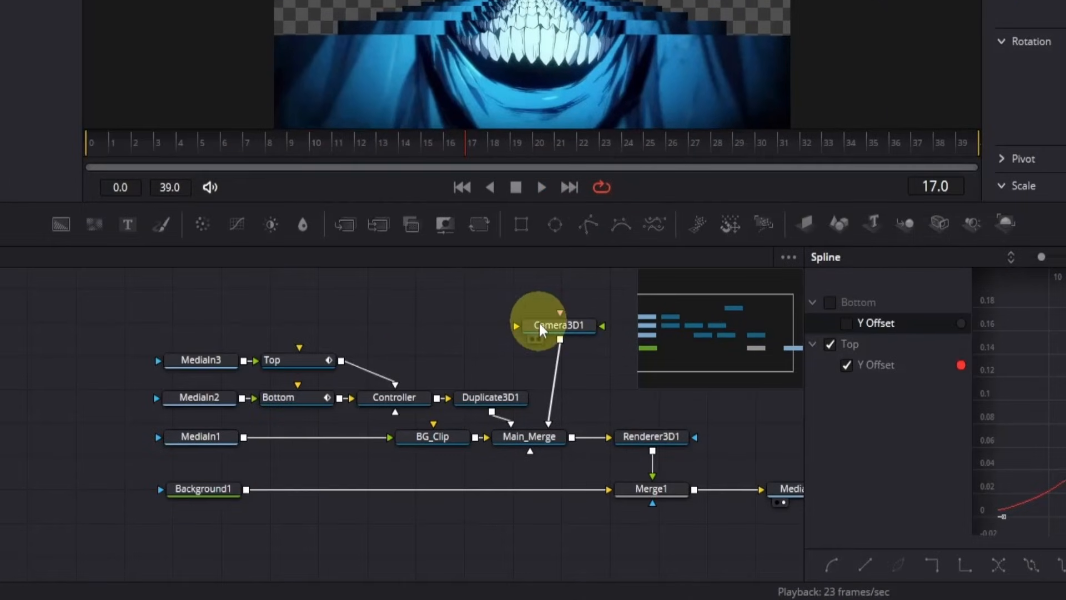
Step: Keyframe the Camera3D1 Z translation at 1.65 on frame 0 and at -2.46 on frame 30
{"action": "left_click", "coordinate": [539, 323]}
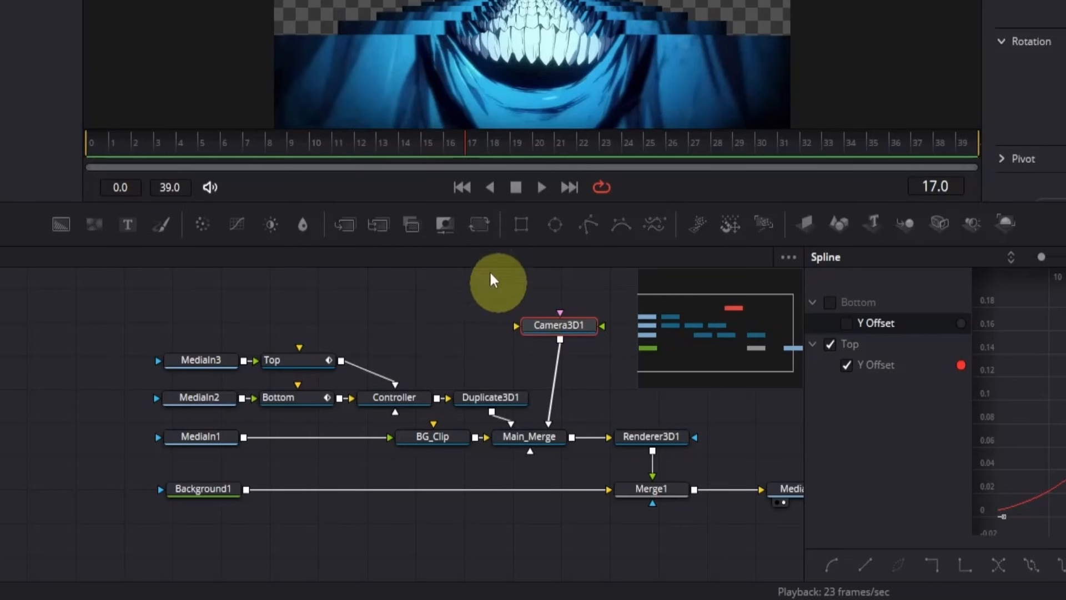
{"action": "left_click", "coordinate": [168, 136]}
{"action": "left_click_drag", "start_coordinate": [166, 136], "coordinate": [53, 138]}
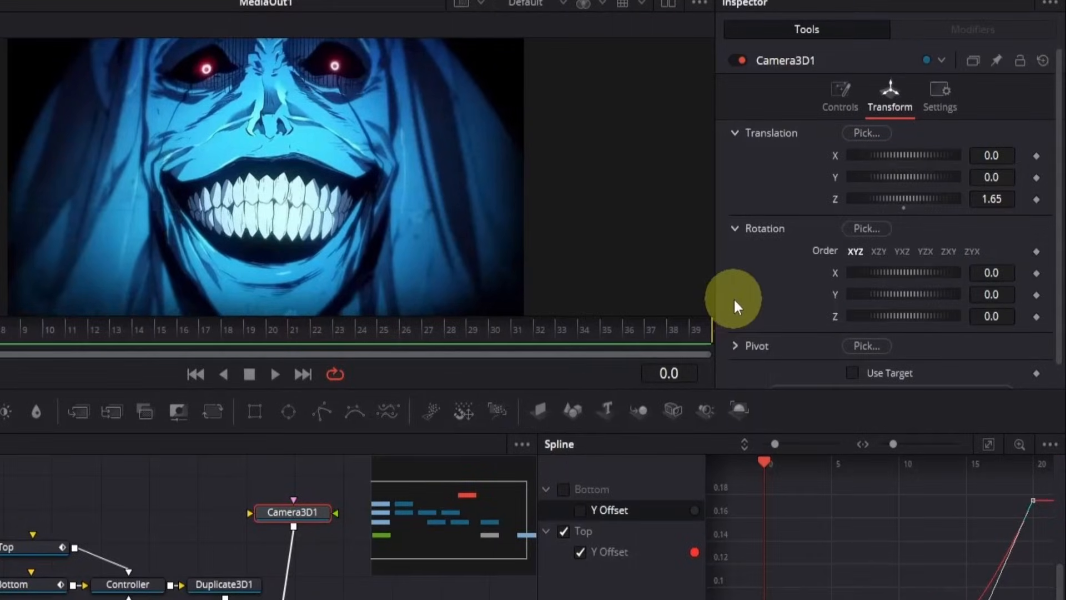
{"action": "left_click", "coordinate": [1036, 201]}
{"action": "left_click", "coordinate": [492, 331]}
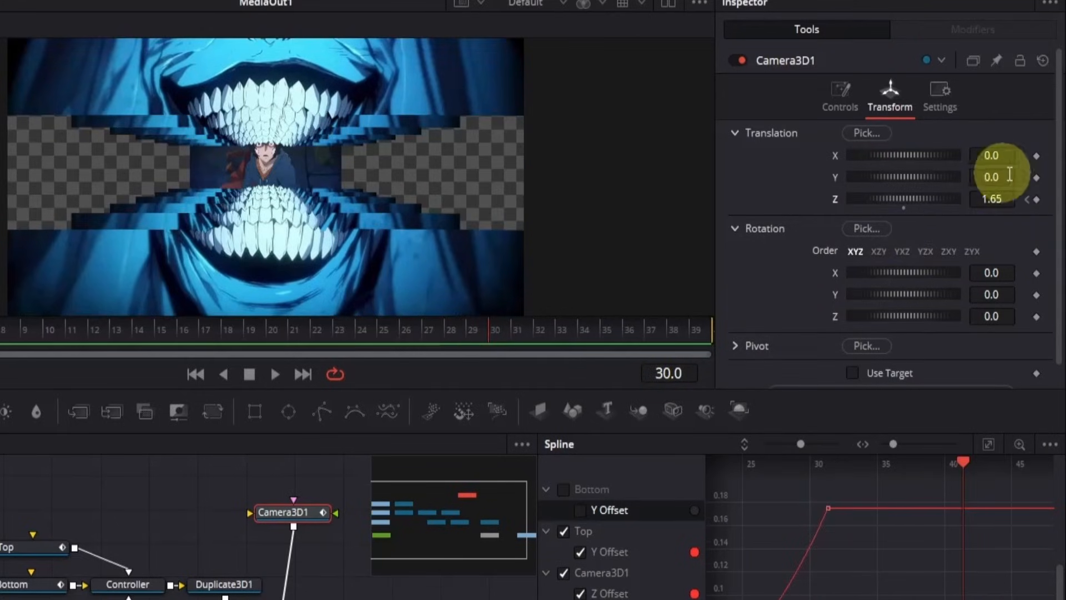
{"action": "left_click_drag", "start_coordinate": [1007, 202], "coordinate": [662, 227]}
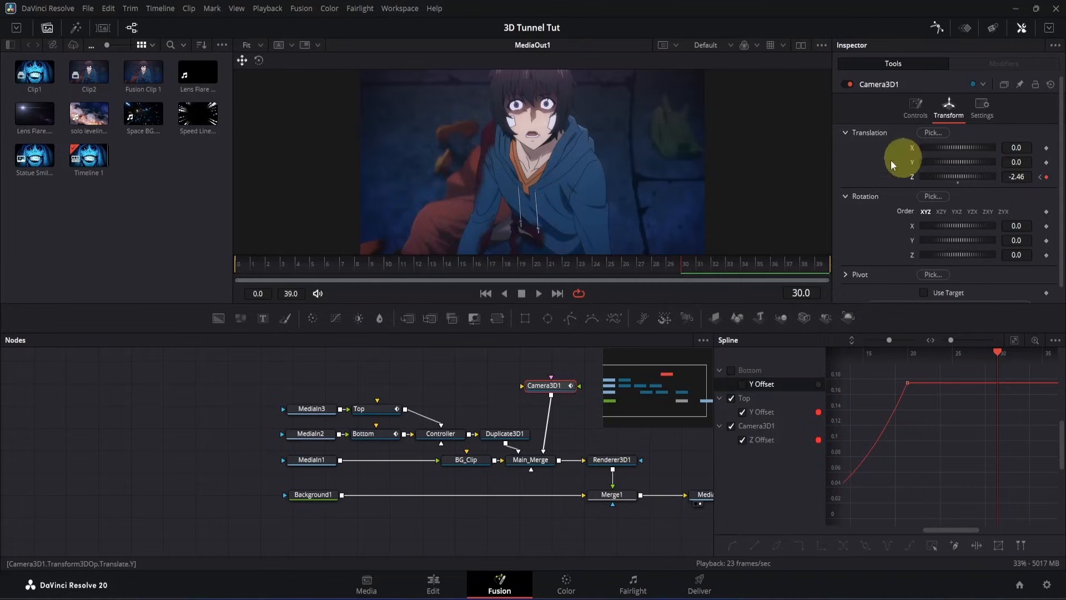
Step: Keyframe the Camera3D1 Z rotation at 0.0 on frame 0 and at -10.1 on frame 30
{"action": "left_click_drag", "start_coordinate": [666, 264], "coordinate": [230, 284]}
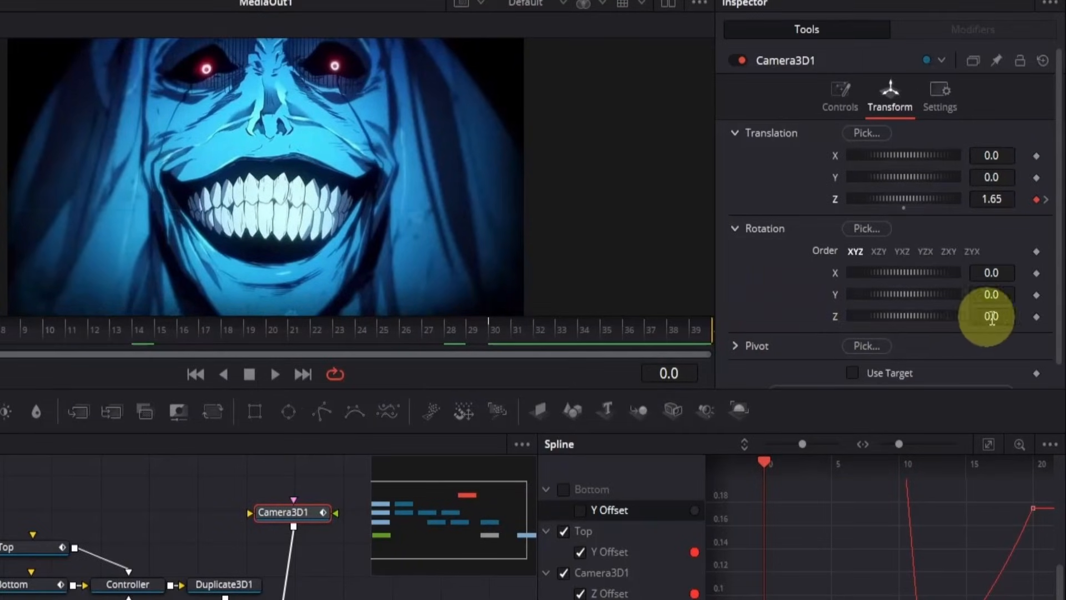
{"action": "left_click", "coordinate": [1035, 317]}
{"action": "left_click_drag", "start_coordinate": [512, 329], "coordinate": [495, 325]}
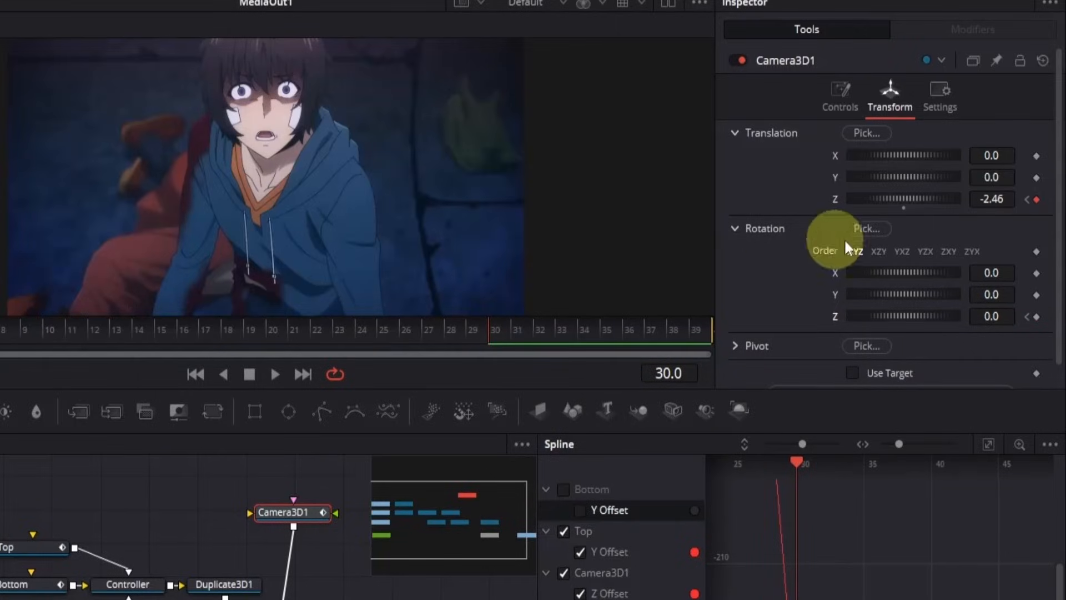
{"action": "left_click", "coordinate": [1008, 312]}
{"action": "left_click_drag", "start_coordinate": [1007, 312], "coordinate": [921, 311]}
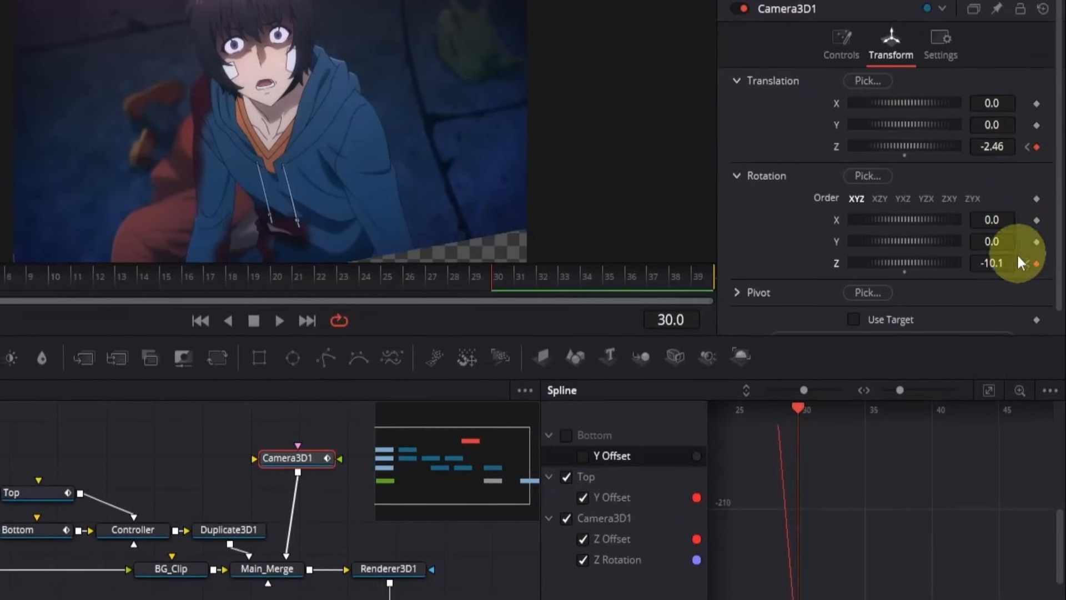
Step: Copy the camera's final Z rotation of -10.1 to the Z rotation of the BG_Clip node
{"action": "left_click", "coordinate": [1014, 260]}
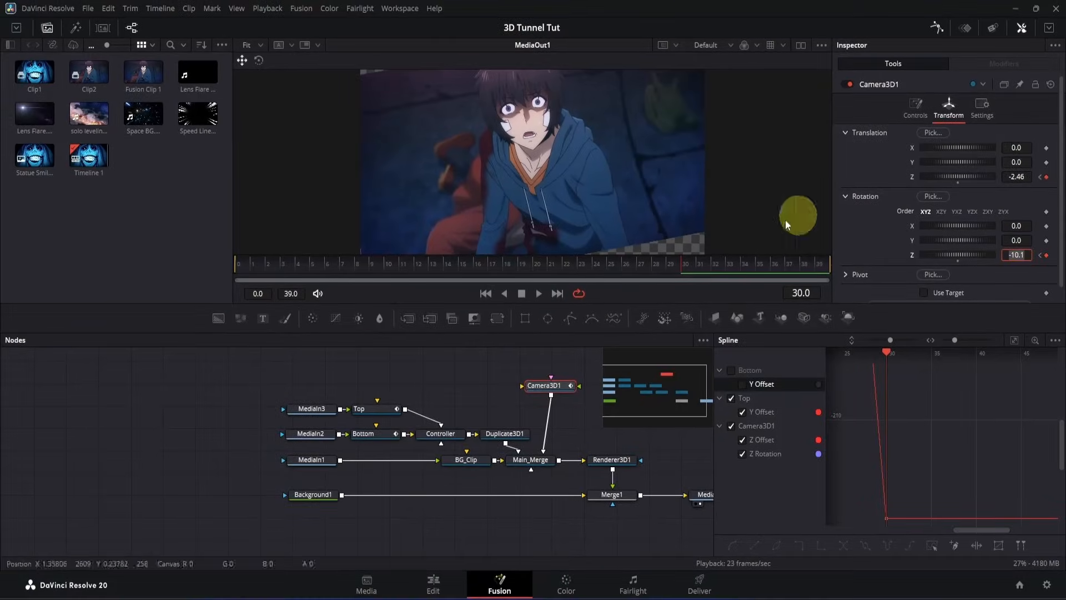
{"action": "left_click", "coordinate": [484, 459]}
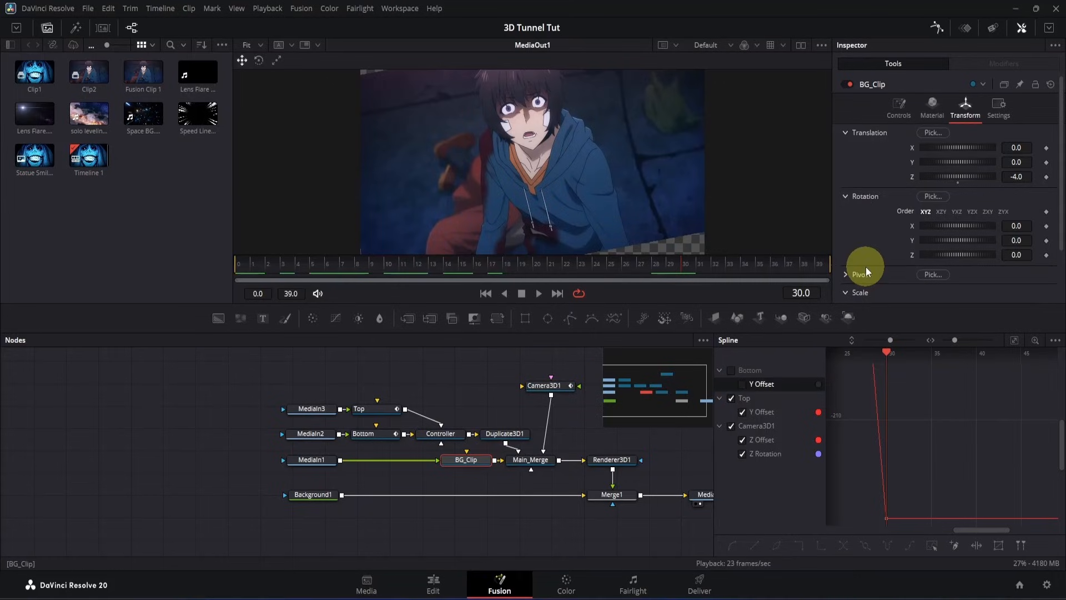
{"action": "left_click", "coordinate": [1033, 254]}
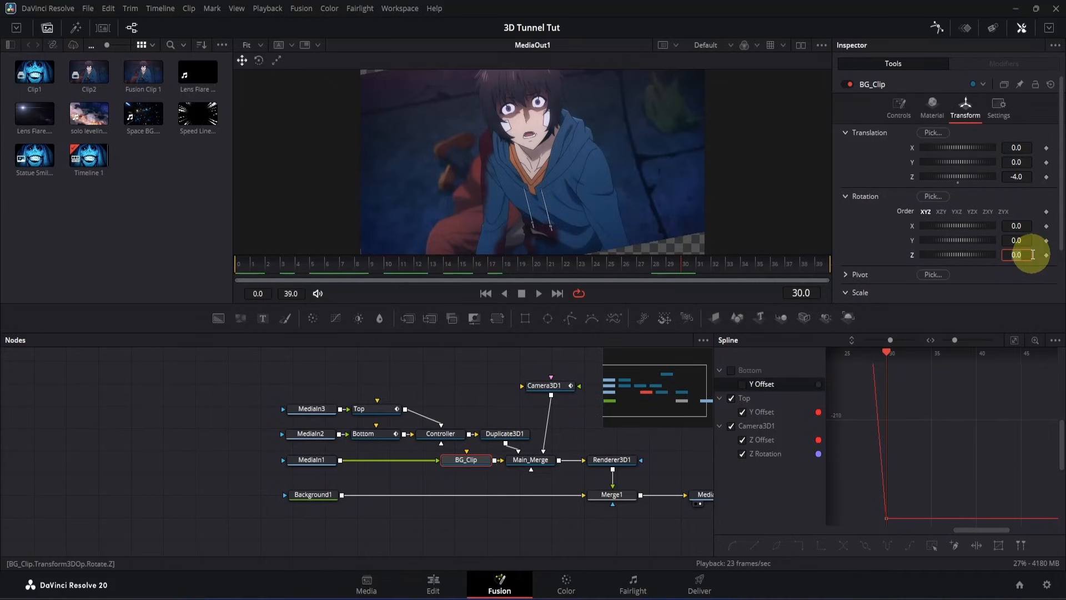
{"action": "type", "text": "-10.1"}
{"action": "key", "text": "Return"}
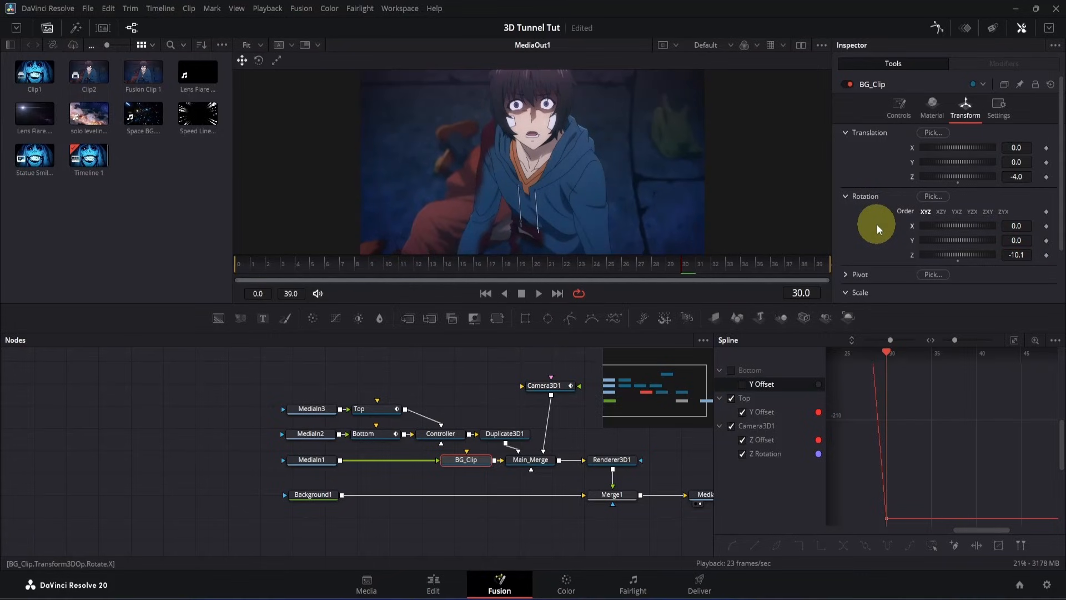
Step: Play the composition from frame 0 to preview the rotating camera move through the mouths
{"action": "left_click_drag", "start_coordinate": [493, 265], "coordinate": [237, 260]}
{"action": "left_click", "coordinate": [432, 375]}
{"action": "key", "text": "space"}
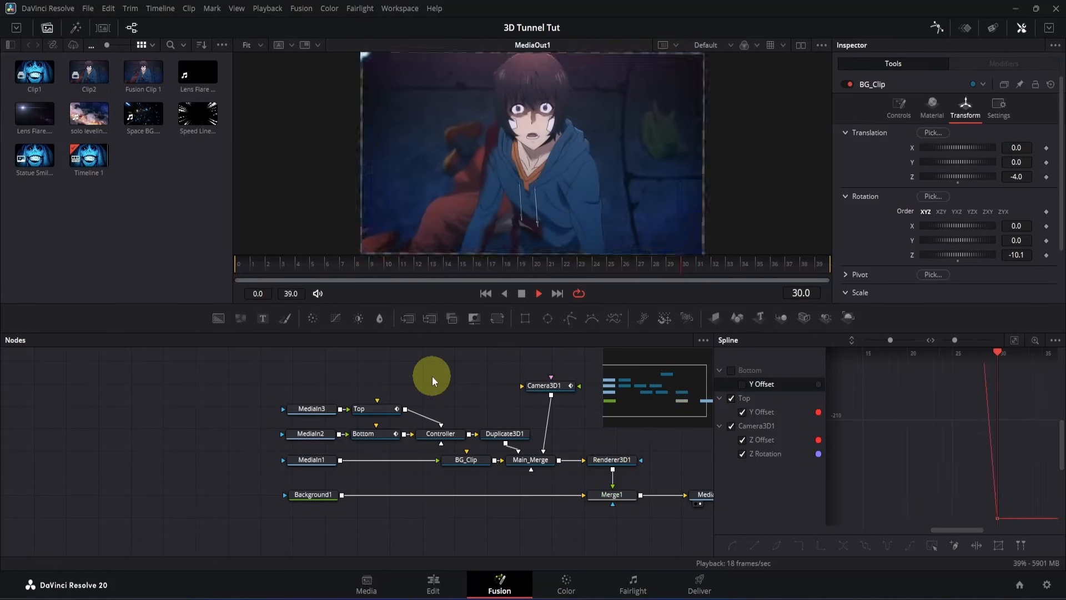
{"action": "key", "text": "space"}
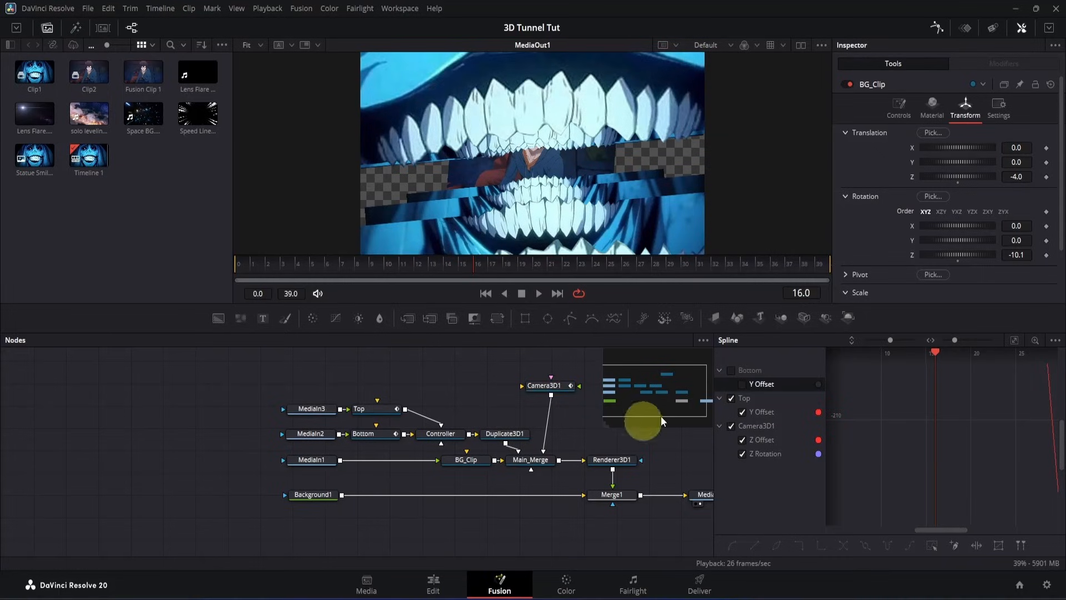
Step: Fit only the Camera3D1 curves in the Spline editor, apply In Cubic easing to their keyframes and preview the move from frame 0
{"action": "left_click", "coordinate": [732, 398]}
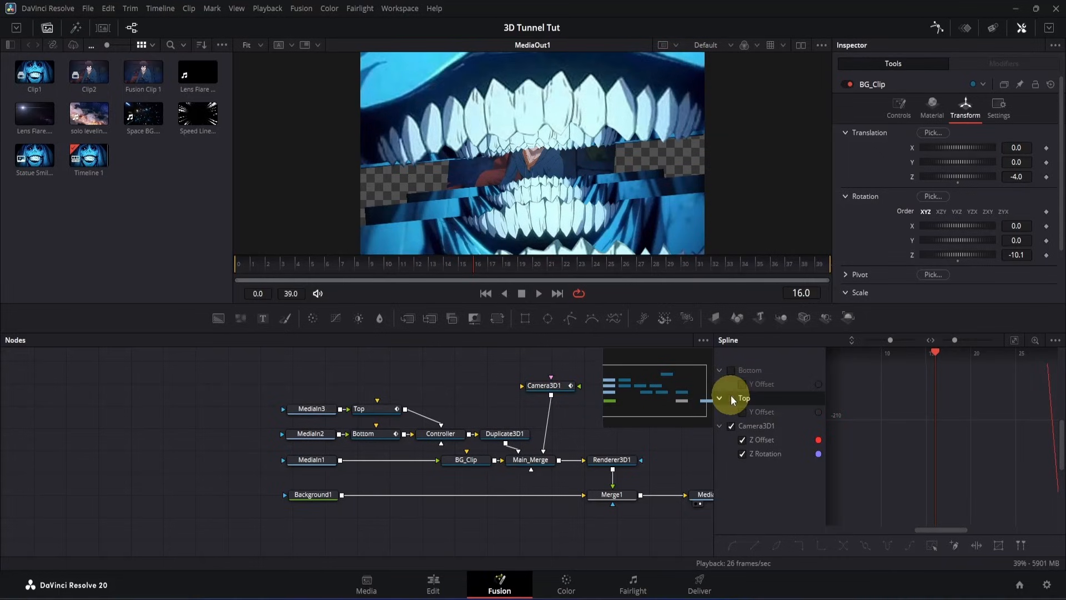
{"action": "left_click", "coordinate": [1019, 340]}
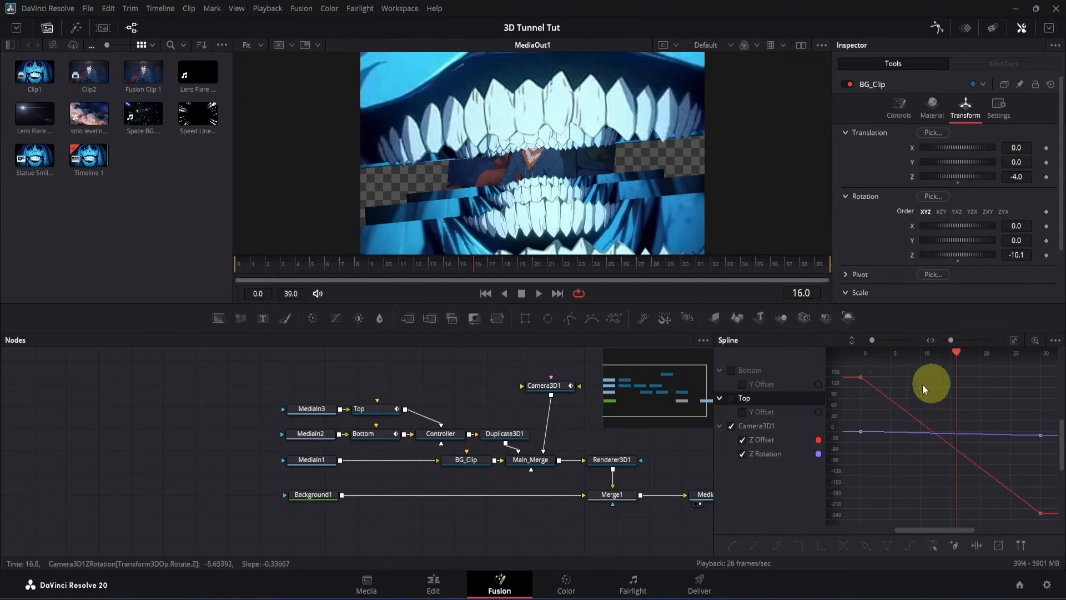
{"action": "left_click_drag", "start_coordinate": [854, 367], "coordinate": [1053, 532]}
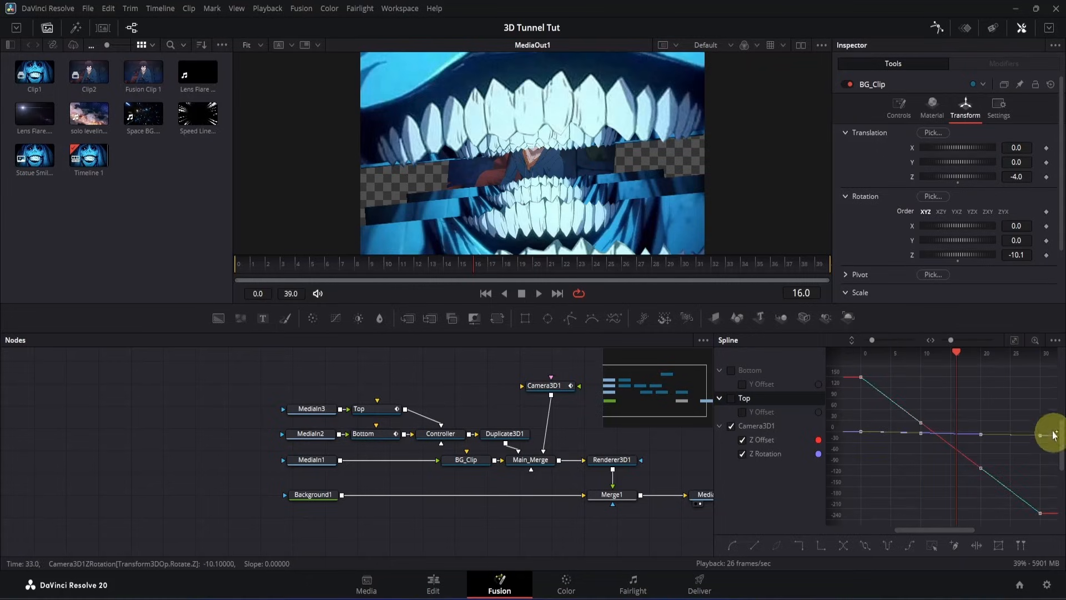
{"action": "right_click", "coordinate": [1005, 410]}
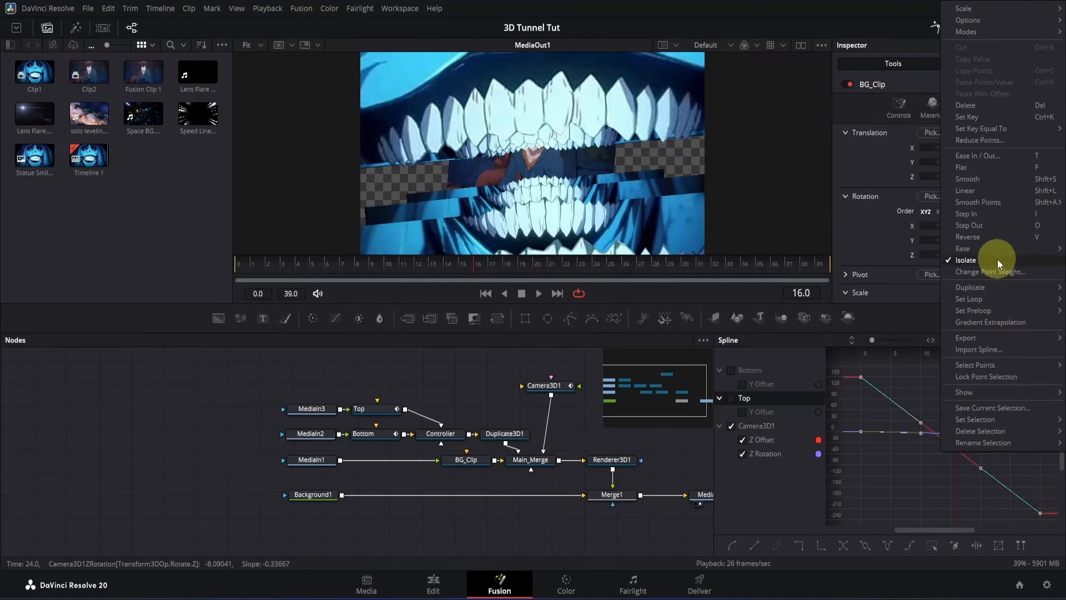
{"action": "mouse_move", "coordinate": [989, 248]}
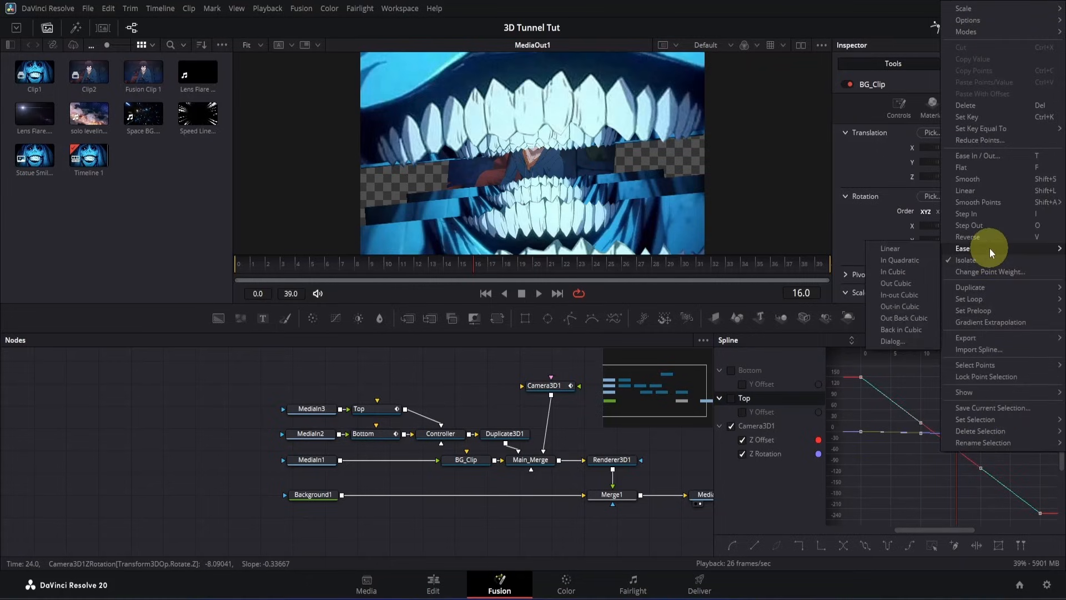
{"action": "left_click", "coordinate": [895, 271]}
{"action": "left_click", "coordinate": [232, 262]}
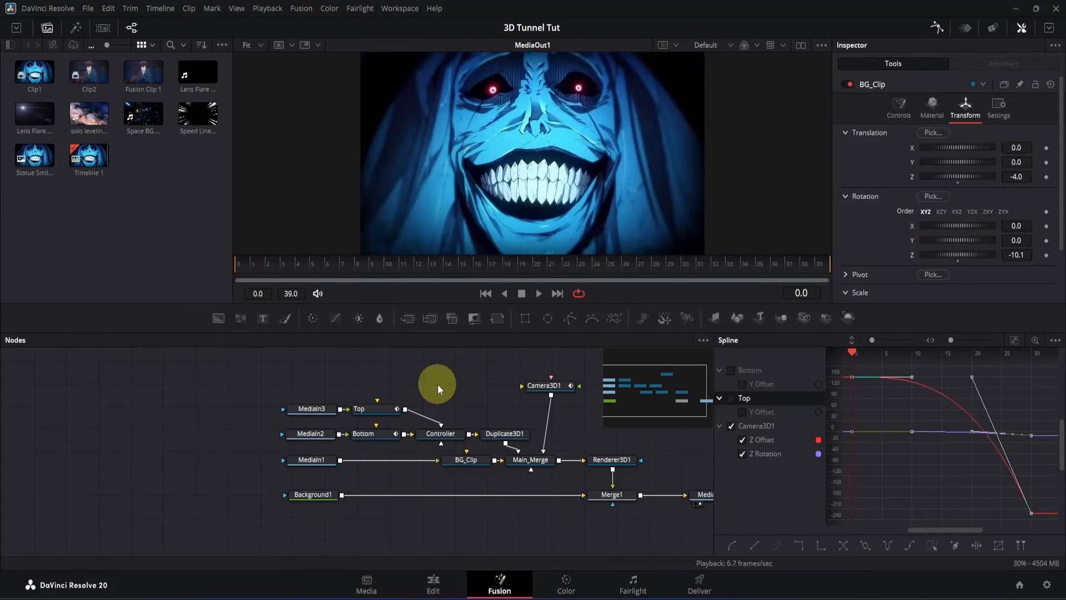
{"action": "key", "text": "space"}
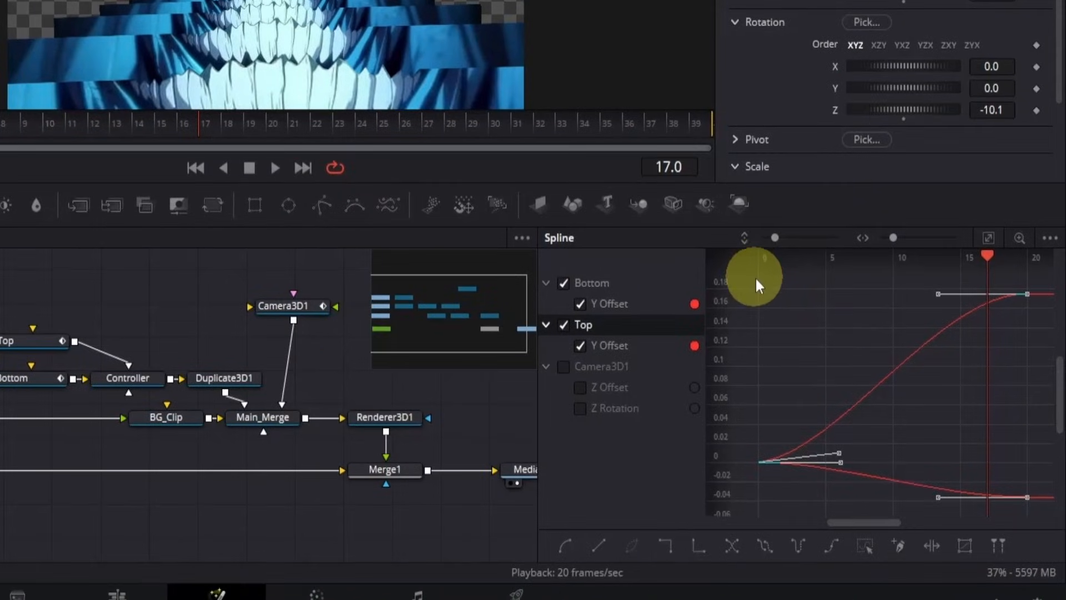
Step: Select the Bottom and Top Y Offset keyframes in the Spline editor and apply Out Cubic easing to them
{"action": "left_click_drag", "start_coordinate": [859, 366], "coordinate": [930, 509]}
{"action": "left_click_drag", "start_coordinate": [863, 494], "coordinate": [1053, 573]}
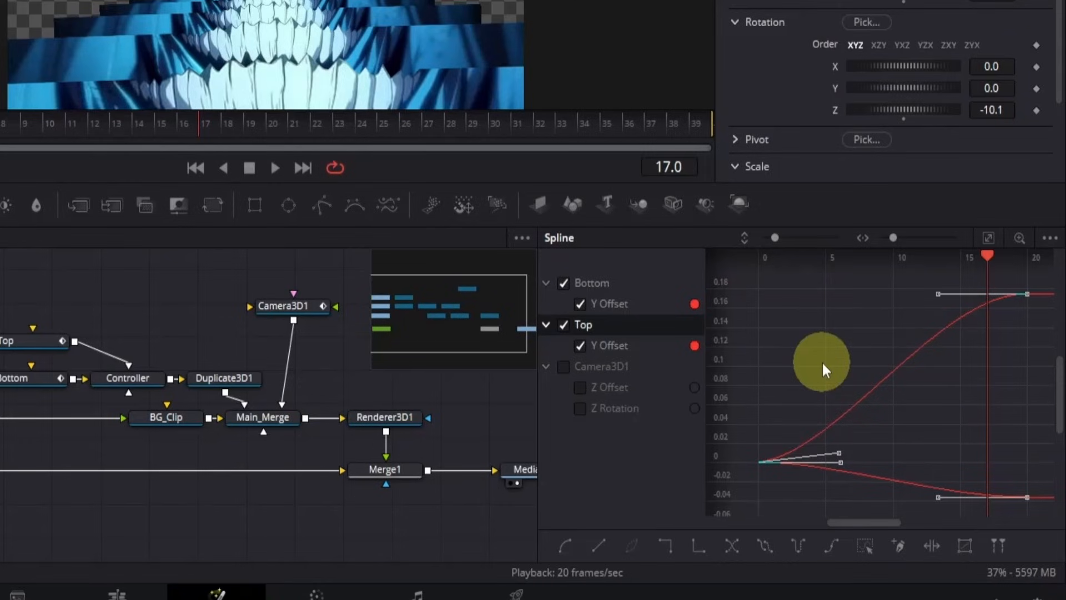
{"action": "right_click", "coordinate": [824, 363]}
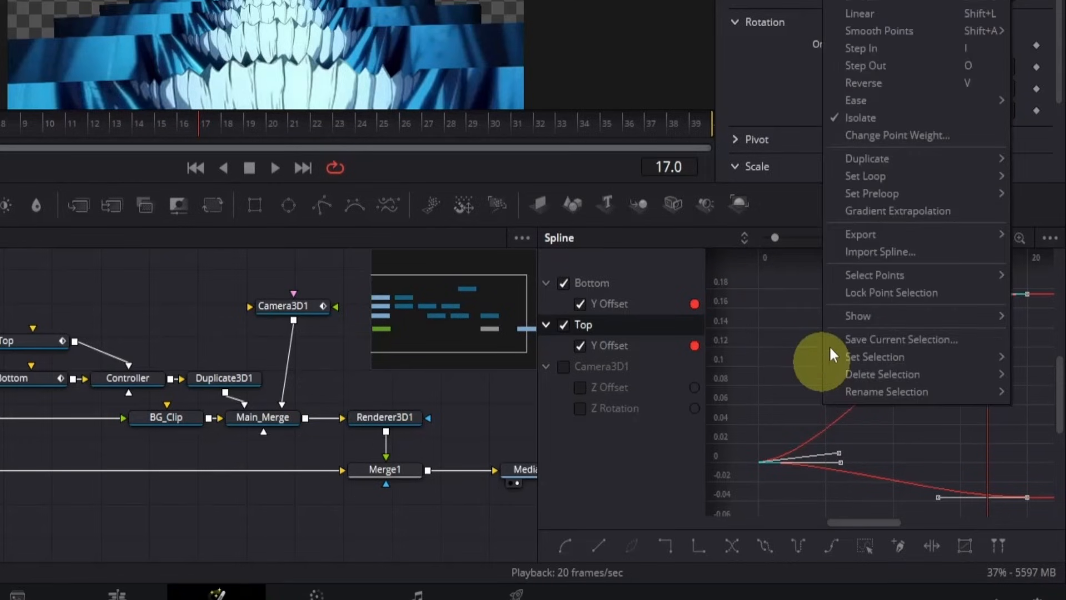
{"action": "mouse_move", "coordinate": [841, 91]}
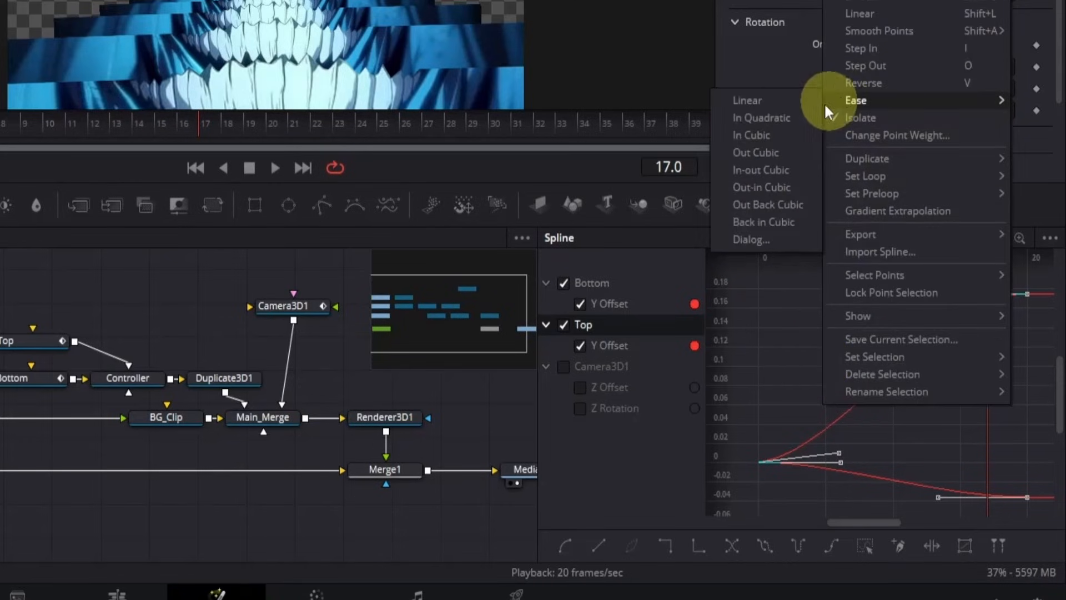
{"action": "left_click", "coordinate": [758, 153]}
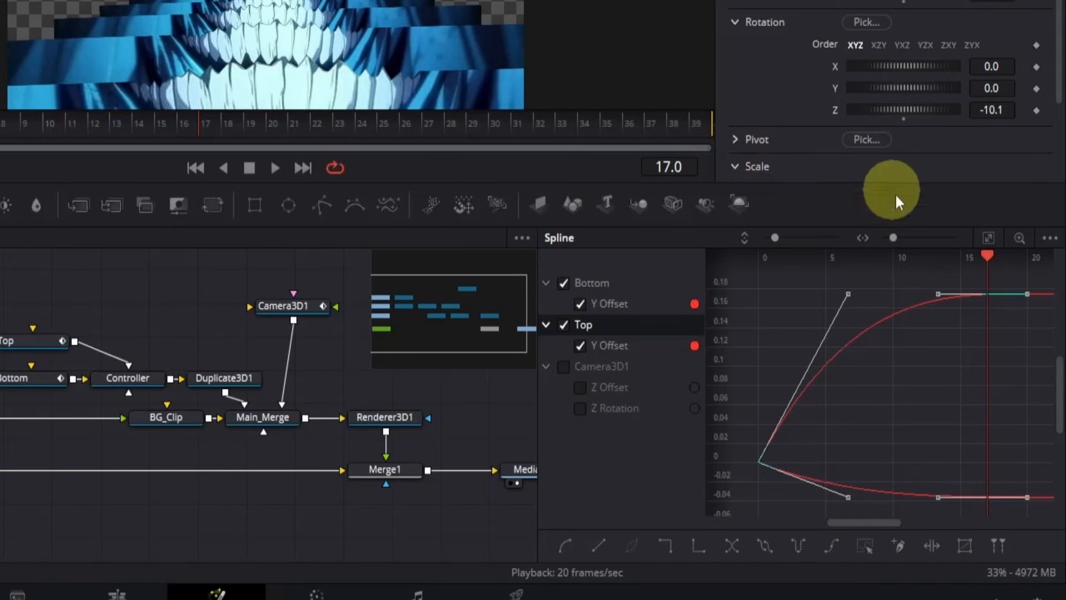
Step: Flatten the starting Bezier handles of both Y Offset curves so the mouth opening eases in smoothly
{"action": "left_click_drag", "start_coordinate": [843, 294], "coordinate": [837, 463]}
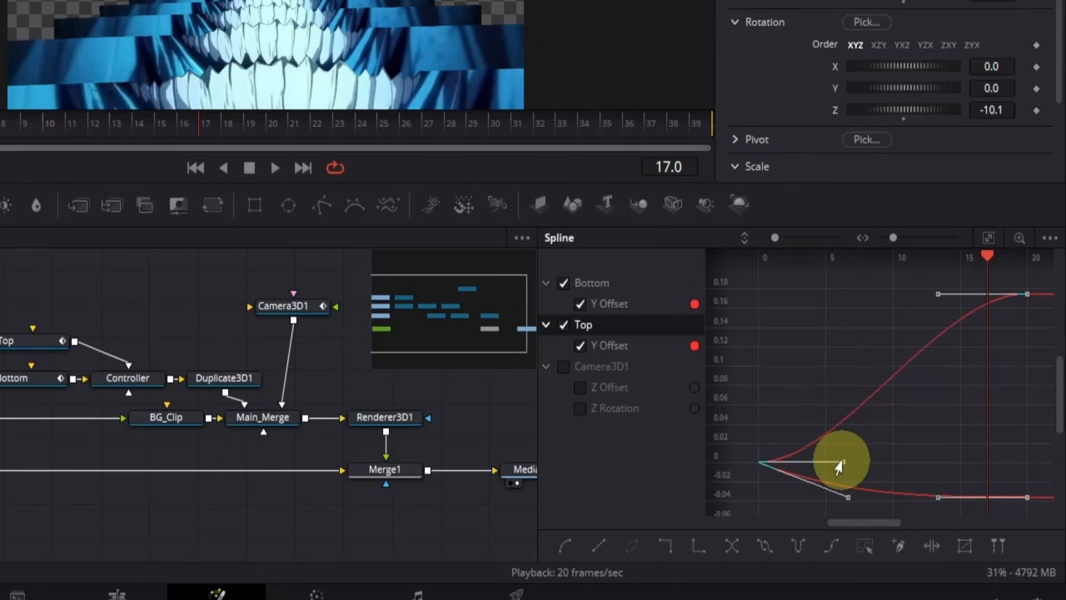
{"action": "left_click", "coordinate": [842, 498]}
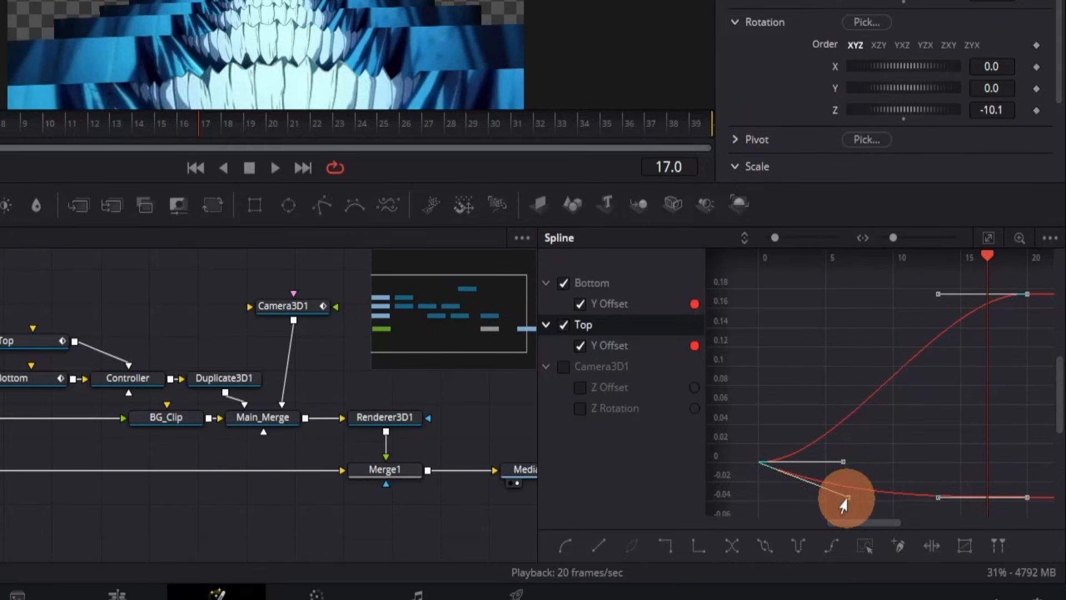
{"action": "left_click_drag", "start_coordinate": [844, 504], "coordinate": [838, 472]}
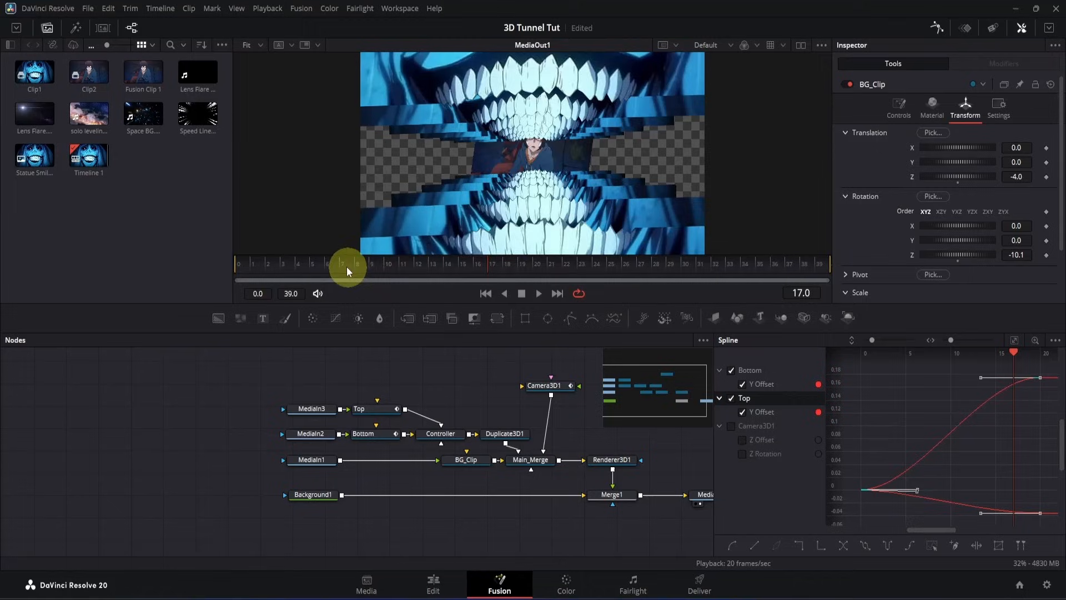
Step: Play the composition from frame 0 to check the re-eased mouth opening together with the camera move
{"action": "left_click", "coordinate": [223, 264]}
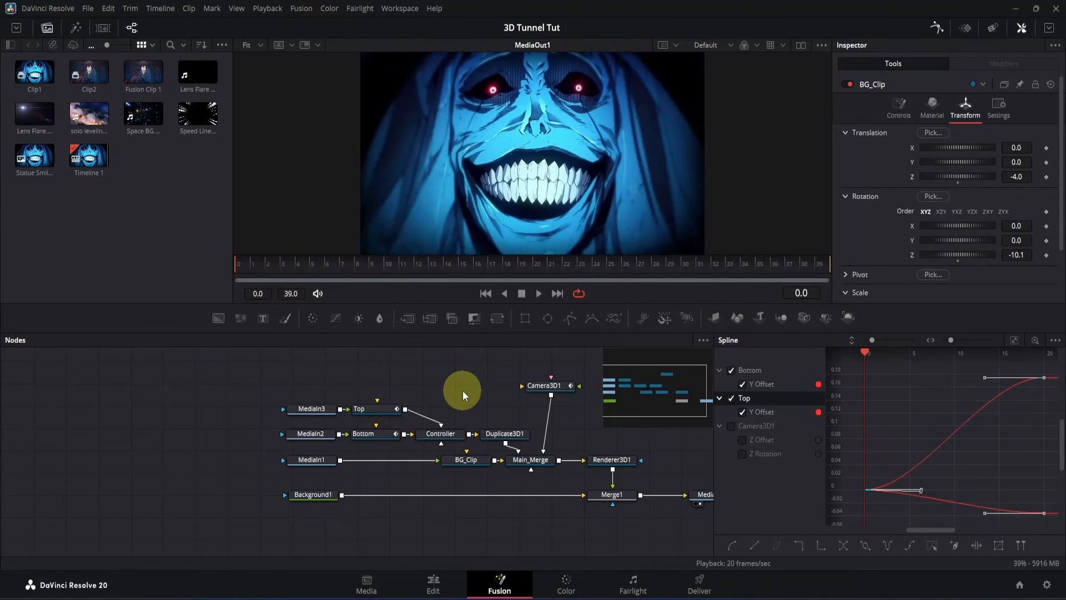
{"action": "key", "text": "space"}
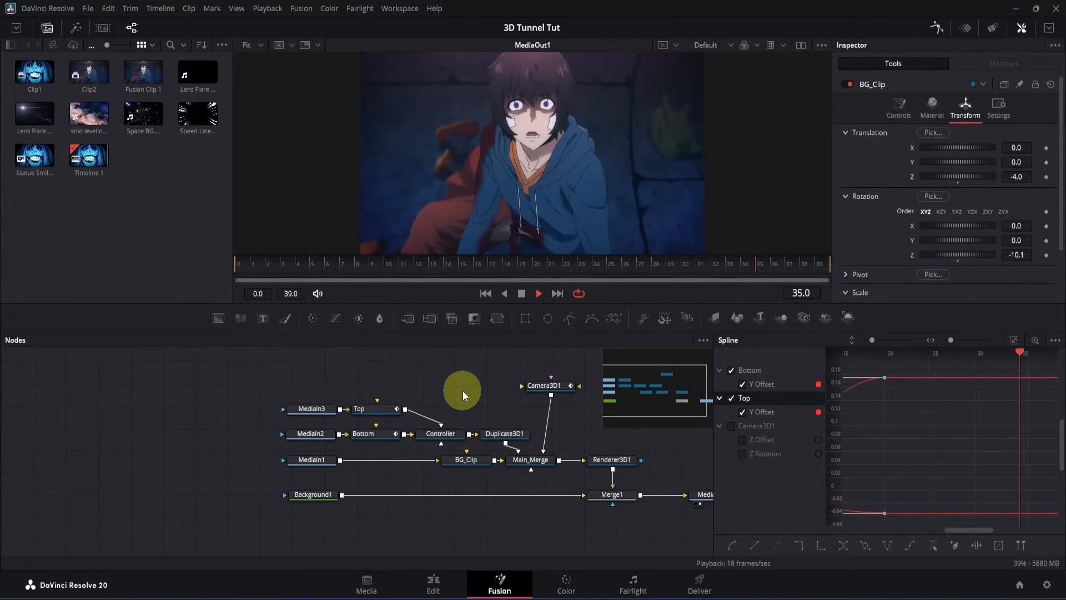
{"action": "key", "text": "space"}
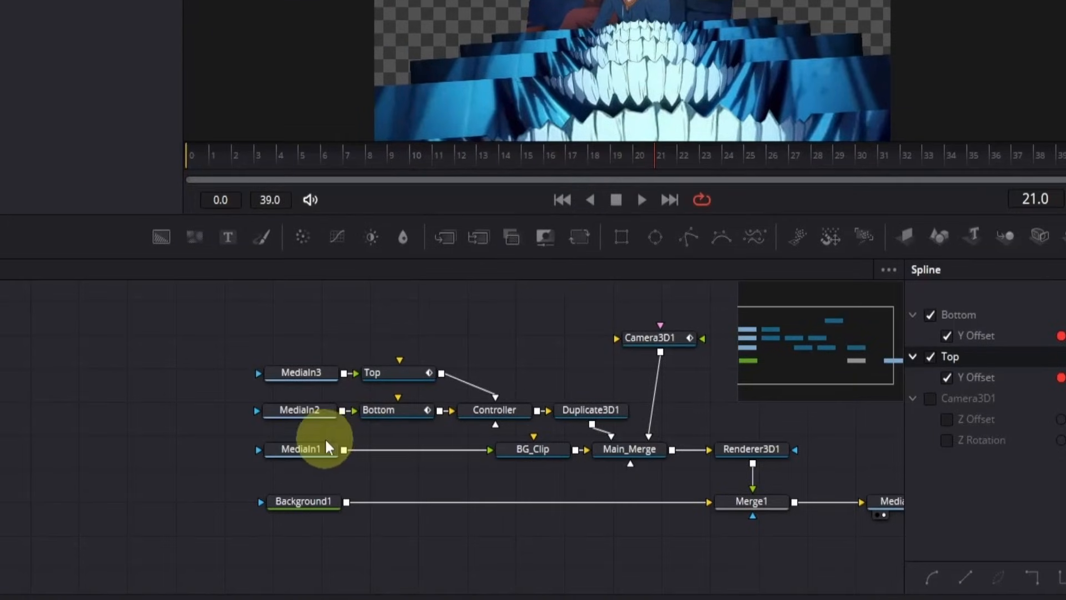
Step: Add an Ellipse mask to MediaIn1 and arrange it before that node, with MediaIn2 and MediaIn3 realigned to the Bottom and Top nodes
{"action": "left_click", "coordinate": [322, 460]}
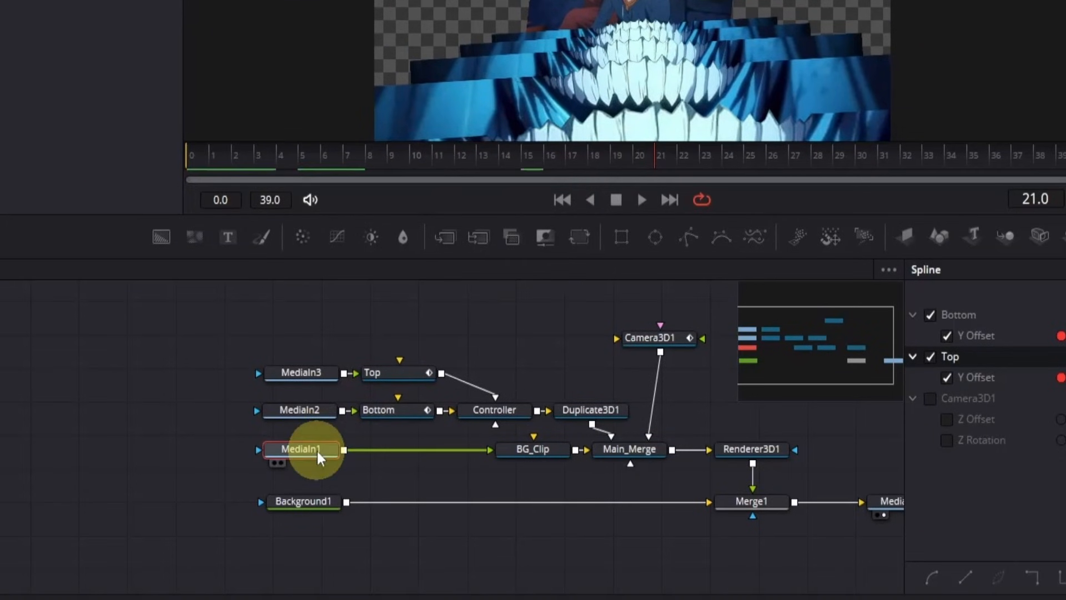
{"action": "left_click", "coordinate": [660, 237]}
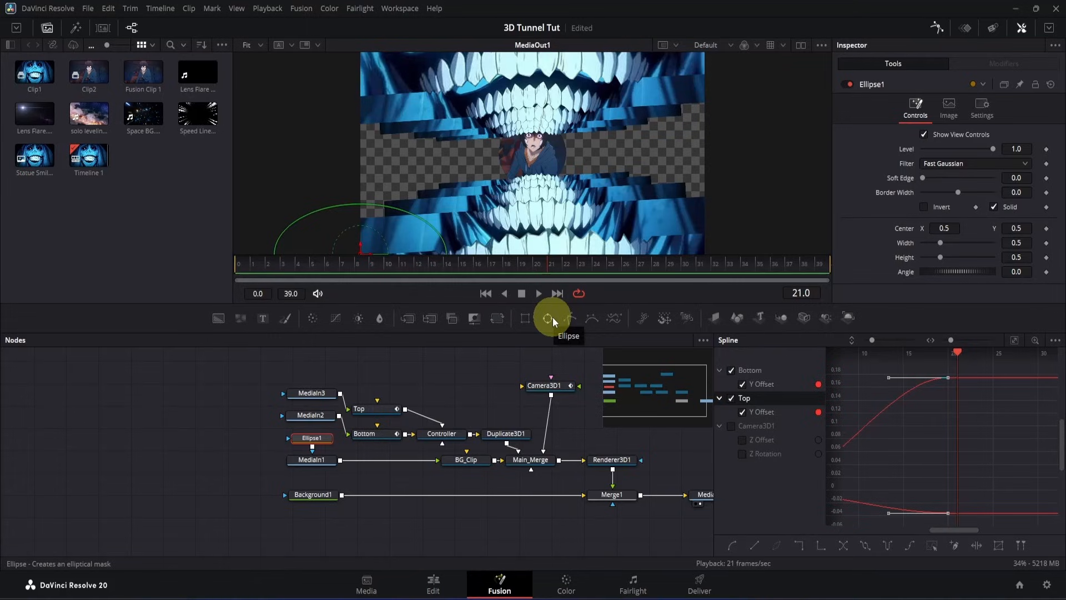
{"action": "left_click", "coordinate": [306, 438]}
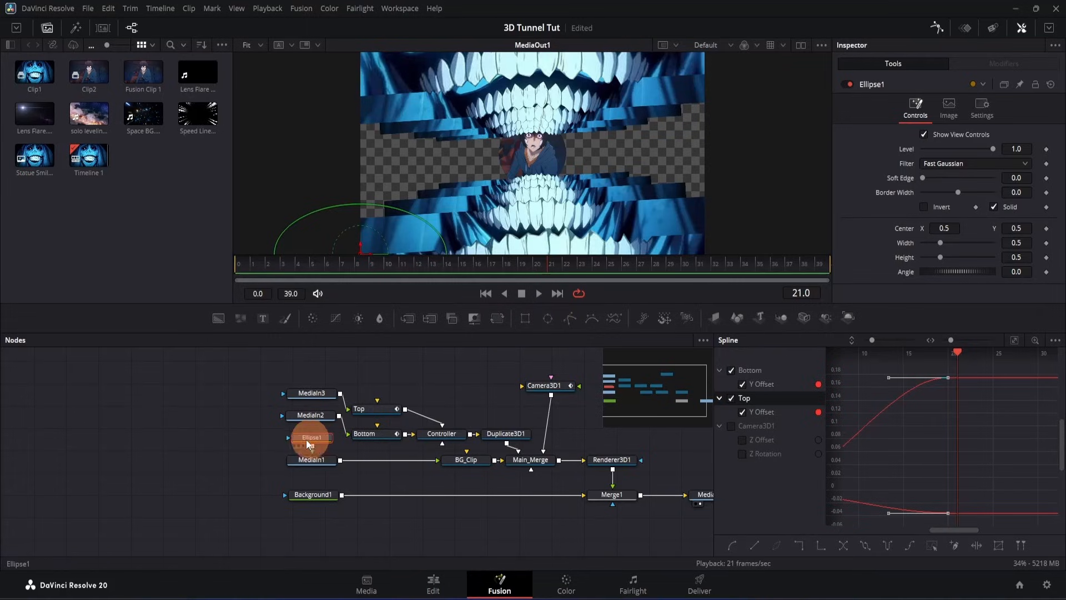
{"action": "left_click_drag", "start_coordinate": [305, 439], "coordinate": [245, 447]}
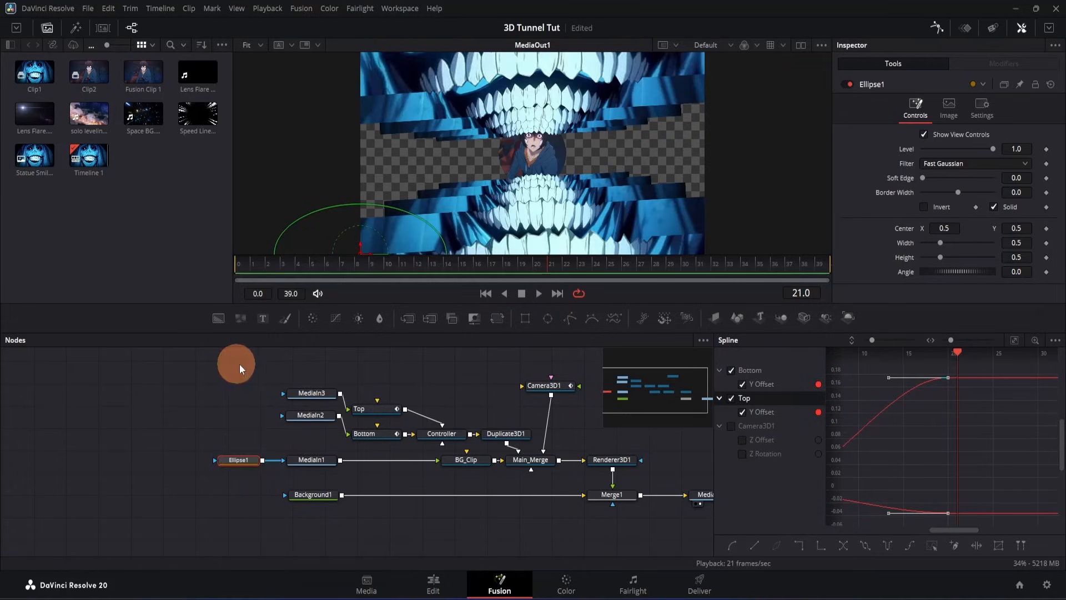
{"action": "left_click_drag", "start_coordinate": [238, 365], "coordinate": [295, 434]}
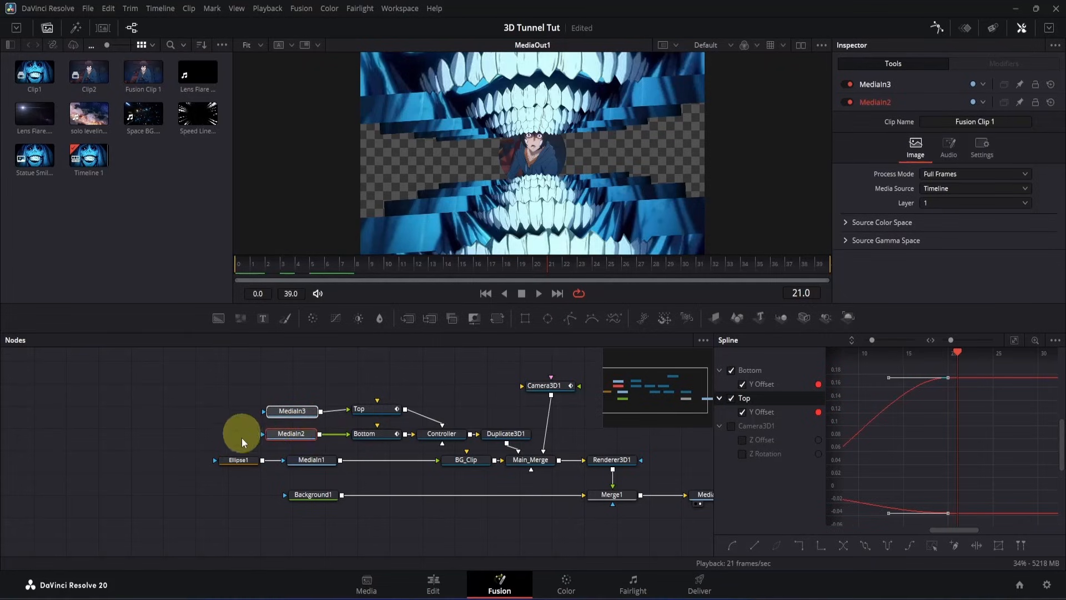
Step: Shrink the Ellipse1 mask to a width and height of 0.305913 and keyframe both values at frame 0
{"action": "left_click", "coordinate": [239, 462]}
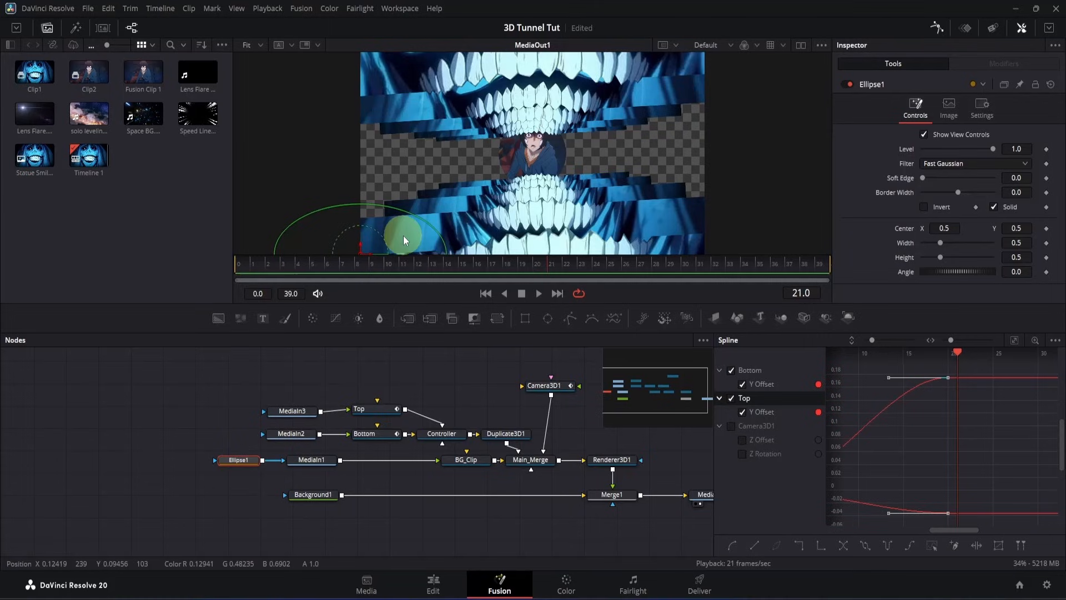
{"action": "left_click_drag", "start_coordinate": [418, 221], "coordinate": [387, 228]}
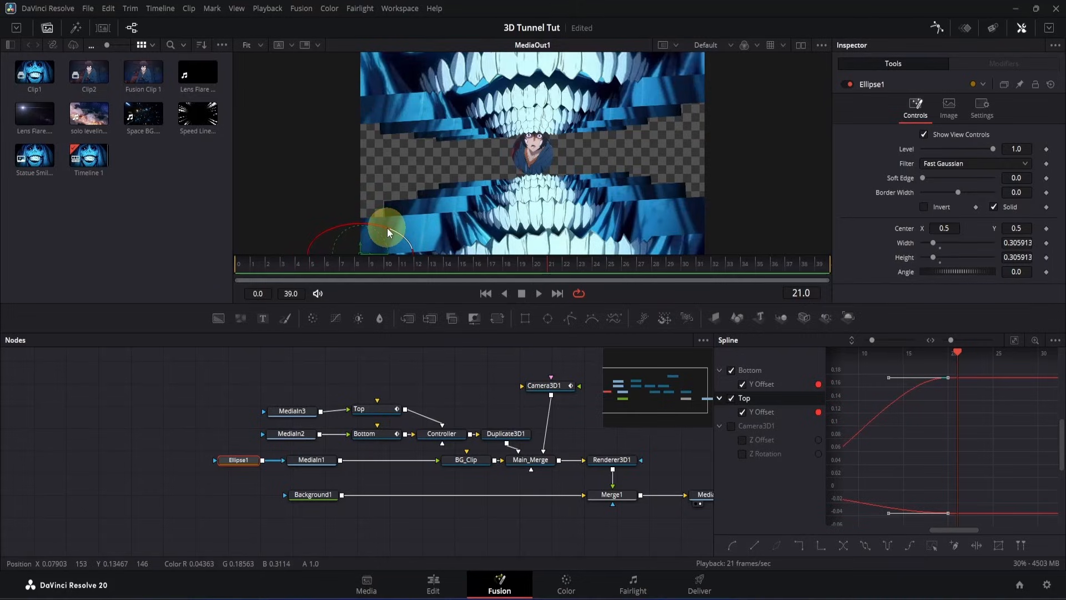
{"action": "left_click_drag", "start_coordinate": [341, 265], "coordinate": [234, 262]}
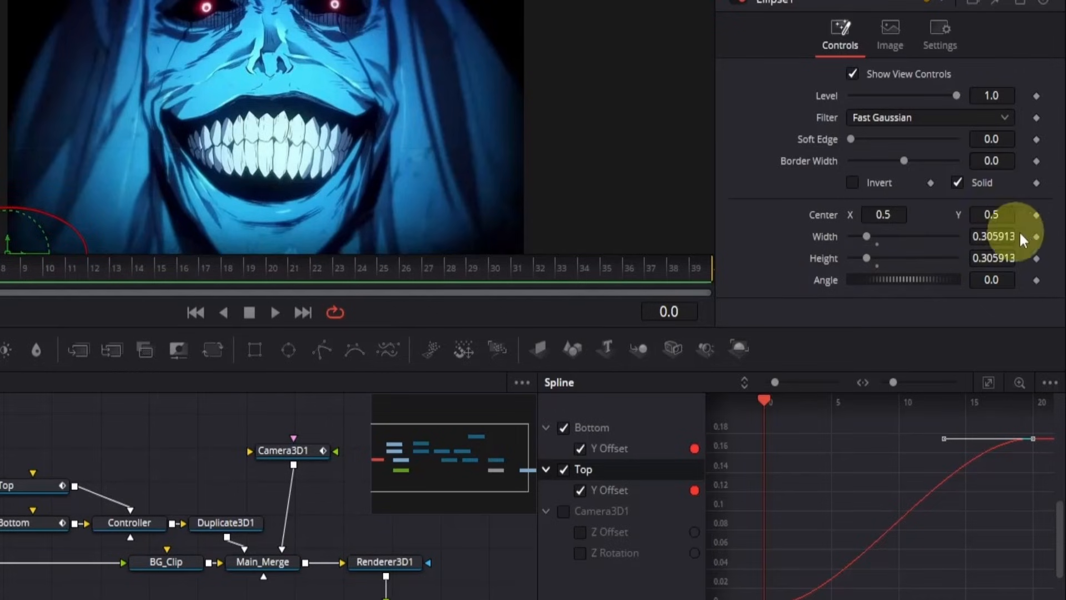
{"action": "left_click", "coordinate": [1037, 237]}
{"action": "left_click", "coordinate": [1035, 260]}
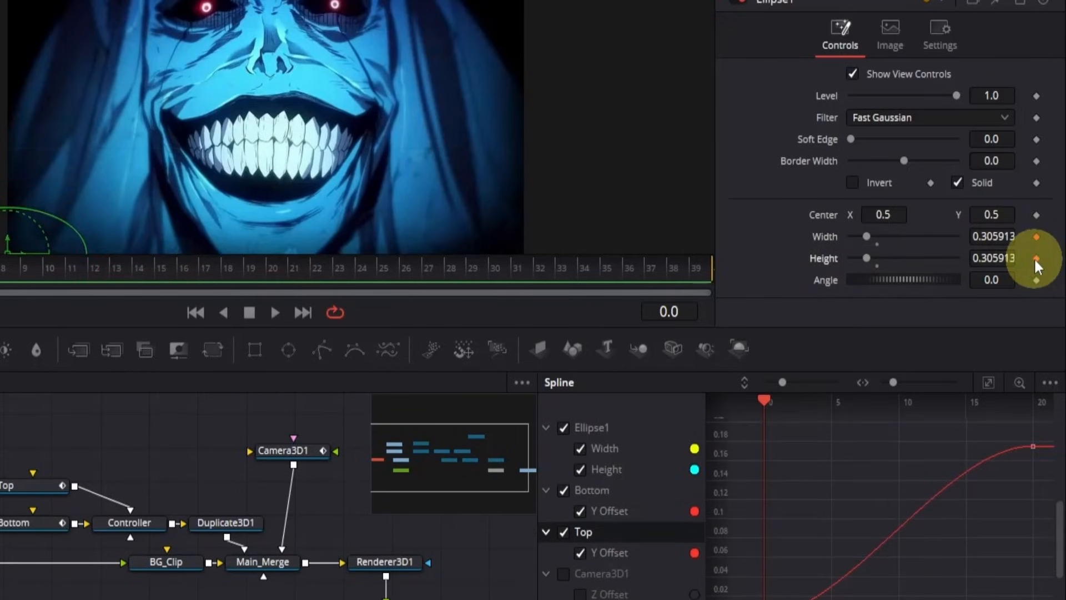
Step: Keyframe Ellipse1's Width and Height at 2.0 on frame 30 so the mask expands past the frame edges
{"action": "left_click", "coordinate": [492, 272]}
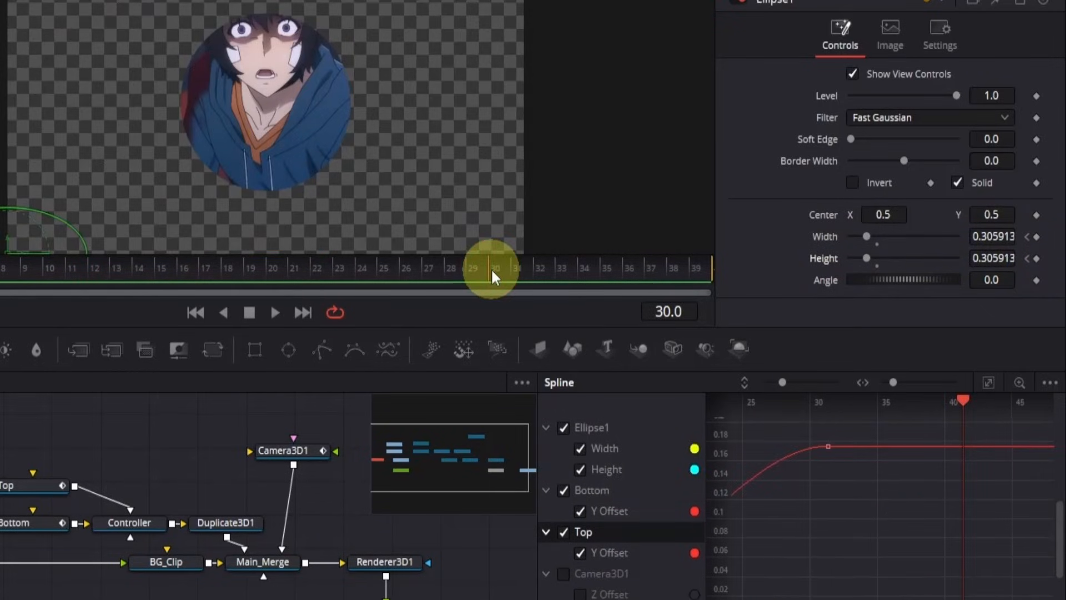
{"action": "left_click_drag", "start_coordinate": [868, 233], "coordinate": [1039, 242]}
{"action": "left_click", "coordinate": [1036, 238]}
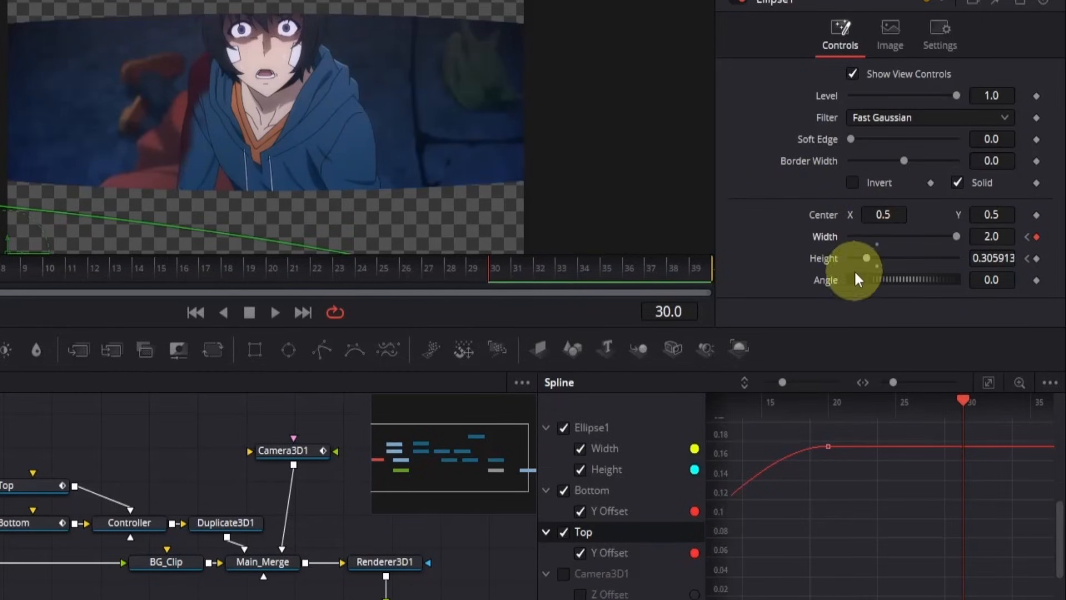
{"action": "left_click_drag", "start_coordinate": [868, 258], "coordinate": [1054, 257]}
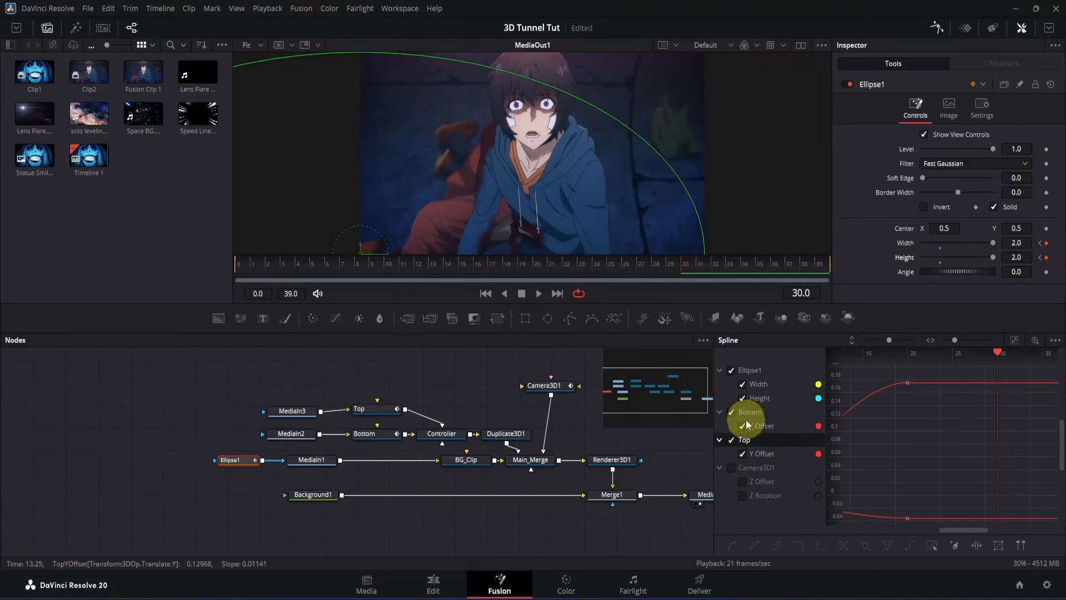
Step: Show only Ellipse1's Width and Height curves in the Spline editor and apply an ease-in curve to their keyframes
{"action": "left_click", "coordinate": [731, 413]}
{"action": "left_click", "coordinate": [730, 440]}
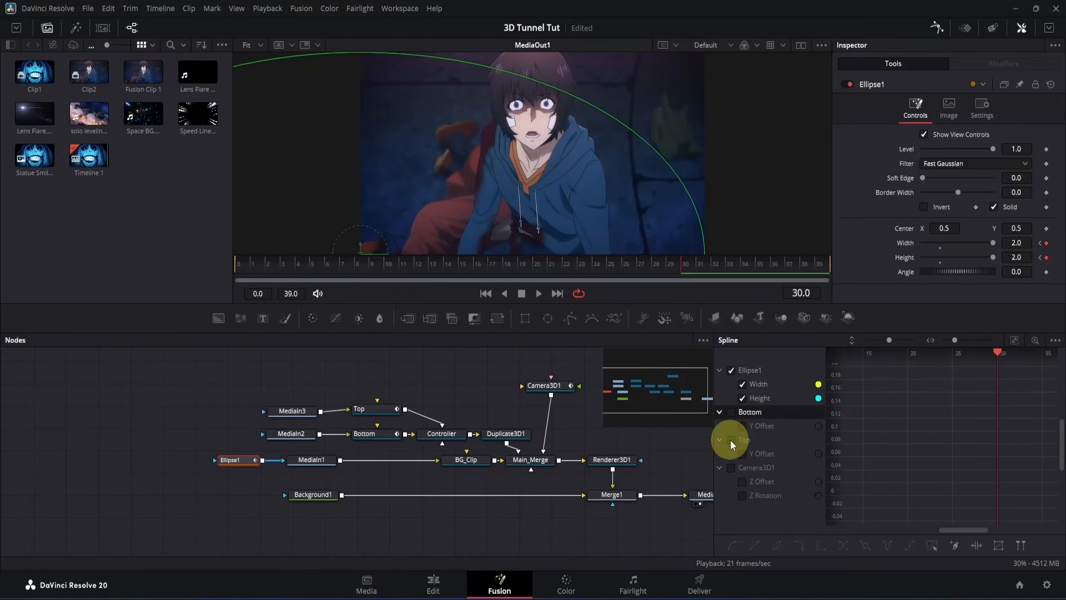
{"action": "left_click", "coordinate": [1014, 340]}
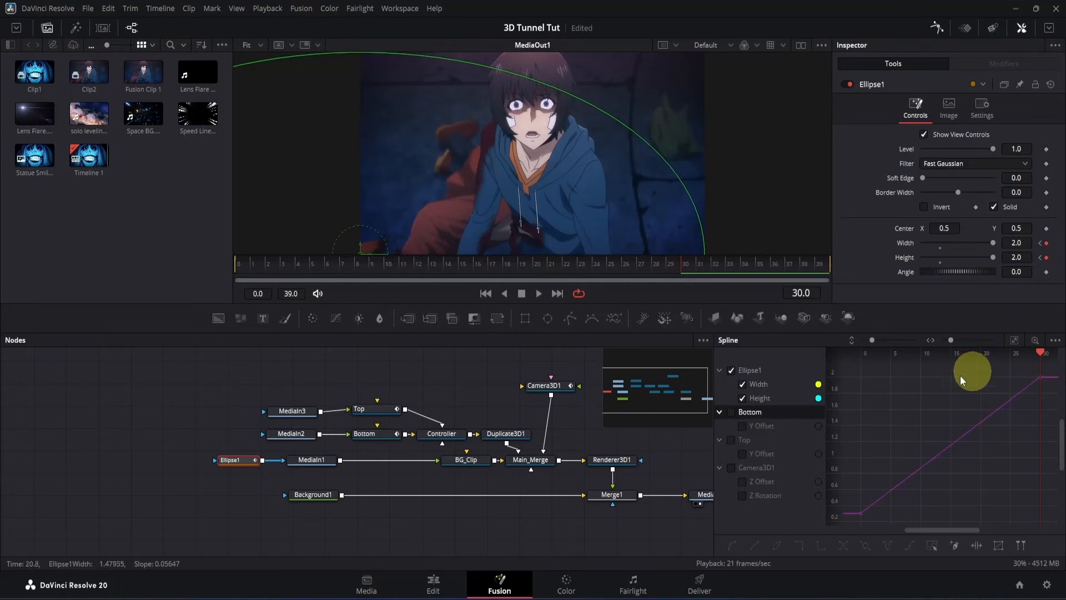
{"action": "left_click_drag", "start_coordinate": [847, 368], "coordinate": [1059, 537]}
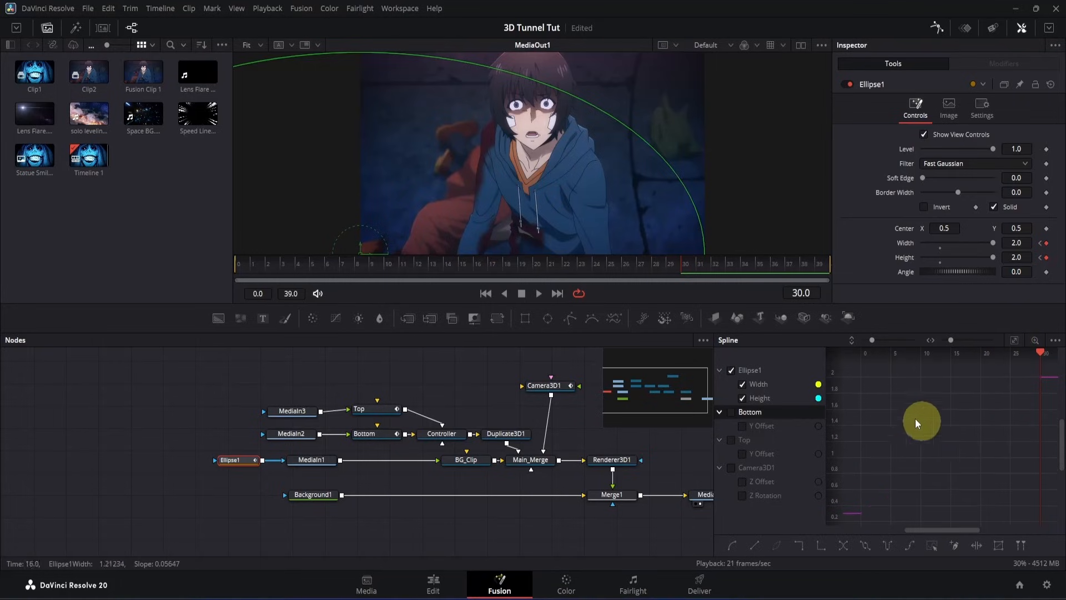
{"action": "right_click", "coordinate": [900, 414]}
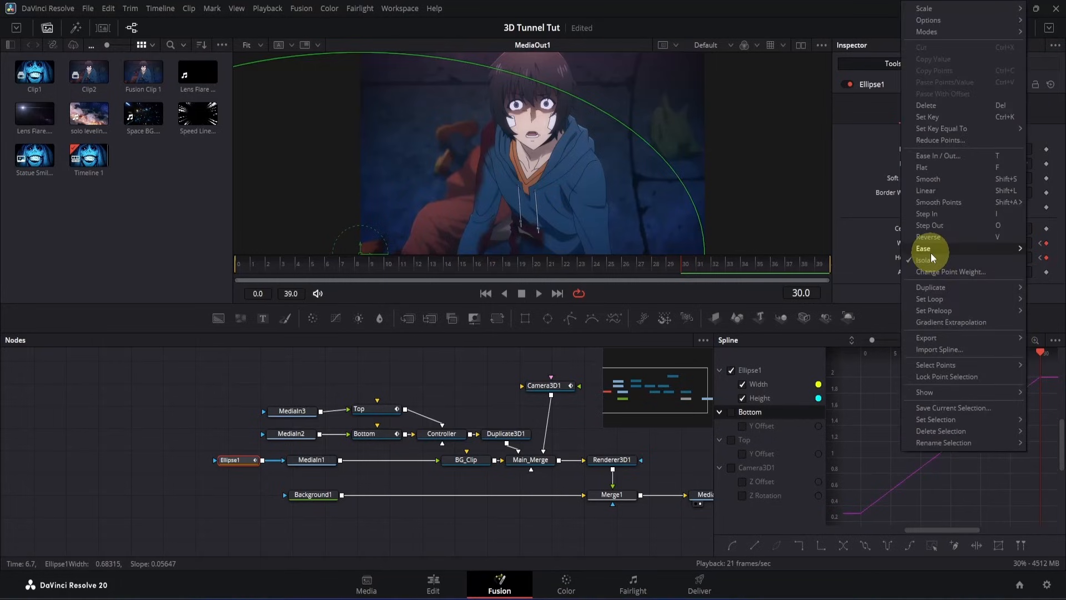
{"action": "mouse_move", "coordinate": [931, 252]}
{"action": "left_click", "coordinate": [855, 271]}
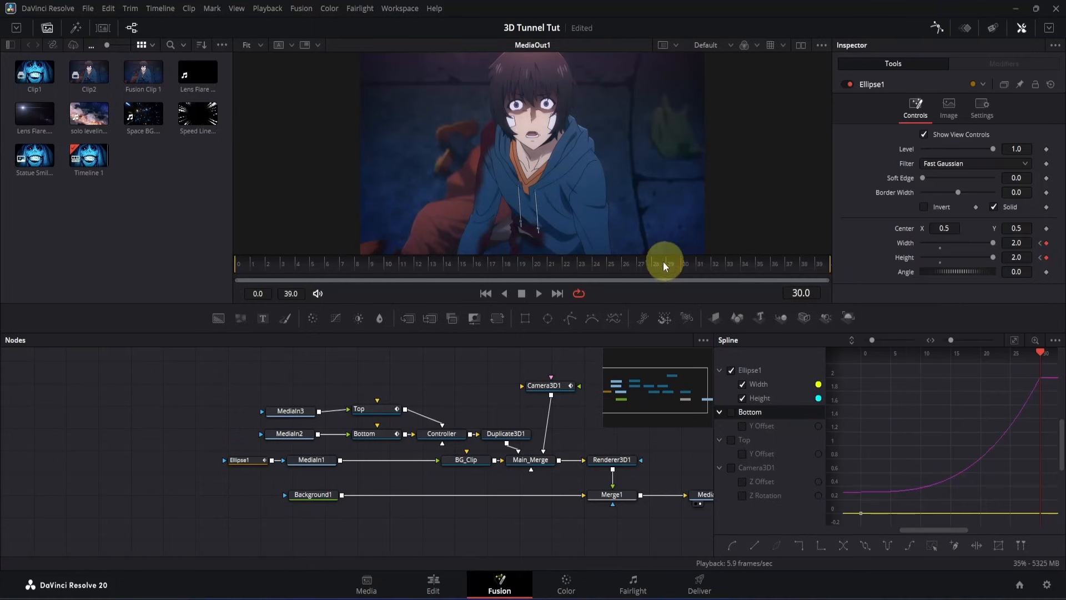
Step: Play the composition from frame 0 to check how the eased ellipse mask opens
{"action": "left_click_drag", "start_coordinate": [666, 262], "coordinate": [179, 267]}
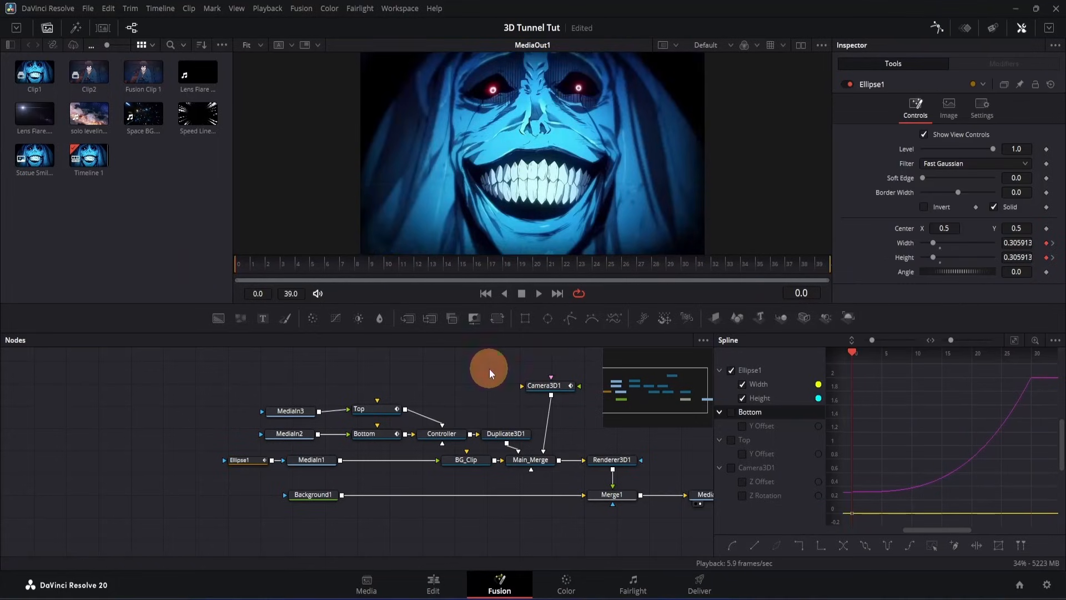
{"action": "key", "text": "space"}
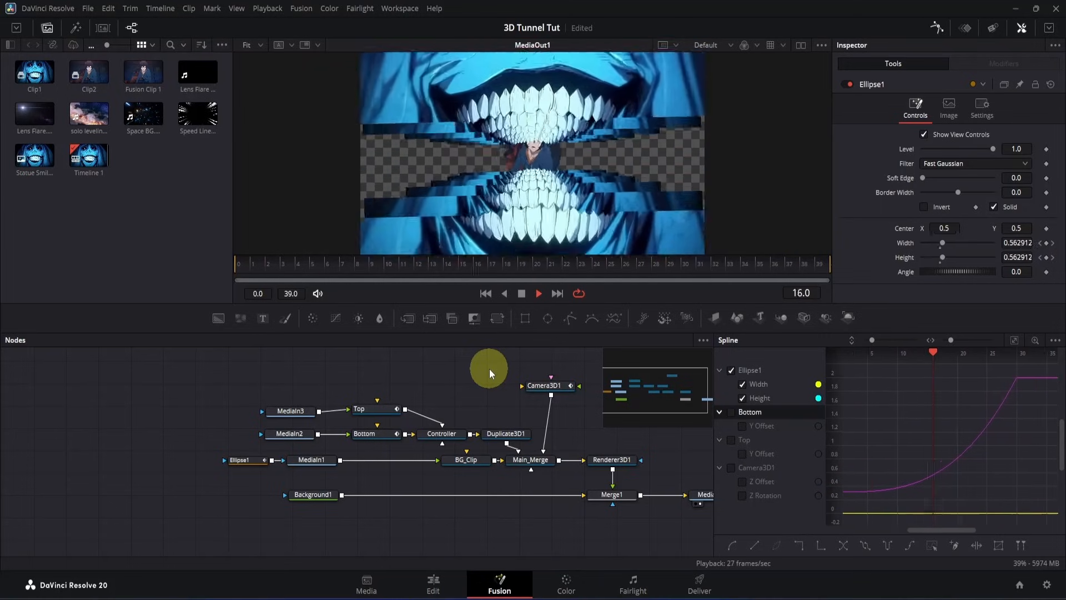
{"action": "key", "text": "space"}
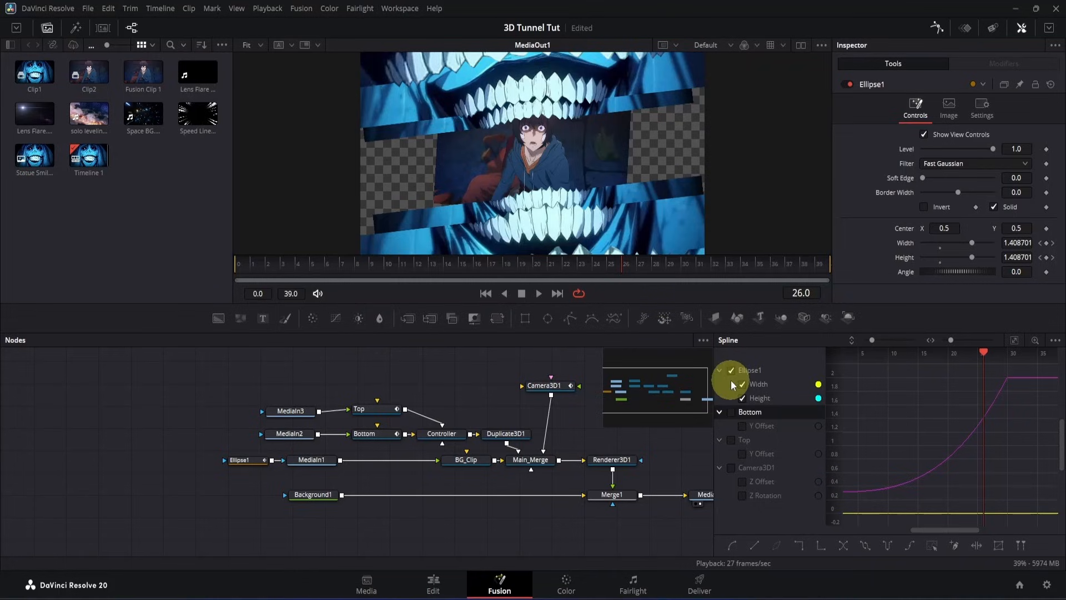
Step: Isolate Ellipse1's Width curve and stretch both Bezier handles towards frame 30 for a late, steep rise
{"action": "left_click", "coordinate": [741, 397]}
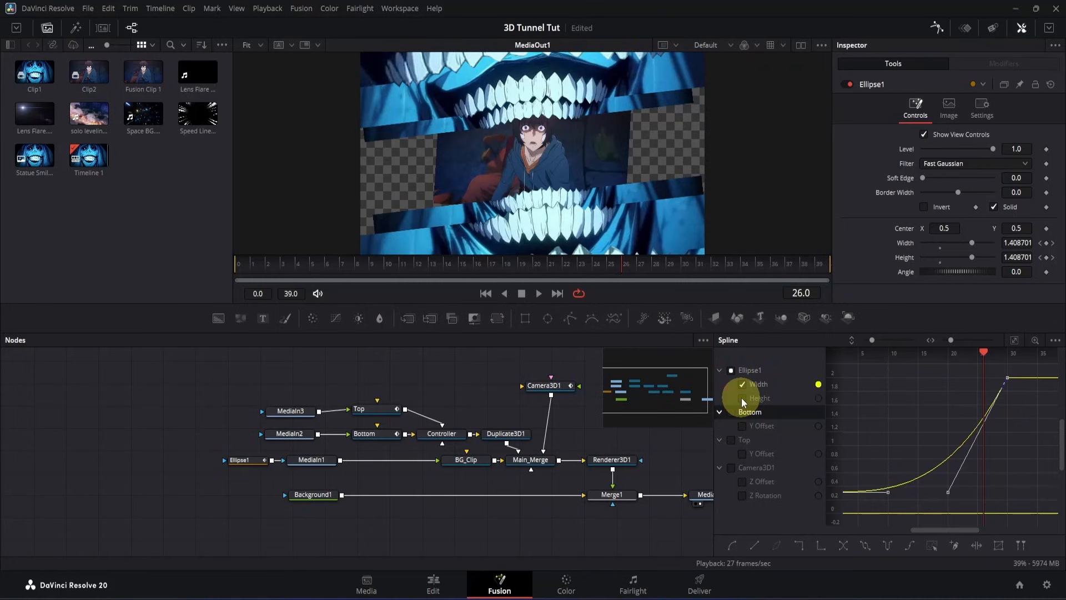
{"action": "left_click", "coordinate": [1015, 341]}
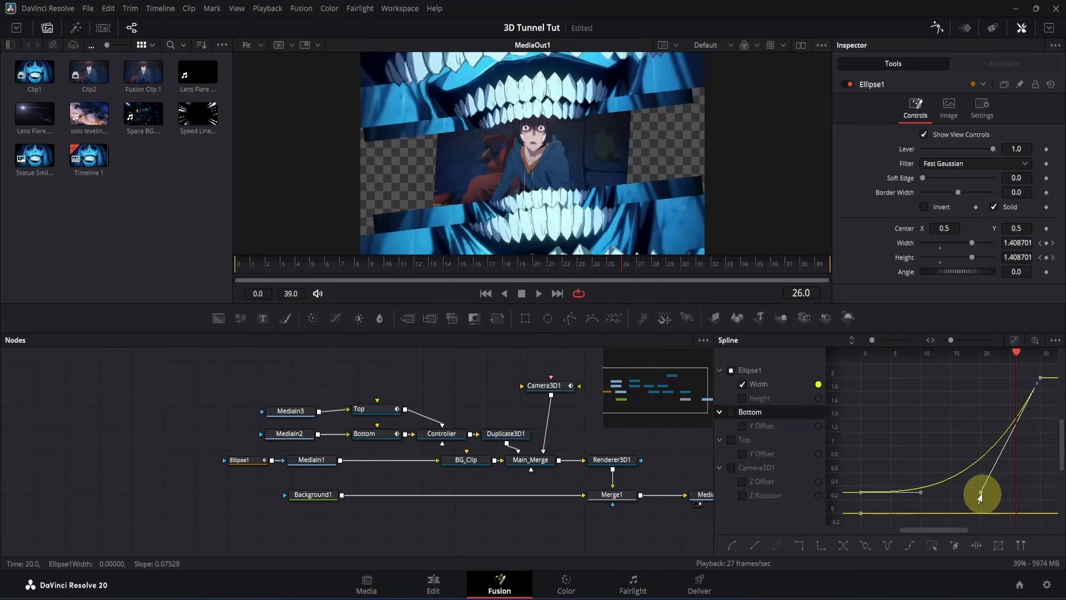
{"action": "left_click_drag", "start_coordinate": [980, 492], "coordinate": [1039, 499]}
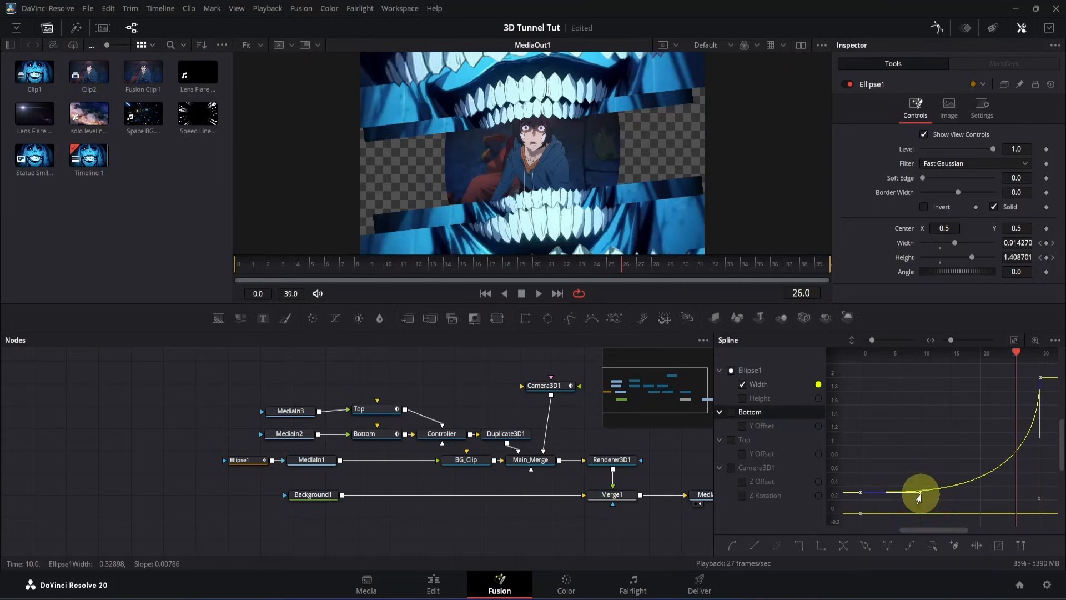
{"action": "left_click_drag", "start_coordinate": [919, 496], "coordinate": [1027, 500]}
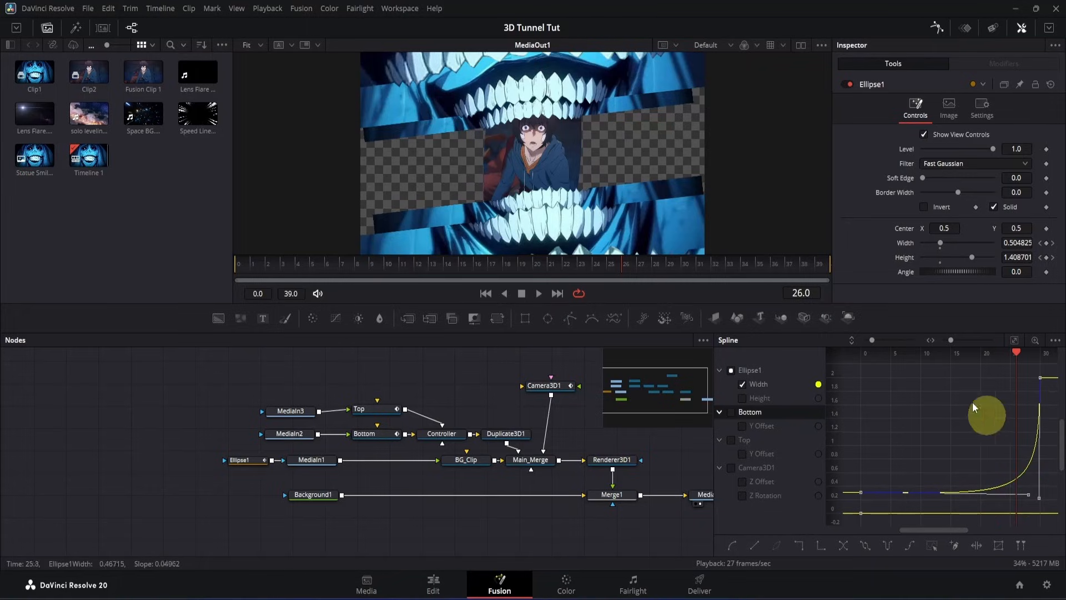
Step: Isolate Ellipse1's Height curve and reshape its Bezier handles to match the late, steep rise of the Width curve
{"action": "left_click", "coordinate": [741, 384]}
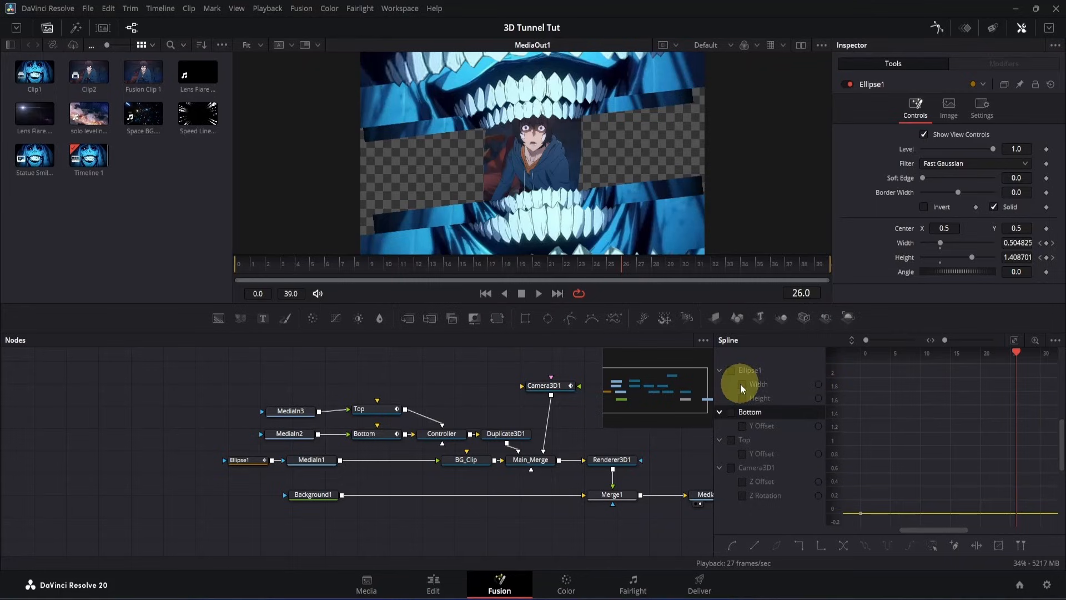
{"action": "left_click", "coordinate": [741, 399]}
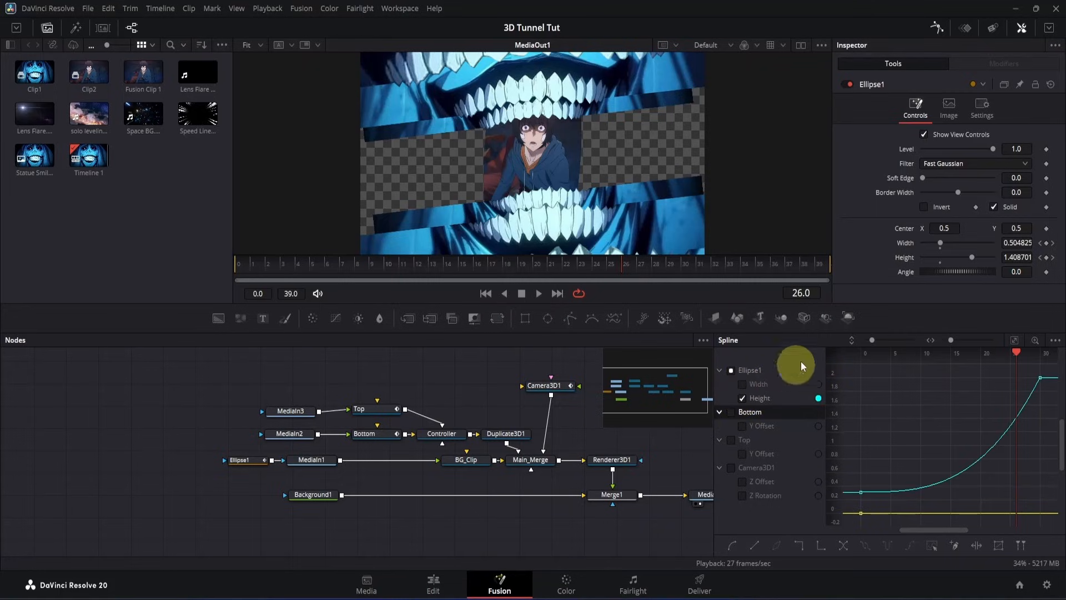
{"action": "left_click_drag", "start_coordinate": [848, 369], "coordinate": [1022, 493]}
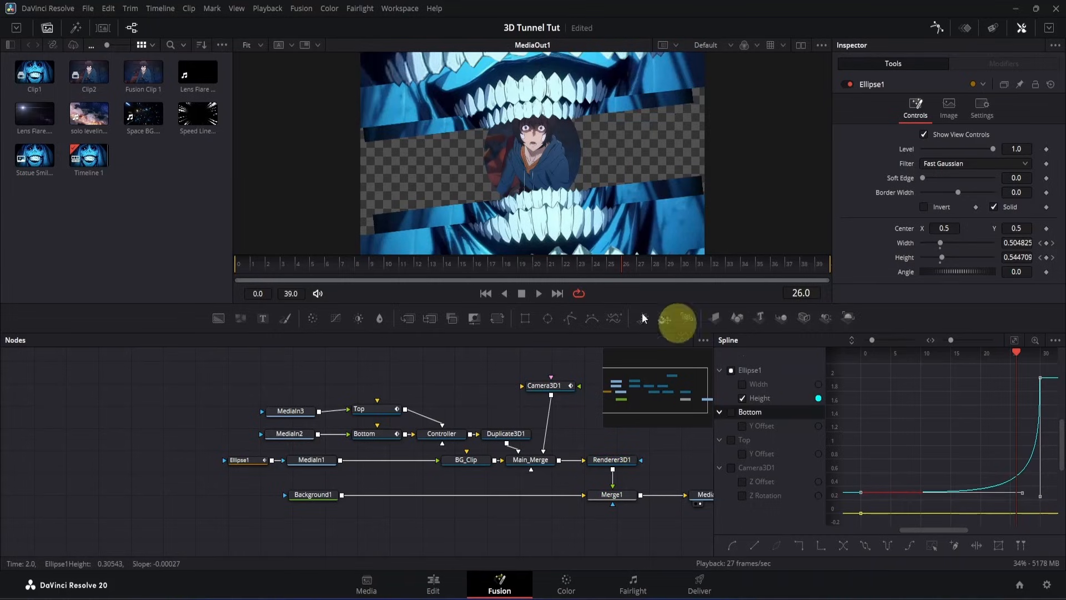
Step: Replay the composition from frame 0 to check the steeper mask expansion
{"action": "left_click_drag", "start_coordinate": [376, 265], "coordinate": [190, 268]}
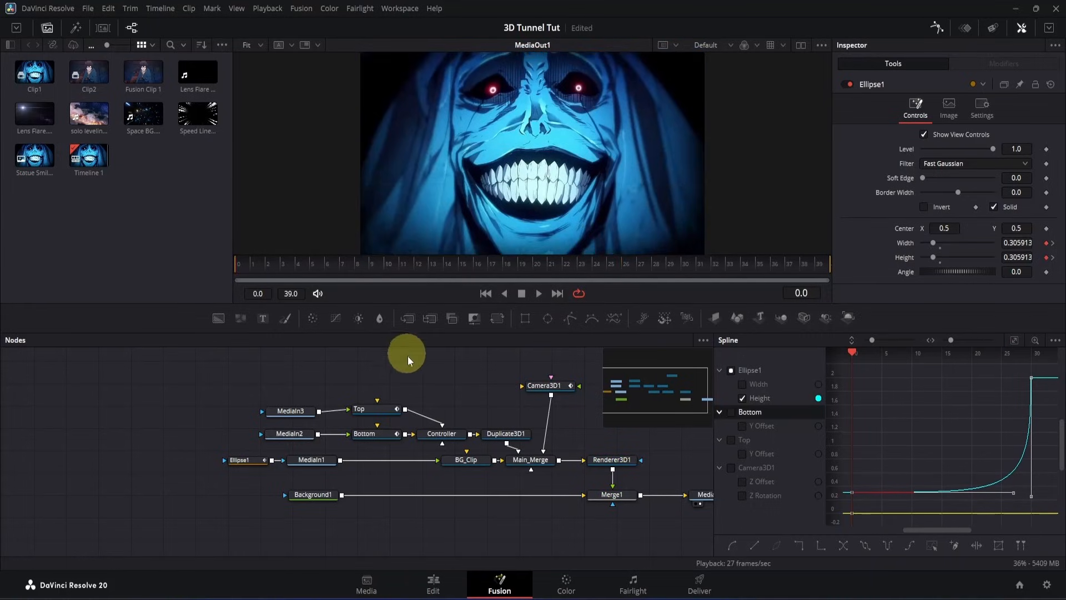
{"action": "key", "text": "space"}
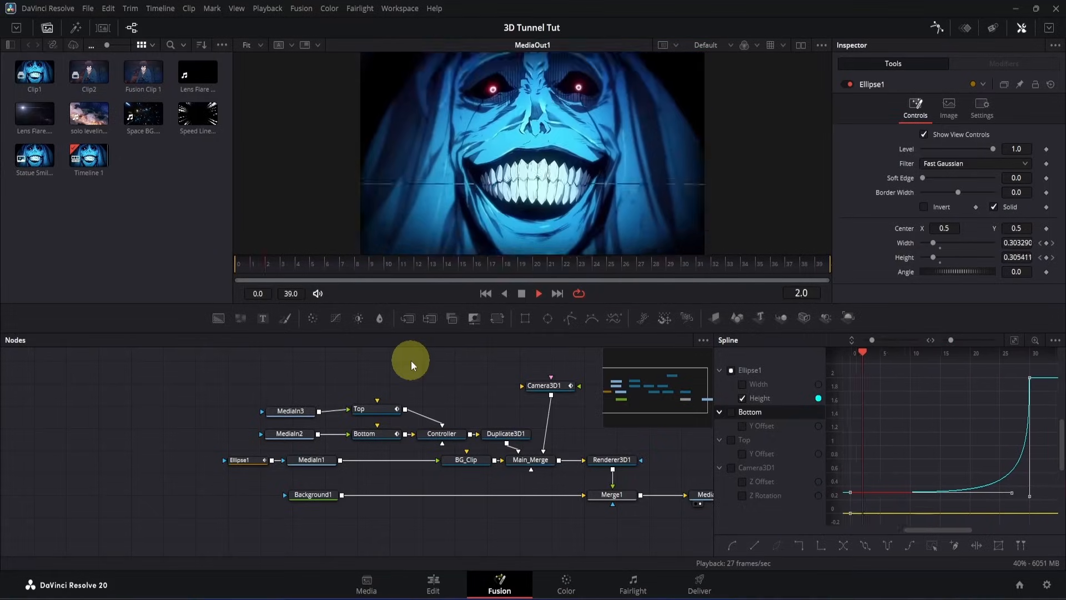
{"action": "key", "text": "space"}
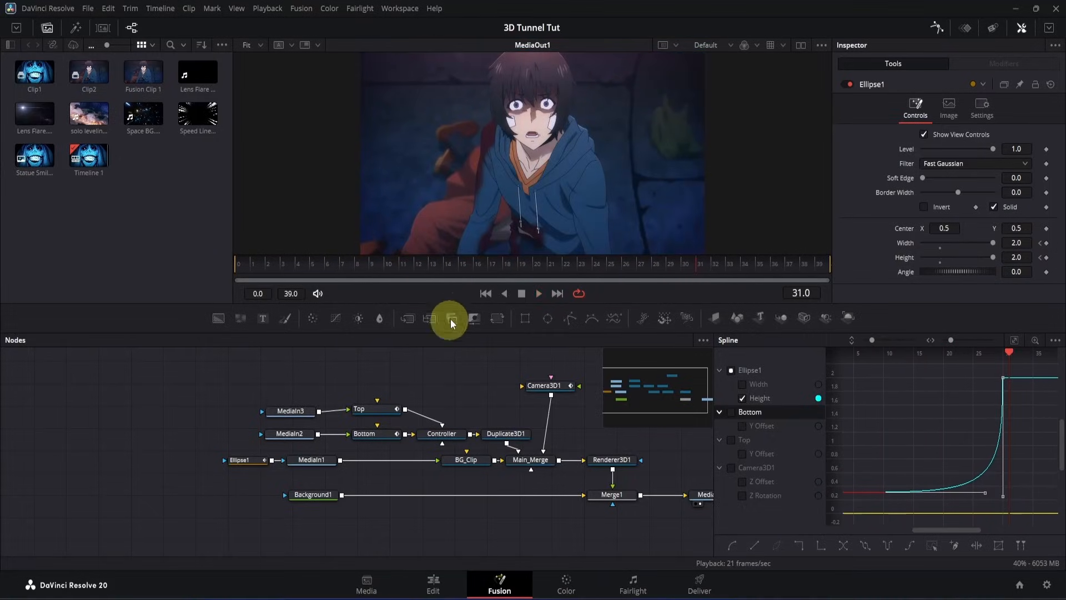
Step: Go to frame 15 and set Ellipse1's Soft Edge to 0.0378
{"action": "left_click", "coordinate": [465, 265]}
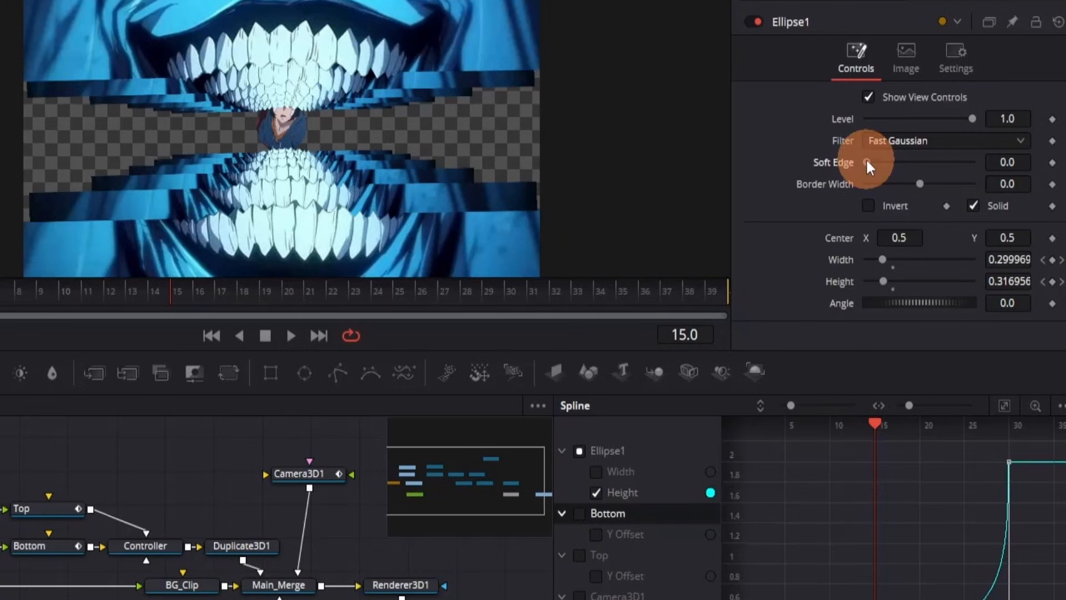
{"action": "left_click_drag", "start_coordinate": [866, 161], "coordinate": [887, 162]}
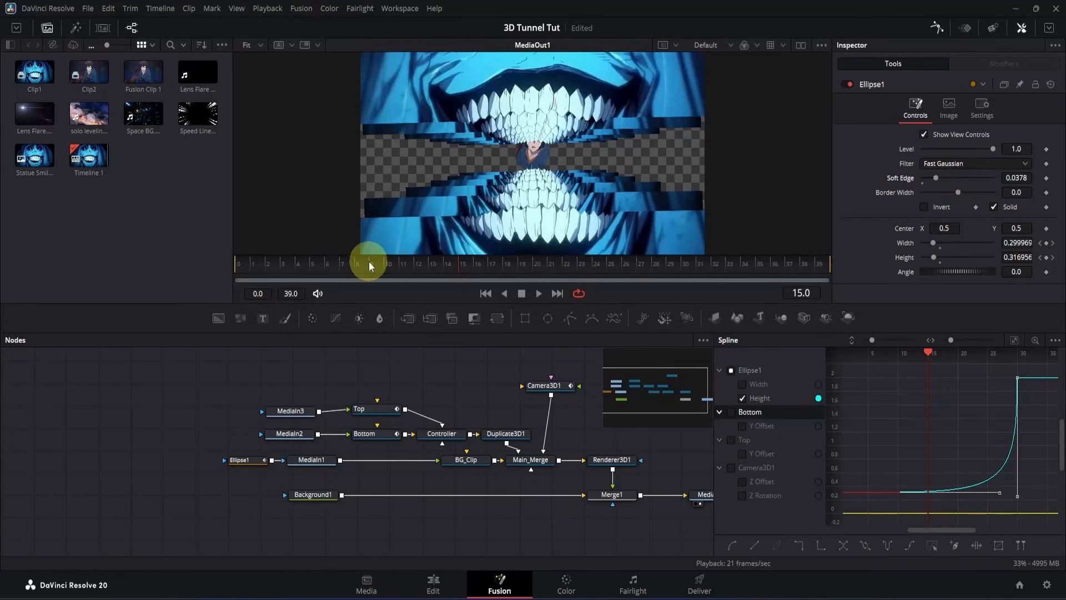
Step: Play from frame 0 to check the softened mask edge, and save the project
{"action": "left_click_drag", "start_coordinate": [368, 261], "coordinate": [210, 269]}
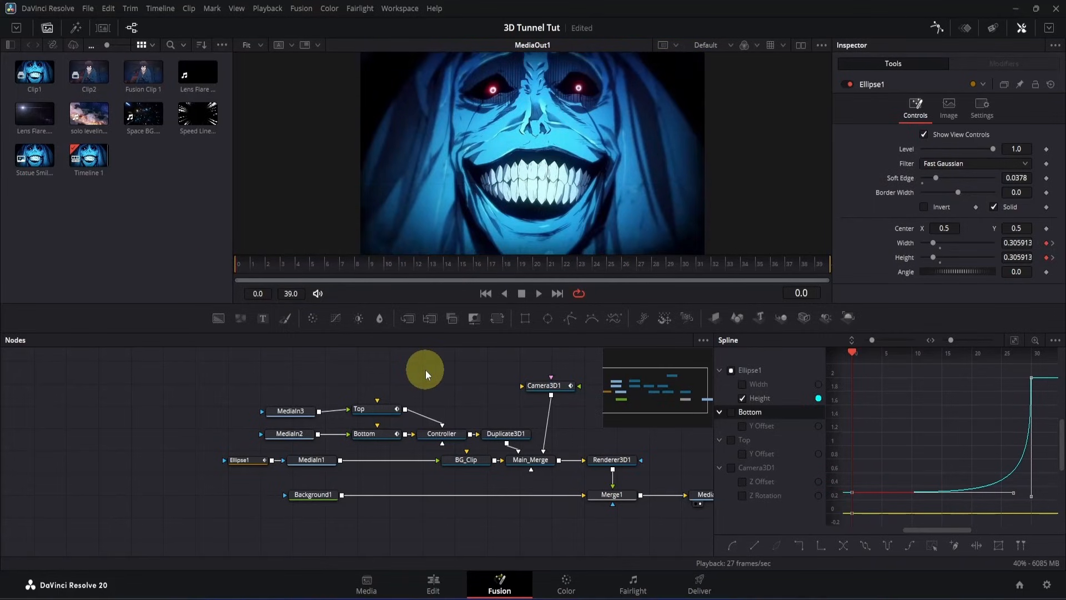
{"action": "key", "text": "space"}
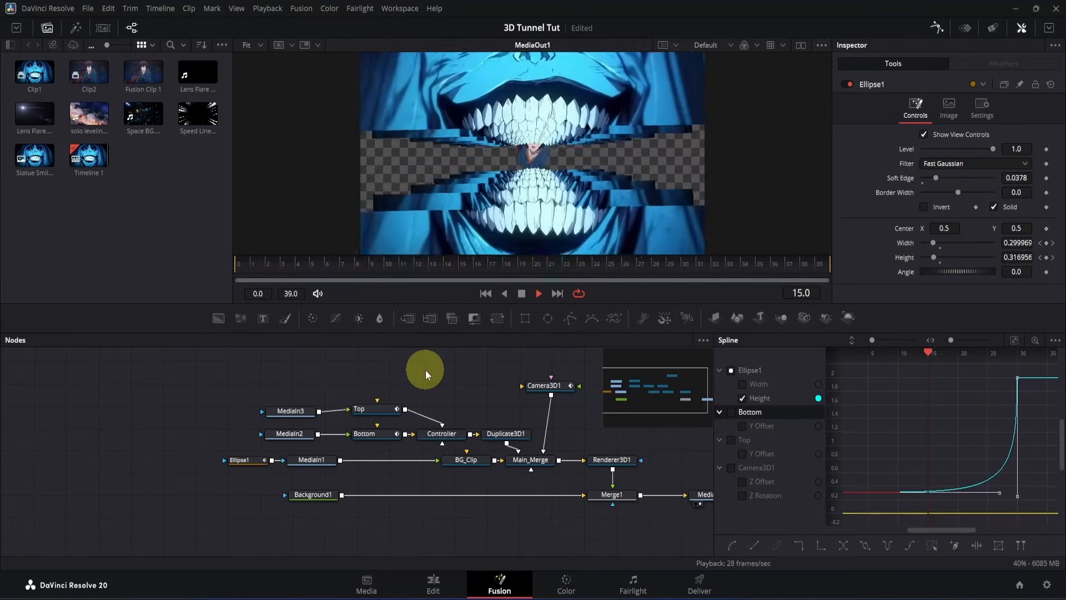
{"action": "key", "text": "space"}
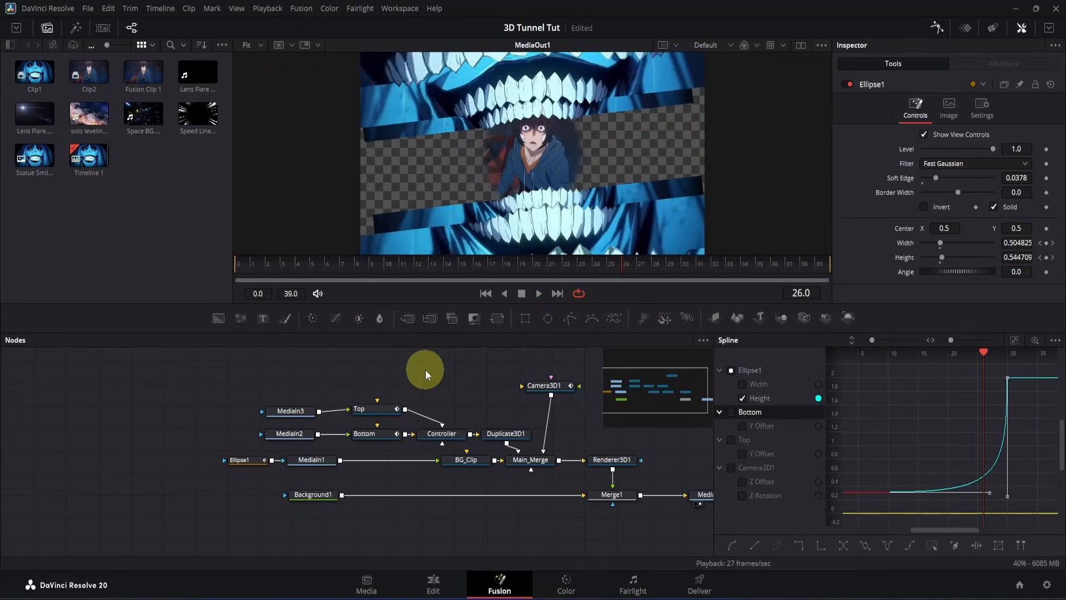
{"action": "key", "text": "ctrl+s"}
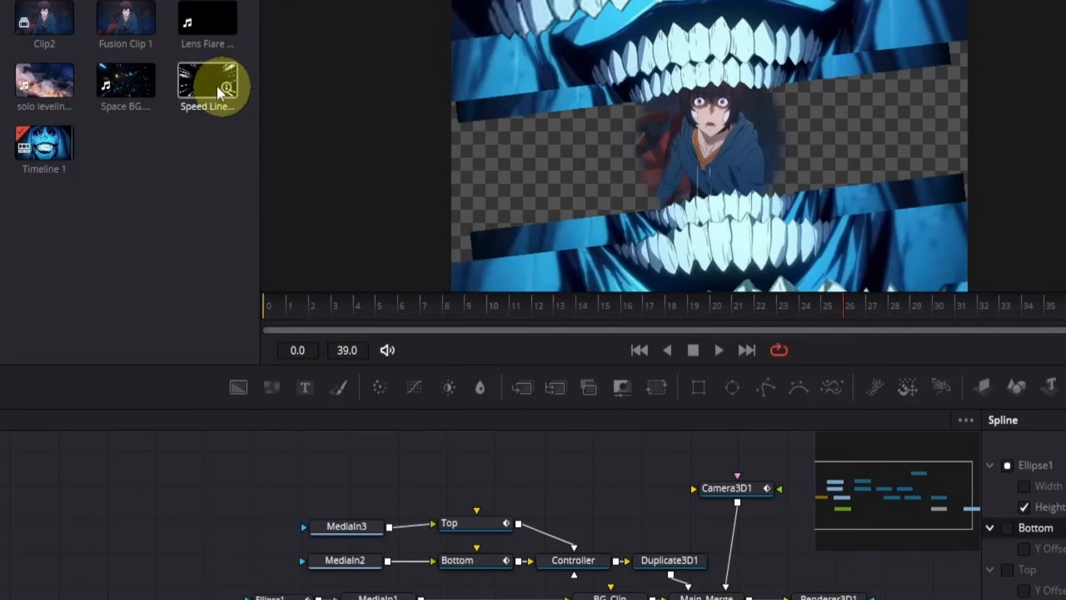
Step: Add Space BG.mp4 to the node graph, attach an ImagePlane3D to it and connect that plane to Main_Merge
{"action": "left_click_drag", "start_coordinate": [125, 83], "coordinate": [355, 472]}
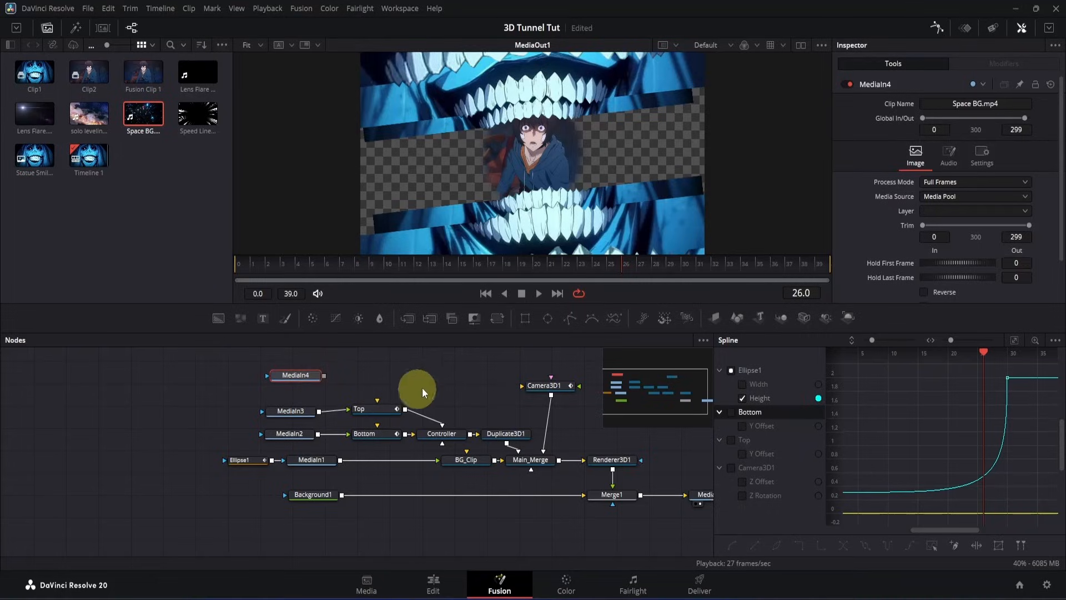
{"action": "left_click", "coordinate": [714, 317]}
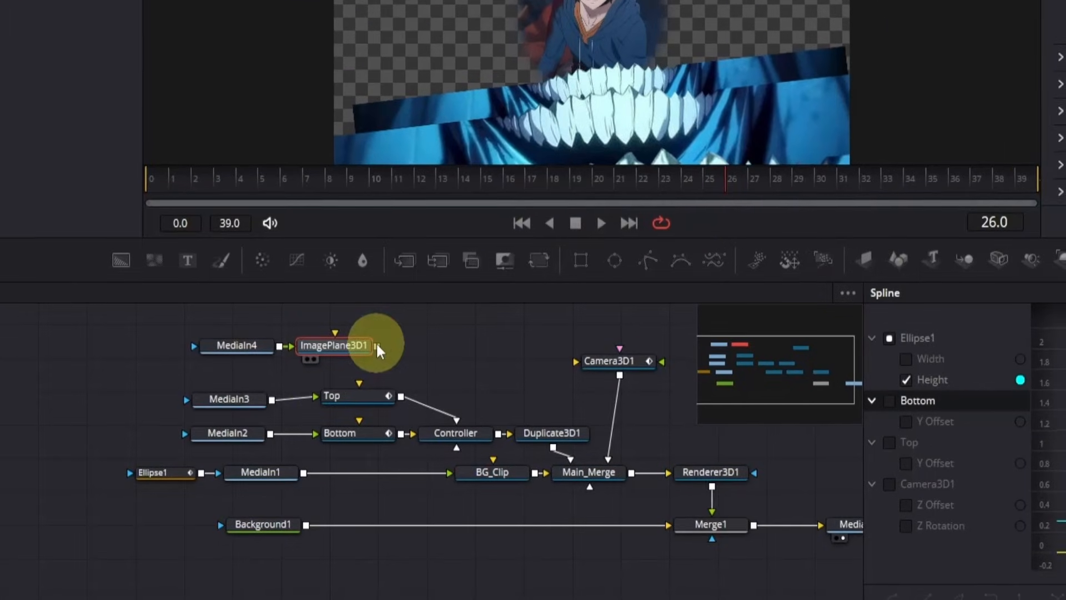
{"action": "left_click_drag", "start_coordinate": [391, 376], "coordinate": [408, 356]}
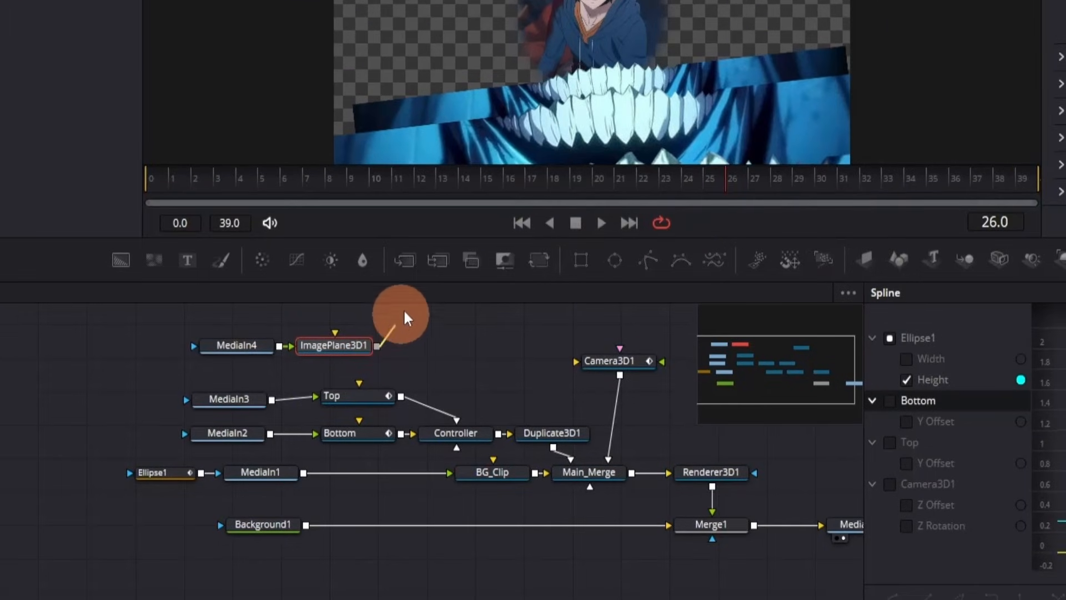
{"action": "left_click_drag", "start_coordinate": [407, 318], "coordinate": [614, 477]}
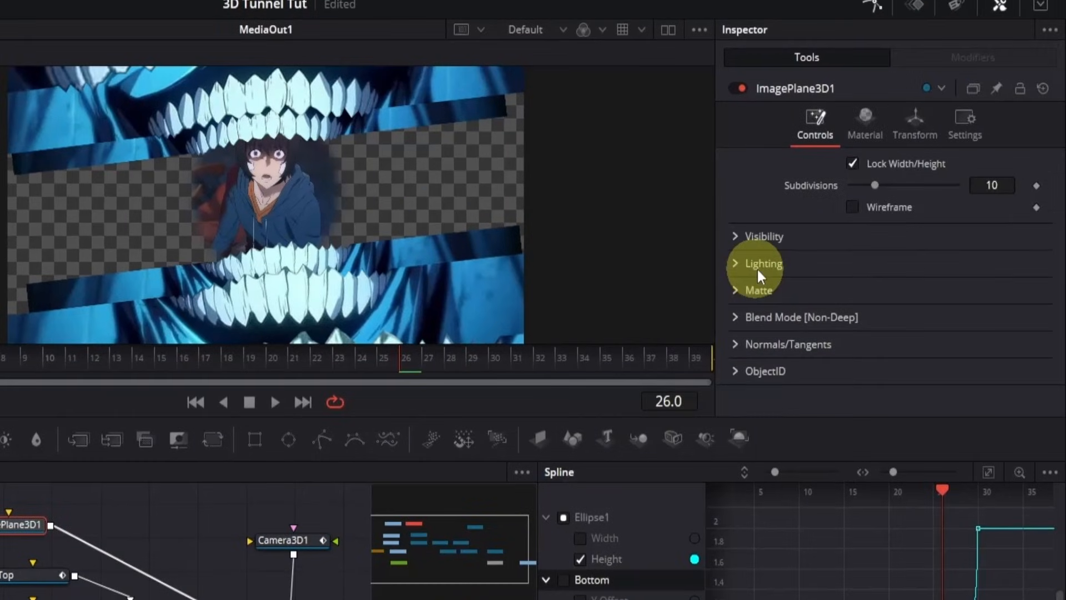
Step: Set ImagePlane3D1's Z translation to -4.5 and enlarge its locked scale to 2.638
{"action": "left_click", "coordinate": [905, 138]}
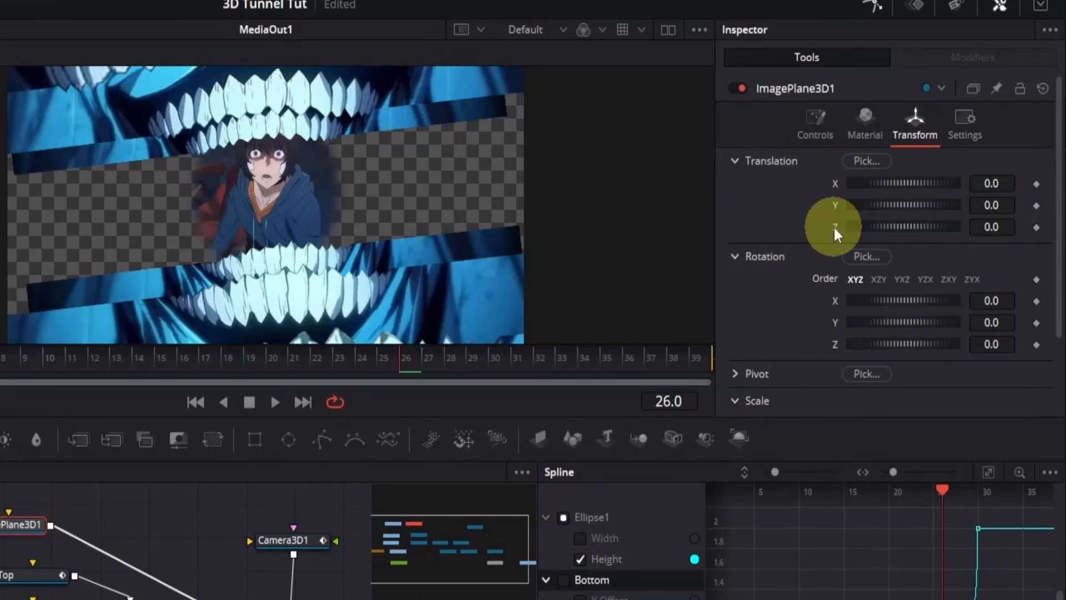
{"action": "left_click", "coordinate": [1001, 229]}
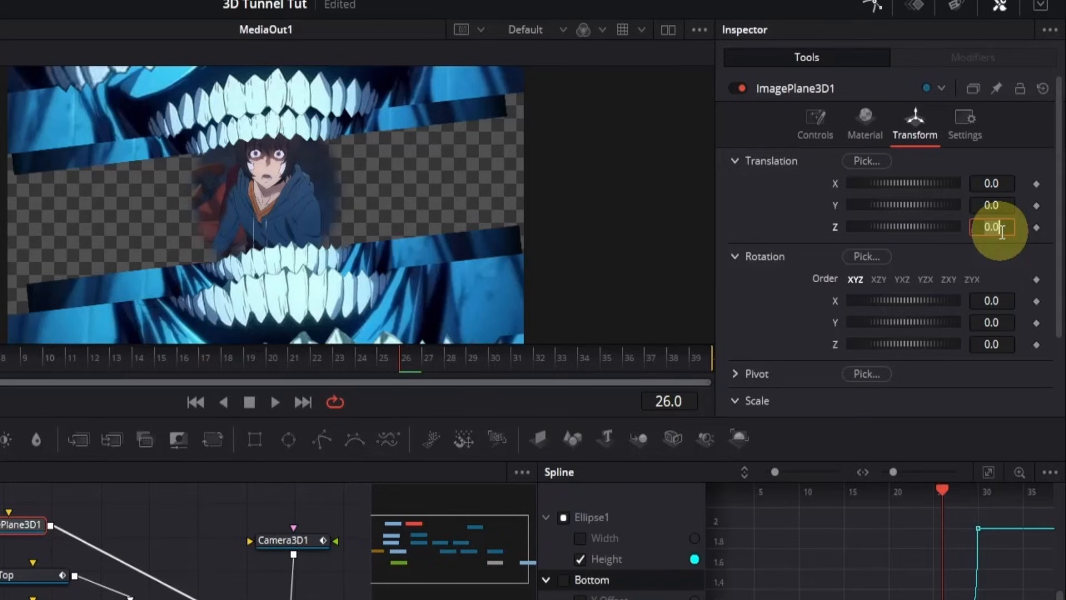
{"action": "type", "text": "-4.5"}
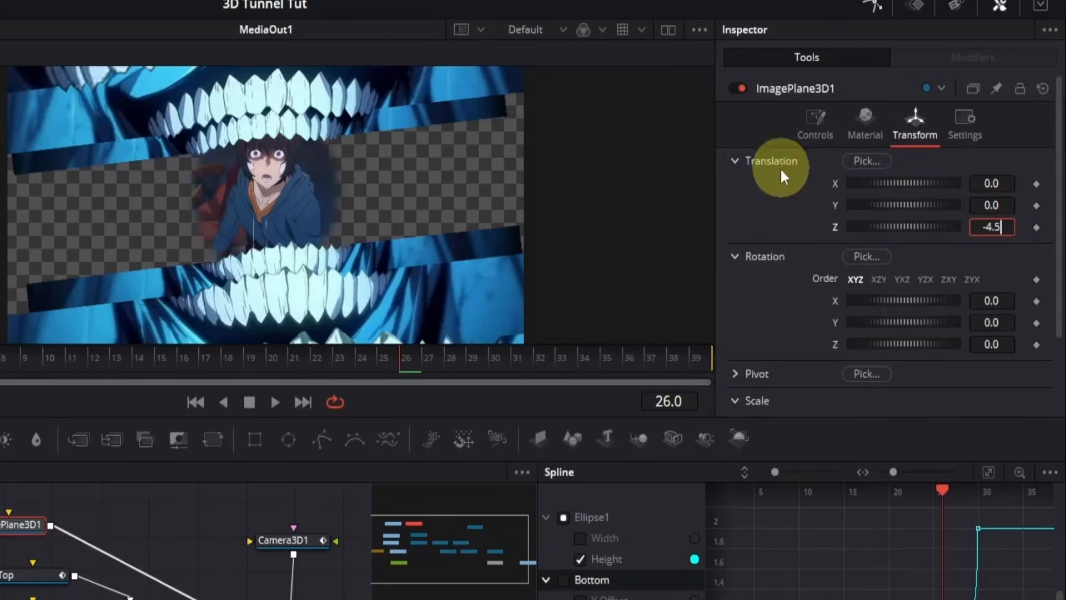
{"action": "left_click", "coordinate": [768, 209]}
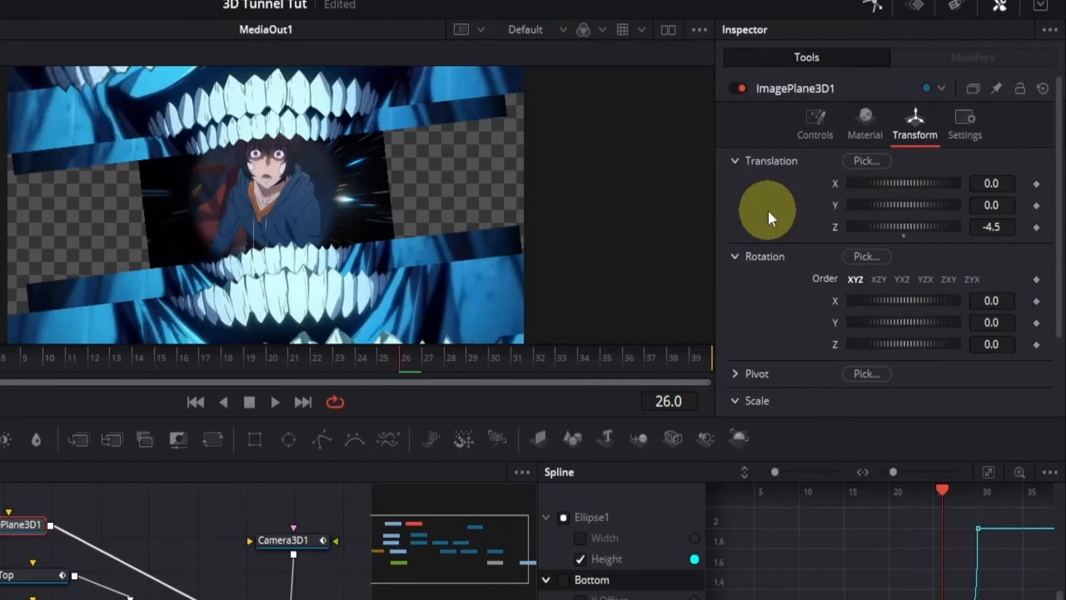
{"action": "scroll", "coordinate": [768, 209], "scroll_direction": "down", "scroll_amount": 3}
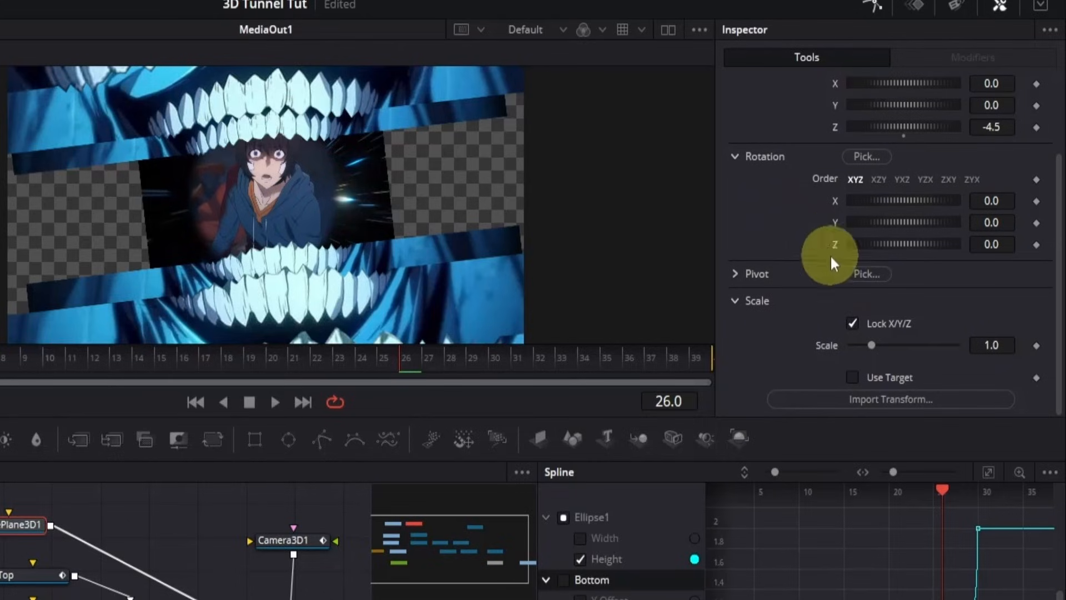
{"action": "left_click", "coordinate": [872, 345]}
{"action": "left_click_drag", "start_coordinate": [872, 346], "coordinate": [908, 345]}
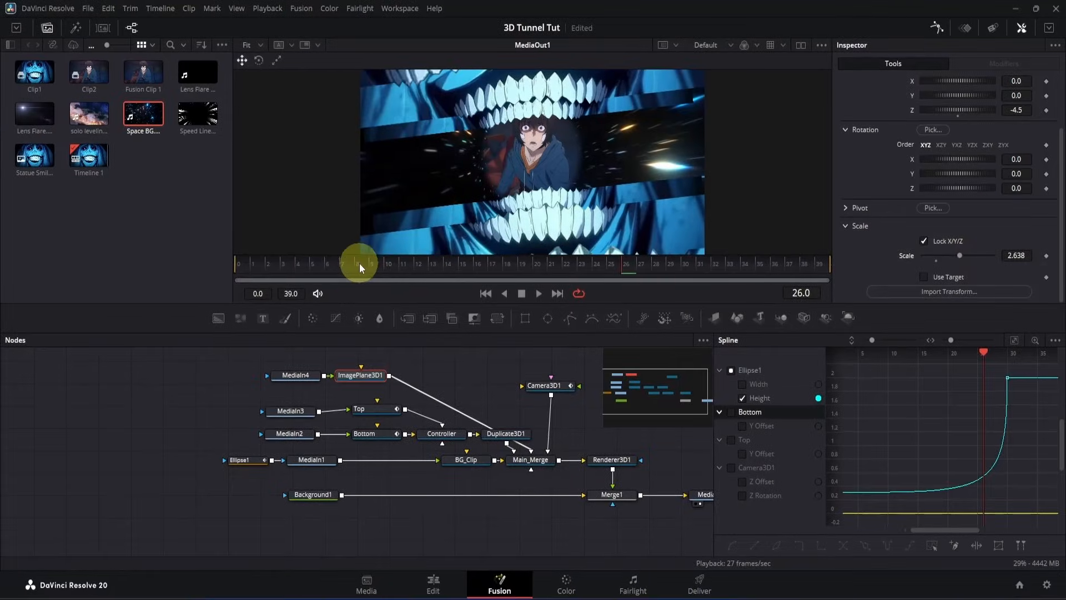
Step: Play from frame 0 to check the space background's coverage, and raise ImagePlane3D1's scale to 4.449
{"action": "left_click_drag", "start_coordinate": [359, 263], "coordinate": [202, 264]}
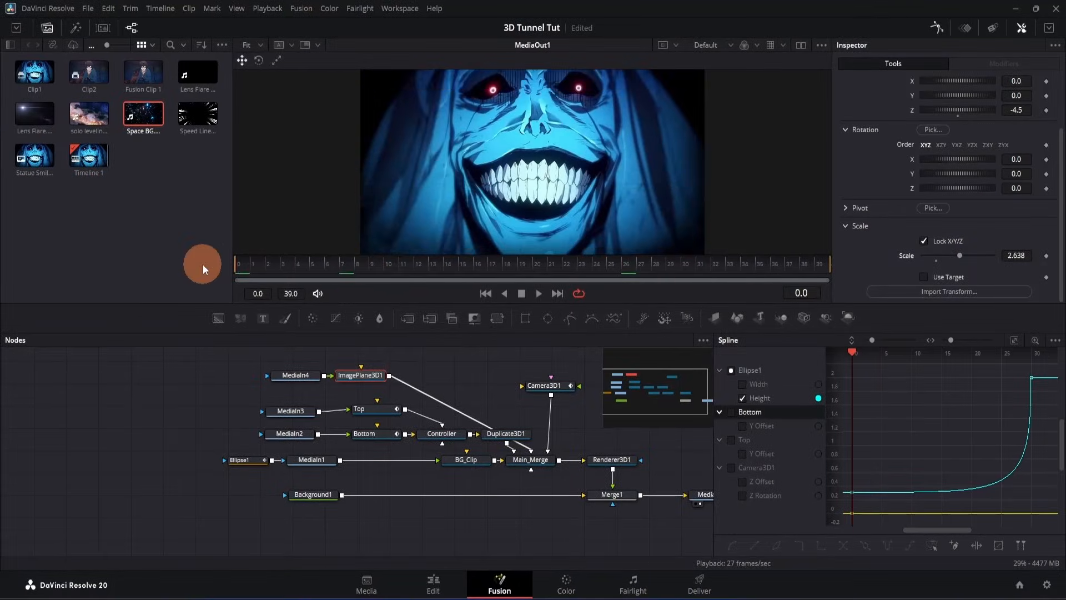
{"action": "left_click", "coordinate": [435, 365]}
{"action": "key", "text": "space"}
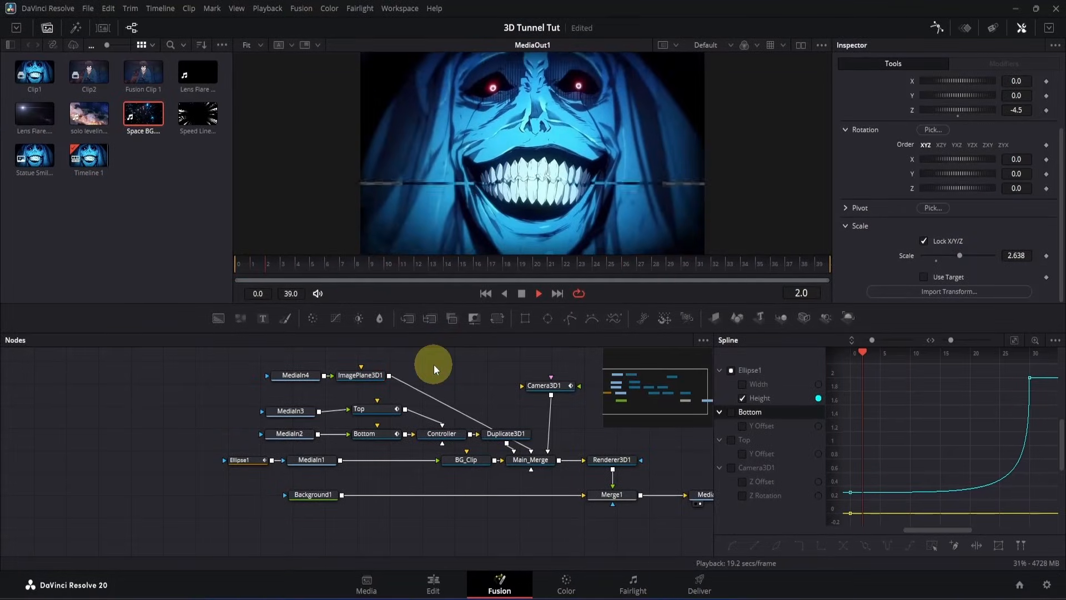
{"action": "key", "text": "space"}
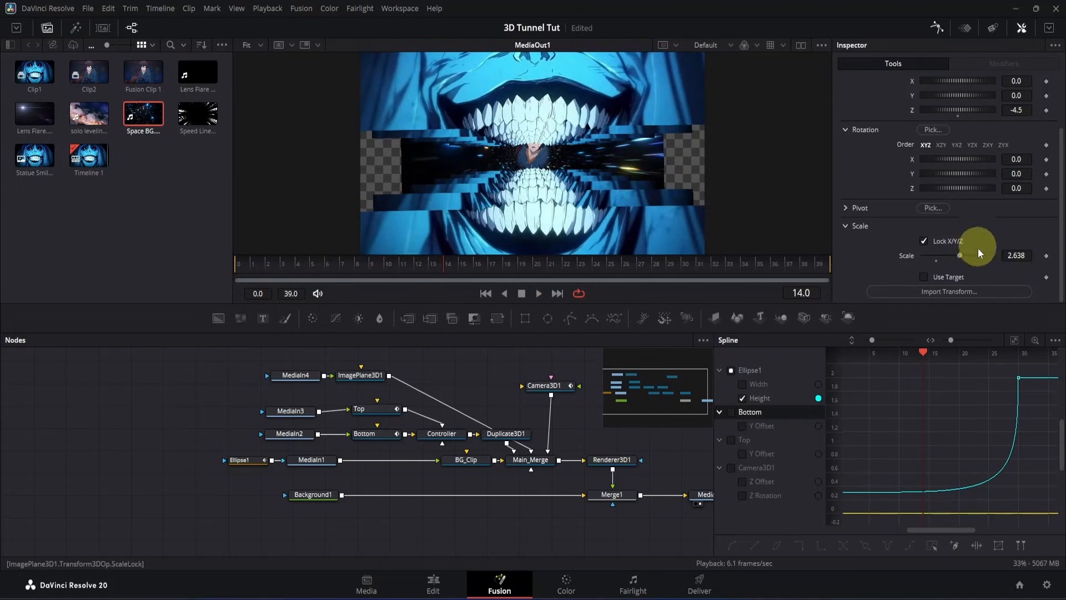
{"action": "left_click_drag", "start_coordinate": [960, 256], "coordinate": [984, 261]}
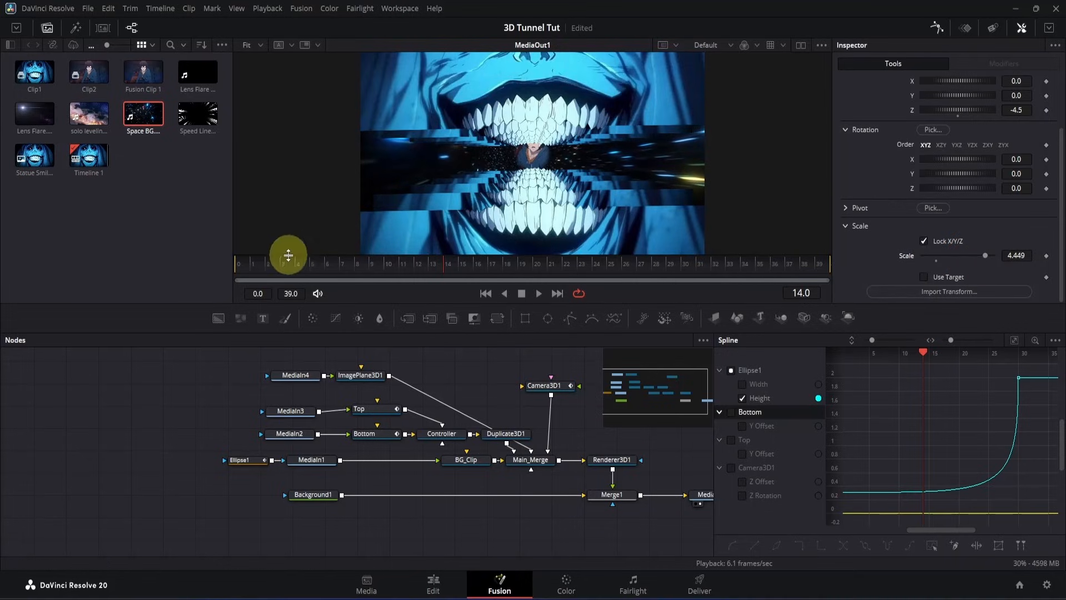
Step: Replay from frame 0 to check the enlarged space background, and save the project
{"action": "left_click_drag", "start_coordinate": [288, 254], "coordinate": [200, 265]}
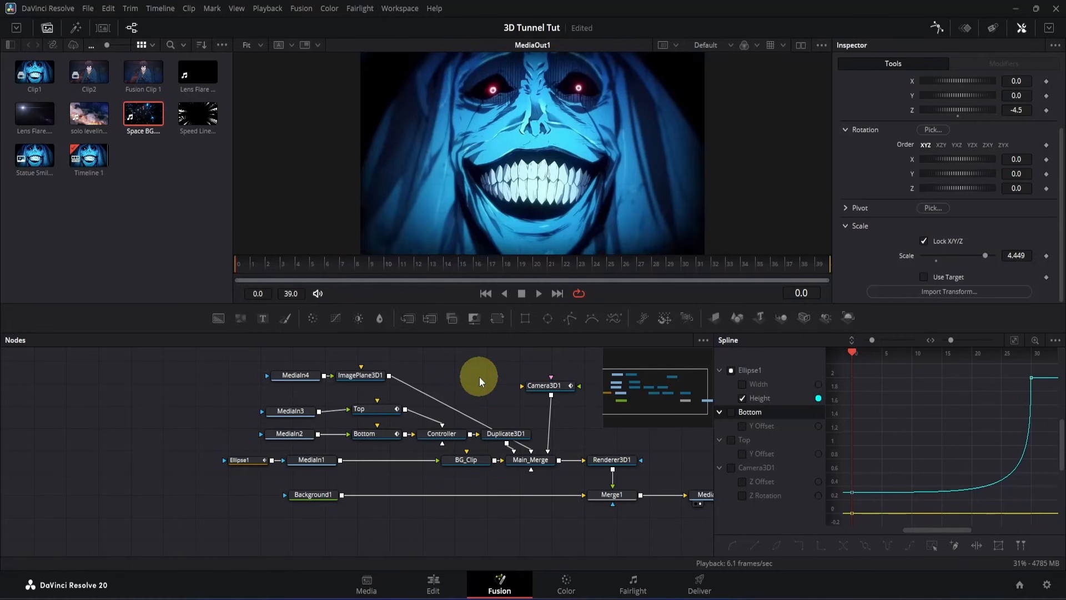
{"action": "key", "text": "space"}
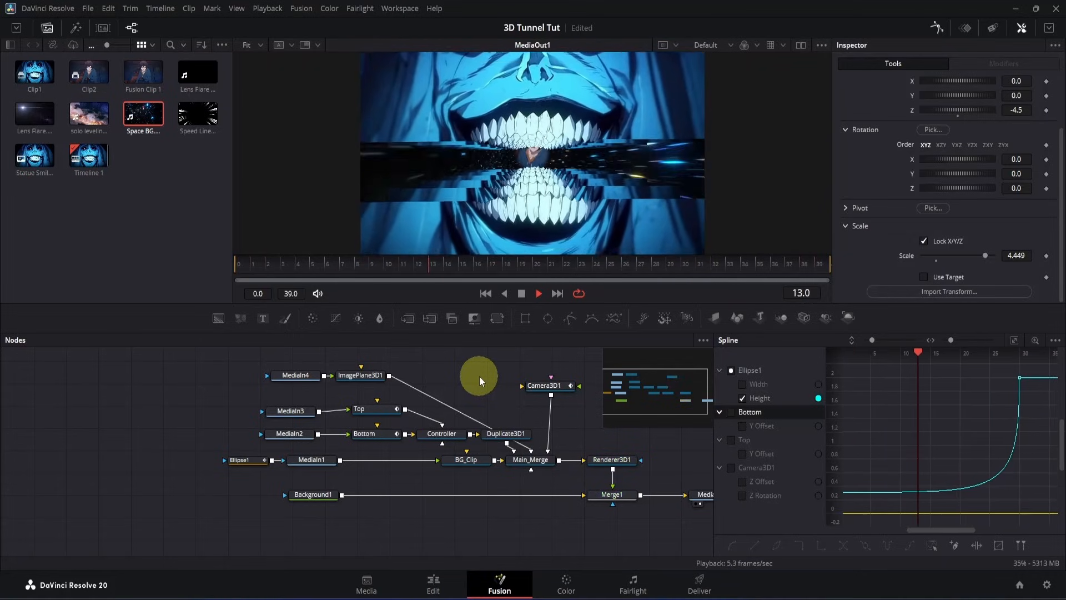
{"action": "key", "text": "space"}
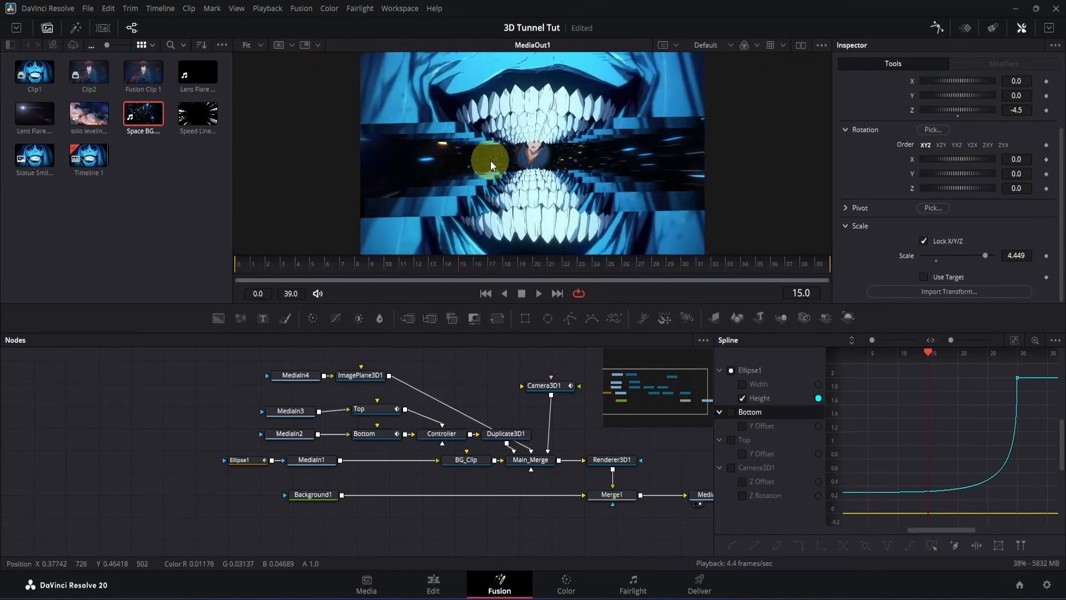
{"action": "key", "text": "ctrl+s"}
Step: Set ImagePlane3D1's scale to 5.0 and shift its X translation to 0.223
{"action": "left_click", "coordinate": [368, 378]}
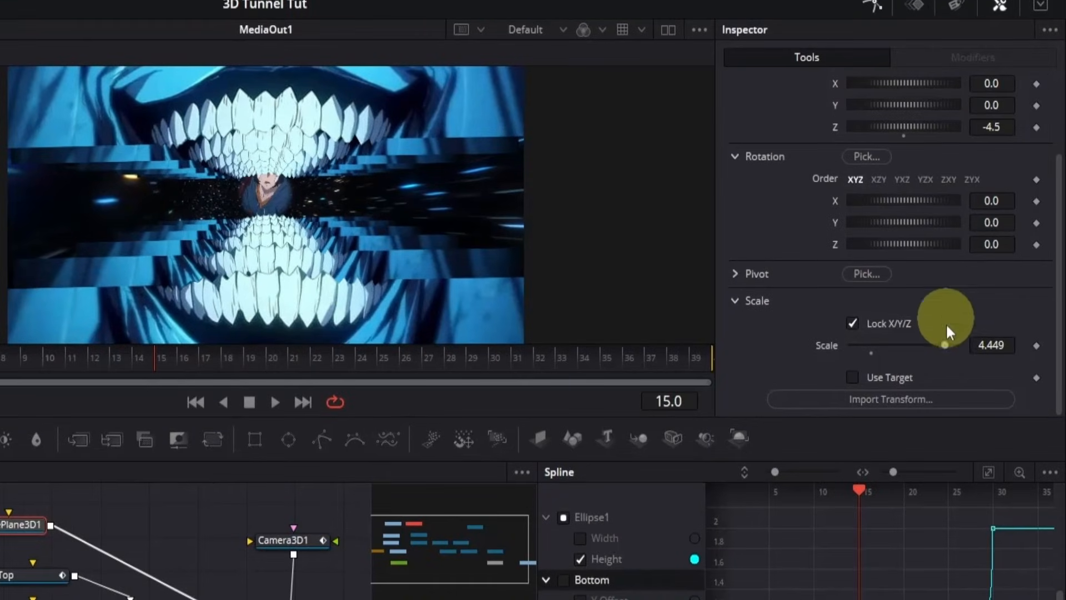
{"action": "left_click_drag", "start_coordinate": [944, 347], "coordinate": [1004, 347]}
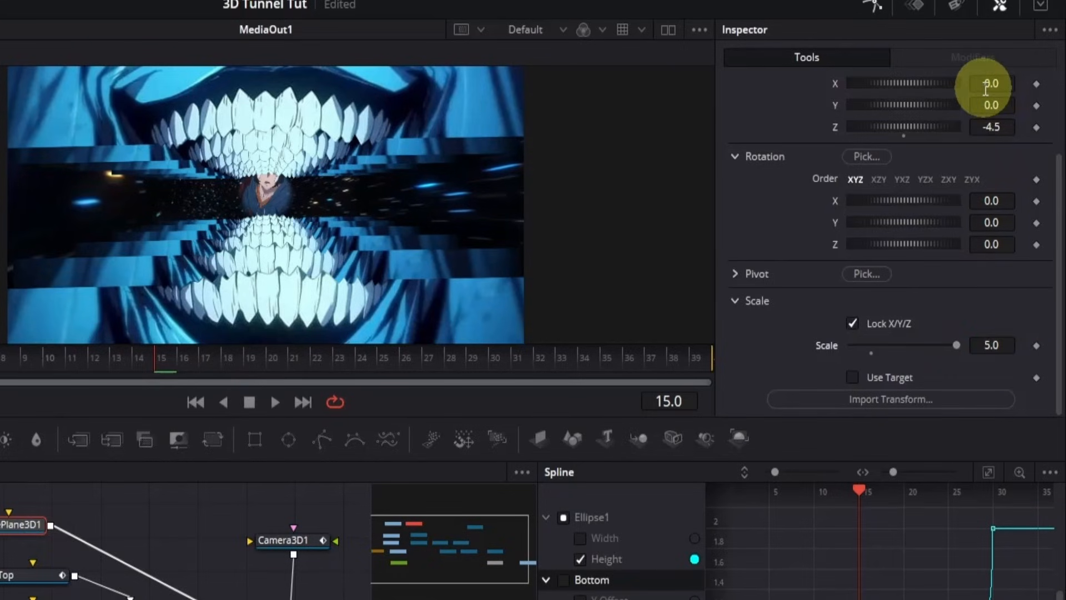
{"action": "mouse_move", "coordinate": [987, 89]}
{"action": "left_mouse_down"}
{"action": "mouse_move", "coordinate": [1011, 86]}
{"action": "mouse_move", "coordinate": [286, 87]}
{"action": "mouse_move", "coordinate": [986, 86]}
{"action": "left_mouse_up"}
Step: Play from frame 0 to frame 26 to check the repositioned space background behind the tunnel
{"action": "left_click", "coordinate": [232, 261]}
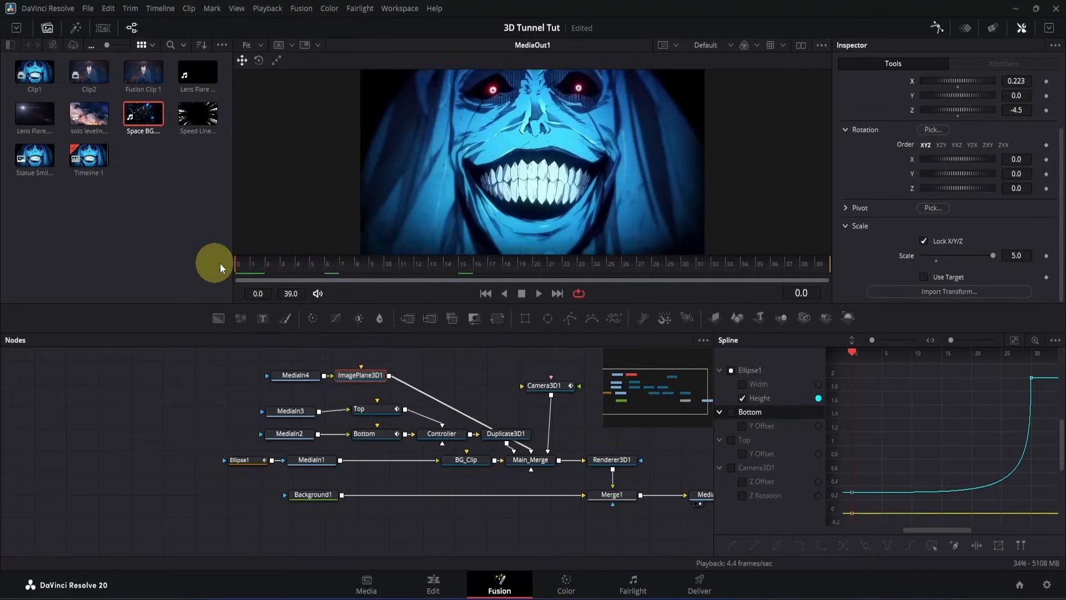
{"action": "left_click", "coordinate": [487, 368]}
{"action": "key", "text": "space"}
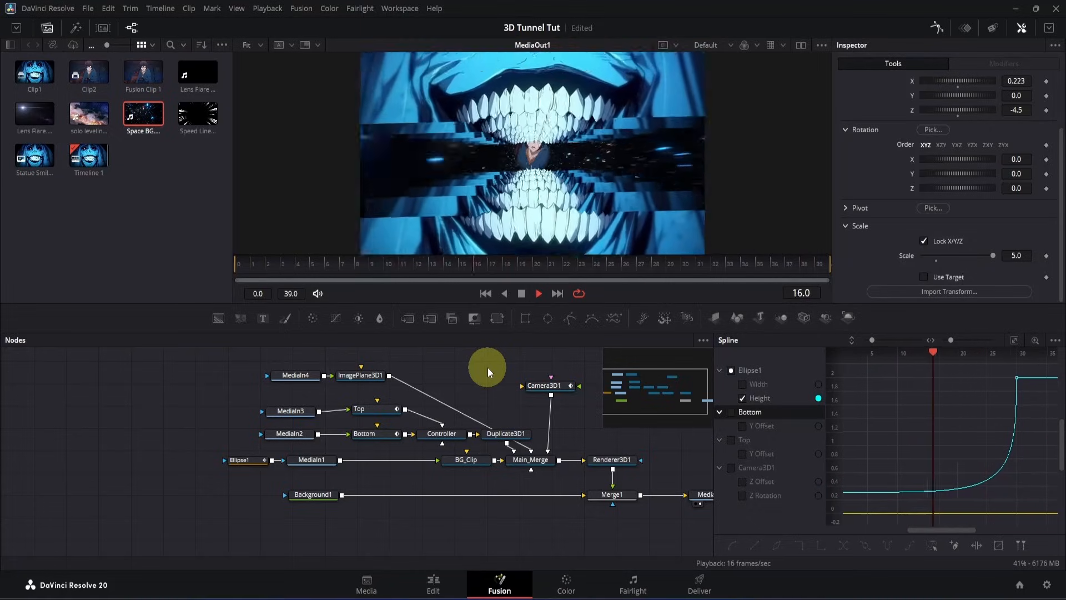
{"action": "key", "text": "space"}
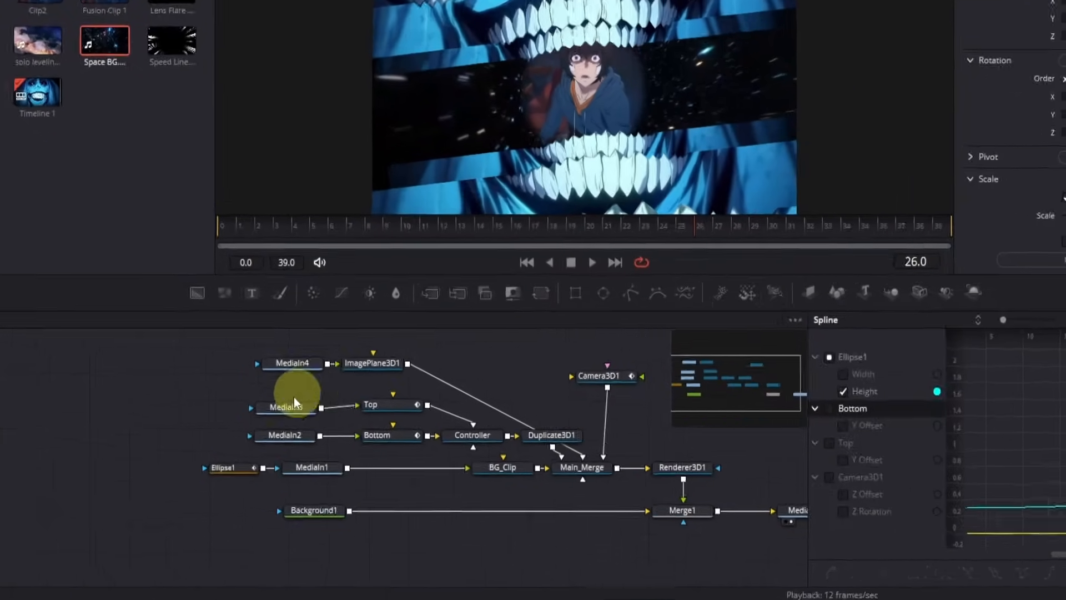
Step: Insert a Drop Shadow node between MediaIn3 and Top
{"action": "left_click", "coordinate": [292, 412]}
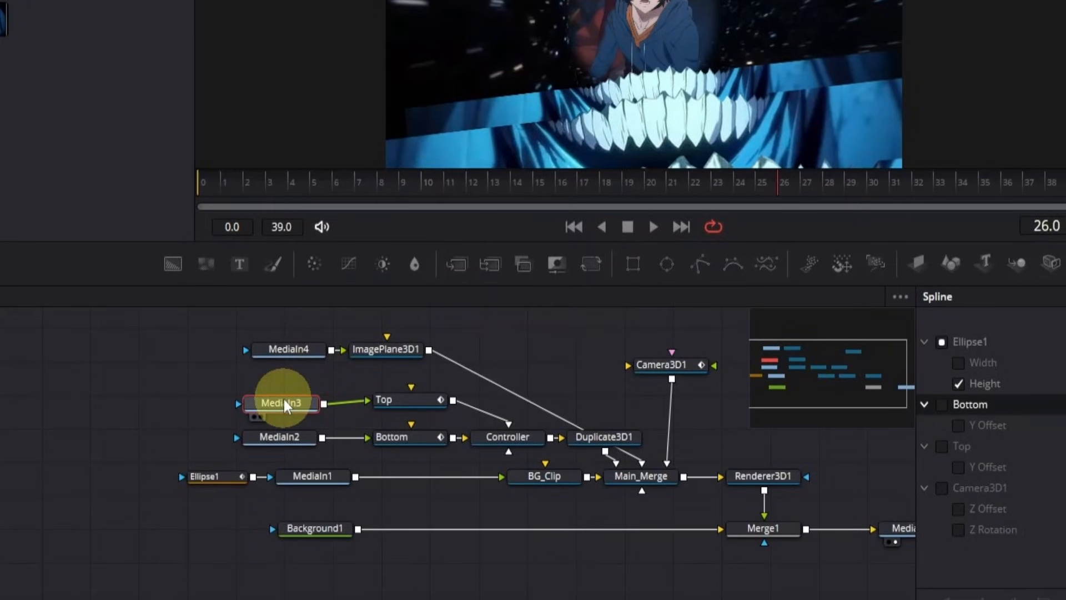
{"action": "key", "text": "shift+space"}
{"action": "type", "text": "drop sh"}
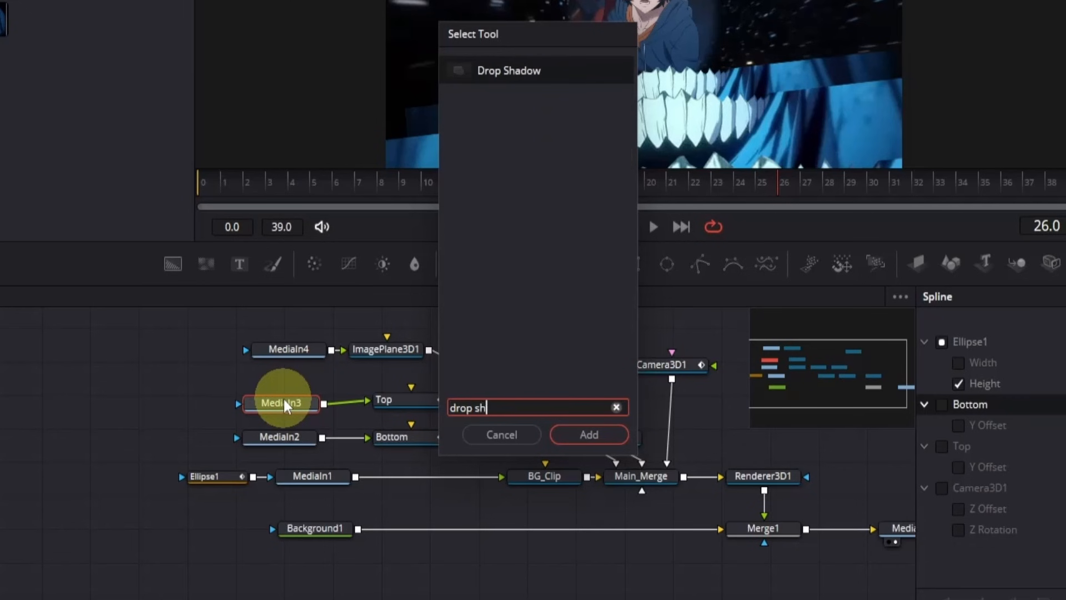
{"action": "type", "text": "adow"}
{"action": "key", "text": "Return"}
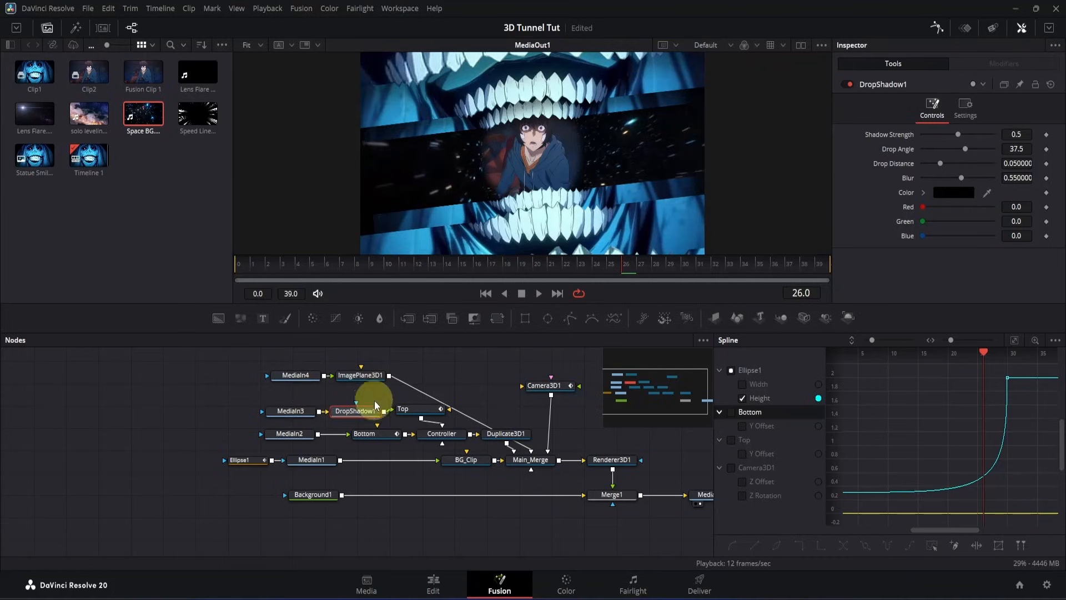
Step: Copy the Drop Shadow node to follow MediaIn2 and set the copy's Drop Angle to -37.0
{"action": "left_click", "coordinate": [363, 413]}
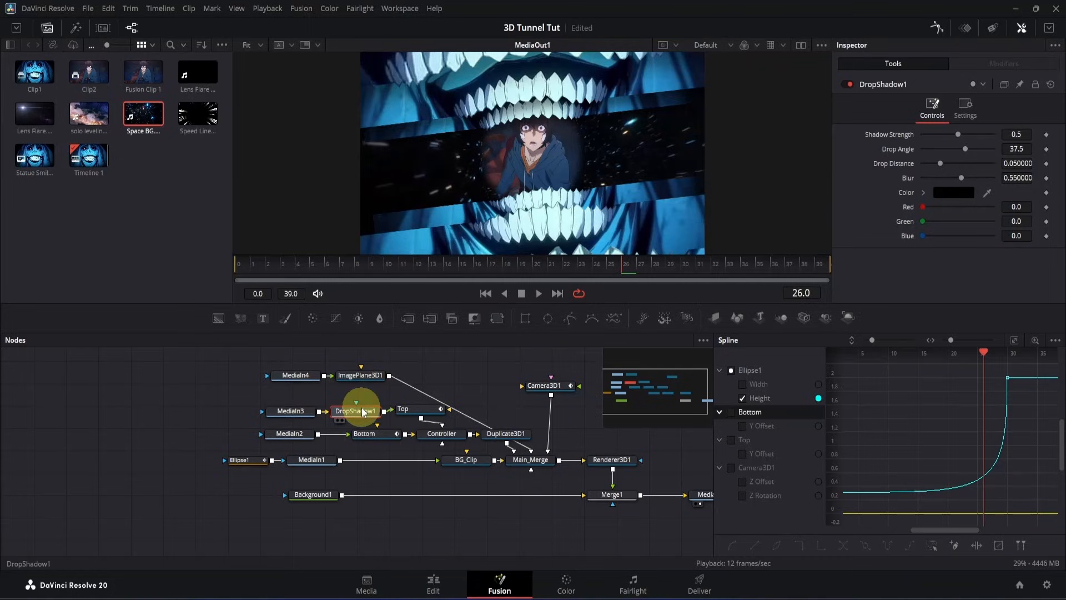
{"action": "left_click", "coordinate": [299, 435]}
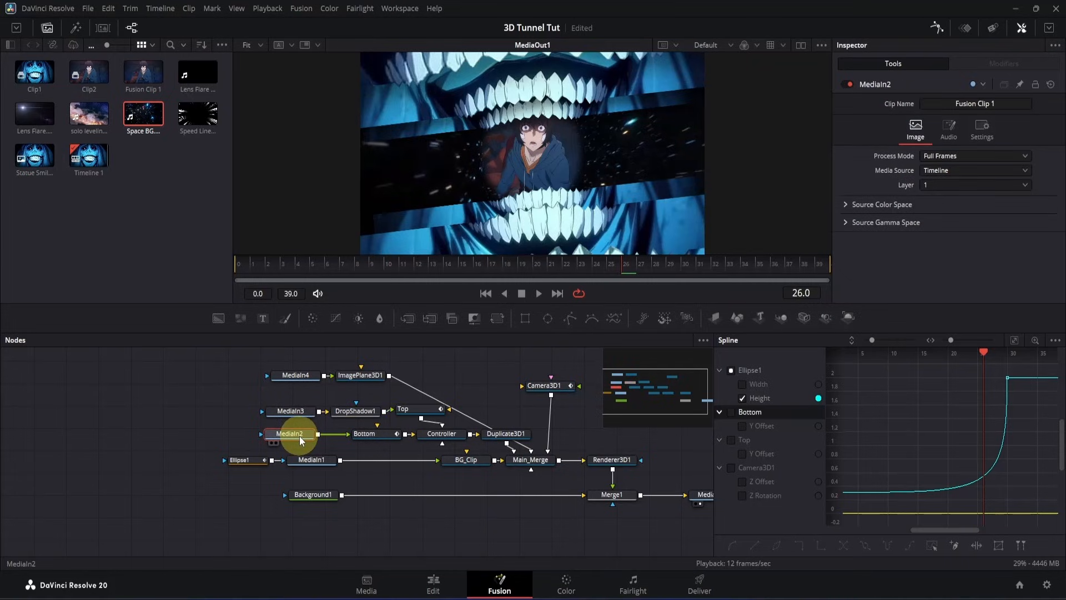
{"action": "key", "text": "ctrl+v"}
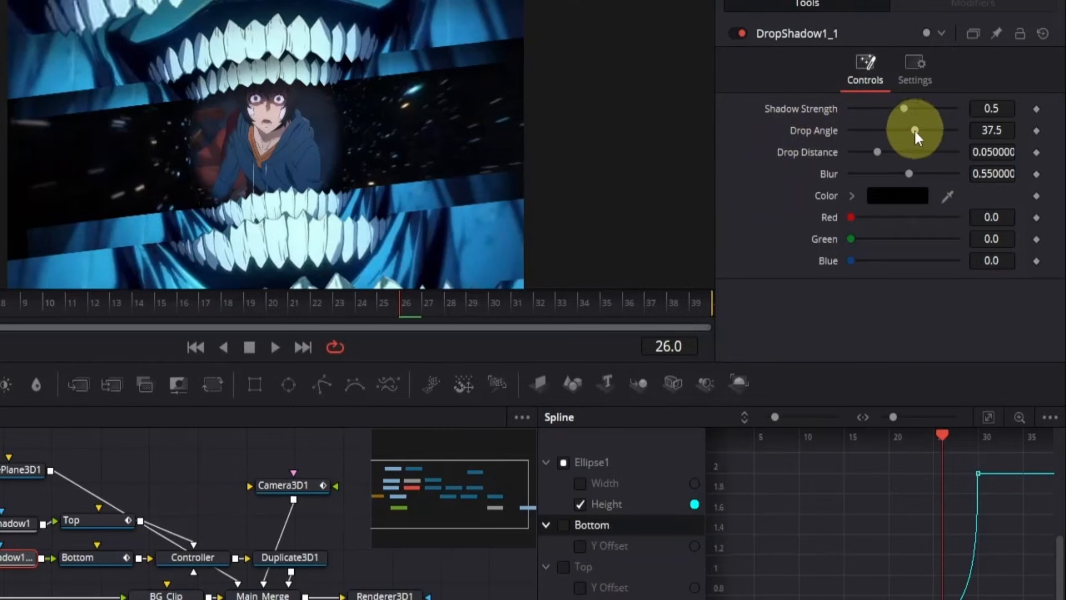
{"action": "left_click_drag", "start_coordinate": [914, 129], "coordinate": [911, 128]}
{"action": "mouse_move", "coordinate": [896, 130]}
{"action": "left_mouse_down"}
{"action": "mouse_move", "coordinate": [875, 124]}
{"action": "mouse_move", "coordinate": [896, 129]}
{"action": "left_mouse_up"}
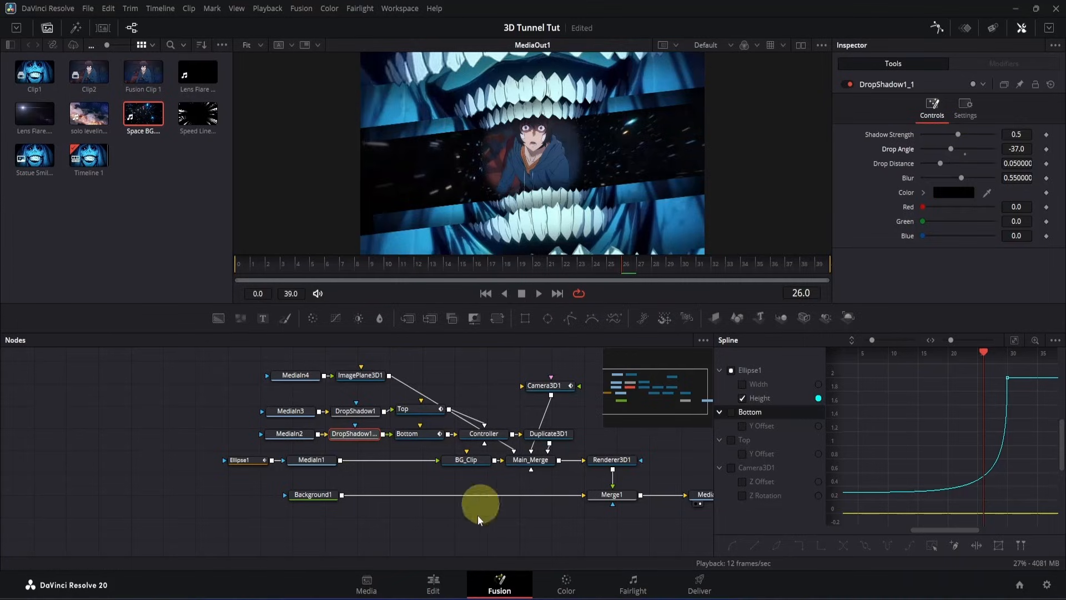
Step: Return to the edit timeline and open Clip1 in the Fusion page
{"action": "left_click", "coordinate": [434, 585]}
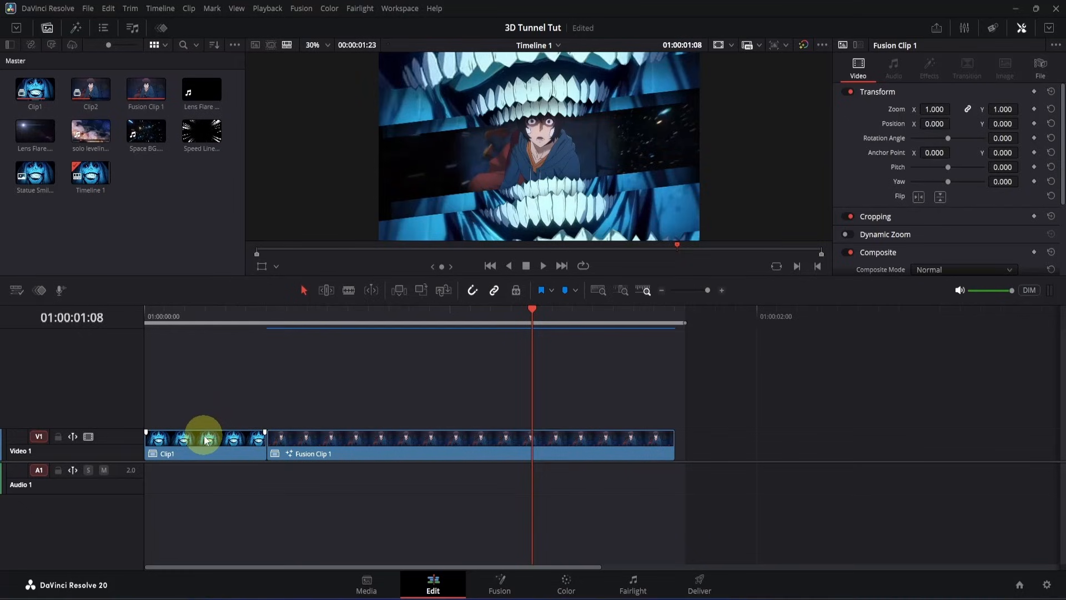
{"action": "left_click", "coordinate": [214, 315]}
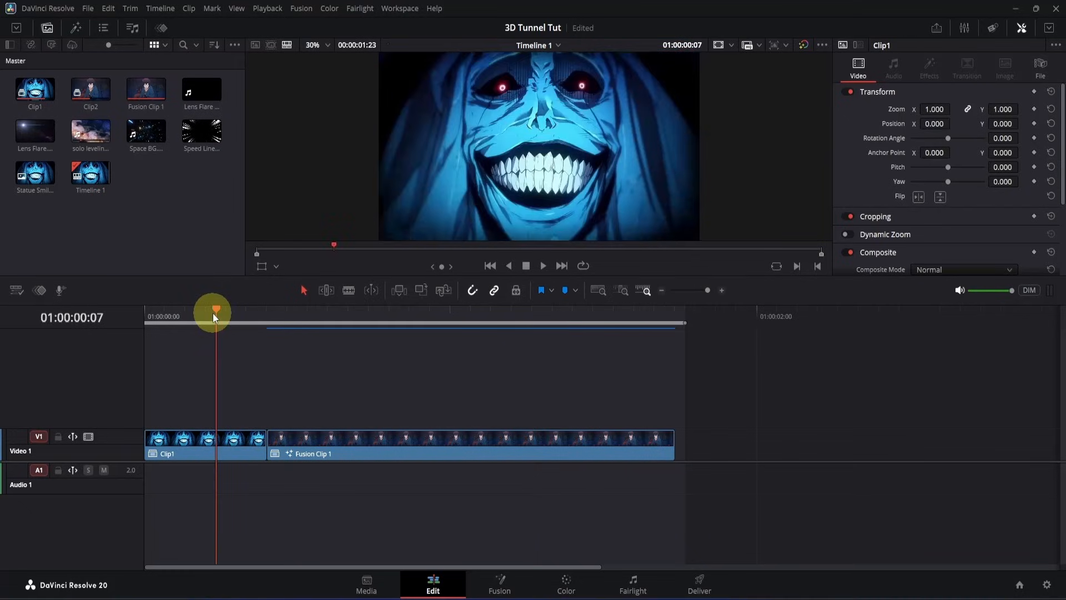
{"action": "left_click", "coordinate": [500, 580]}
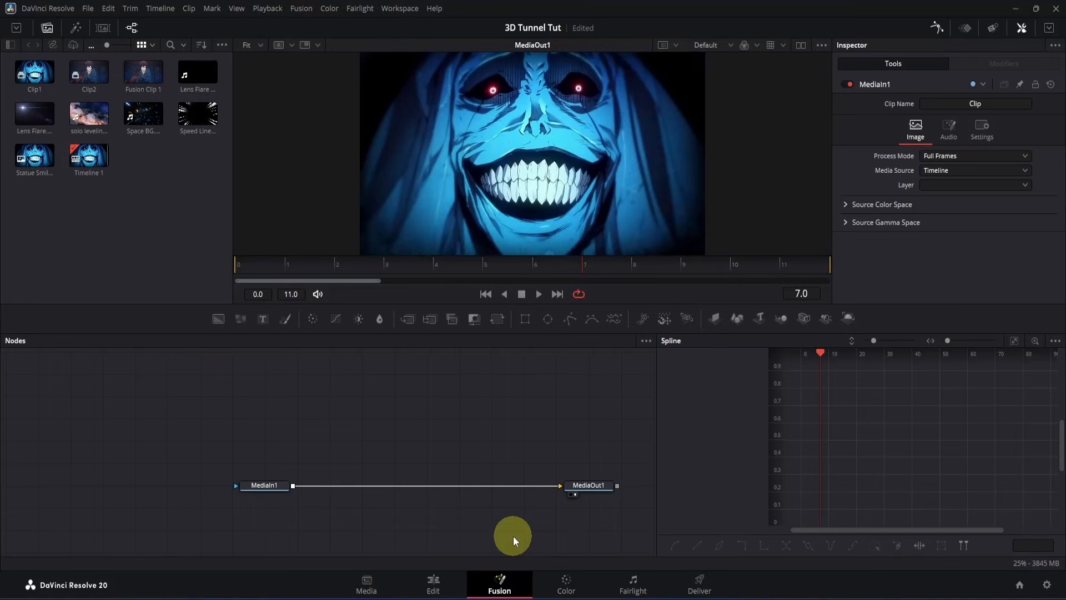
Step: Insert a Displace node after MediaIn1 and feed a FastNoise node into it as the displacement source
{"action": "left_click", "coordinate": [281, 484]}
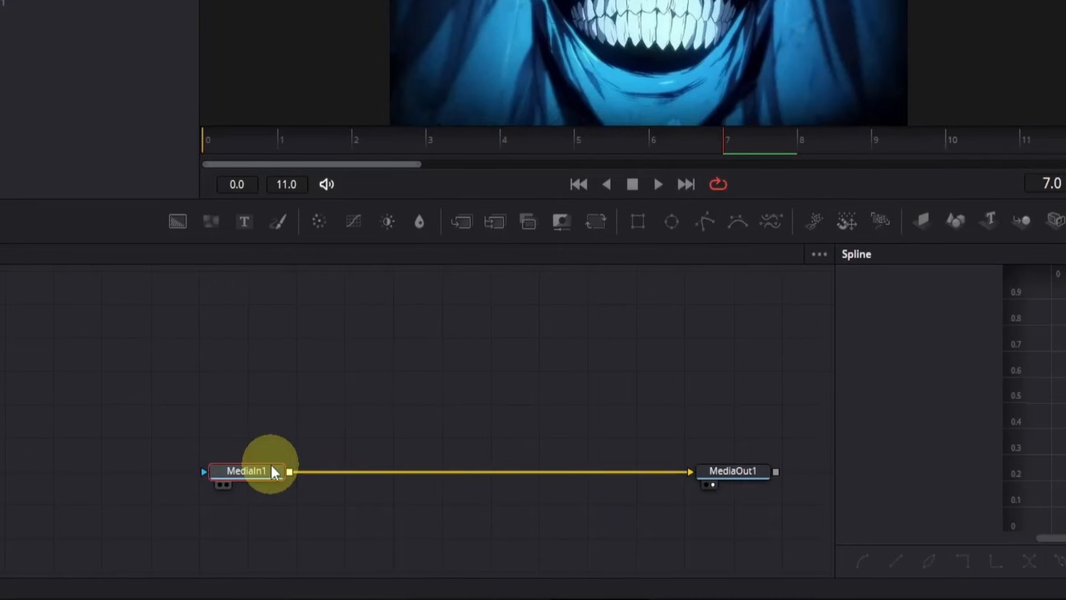
{"action": "key", "text": "shift+space"}
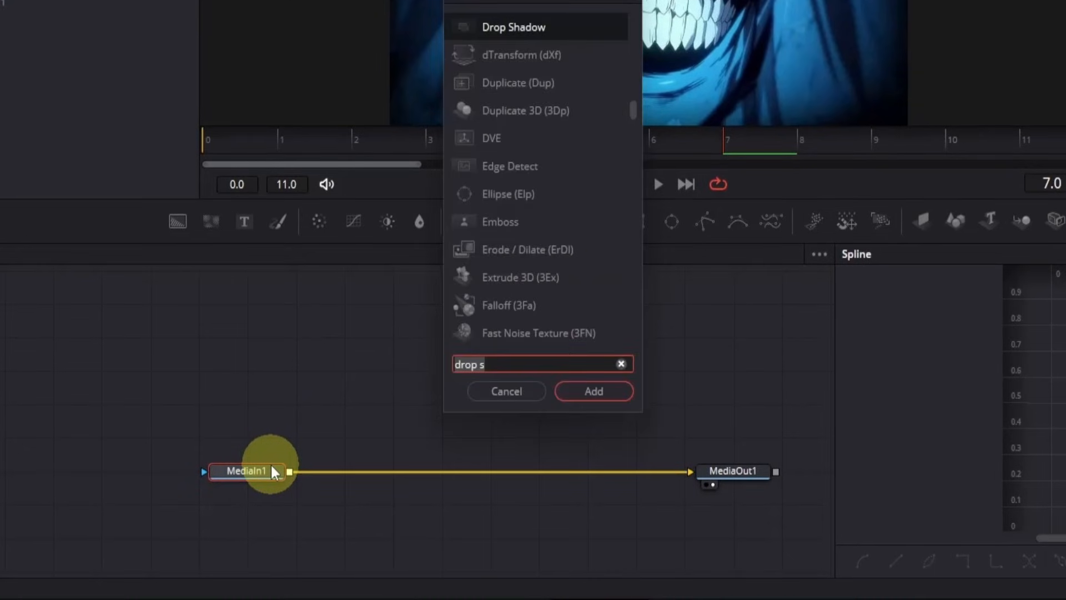
{"action": "type", "text": "dsp"}
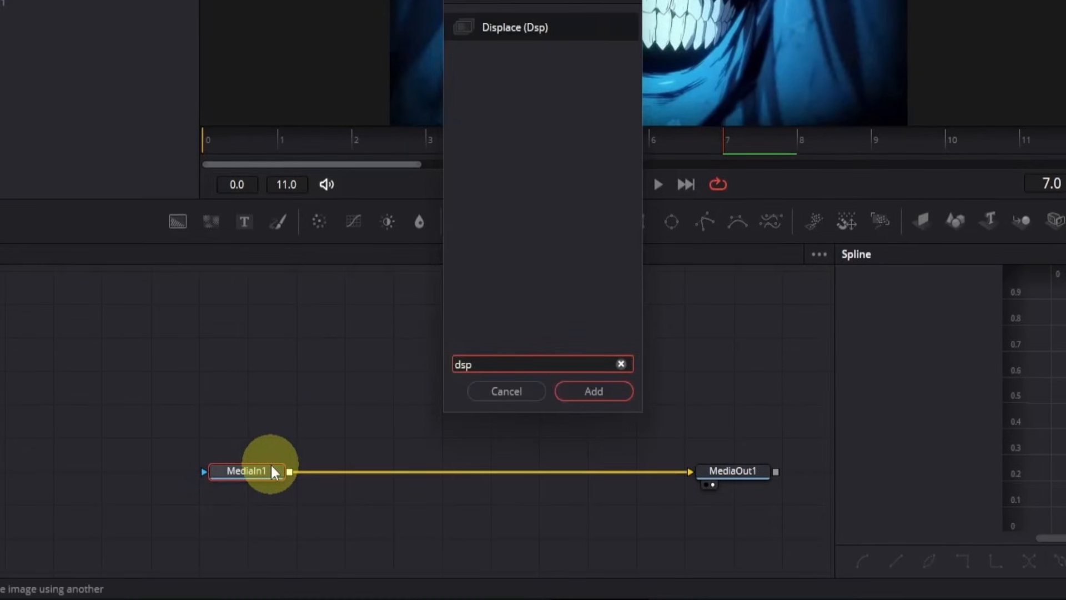
{"action": "key", "text": "Return"}
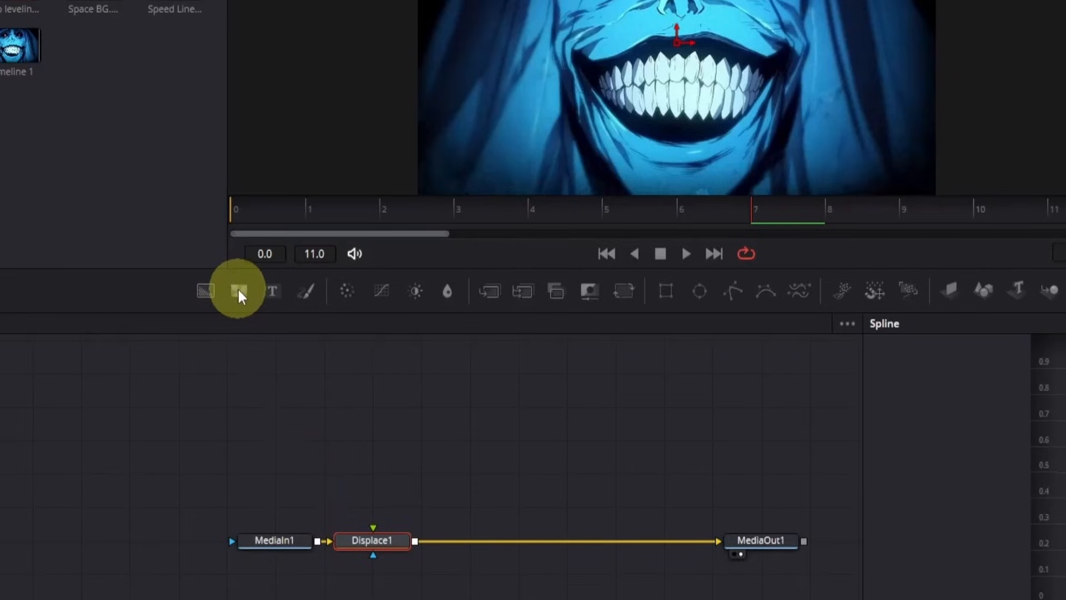
{"action": "left_click_drag", "start_coordinate": [239, 294], "coordinate": [447, 447]}
{"action": "left_click_drag", "start_coordinate": [454, 491], "coordinate": [383, 540]}
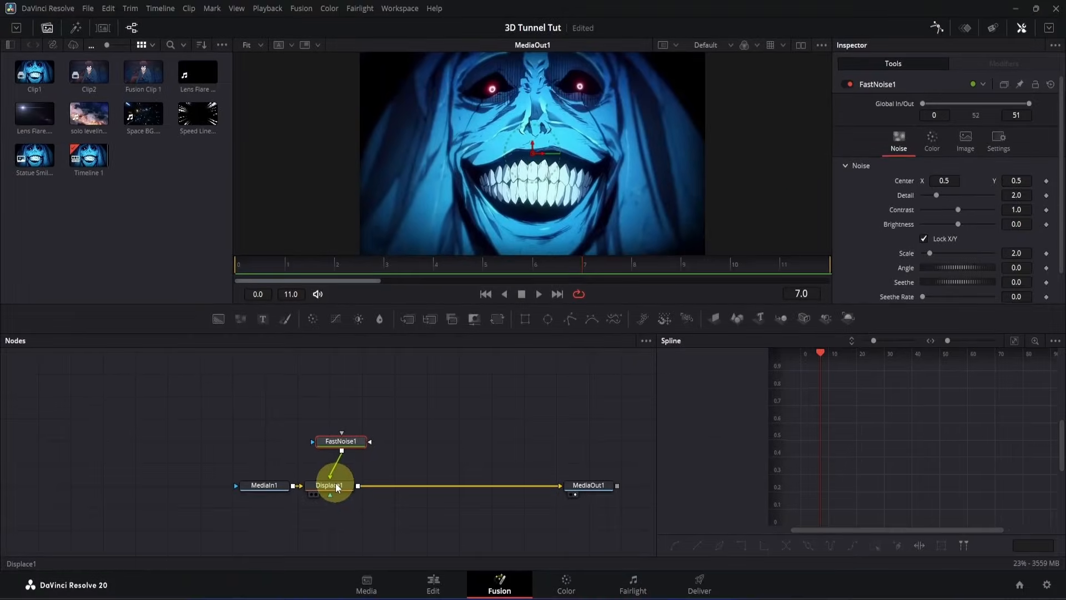
Step: Keyframe the Displace1 node's Refraction Strength at frame 0 and raise it to 0.86
{"action": "left_click", "coordinate": [335, 482]}
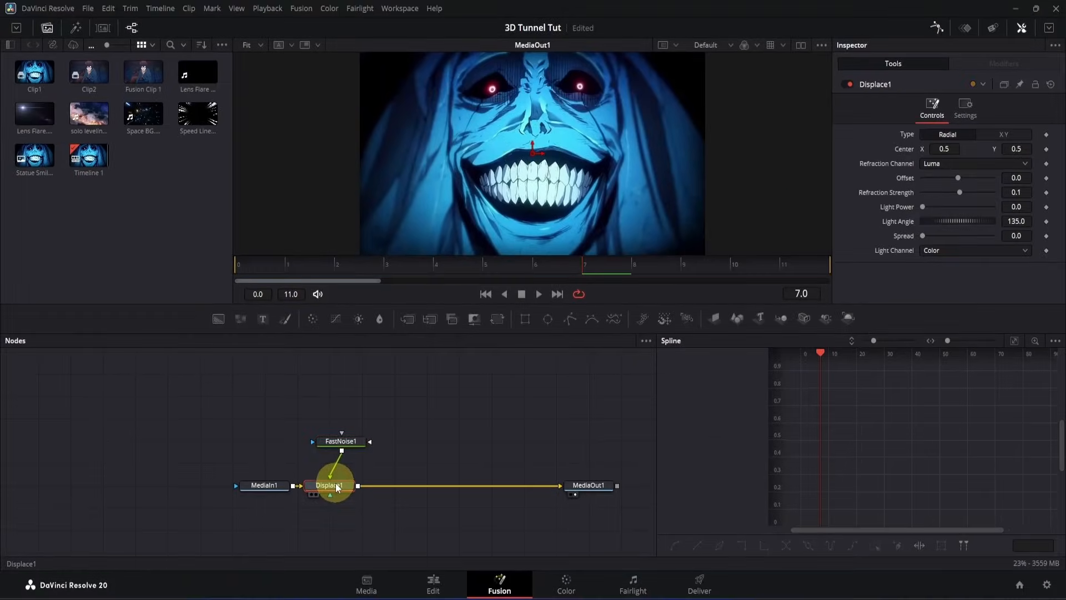
{"action": "left_click", "coordinate": [232, 258]}
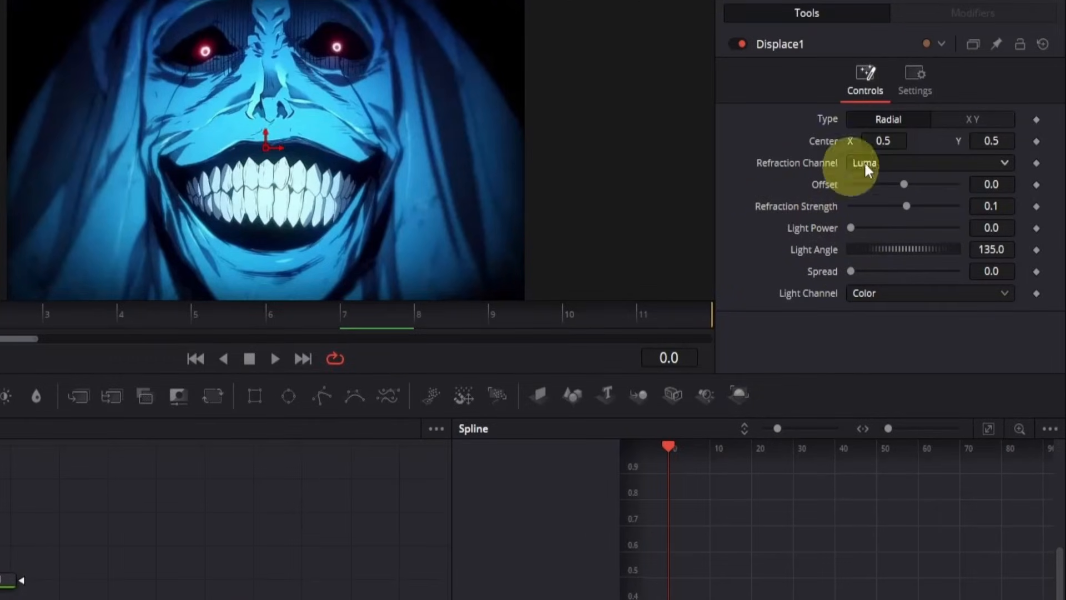
{"action": "left_click", "coordinate": [1036, 206]}
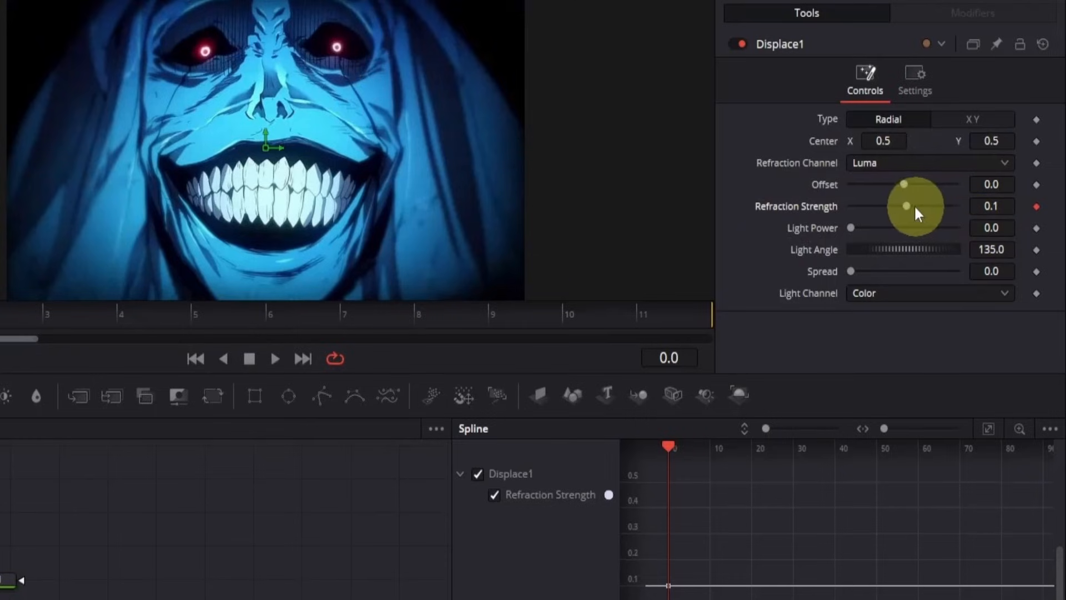
{"action": "left_click_drag", "start_coordinate": [915, 209], "coordinate": [929, 210]}
Step: Set Displace1's Refraction Strength to 0.0 at frame 11
{"action": "left_click_drag", "start_coordinate": [620, 308], "coordinate": [649, 316]}
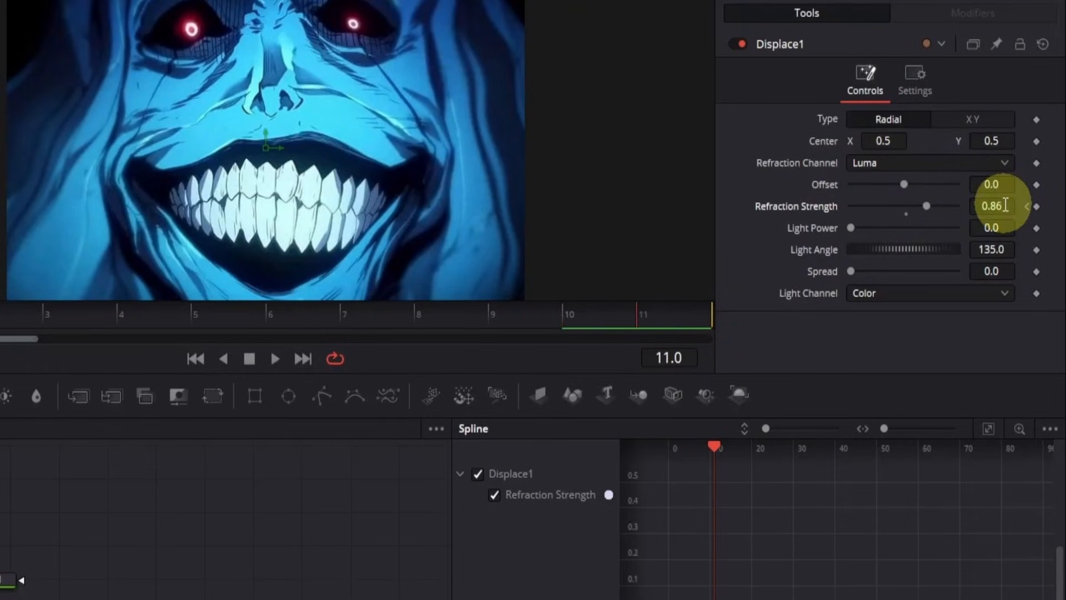
{"action": "left_click", "coordinate": [1005, 207]}
{"action": "double_click", "coordinate": [1006, 206]}
{"action": "type", "text": "0"}
{"action": "key", "text": "Return"}
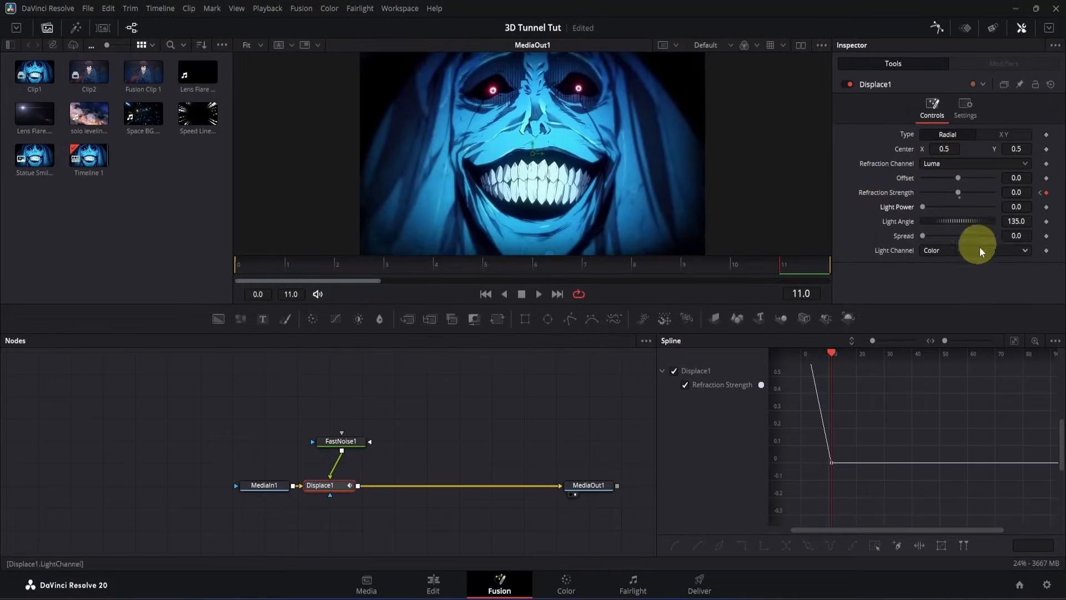
Step: Smooth both Refraction Strength keyframes in the spline graph
{"action": "left_click", "coordinate": [1014, 341]}
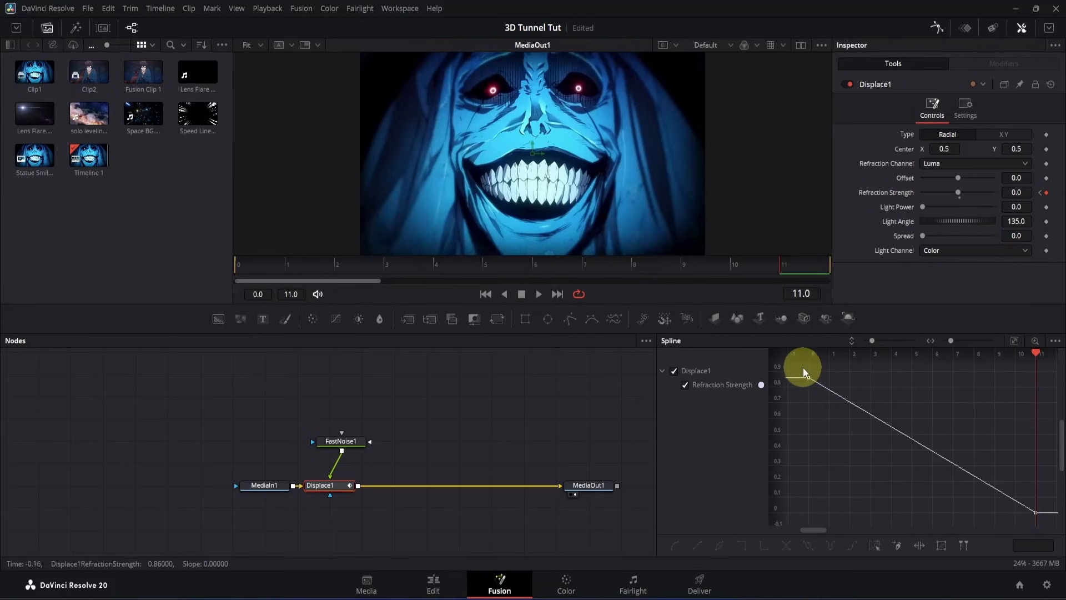
{"action": "left_click_drag", "start_coordinate": [804, 368], "coordinate": [1060, 560]}
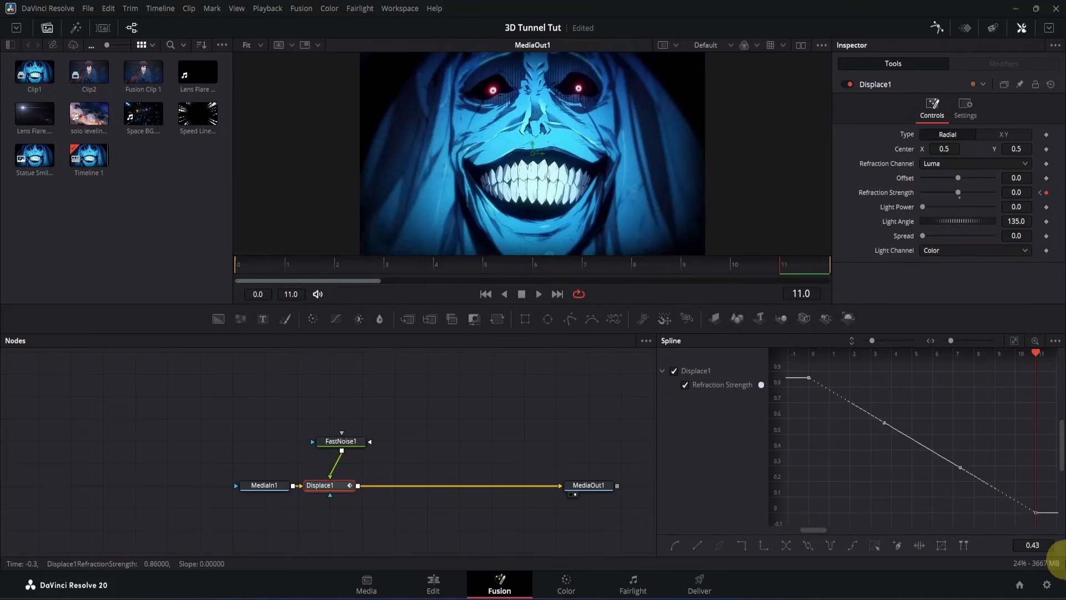
{"action": "key", "text": "s"}
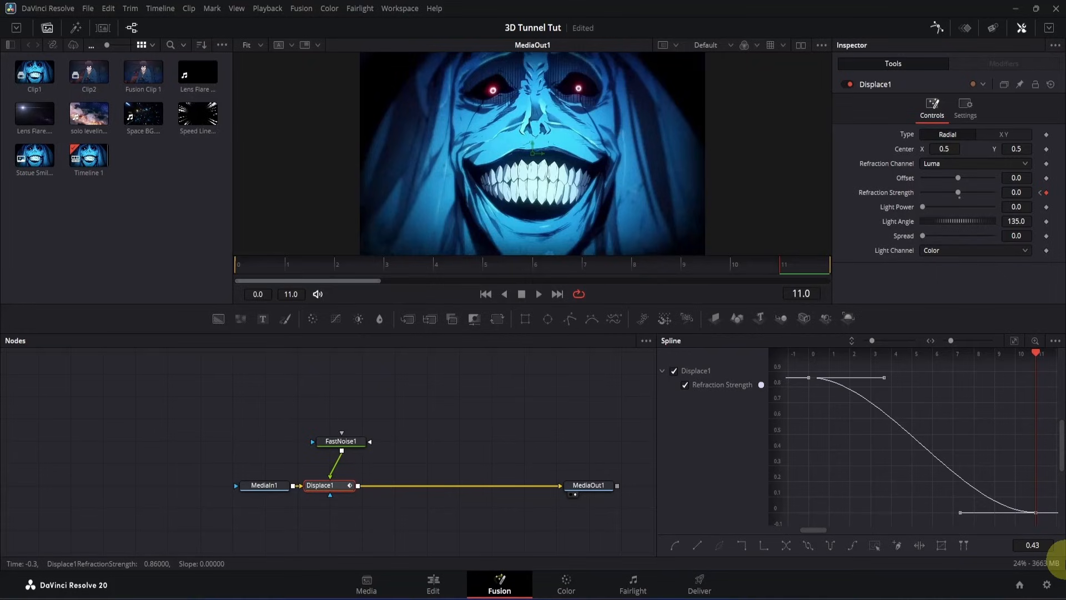
{"action": "key", "text": "ctrl+s"}
Step: Insert a Transform node after Displace1 and animate its Size from 0.9 at frame 0 to 1.0 at frame 11
{"action": "left_click", "coordinate": [504, 324]}
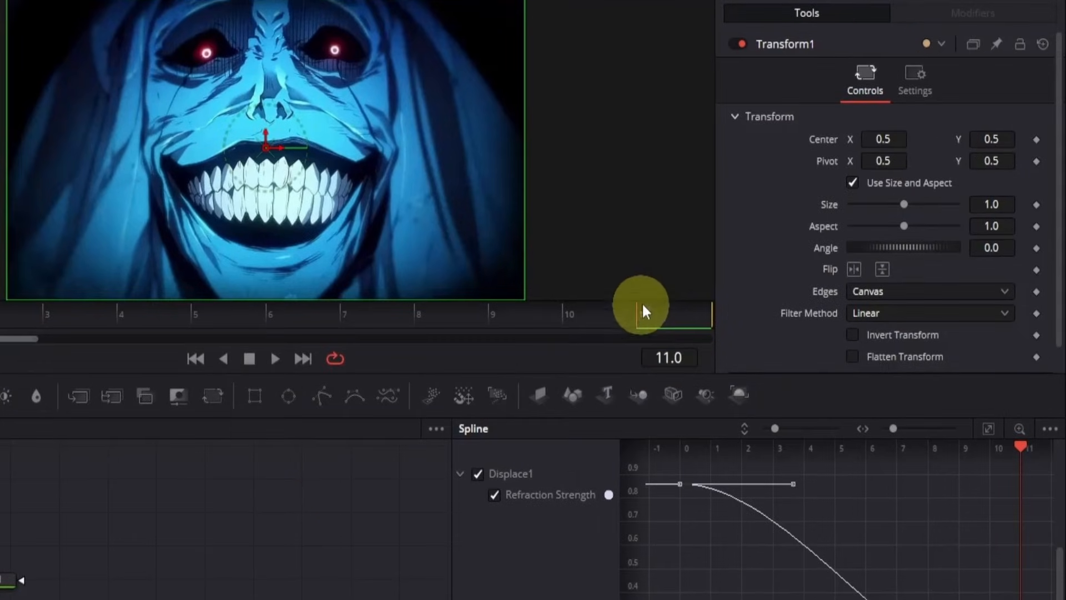
{"action": "left_click", "coordinate": [1036, 205]}
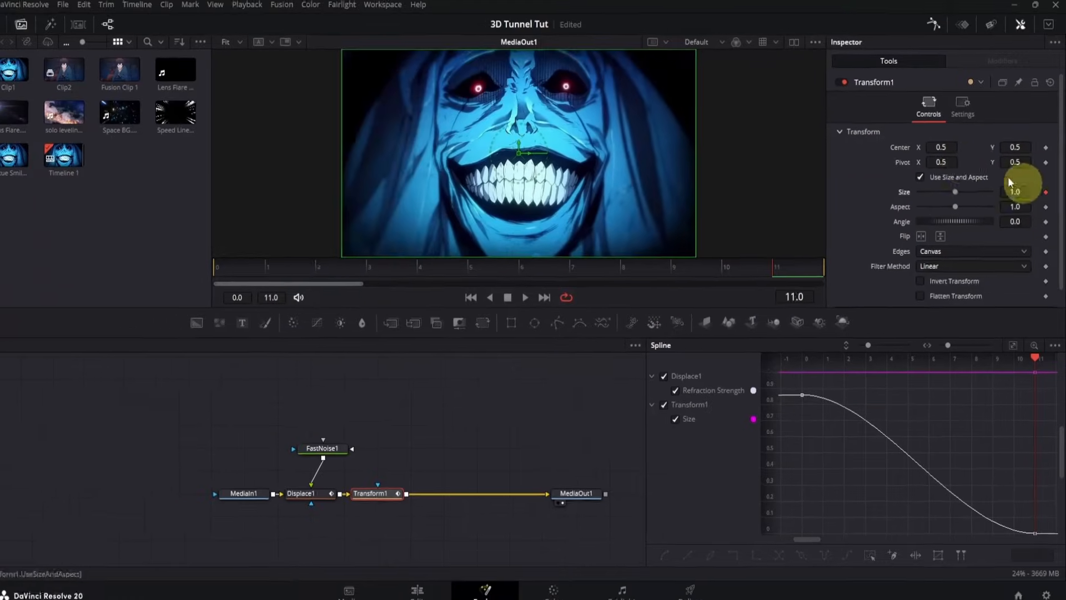
{"action": "left_click_drag", "start_coordinate": [602, 262], "coordinate": [258, 279]}
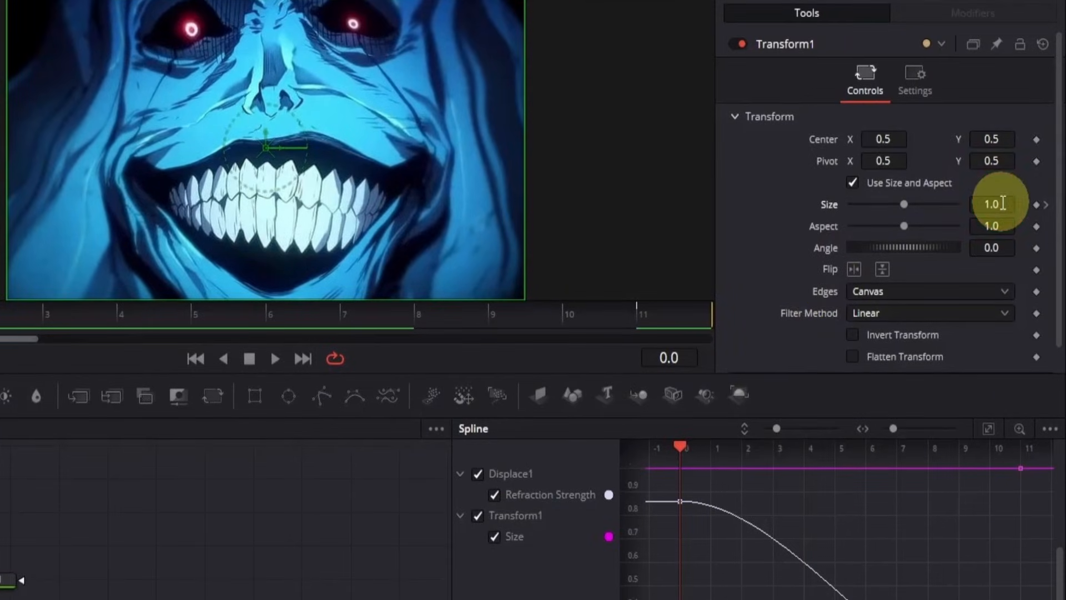
{"action": "left_click", "coordinate": [1010, 199]}
{"action": "key", "text": "BackSpace"}
{"action": "key", "text": "BackSpace"}
{"action": "key", "text": "BackSpace"}
{"action": "type", "text": ".9"}
{"action": "key", "text": "Return"}
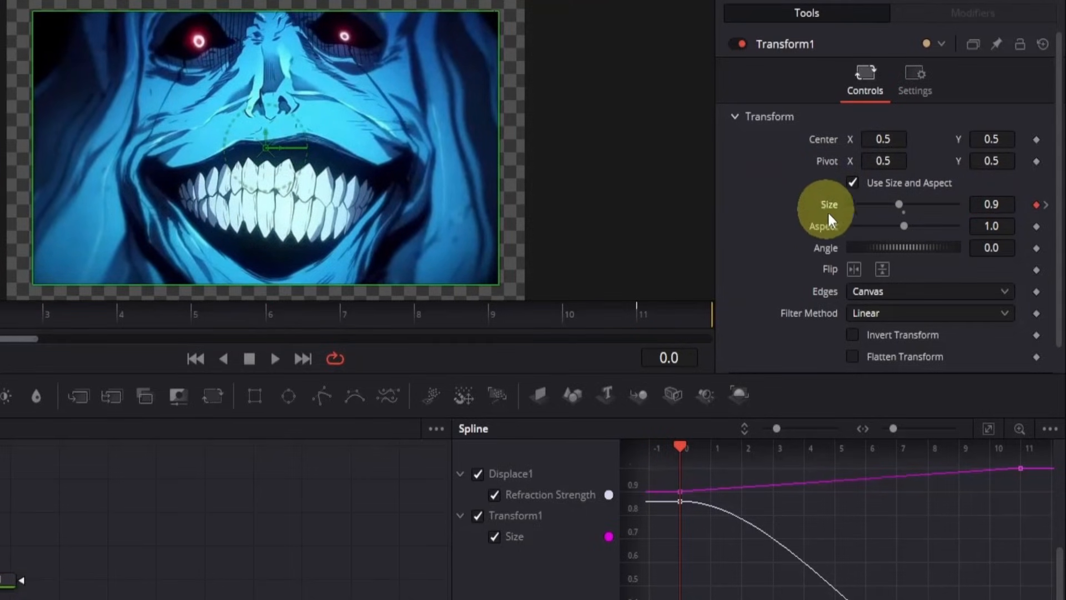
Step: Set the Transform node's Edges to Mirror and smooth both Size keyframes in the spline graph
{"action": "left_click", "coordinate": [858, 292]}
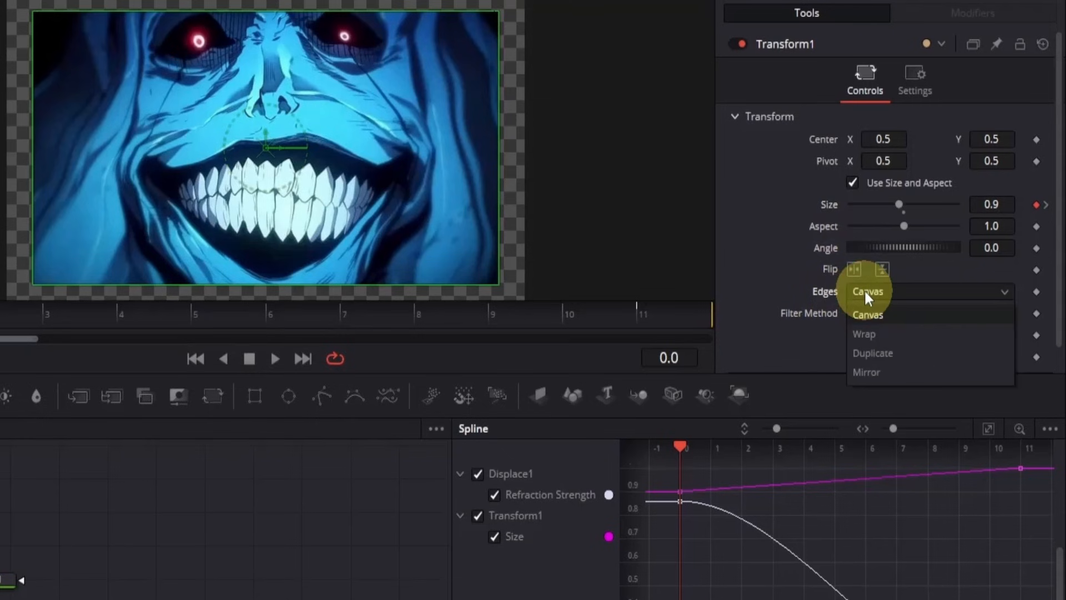
{"action": "left_click", "coordinate": [889, 371]}
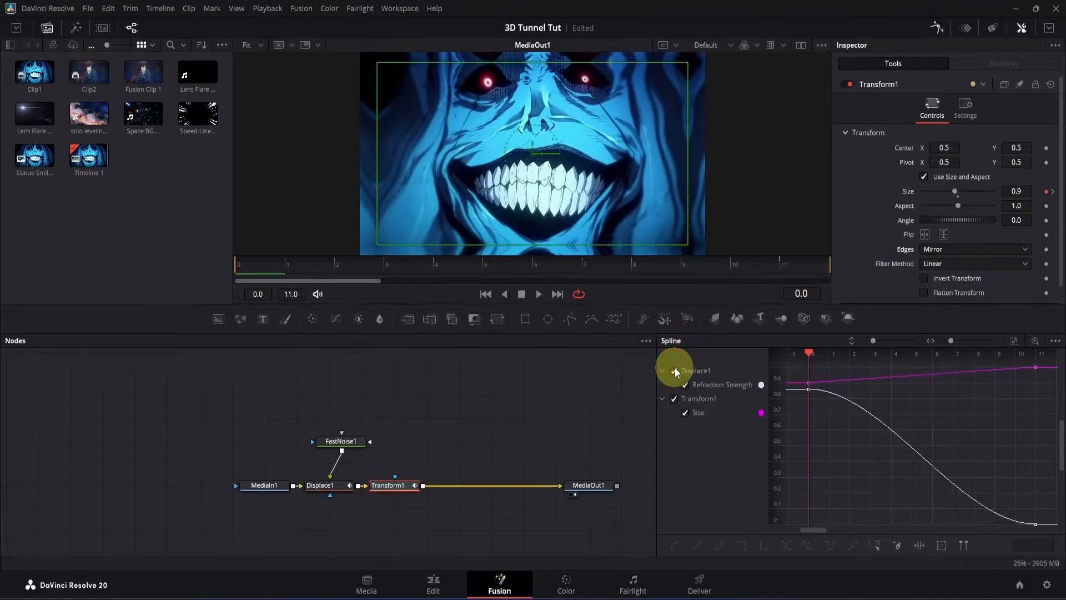
{"action": "left_click", "coordinate": [675, 370]}
{"action": "left_click", "coordinate": [1015, 342]}
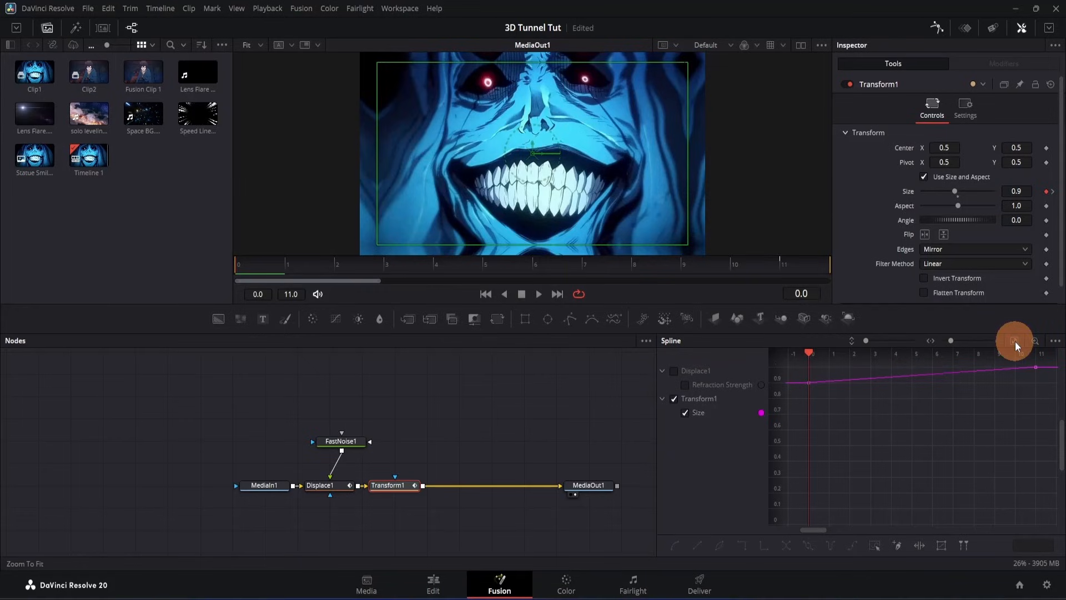
{"action": "left_click_drag", "start_coordinate": [1044, 369], "coordinate": [794, 522]}
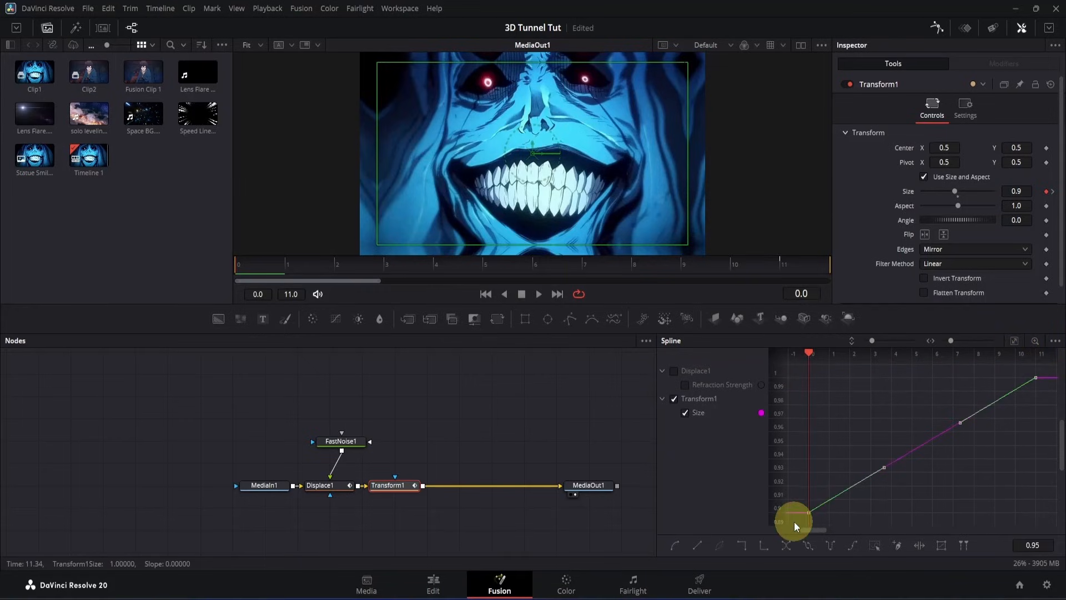
{"action": "key", "text": "s"}
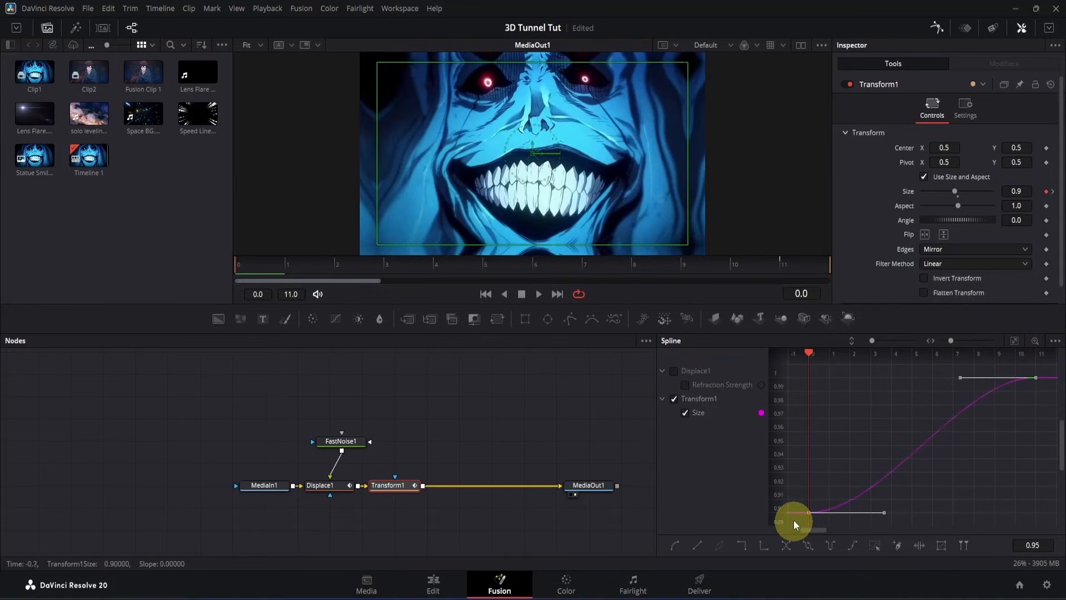
Step: Return to the edit timeline and play back the tunnel transition
{"action": "left_click", "coordinate": [431, 581]}
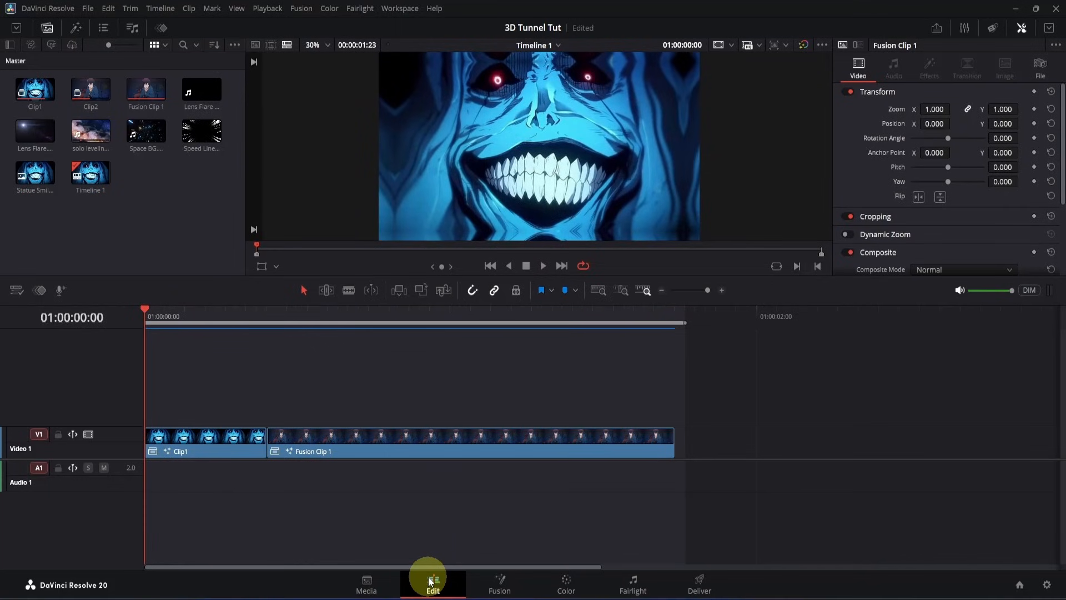
{"action": "key", "text": "space"}
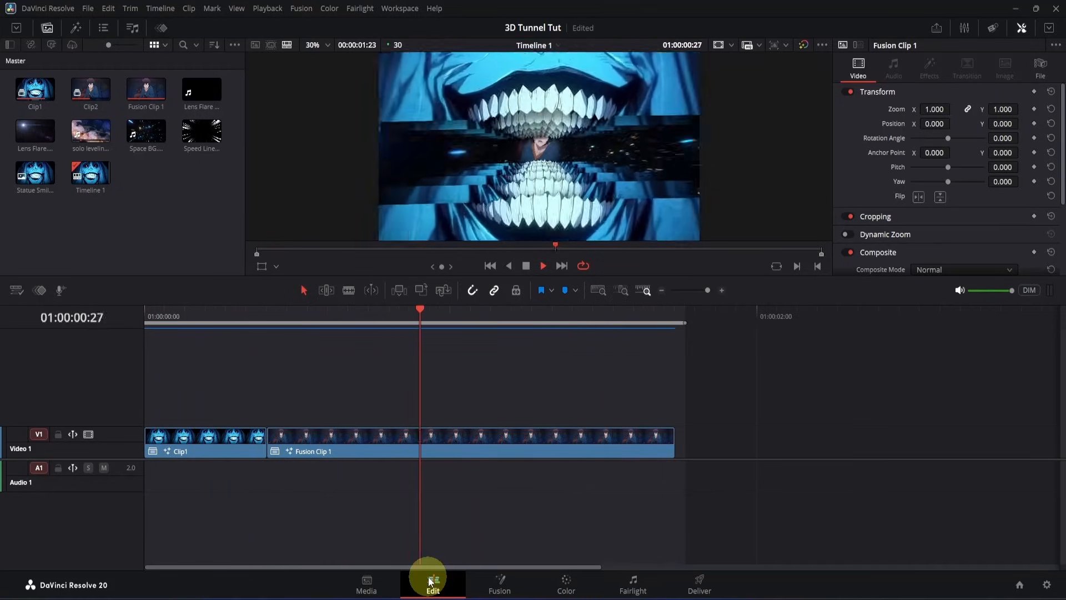
{"action": "key", "text": "space"}
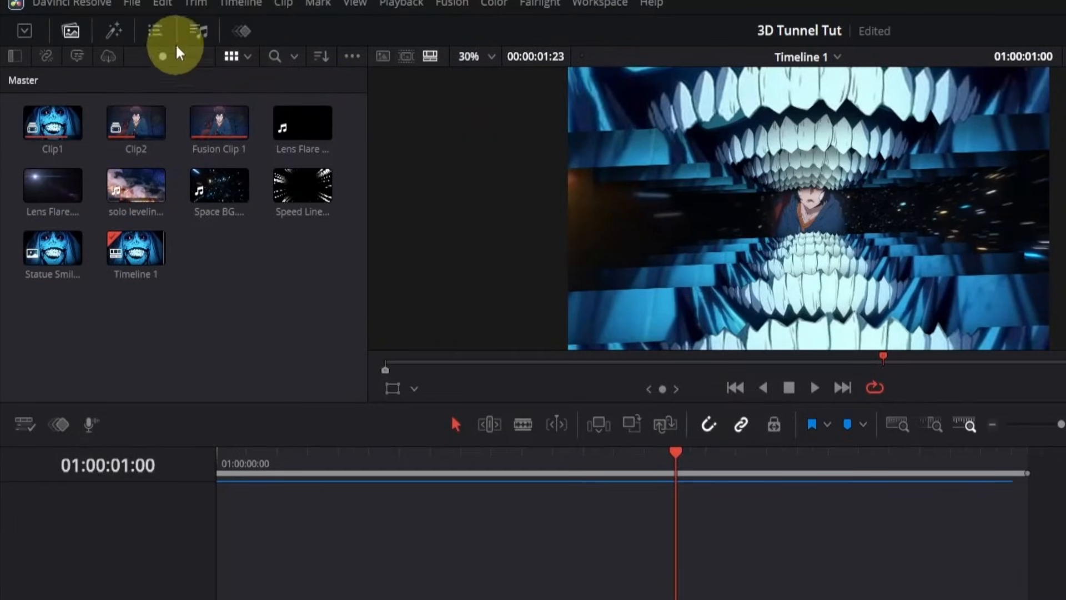
Step: Add an Adjustment Clip on a new video track above Clip1 and Fusion Clip 1, starting at the timeline's beginning
{"action": "left_click", "coordinate": [112, 29]}
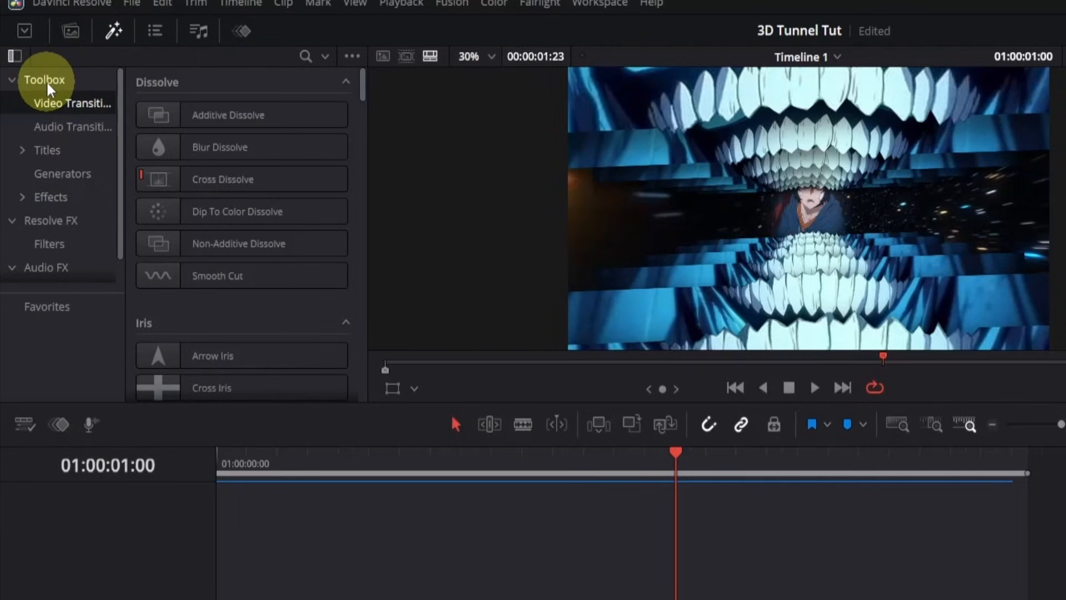
{"action": "left_click", "coordinate": [44, 198]}
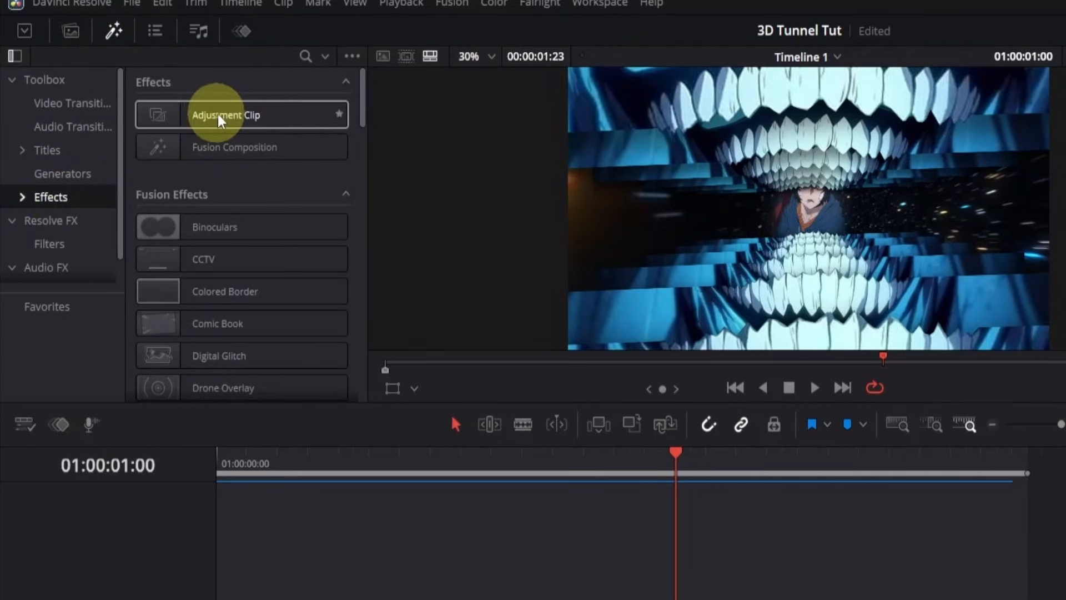
{"action": "left_click_drag", "start_coordinate": [205, 113], "coordinate": [618, 586]}
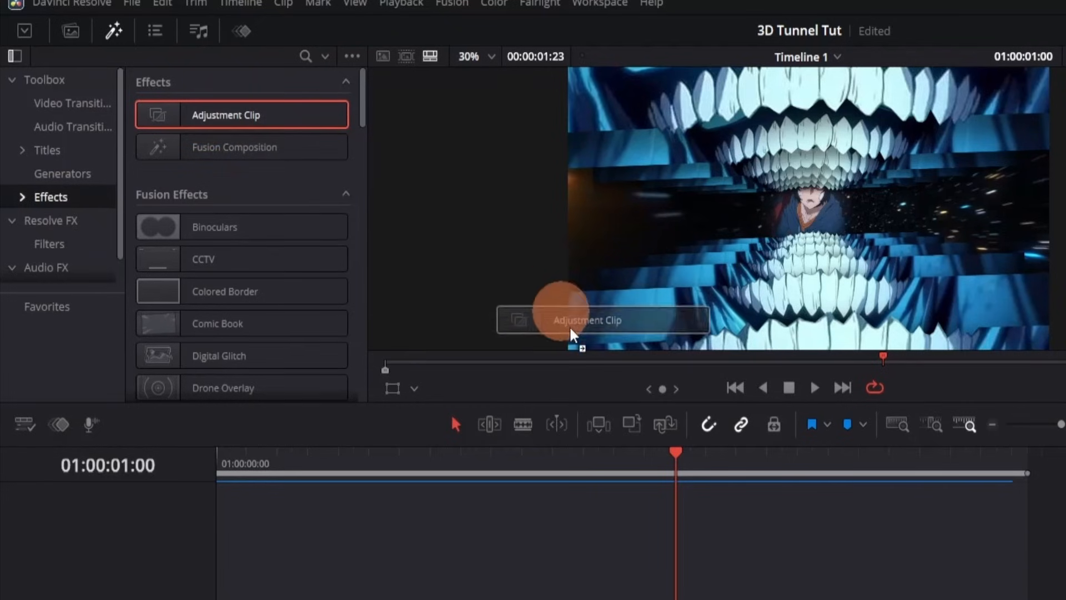
{"action": "left_click_drag", "start_coordinate": [532, 509], "coordinate": [177, 503]}
{"action": "left_click_drag", "start_coordinate": [137, 394], "coordinate": [137, 393]}
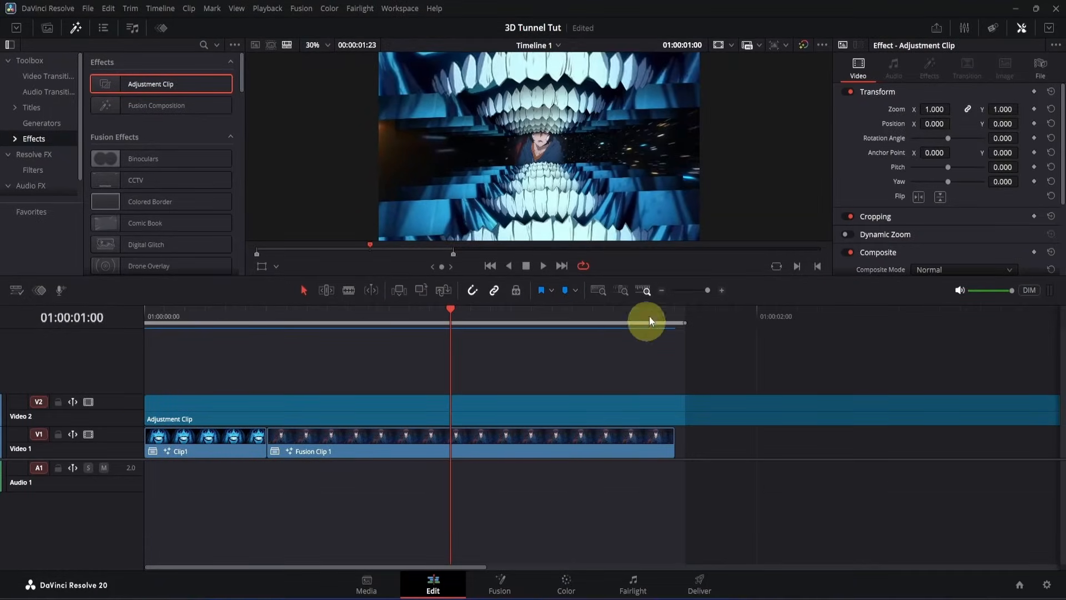
Step: Split the Adjustment Clip at 01:00:01:22, where Fusion Clip 1 ends, and delete the excess part
{"action": "left_click_drag", "start_coordinate": [649, 315], "coordinate": [678, 318]}
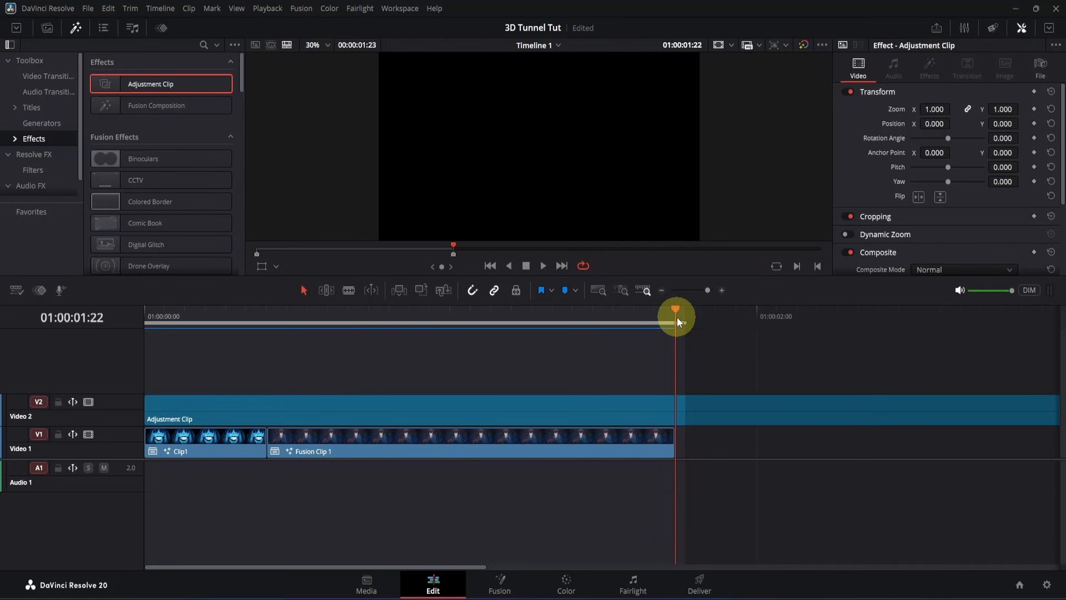
{"action": "key", "text": "ctrl+b"}
{"action": "left_click", "coordinate": [716, 403]}
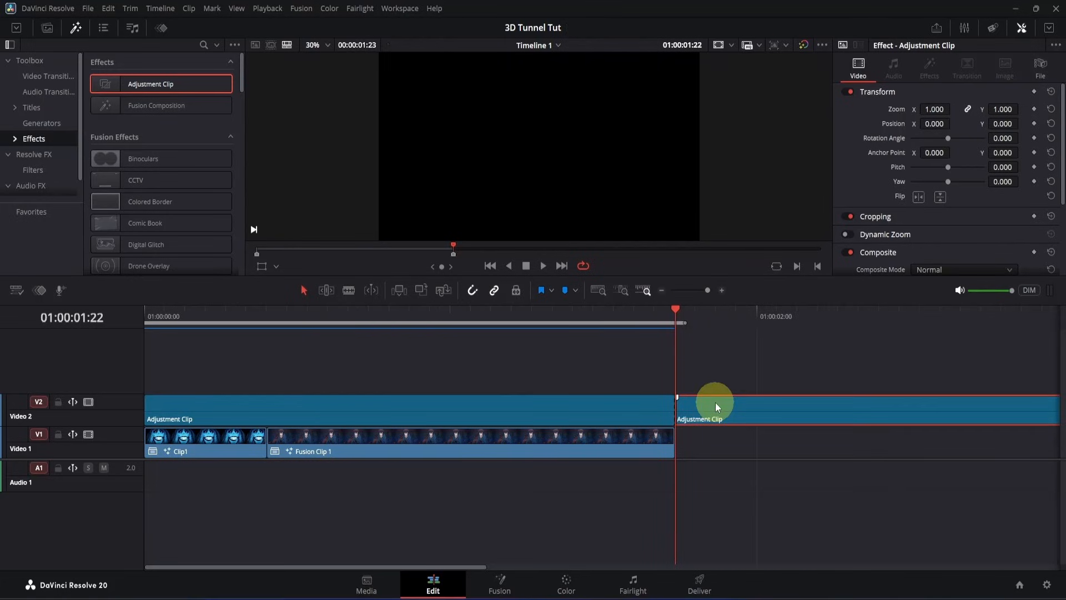
{"action": "key", "text": "Delete"}
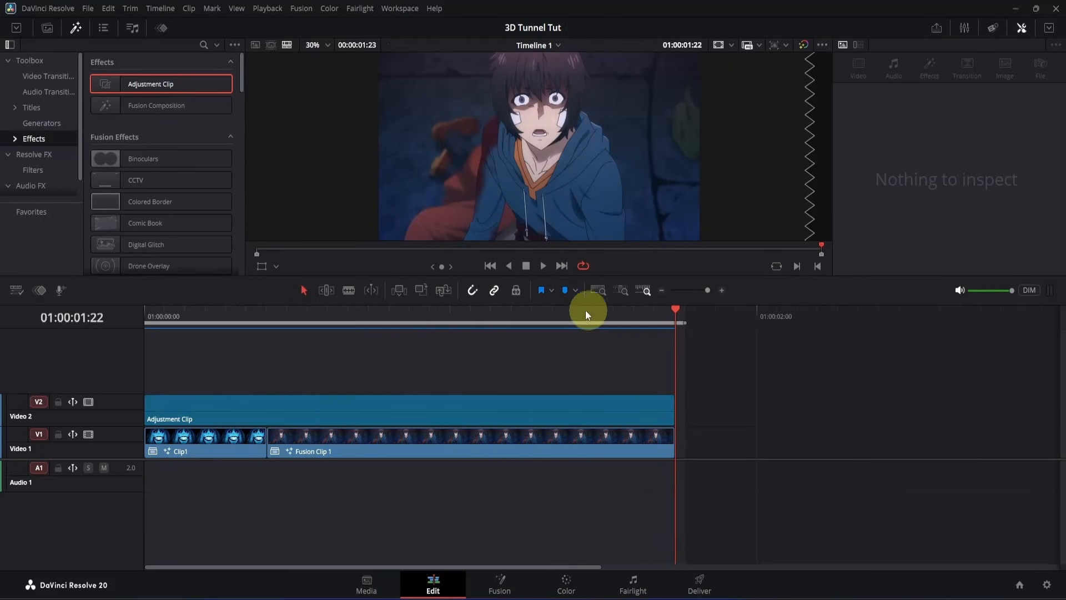
Step: Open the Adjustment Clip in the Fusion page at 01:00:01:06 and merge the first Lens Flare clip over MediaIn1
{"action": "left_click", "coordinate": [511, 311]}
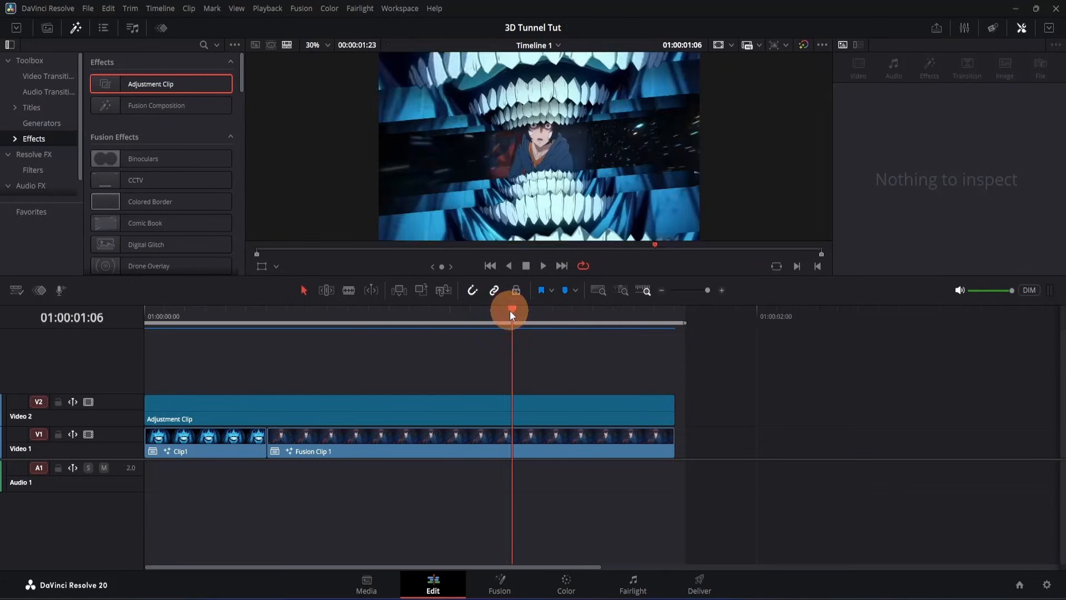
{"action": "left_click", "coordinate": [501, 580]}
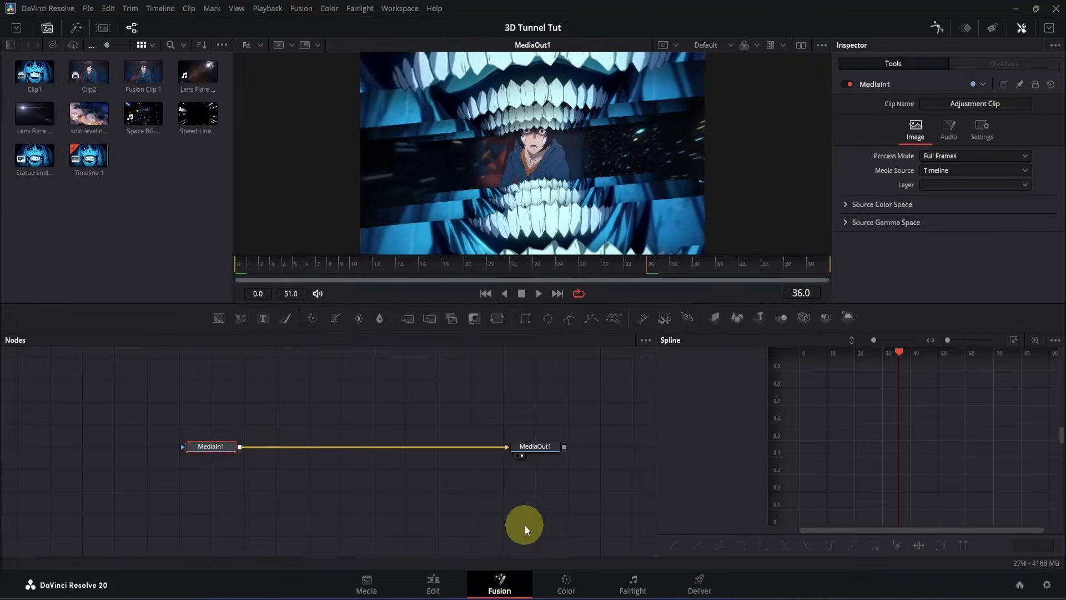
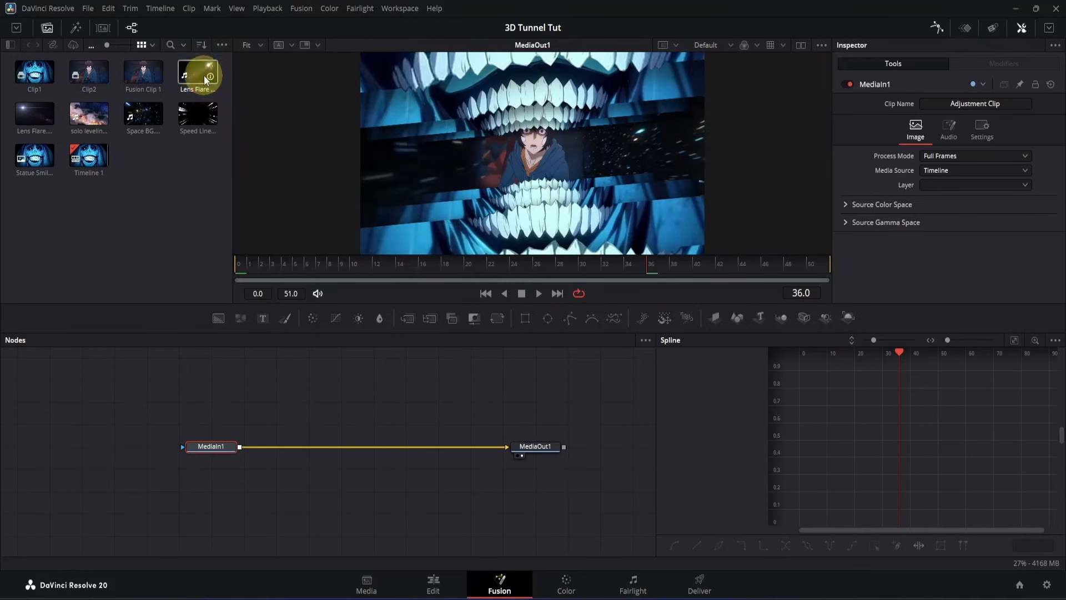
{"action": "left_click_drag", "start_coordinate": [204, 76], "coordinate": [239, 447]}
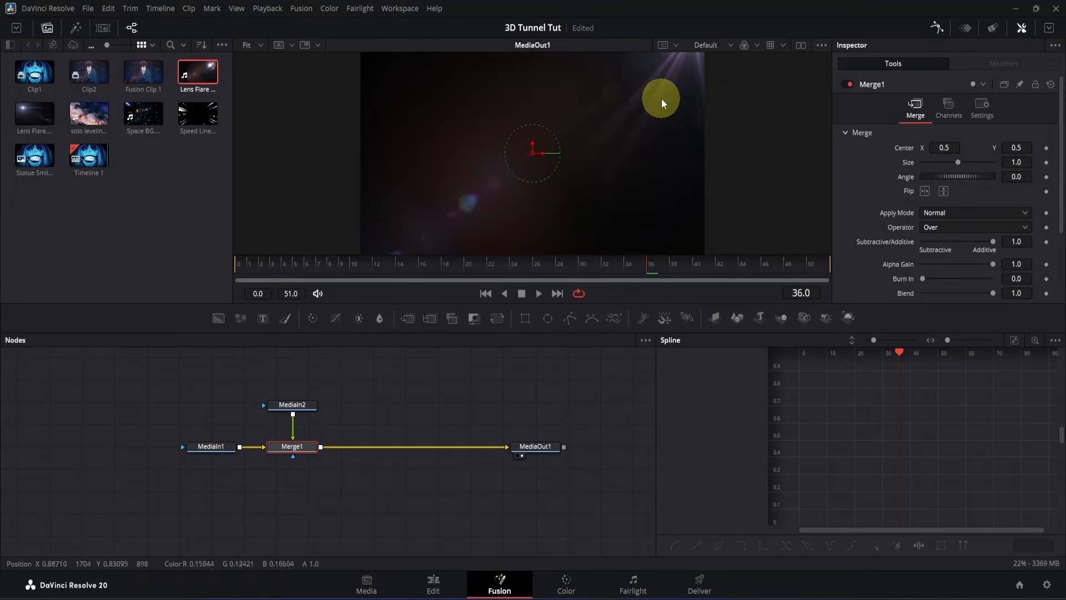
{"action": "key", "text": "ctrl+s"}
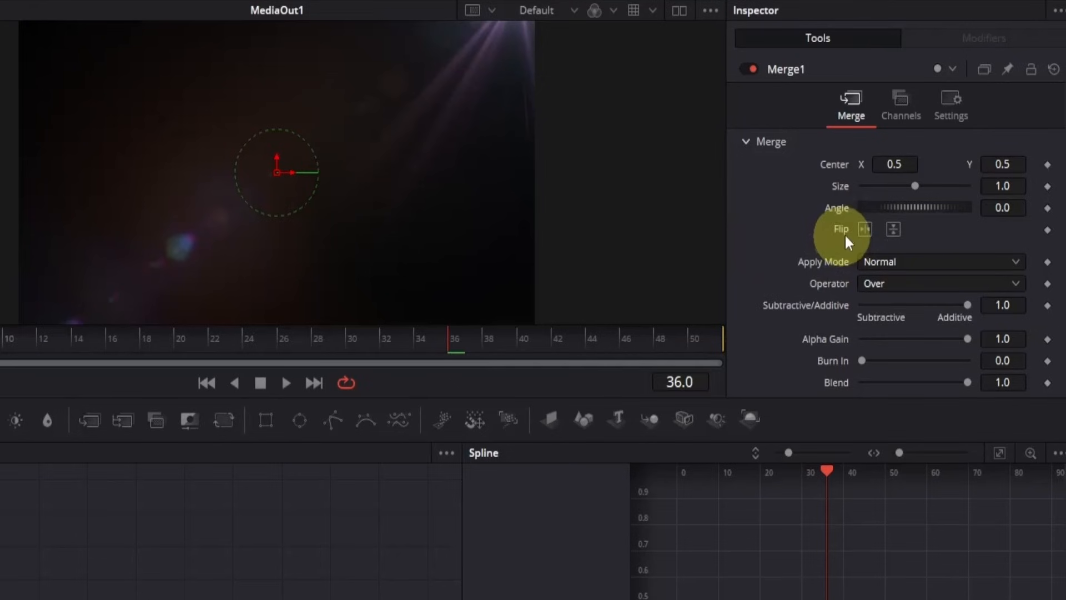
Step: Flip the lens flare horizontally in Merge1 and keyframe its Blend at 1.0 on frame 0
{"action": "left_click", "coordinate": [865, 230]}
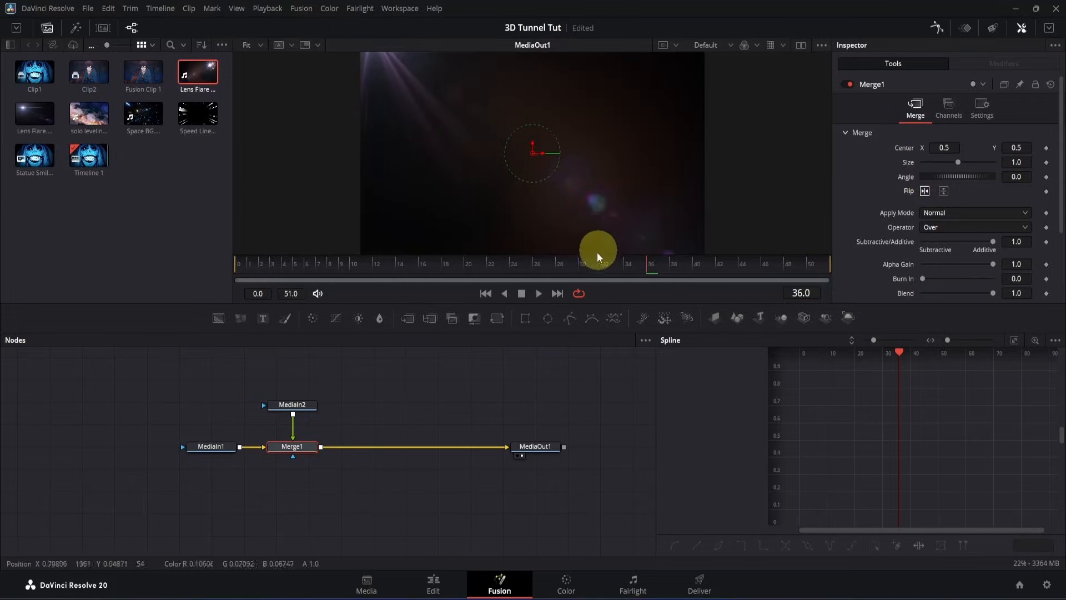
{"action": "left_click_drag", "start_coordinate": [525, 261], "coordinate": [180, 257]}
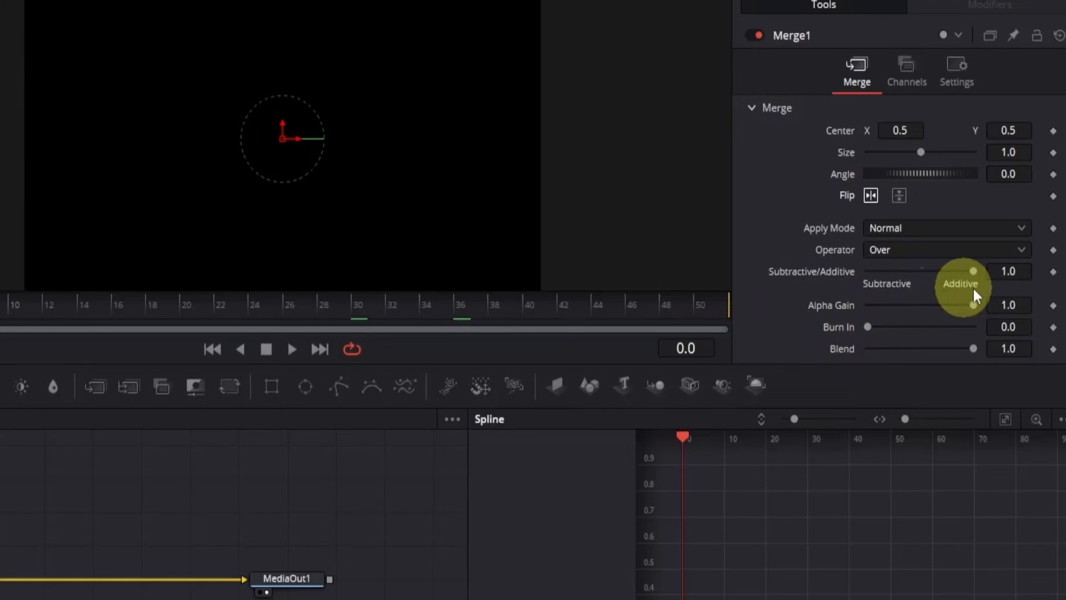
{"action": "left_click", "coordinate": [1053, 348]}
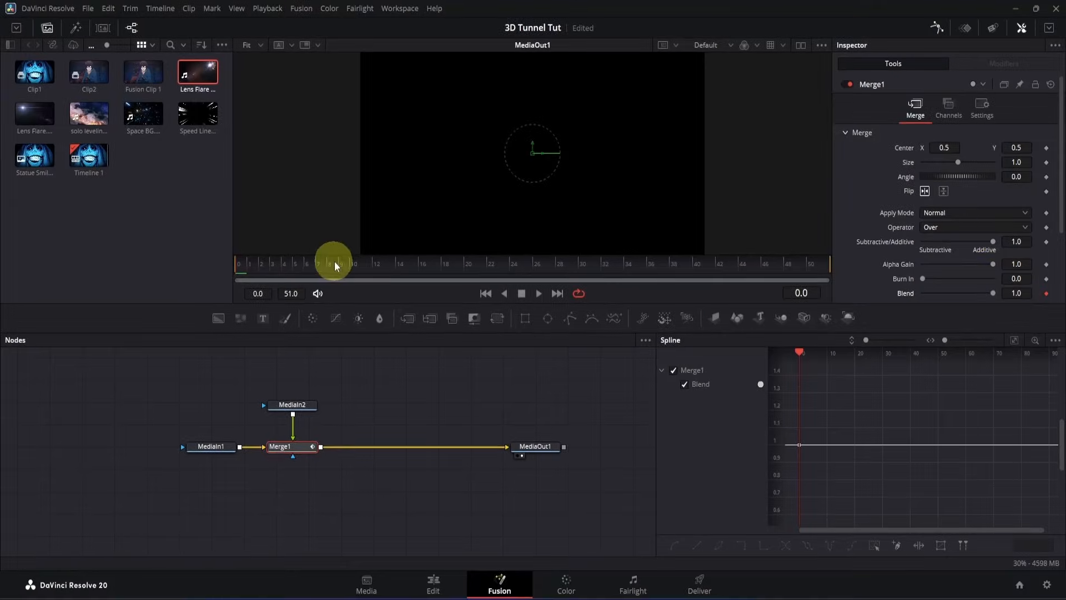
Step: Keyframe Merge1's Blend at 0.0 on frame 10 and ease the curve between both keyframes with In Cubic
{"action": "left_click", "coordinate": [352, 266]}
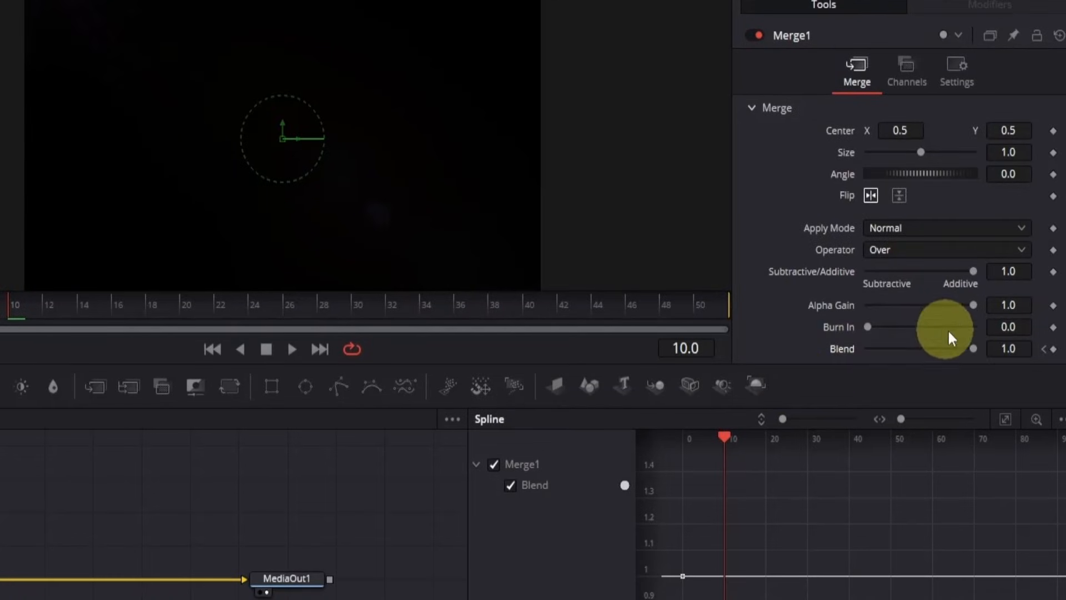
{"action": "left_click_drag", "start_coordinate": [973, 349], "coordinate": [867, 349]}
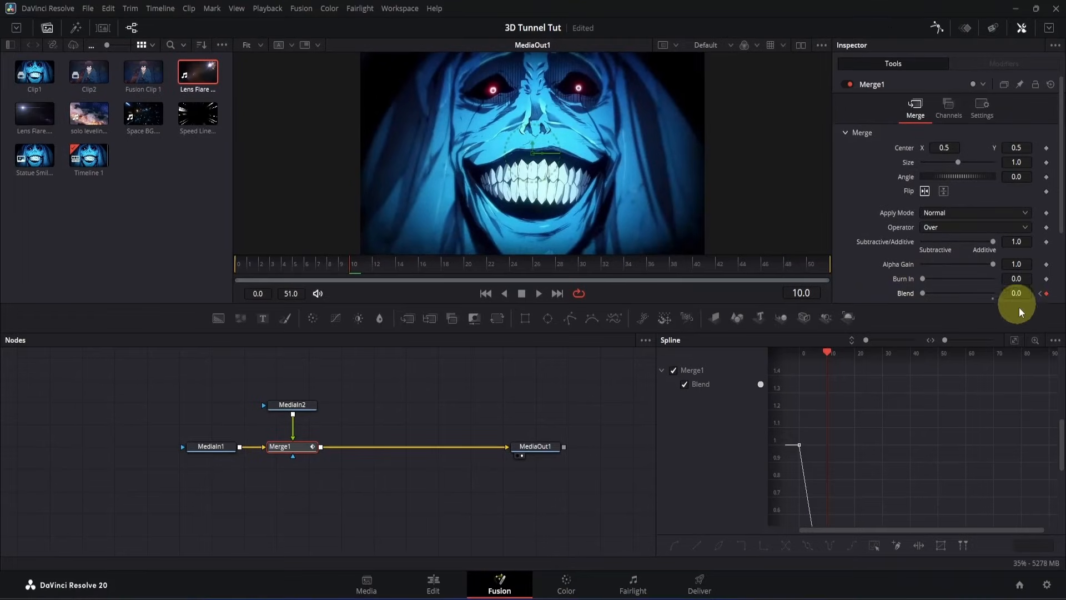
{"action": "left_click", "coordinate": [1016, 339]}
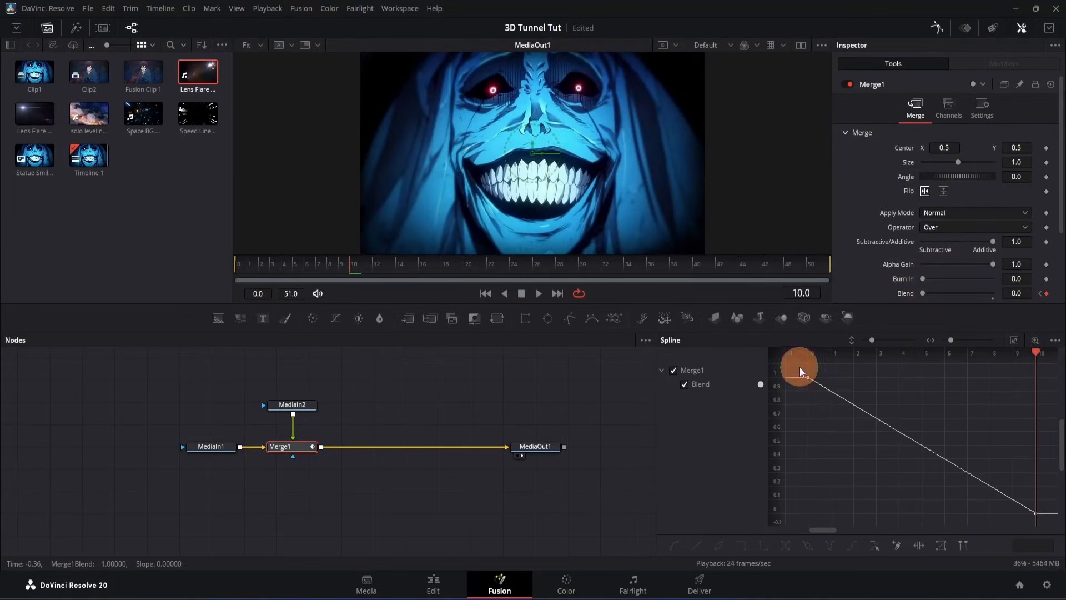
{"action": "left_click_drag", "start_coordinate": [800, 368], "coordinate": [1042, 528]}
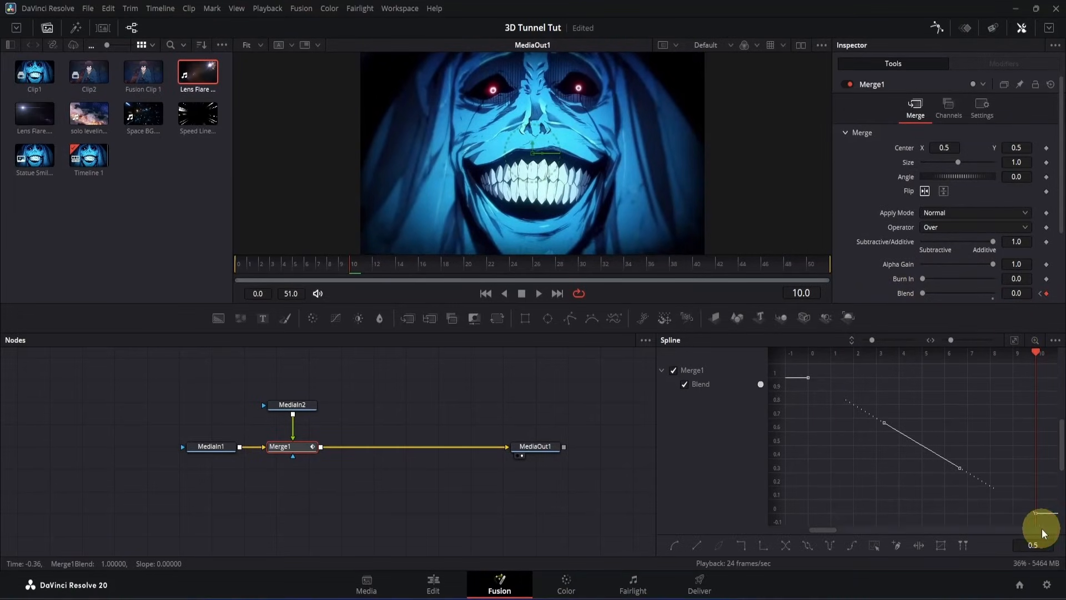
{"action": "right_click", "coordinate": [951, 404]}
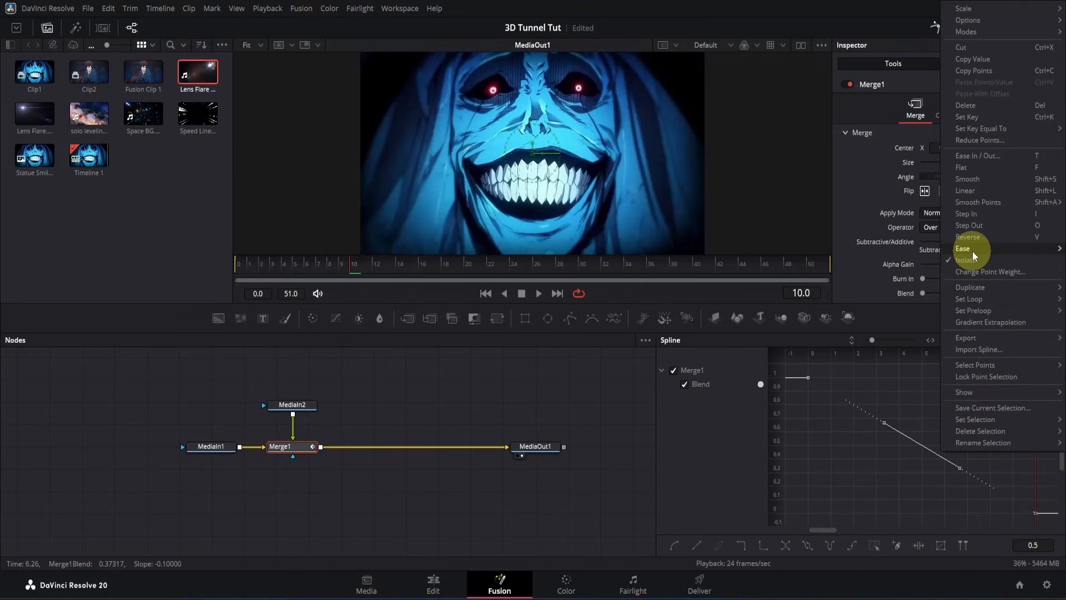
{"action": "mouse_move", "coordinate": [966, 250]}
{"action": "left_click", "coordinate": [894, 272]}
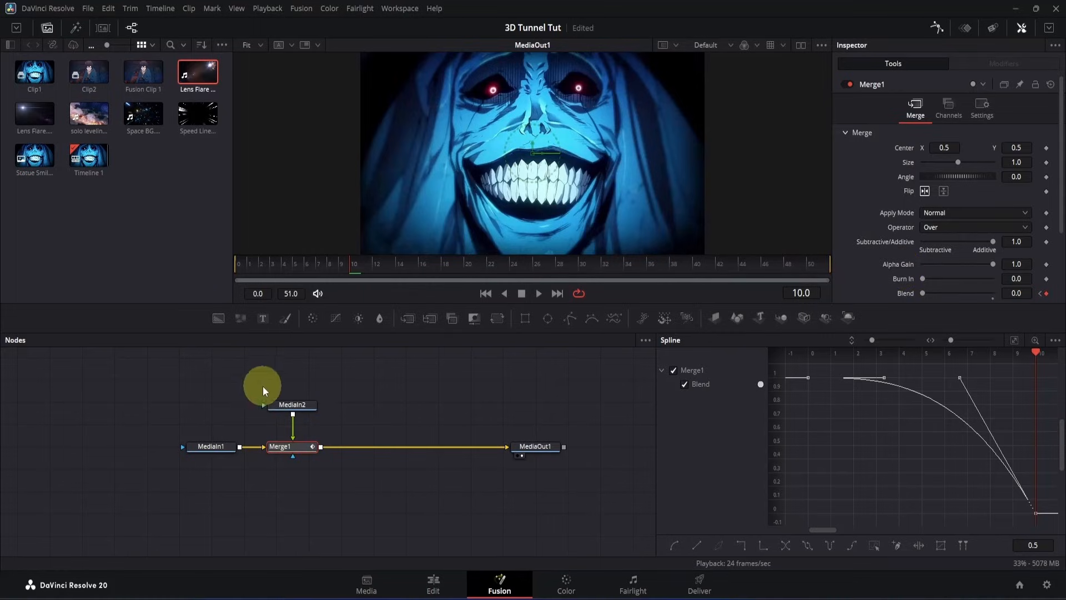
Step: Add a Background node merged over Merge1's output and arrange it above its new merge node in the main chain
{"action": "left_click", "coordinate": [223, 318]}
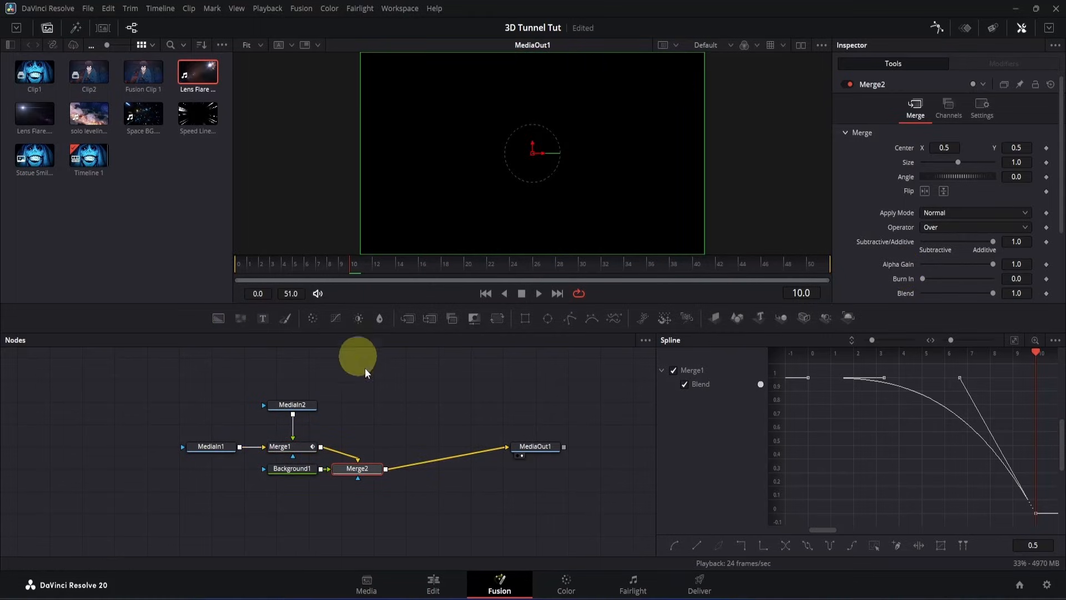
{"action": "left_click_drag", "start_coordinate": [360, 471], "coordinate": [384, 451]}
{"action": "left_click_drag", "start_coordinate": [300, 469], "coordinate": [398, 414]}
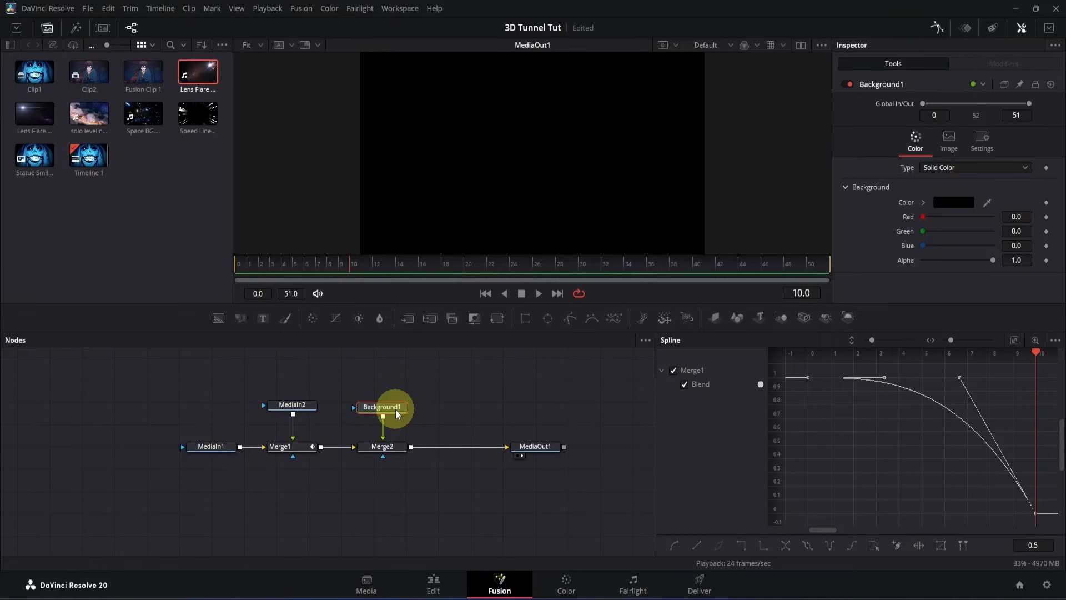
Step: Mask Background1 with an inverted Rectangle, widened to about 1.47 and heightened to about 0.95
{"action": "left_click", "coordinate": [527, 320]}
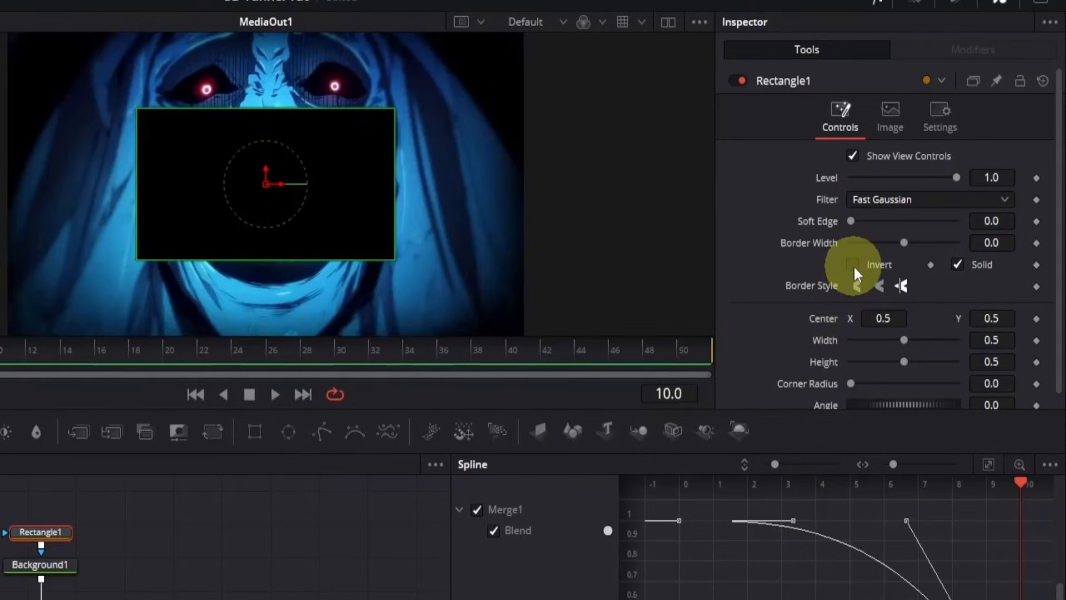
{"action": "left_click", "coordinate": [853, 264]}
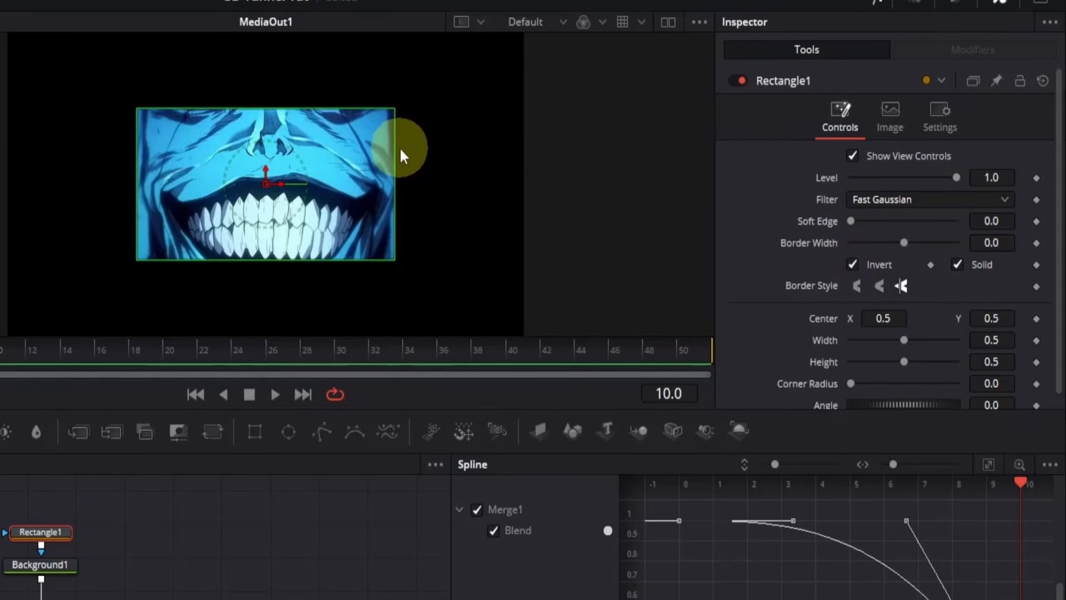
{"action": "left_click_drag", "start_coordinate": [395, 150], "coordinate": [650, 160]}
{"action": "left_click_drag", "start_coordinate": [564, 107], "coordinate": [571, 41]}
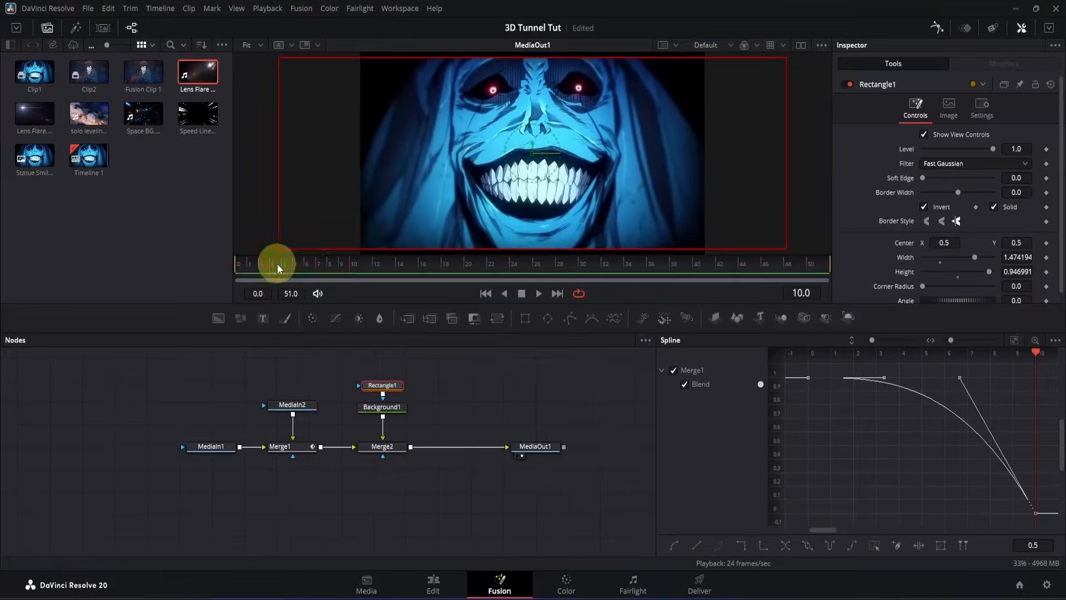
Step: Keyframe Rectangle1's Height at about 0.947 on frames 0 and 10, and at about 0.867 on frame 42
{"action": "left_click_drag", "start_coordinate": [277, 263], "coordinate": [230, 265]}
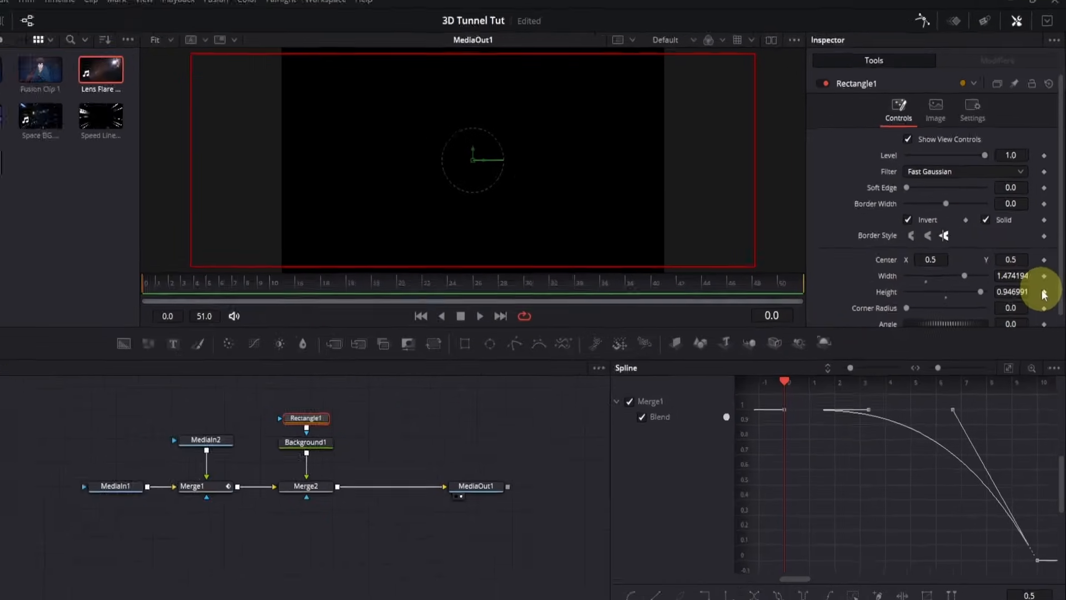
{"action": "left_click", "coordinate": [1044, 293]}
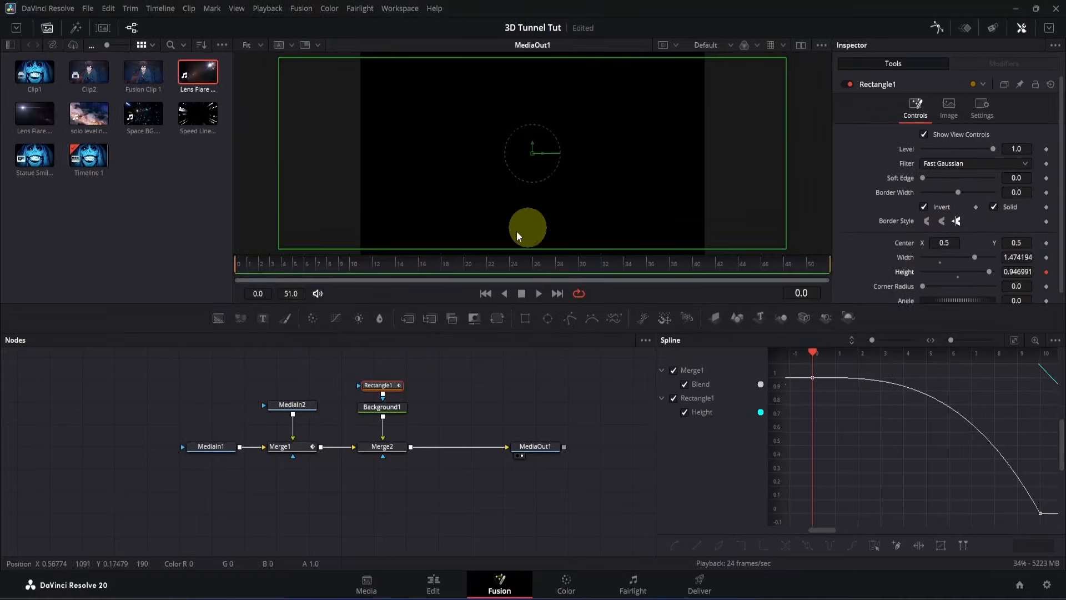
{"action": "left_click", "coordinate": [261, 282]}
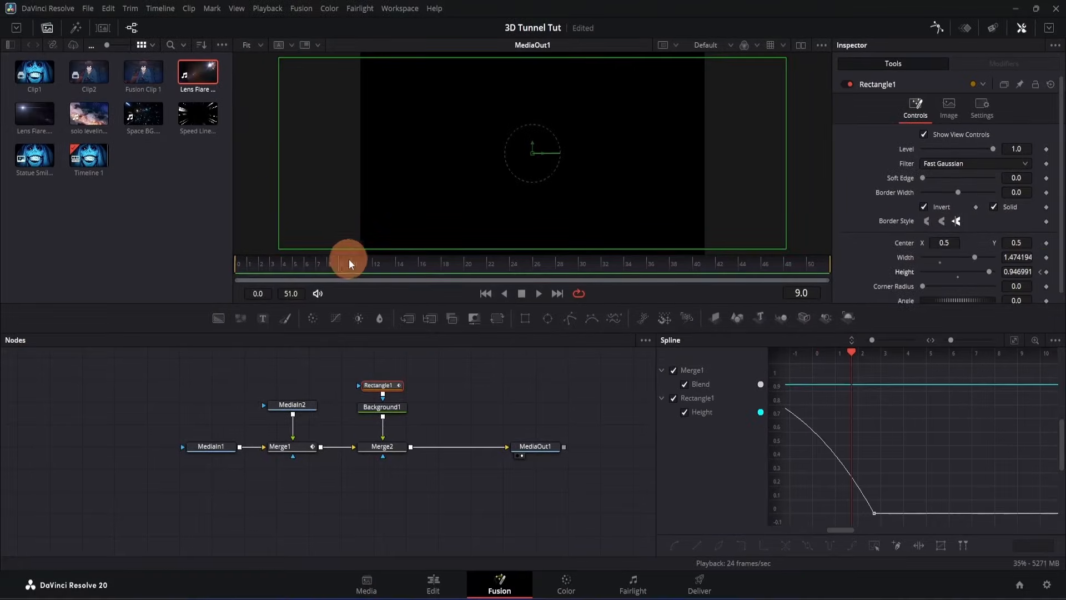
{"action": "left_click_drag", "start_coordinate": [349, 259], "coordinate": [350, 260]}
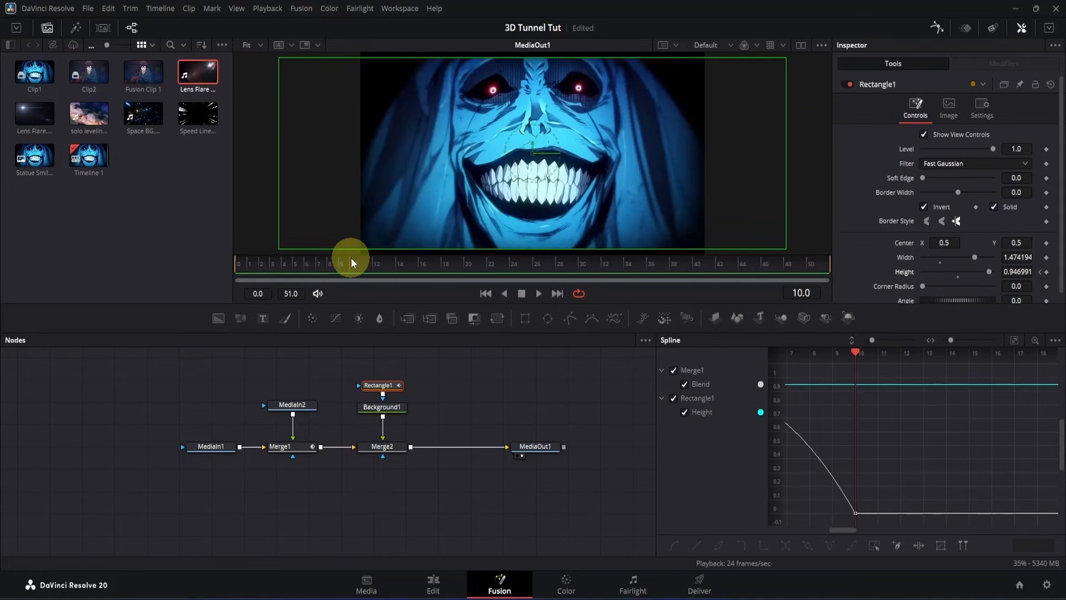
{"action": "left_click", "coordinate": [1047, 272]}
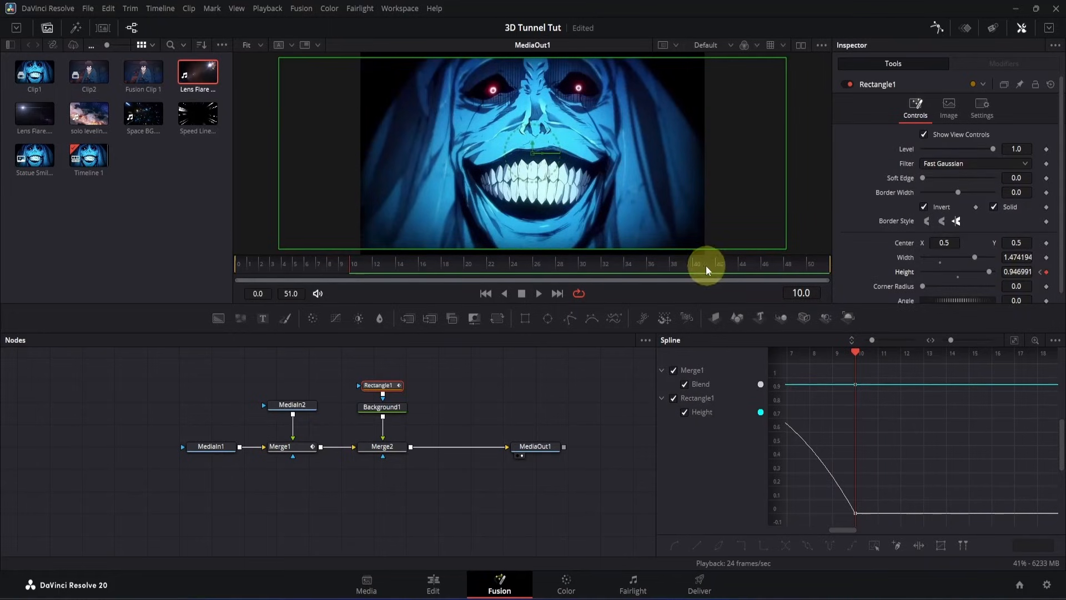
{"action": "left_click_drag", "start_coordinate": [694, 262], "coordinate": [718, 269]}
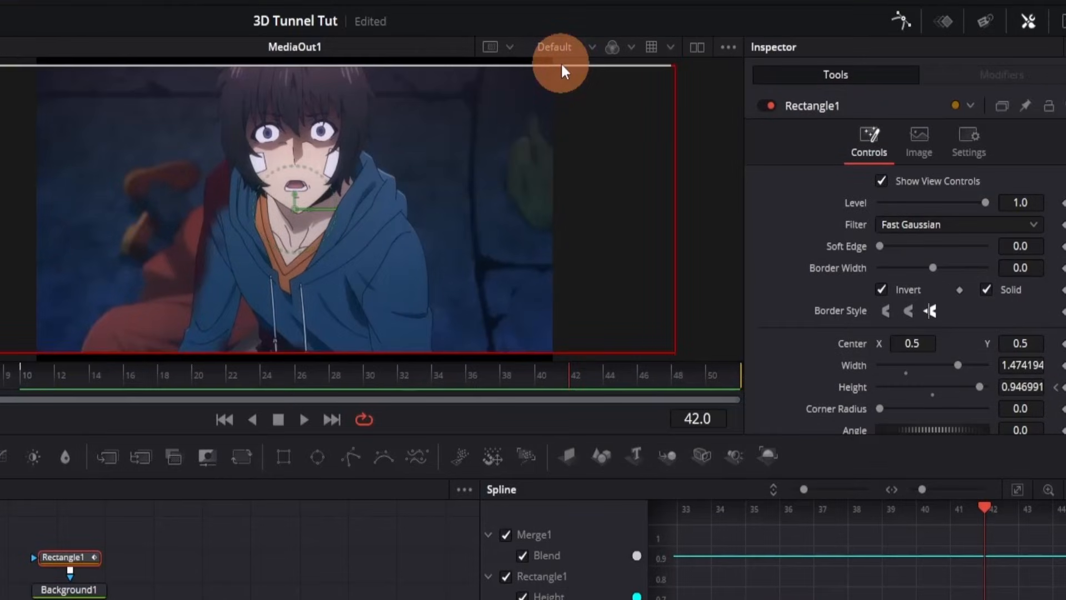
{"action": "left_click_drag", "start_coordinate": [561, 62], "coordinate": [562, 77]}
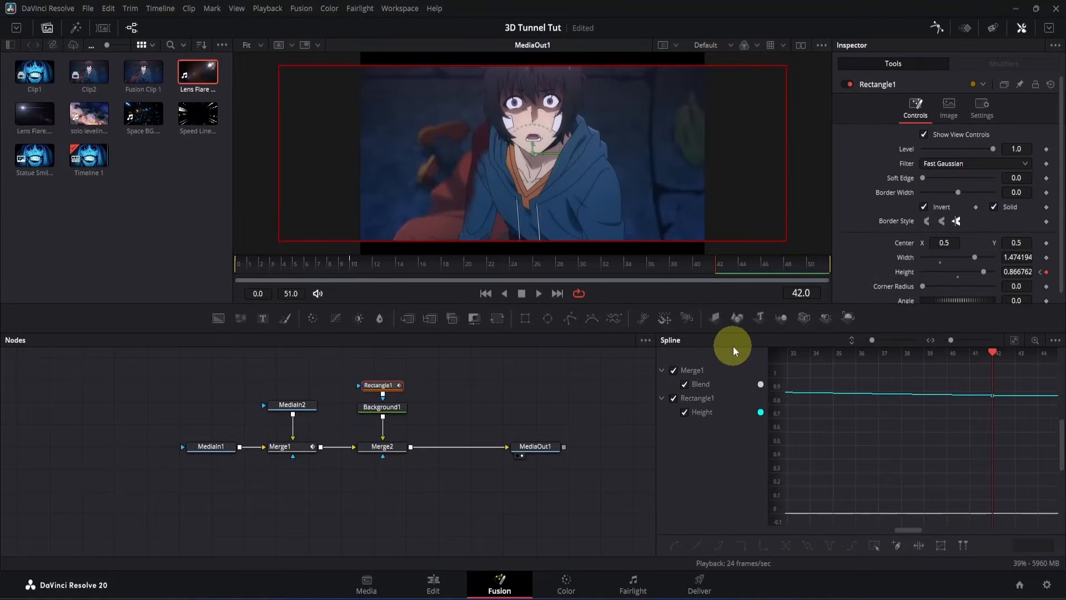
Step: Show only Rectangle1's Height curve and apply In Cubic easing between its frame 10 and frame 42 keyframes
{"action": "left_click", "coordinate": [675, 370]}
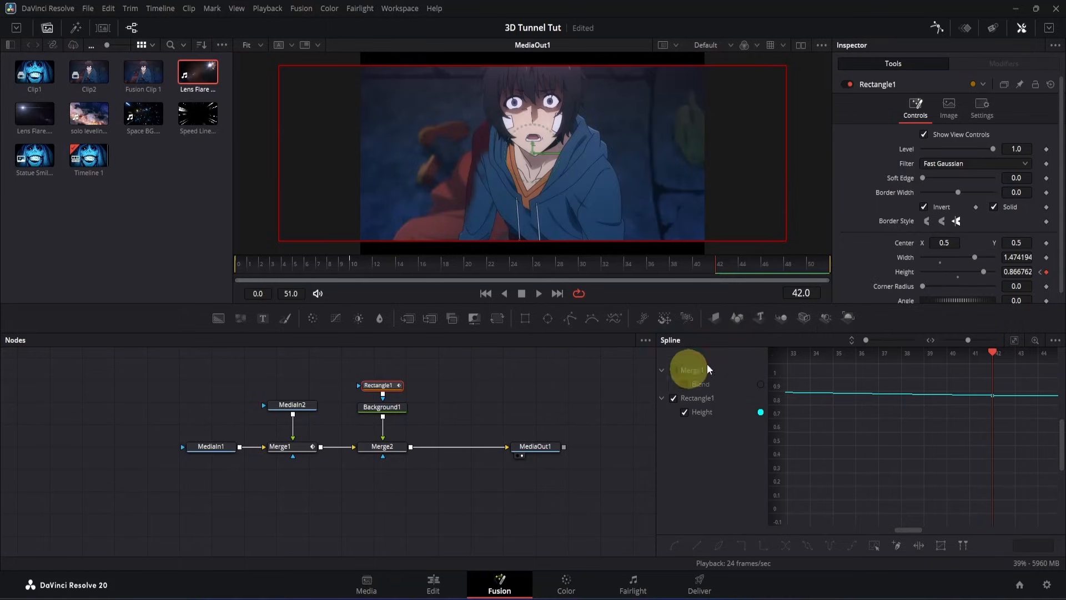
{"action": "left_click", "coordinate": [1013, 339]}
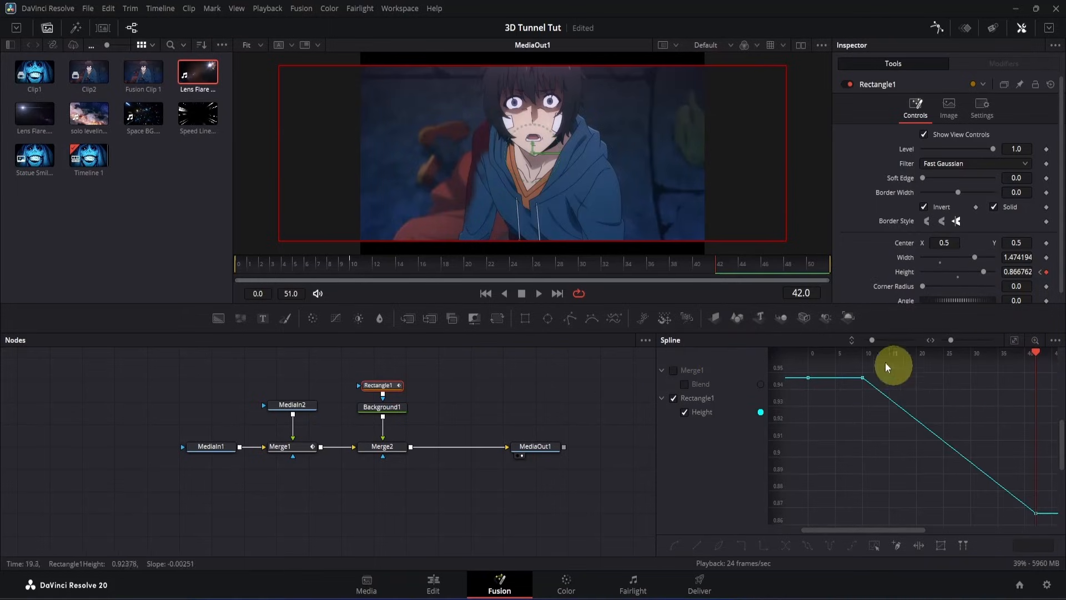
{"action": "left_click_drag", "start_coordinate": [854, 368], "coordinate": [1053, 548]}
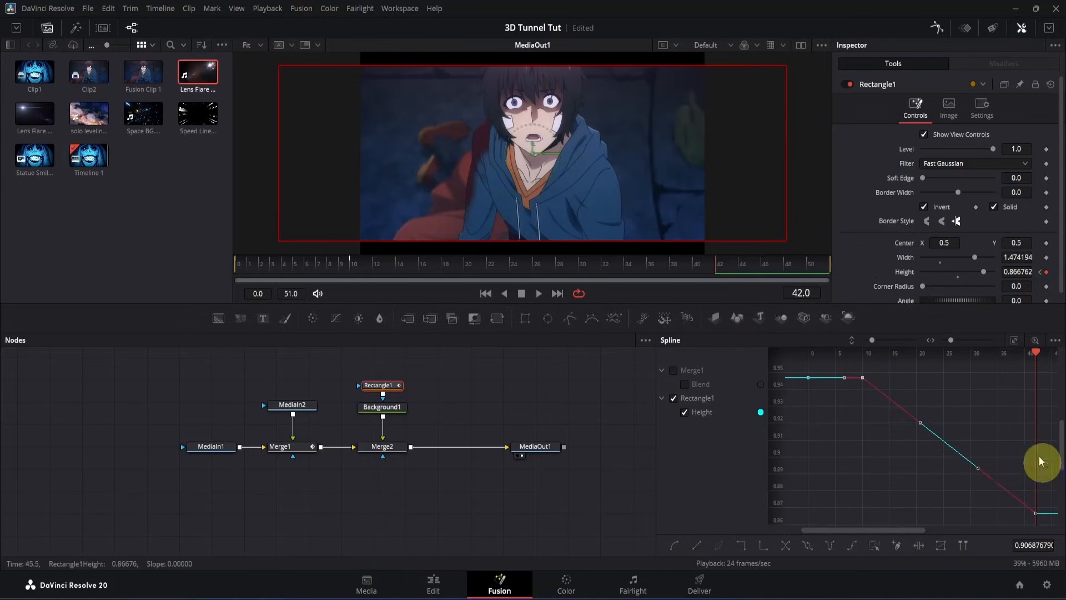
{"action": "right_click", "coordinate": [984, 401]}
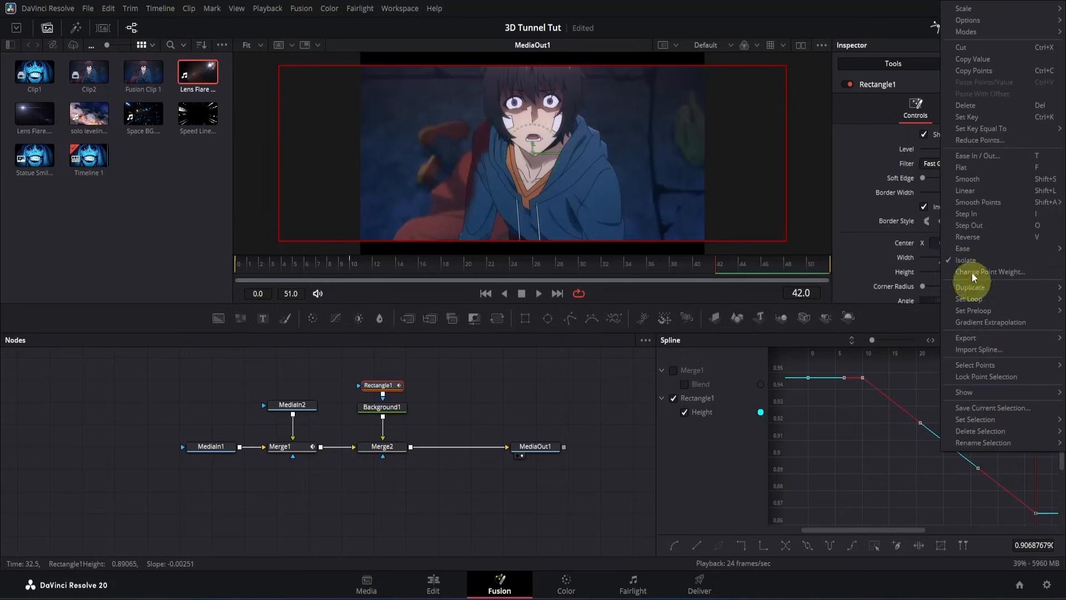
{"action": "mouse_move", "coordinate": [962, 248]}
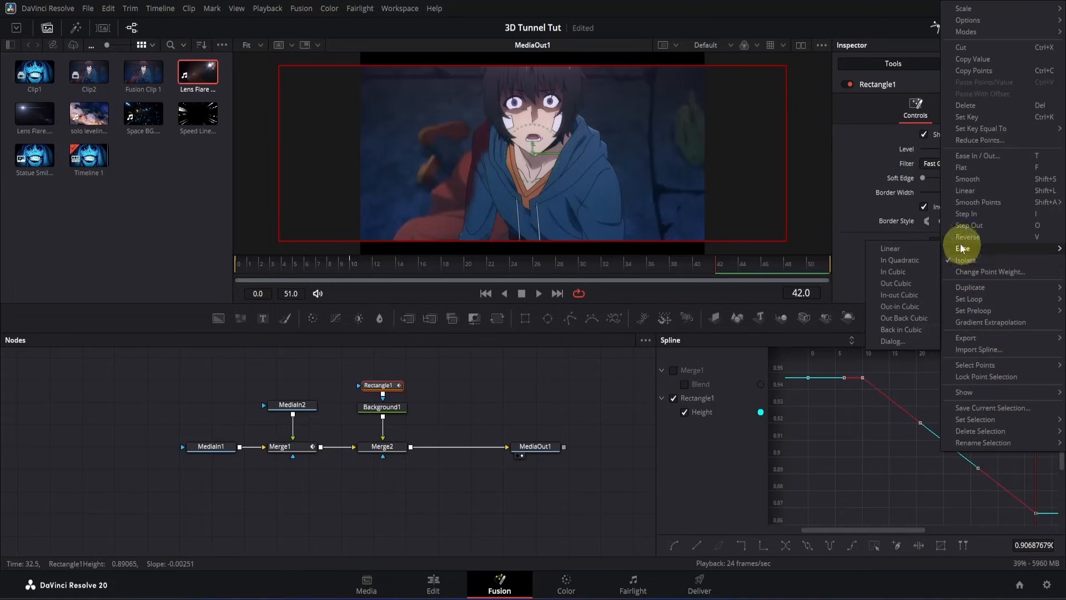
{"action": "left_click", "coordinate": [899, 271]}
Step: Return to the Edit page and play the timeline from the beginning to review the lens flare and black bars
{"action": "left_click", "coordinate": [445, 571]}
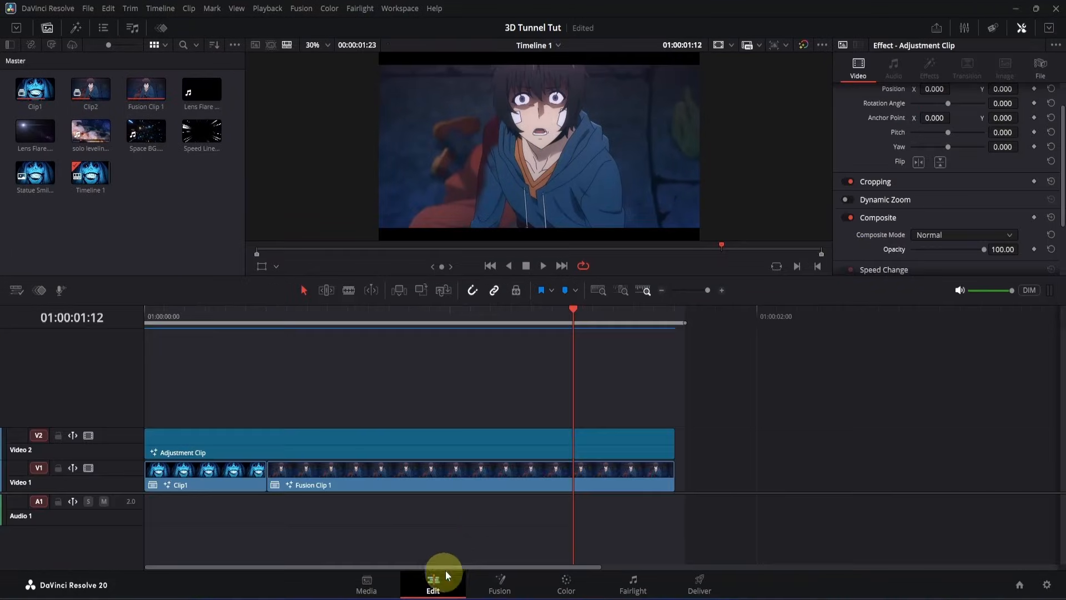
{"action": "left_click_drag", "start_coordinate": [388, 309], "coordinate": [88, 334]}
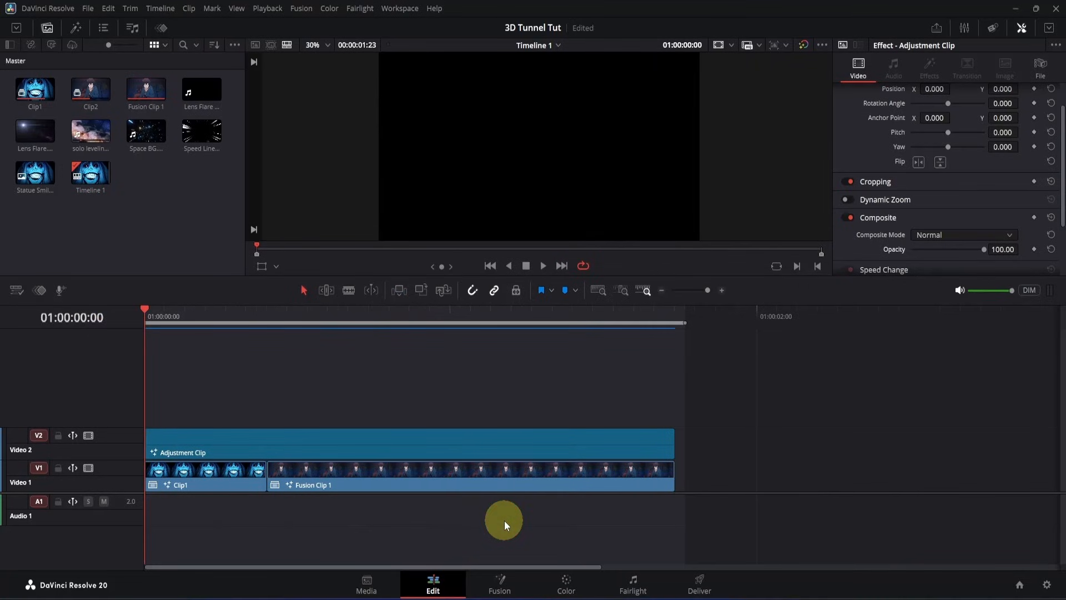
{"action": "key", "text": "space"}
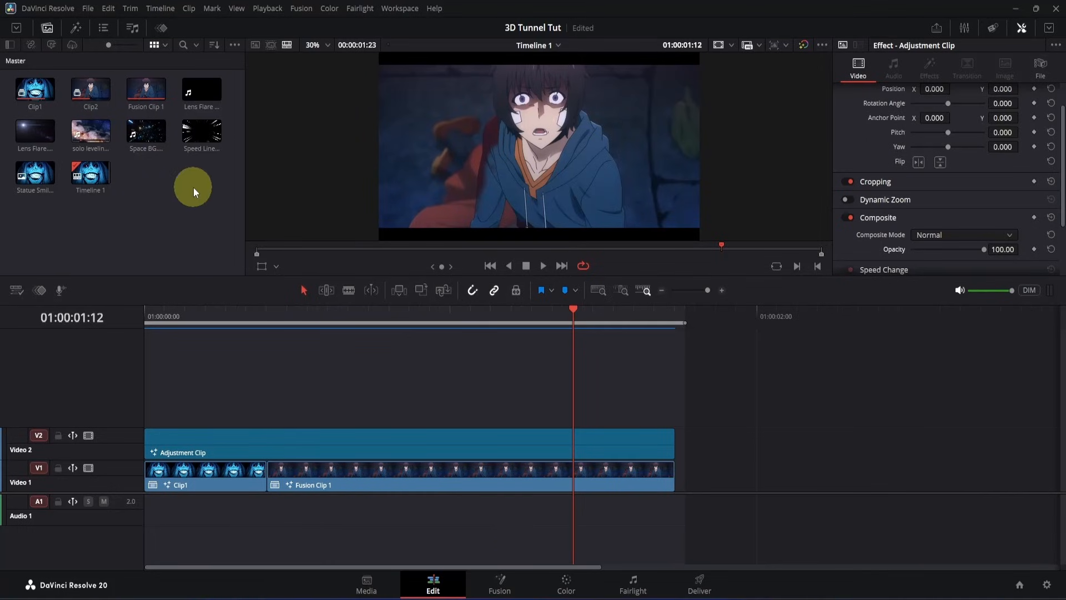
Step: Place Speed Lines.mp4 on a new track from Fusion Clip 1's start, split it at 01:00:01:22, delete the excess, and save the project
{"action": "left_click_drag", "start_coordinate": [188, 135], "coordinate": [267, 415]}
{"action": "left_click_drag", "start_coordinate": [666, 321], "coordinate": [676, 323]}
{"action": "left_click", "coordinate": [713, 407]}
{"action": "key", "text": "ctrl+b"}
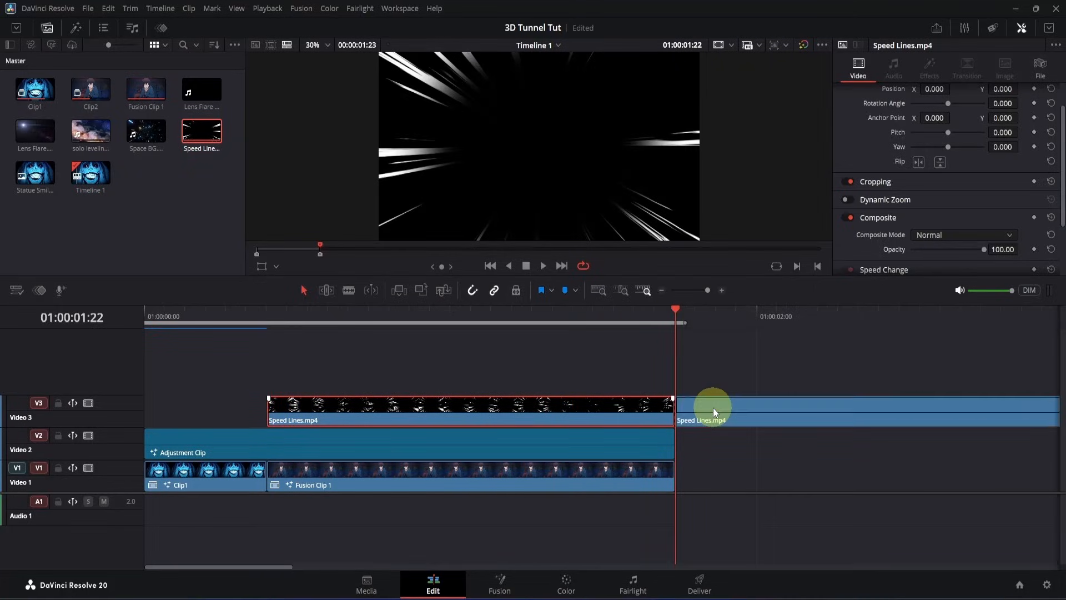
{"action": "left_click", "coordinate": [713, 407]}
{"action": "key", "text": "ctrl+s"}
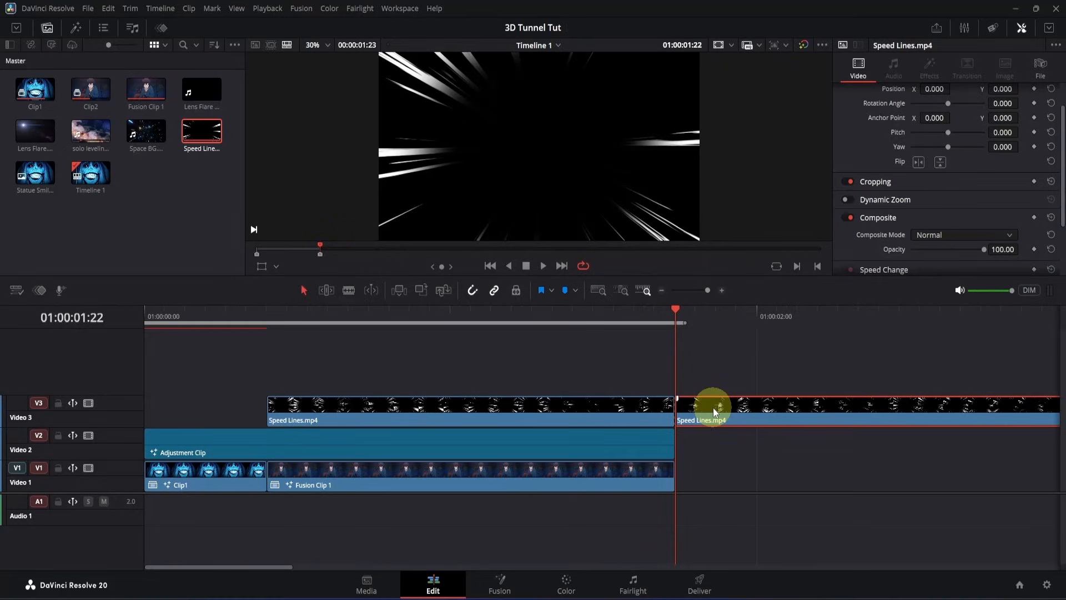
{"action": "key", "text": "Delete"}
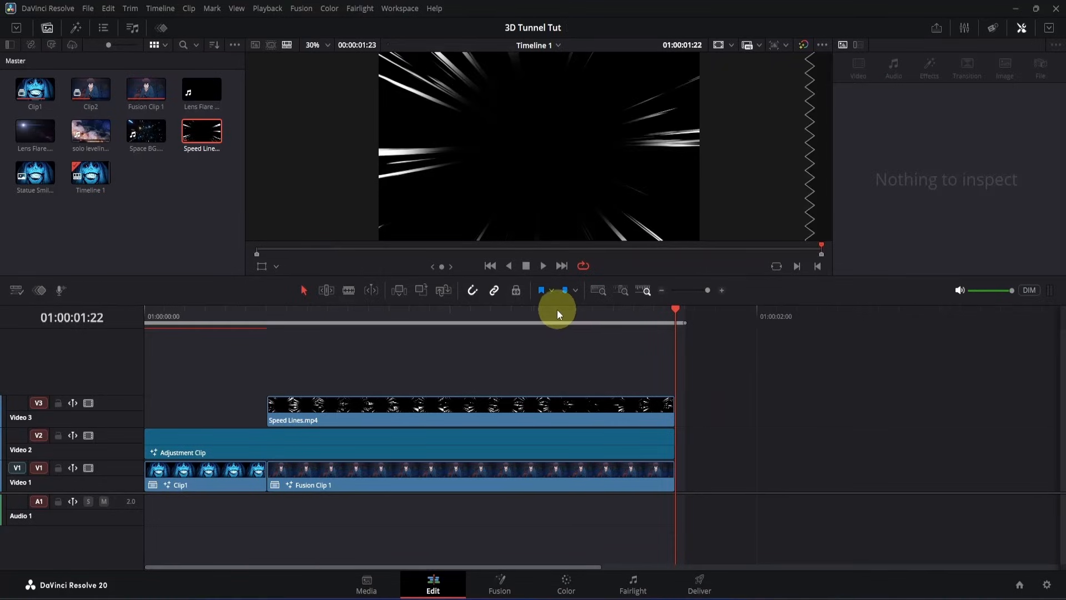
Step: Set the Speed Lines clip's composite mode to Screen and its opacity to 85.50
{"action": "left_click", "coordinate": [505, 311]}
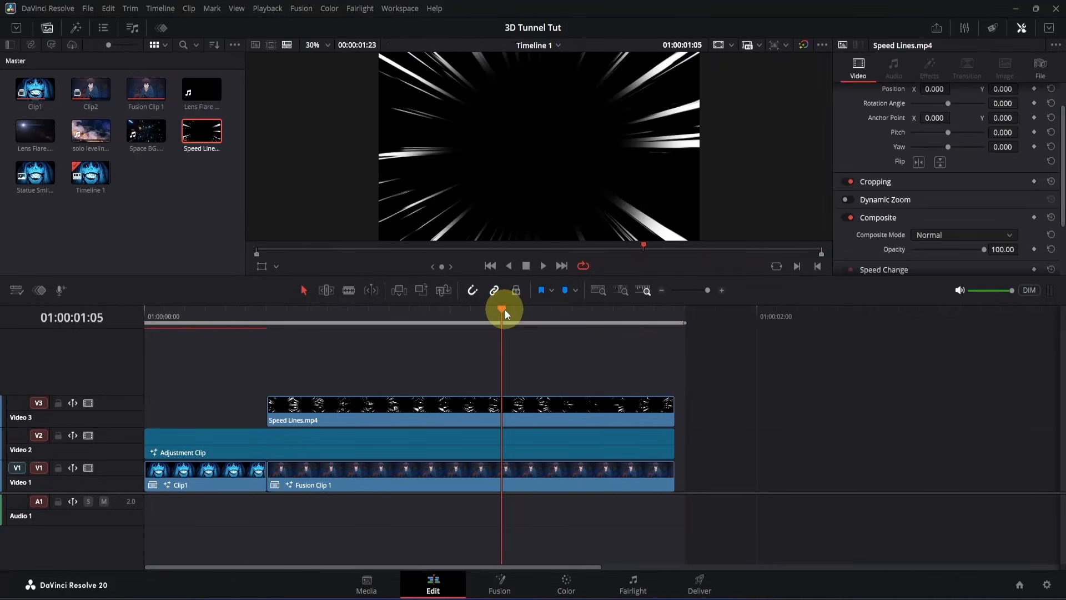
{"action": "left_click", "coordinate": [592, 410]}
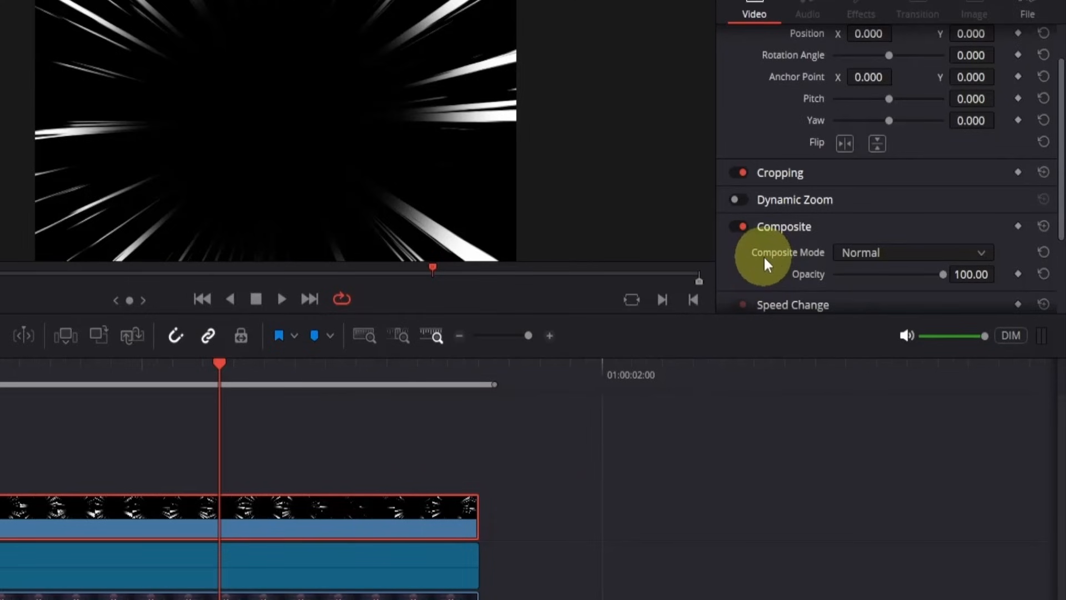
{"action": "left_click", "coordinate": [875, 250]}
{"action": "scroll", "coordinate": [896, 313], "scroll_direction": "down", "scroll_amount": 10}
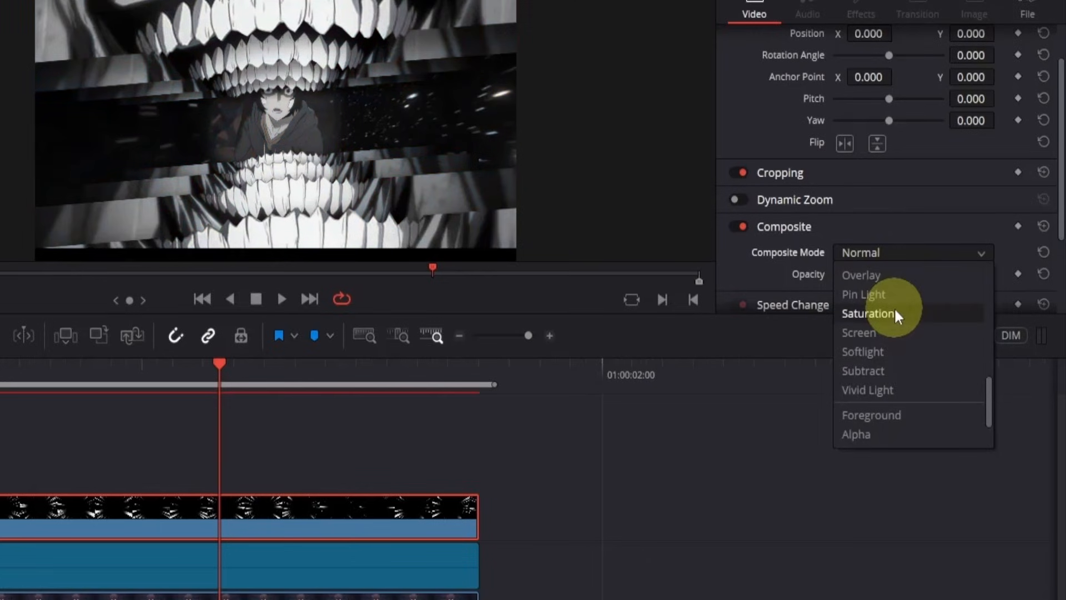
{"action": "left_click", "coordinate": [861, 333]}
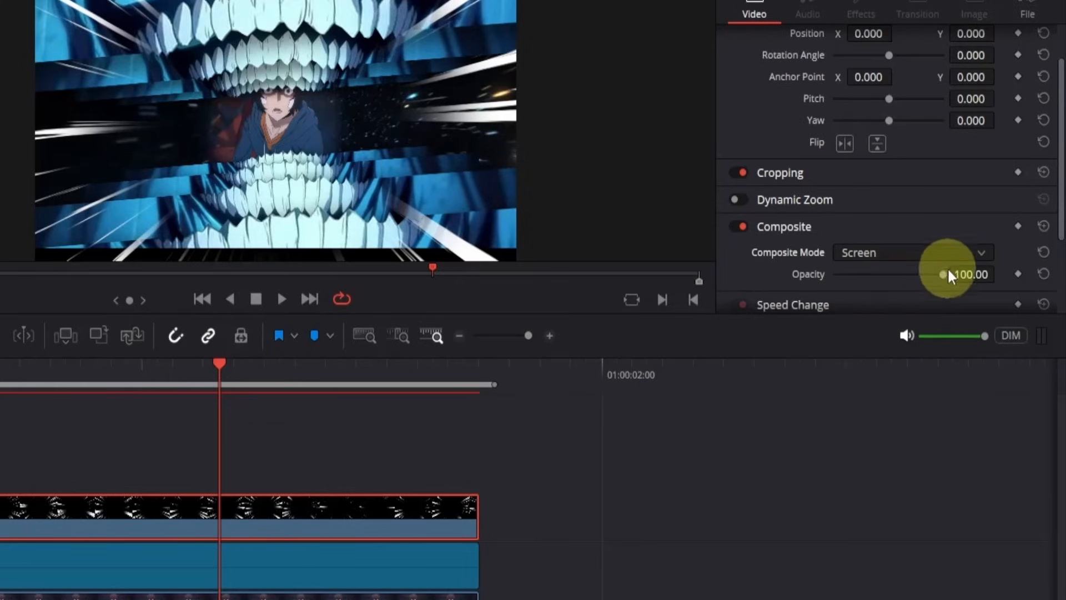
{"action": "left_click_drag", "start_coordinate": [942, 270], "coordinate": [927, 268]}
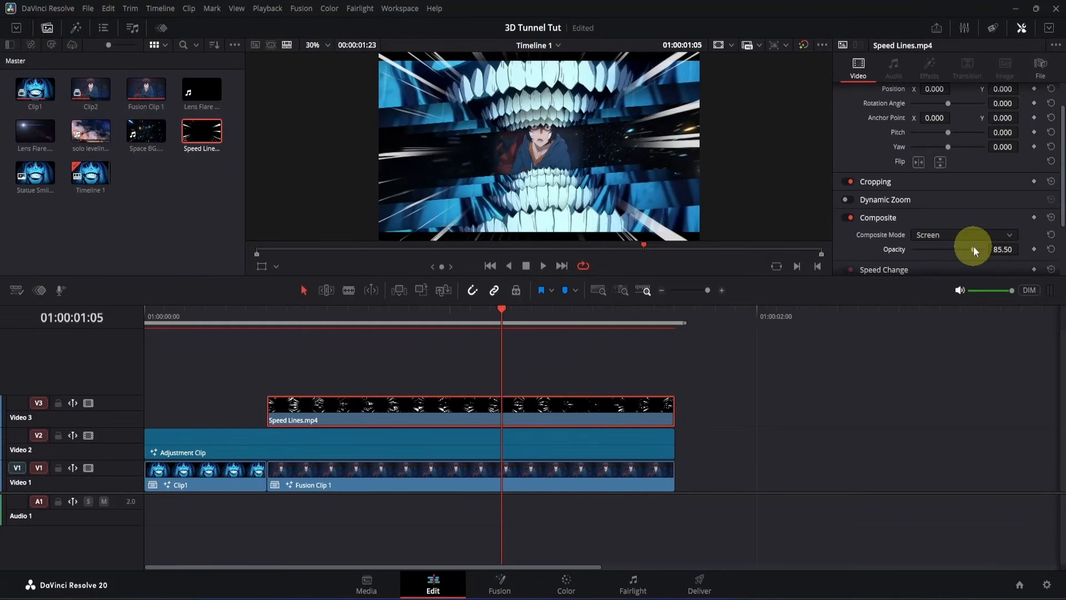
Step: Keyframe the Speed Lines clip's opacity to rise from 0.00 at 01:00:00:12 to 85.50 at 01:00:00:20
{"action": "left_click_drag", "start_coordinate": [289, 317], "coordinate": [264, 317]}
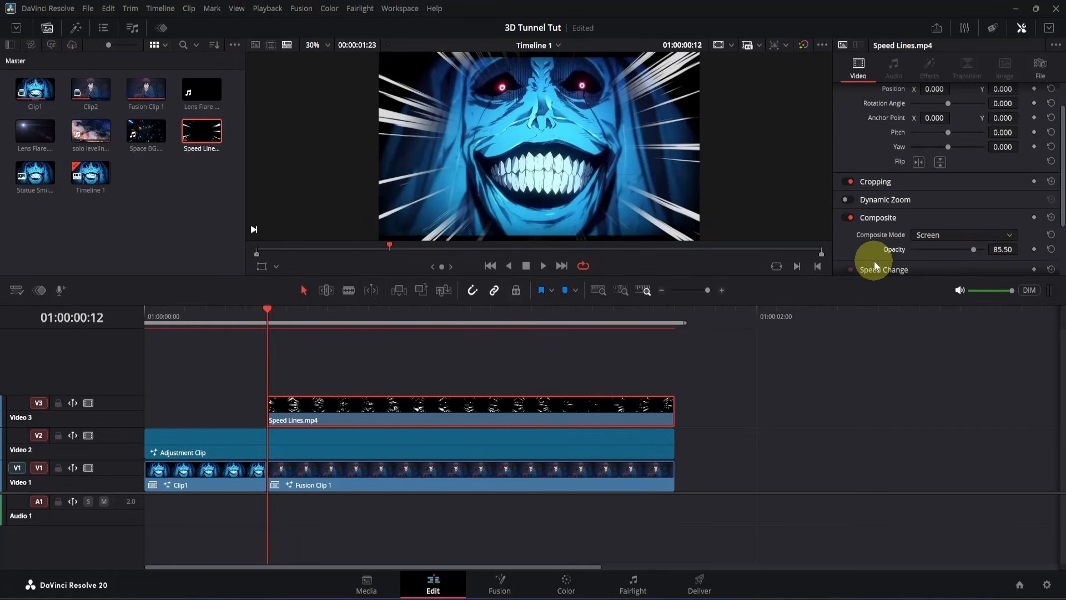
{"action": "left_click", "coordinate": [1035, 248]}
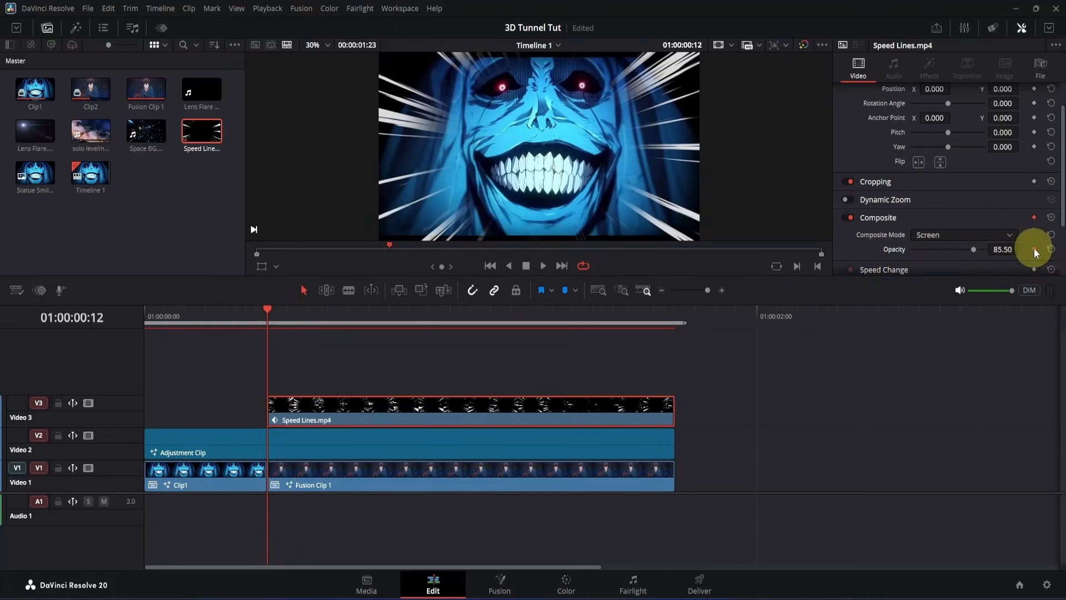
{"action": "left_click_drag", "start_coordinate": [288, 312], "coordinate": [347, 315]}
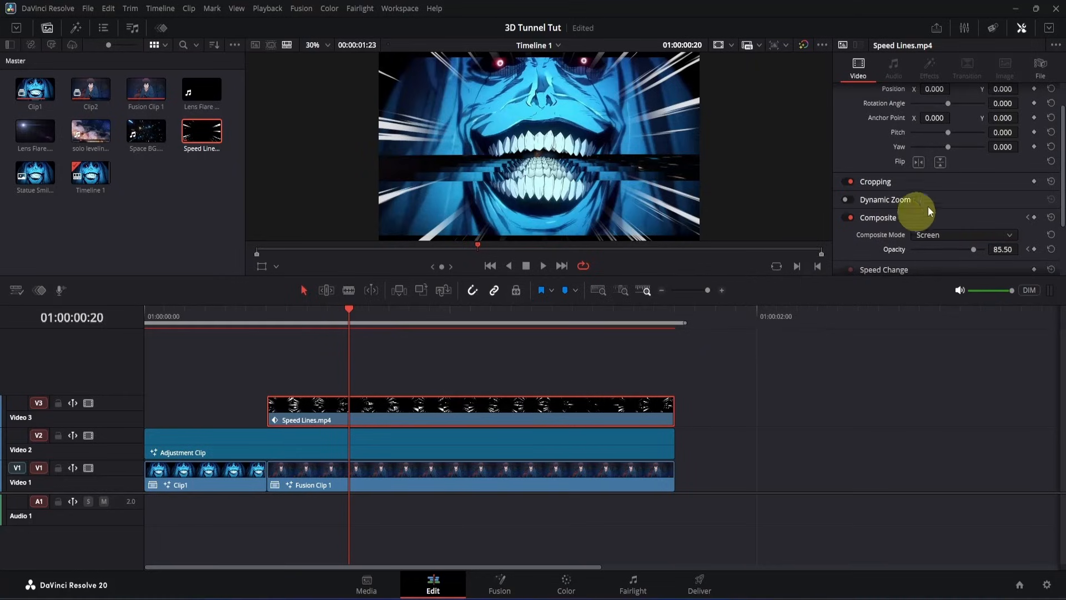
{"action": "left_click", "coordinate": [1027, 249]}
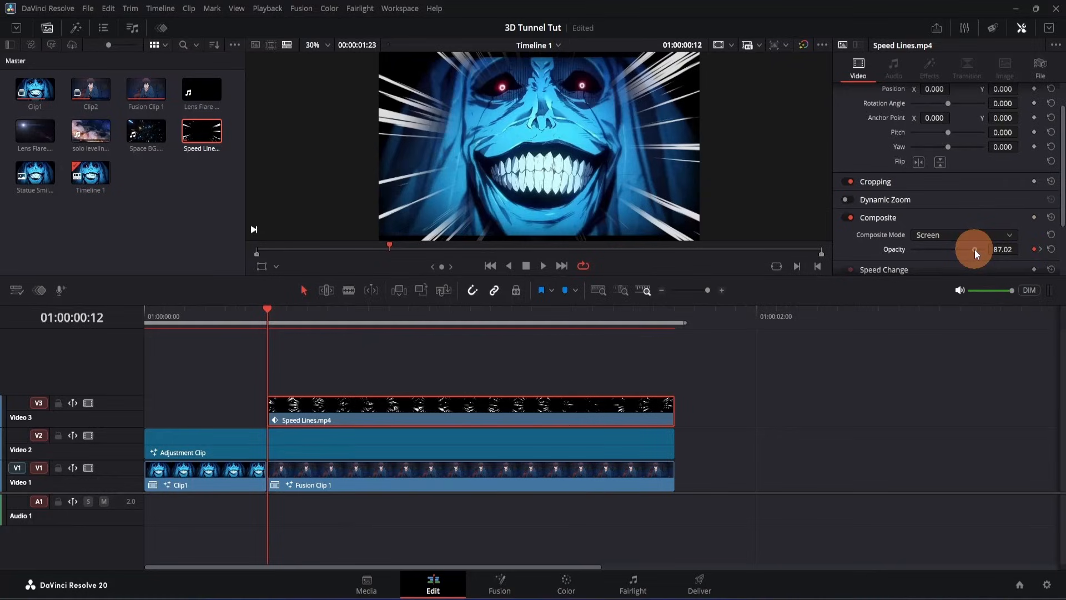
{"action": "left_click_drag", "start_coordinate": [974, 249], "coordinate": [890, 245]}
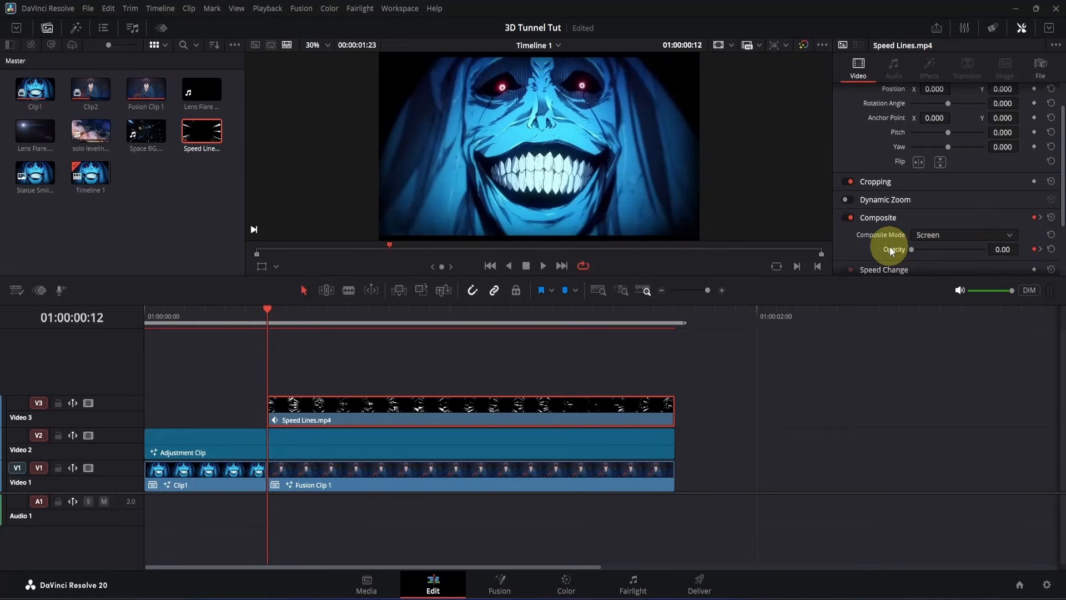
Step: Keyframe the Speed Lines clip's opacity to fall from 85.50 at 01:00:01:02 to 0.00 at 01:00:01:12
{"action": "key", "text": "shift+Right"}
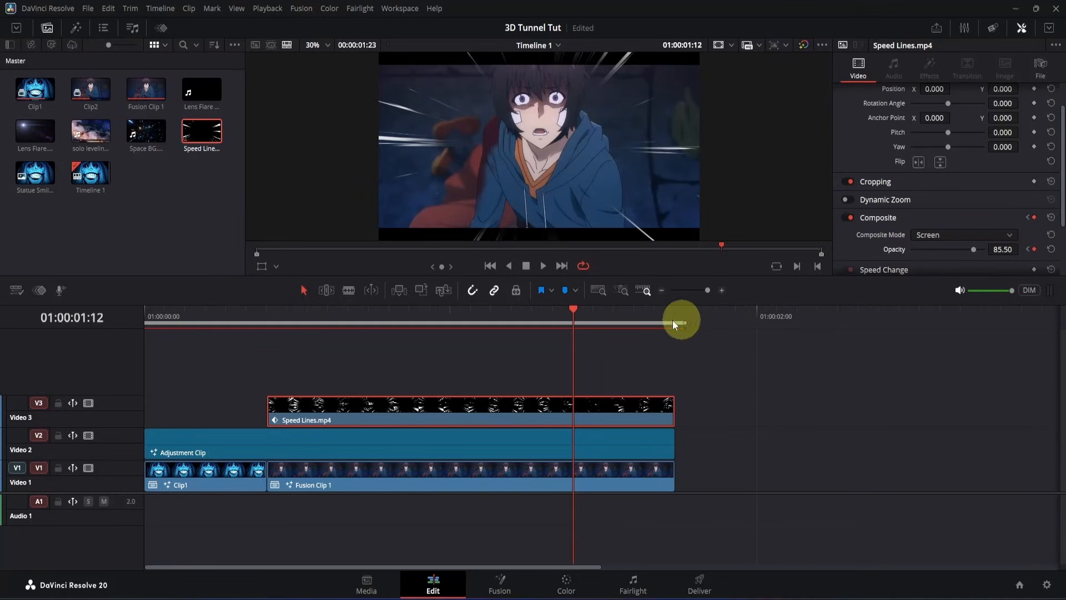
{"action": "left_click_drag", "start_coordinate": [566, 312], "coordinate": [471, 317]}
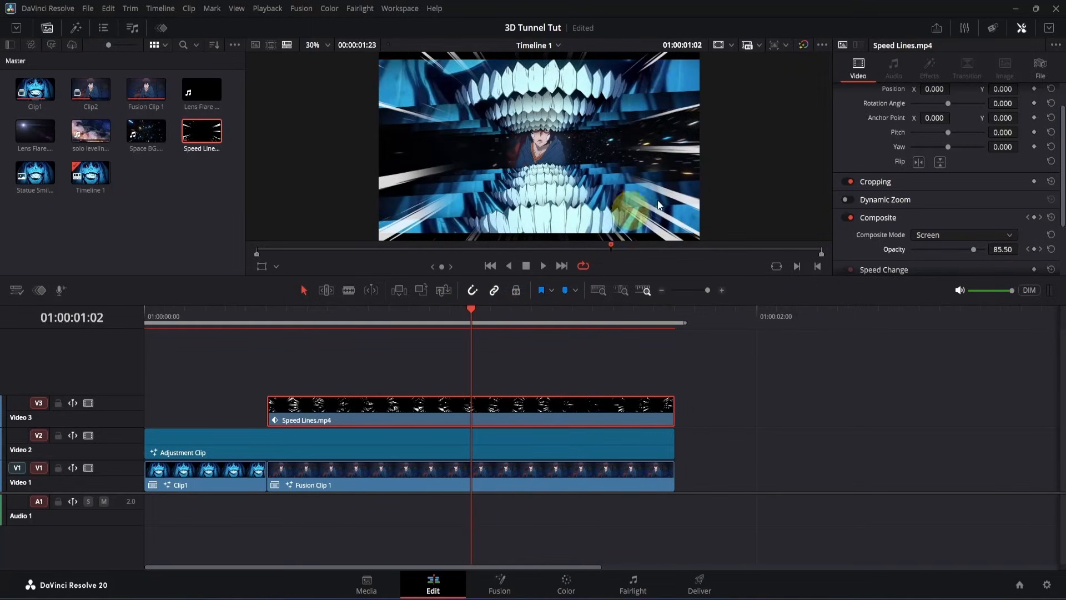
{"action": "left_click", "coordinate": [1040, 250]}
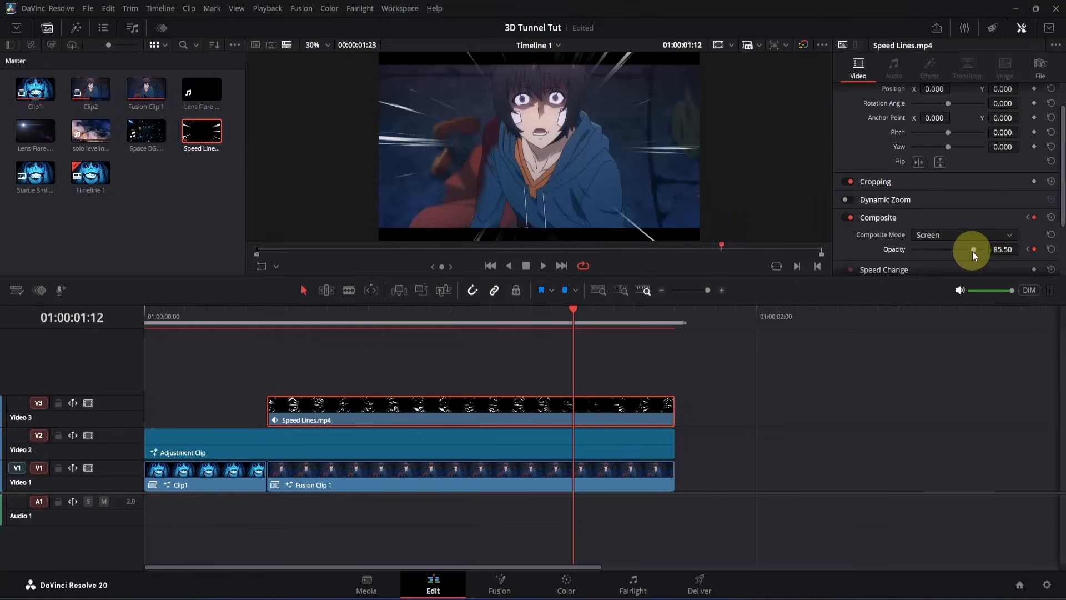
{"action": "left_click_drag", "start_coordinate": [973, 251], "coordinate": [907, 252]}
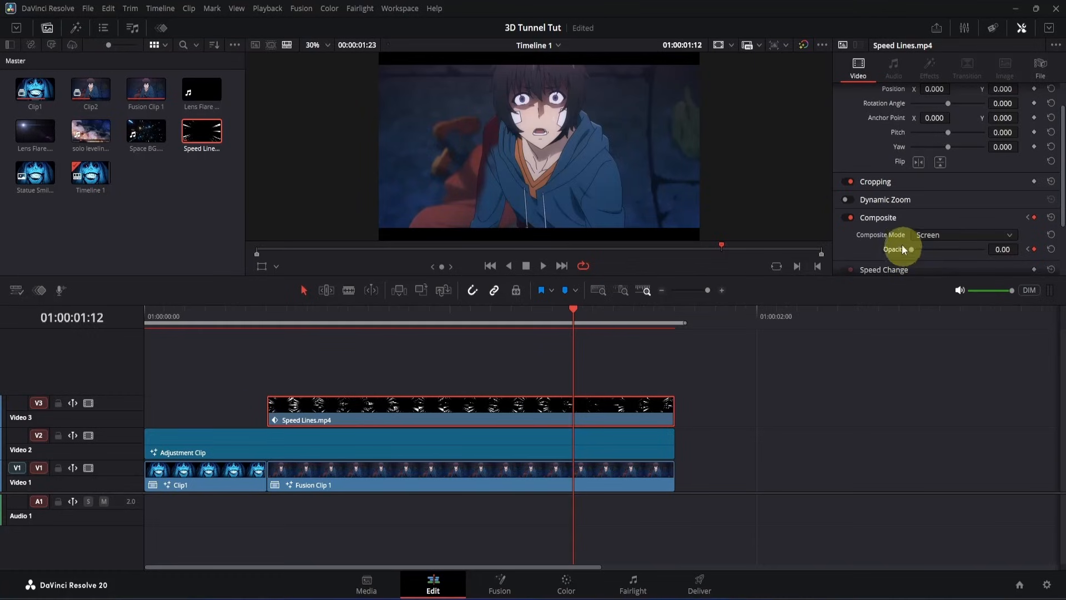
Step: Open the Speed Lines clip's opacity curve in the Keyframe Editor and apply Ease In to the two fade-in keyframes
{"action": "left_click", "coordinate": [160, 30]}
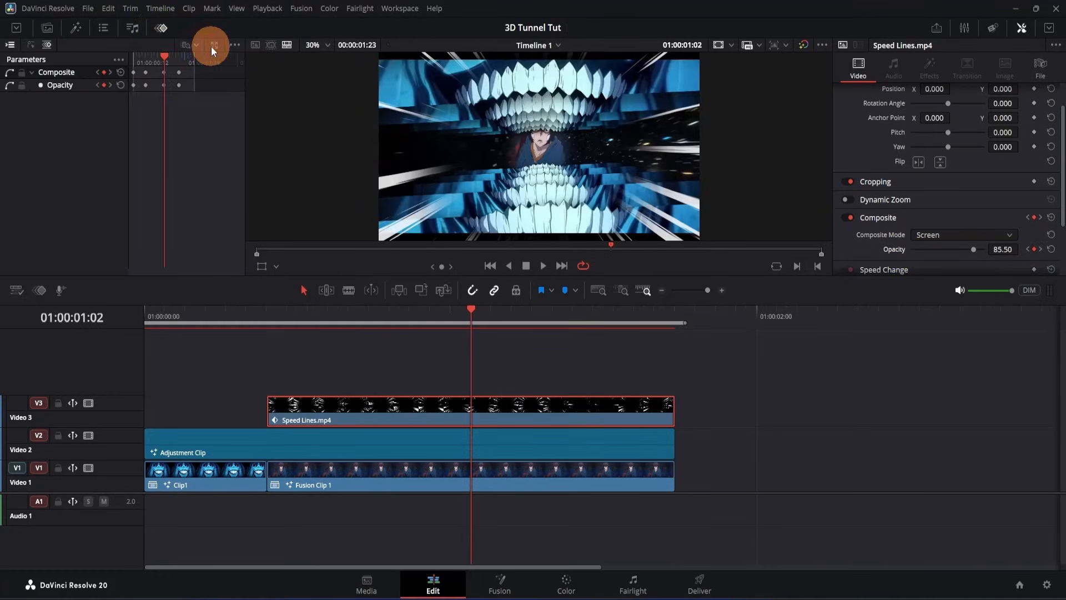
{"action": "left_click", "coordinate": [212, 48]}
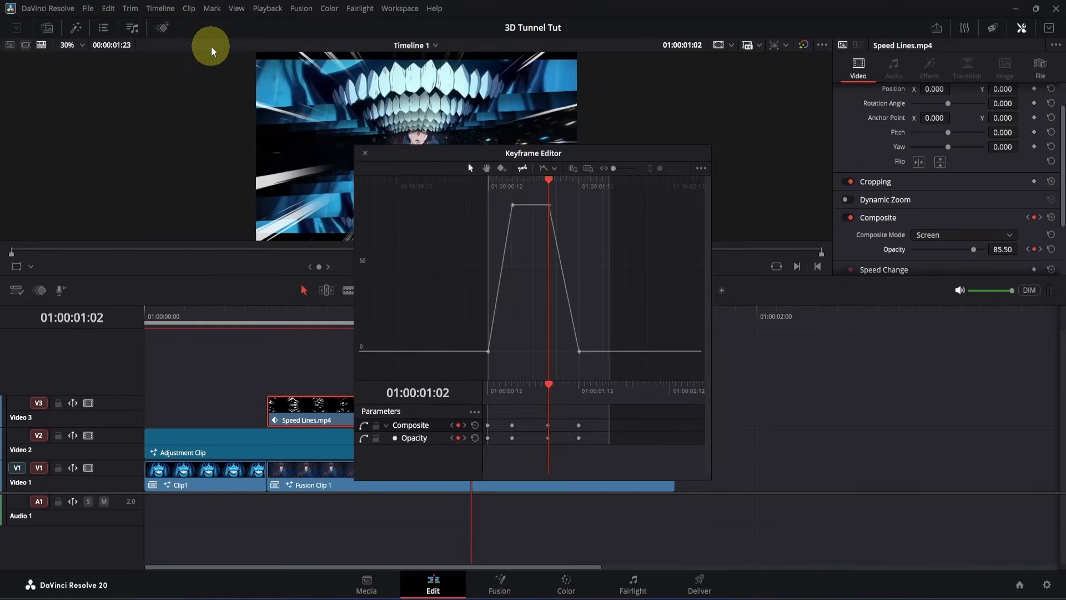
{"action": "left_click_drag", "start_coordinate": [526, 195], "coordinate": [467, 361]}
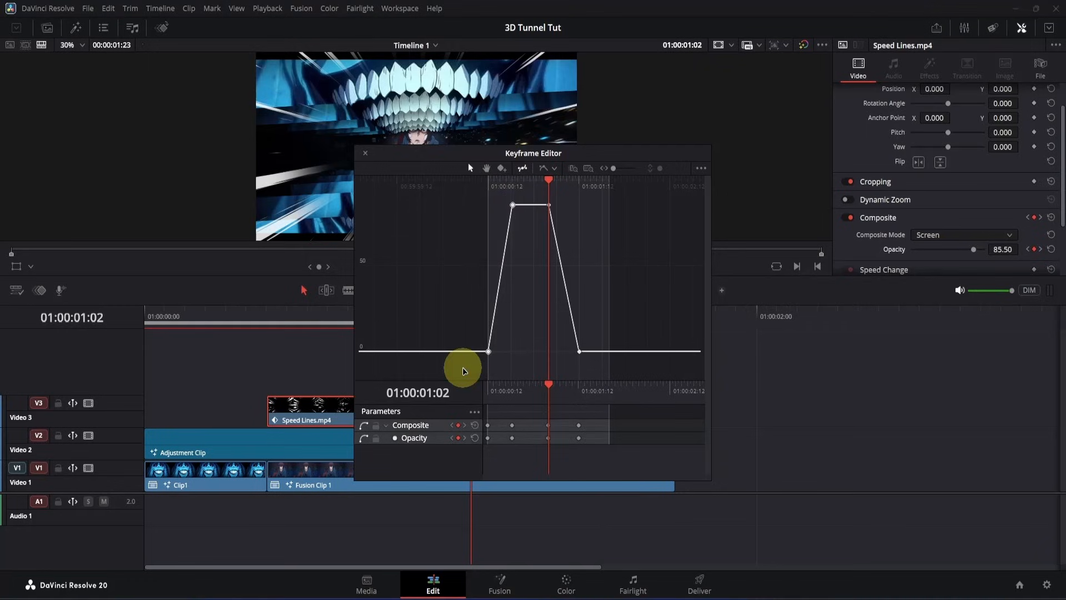
{"action": "left_click", "coordinate": [556, 171]}
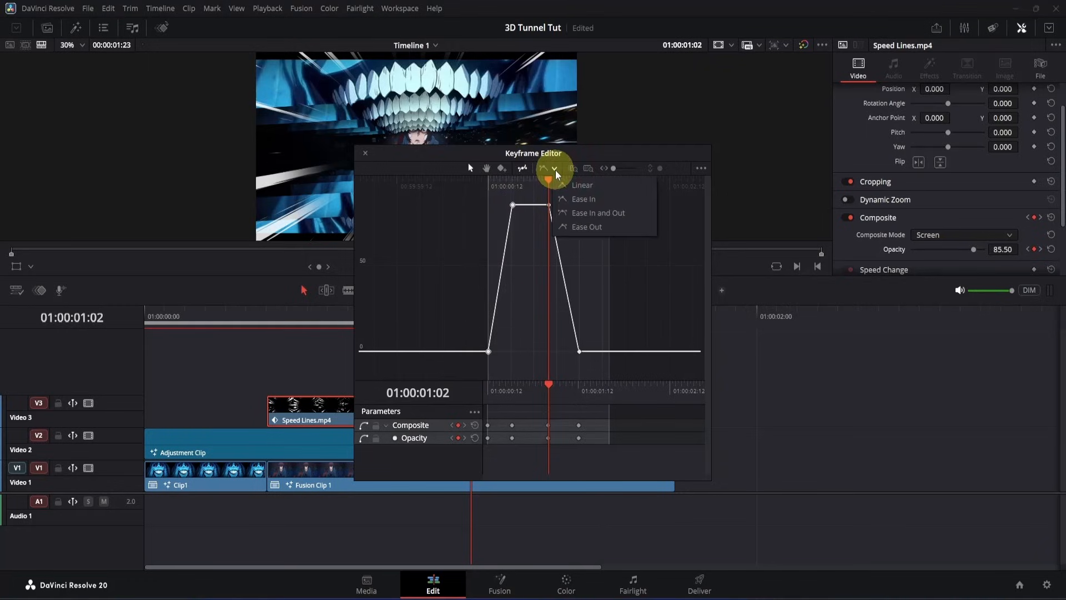
{"action": "left_click", "coordinate": [563, 200]}
Step: Apply Ease Out to the opacity curve's two fade-out keyframes and close the Keyframe Editor
{"action": "left_click_drag", "start_coordinate": [542, 202], "coordinate": [614, 350]}
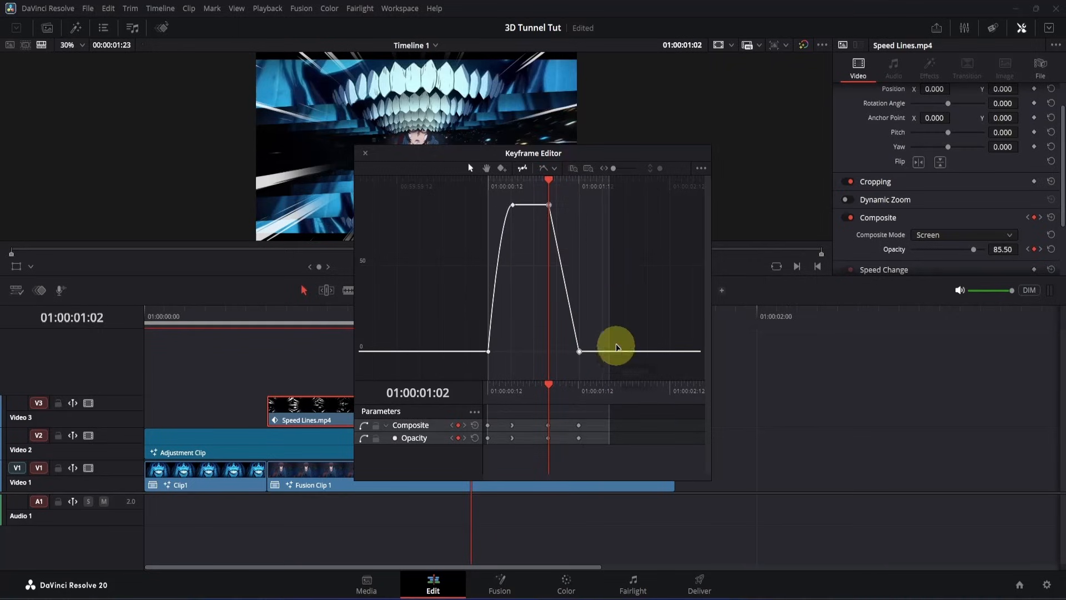
{"action": "left_click", "coordinate": [555, 169]}
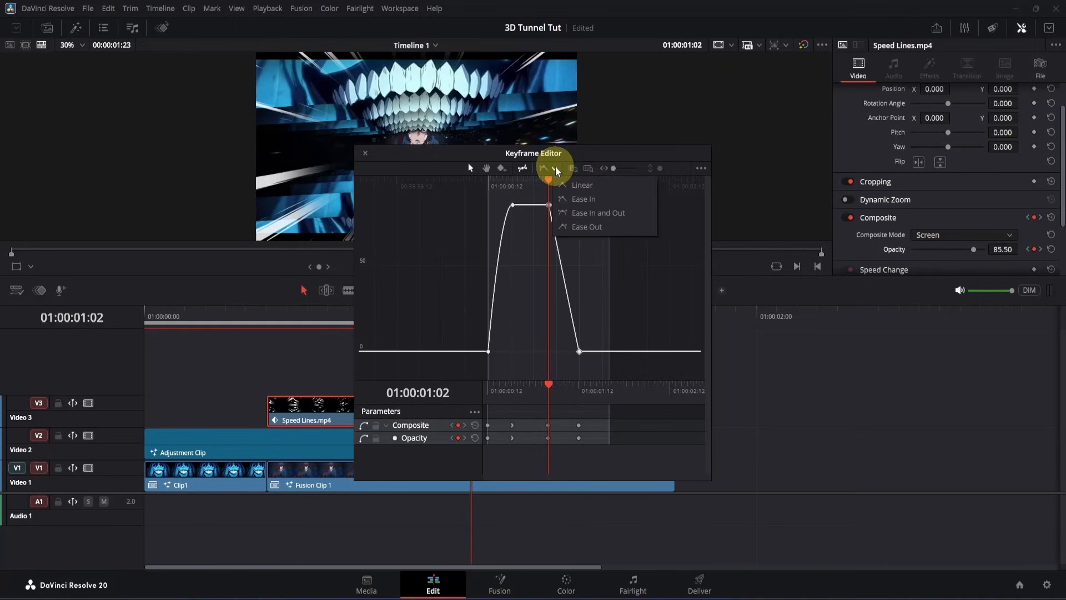
{"action": "left_click", "coordinate": [578, 226]}
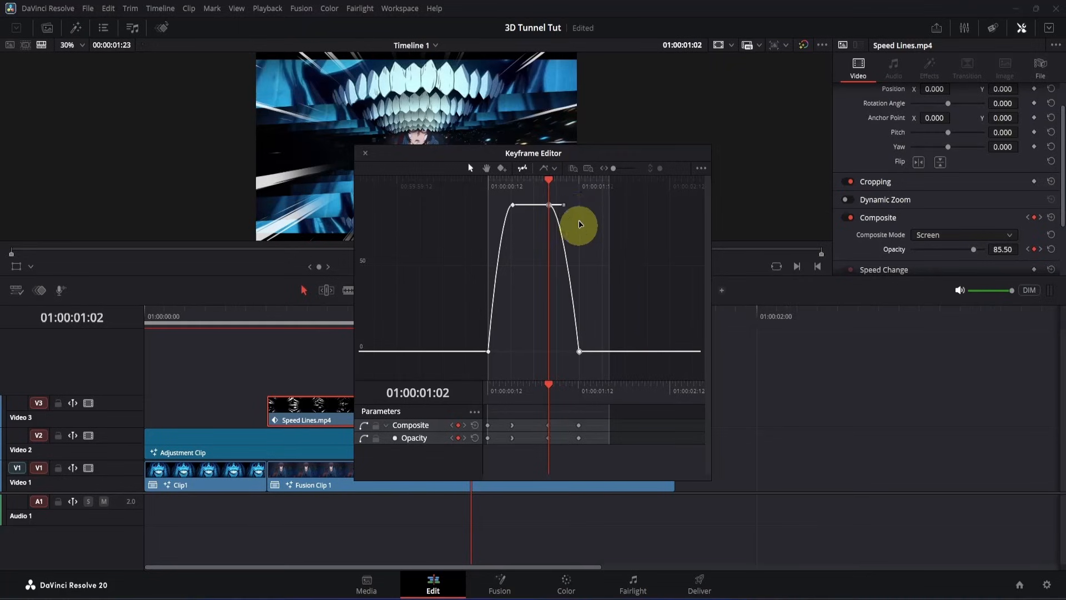
{"action": "left_click", "coordinate": [366, 154]}
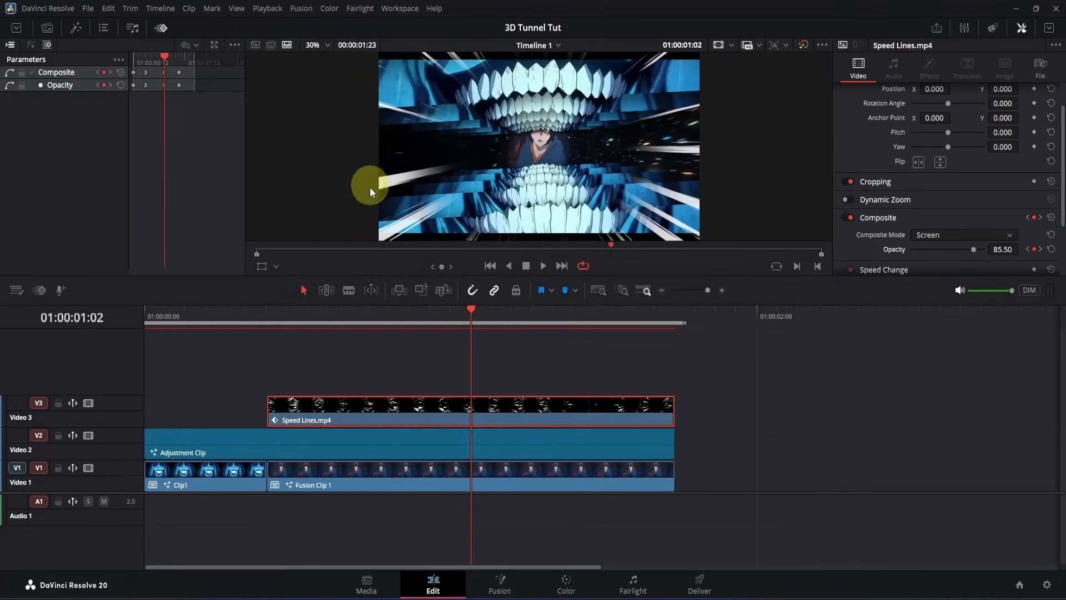
Step: Play the timeline from the beginning to review the speed lines fading in and out
{"action": "left_click_drag", "start_coordinate": [206, 324], "coordinate": [101, 322]}
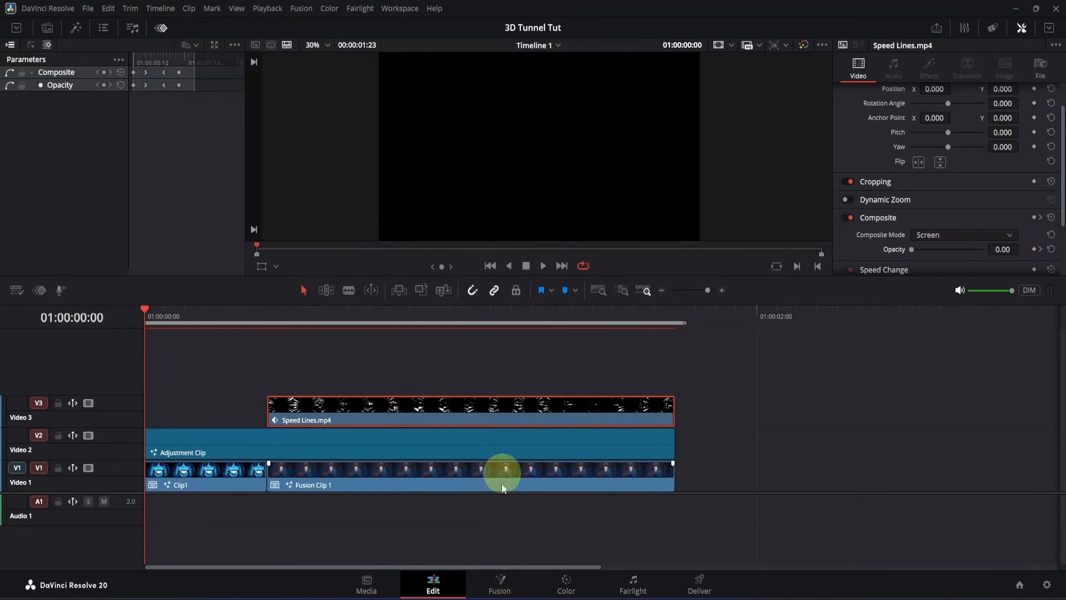
{"action": "left_click", "coordinate": [491, 505]}
{"action": "key", "text": "space"}
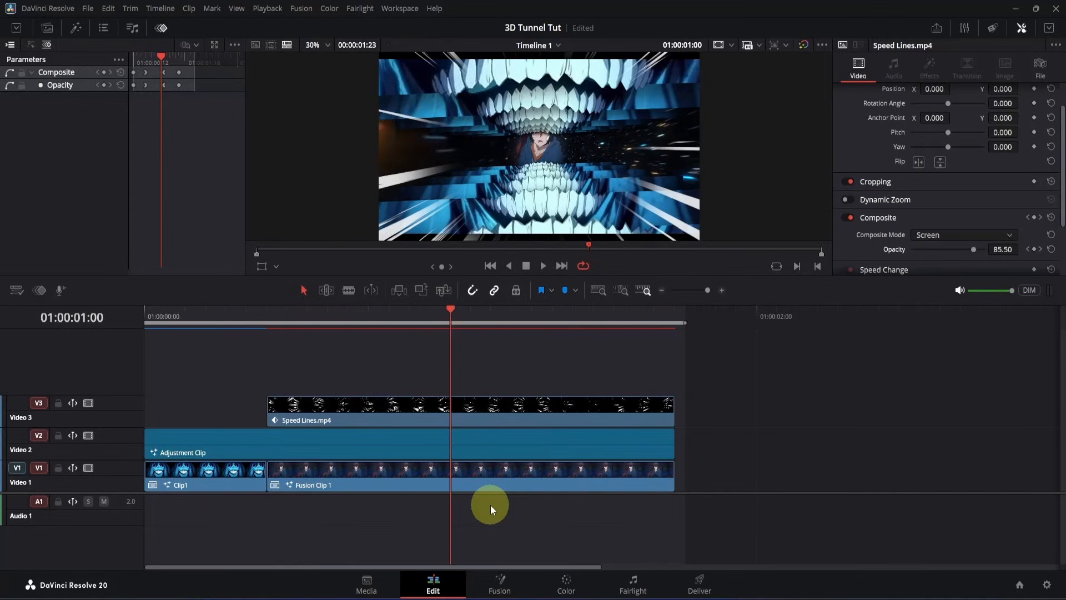
Step: Place Lens Flare.mp4 on a new top track from the timeline start, split it at 01:00:01:22 and delete the excess
{"action": "left_click", "coordinate": [44, 29]}
{"action": "left_click_drag", "start_coordinate": [31, 135], "coordinate": [374, 376]}
{"action": "left_click", "coordinate": [492, 383]}
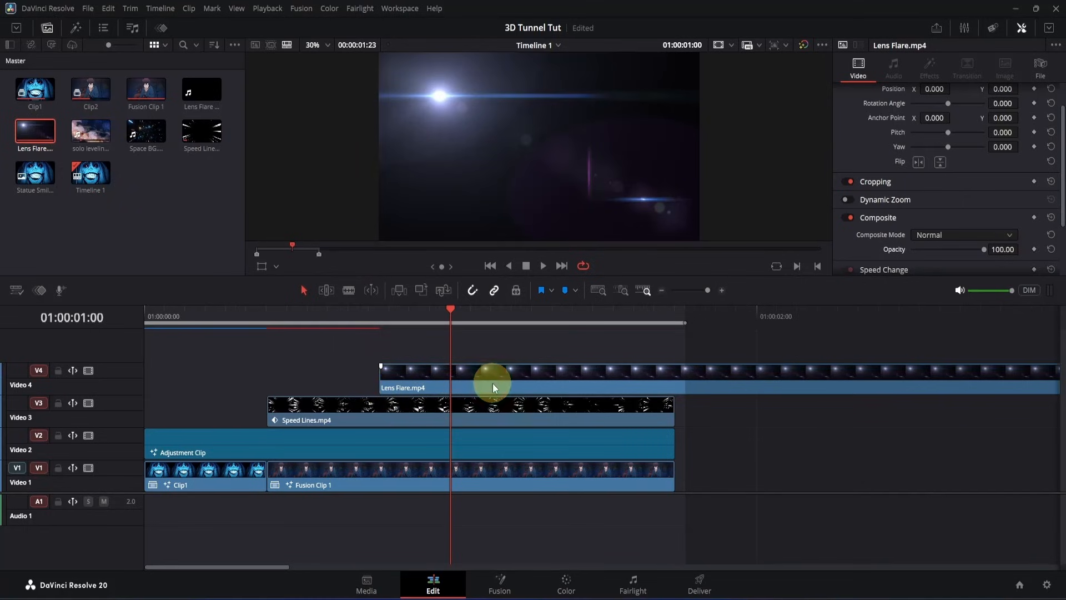
{"action": "left_click_drag", "start_coordinate": [492, 383], "coordinate": [246, 378]}
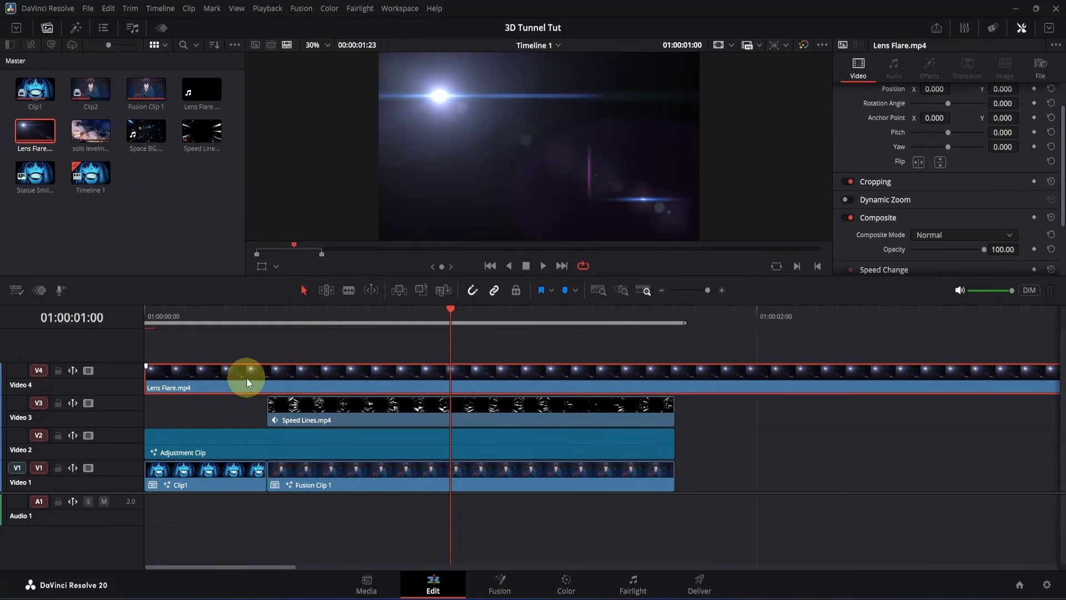
{"action": "left_click_drag", "start_coordinate": [595, 336], "coordinate": [676, 327]}
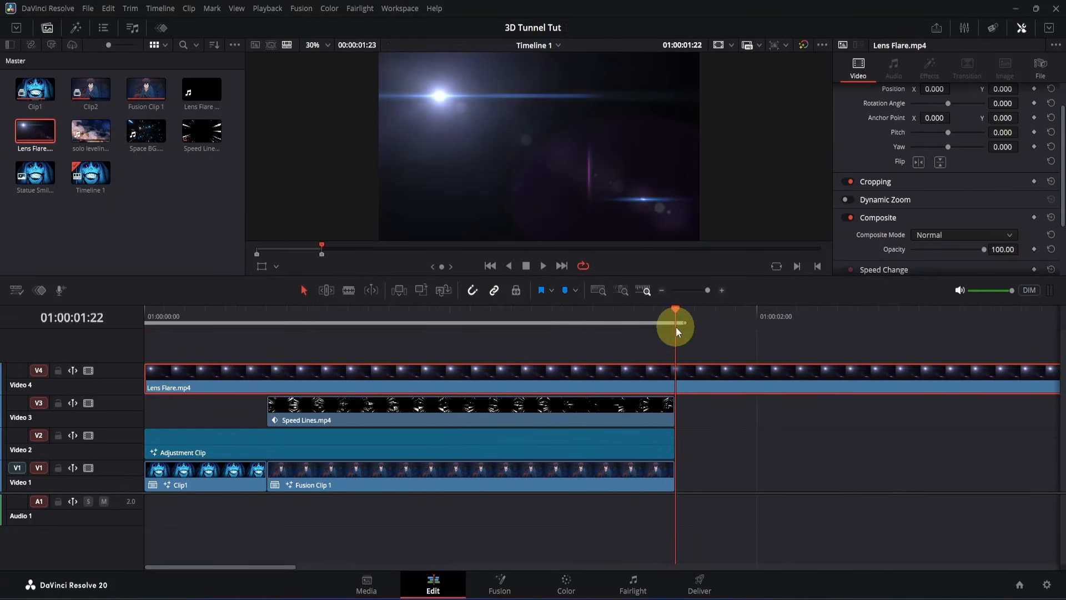
{"action": "key", "text": "ctrl+b"}
{"action": "left_click", "coordinate": [709, 364]}
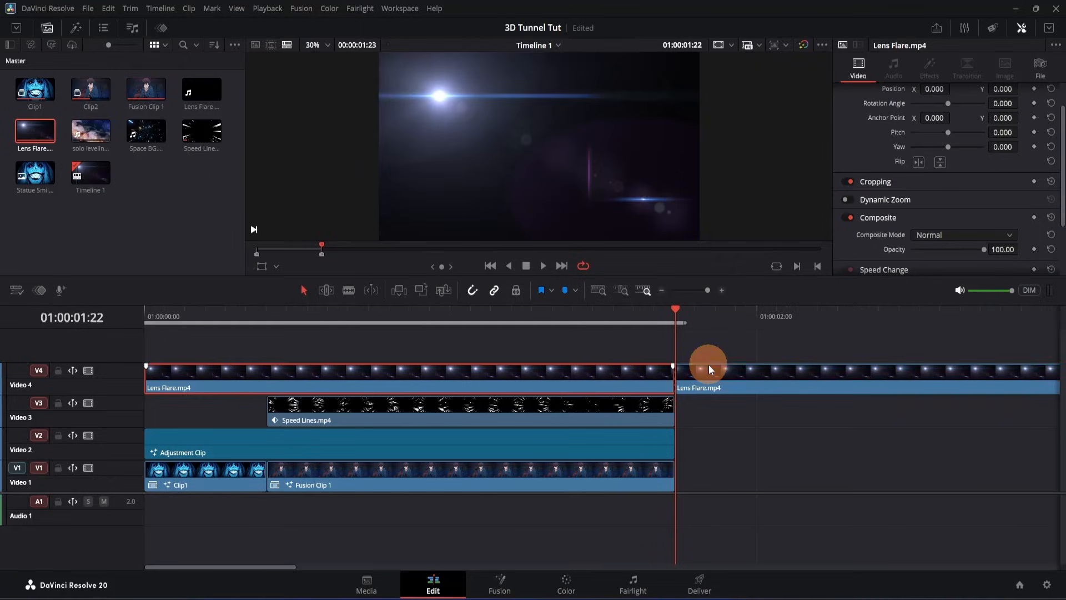
{"action": "key", "text": "Delete"}
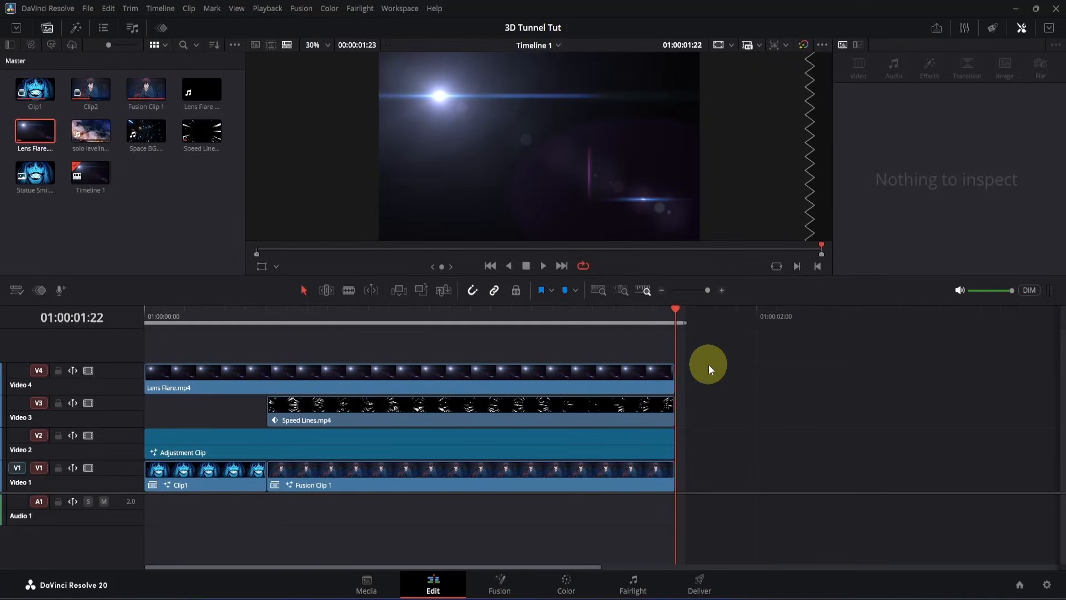
Step: Set the Lens Flare clip's composite mode to Screen, previewing the blend at 01:00:00:23
{"action": "left_click", "coordinate": [376, 311]}
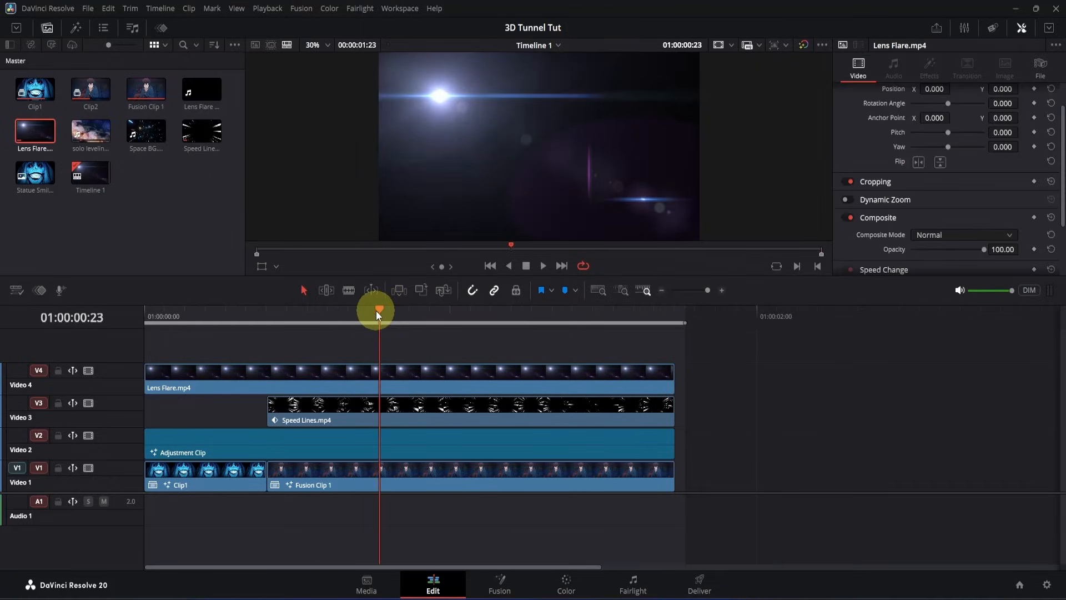
{"action": "left_click", "coordinate": [428, 373]}
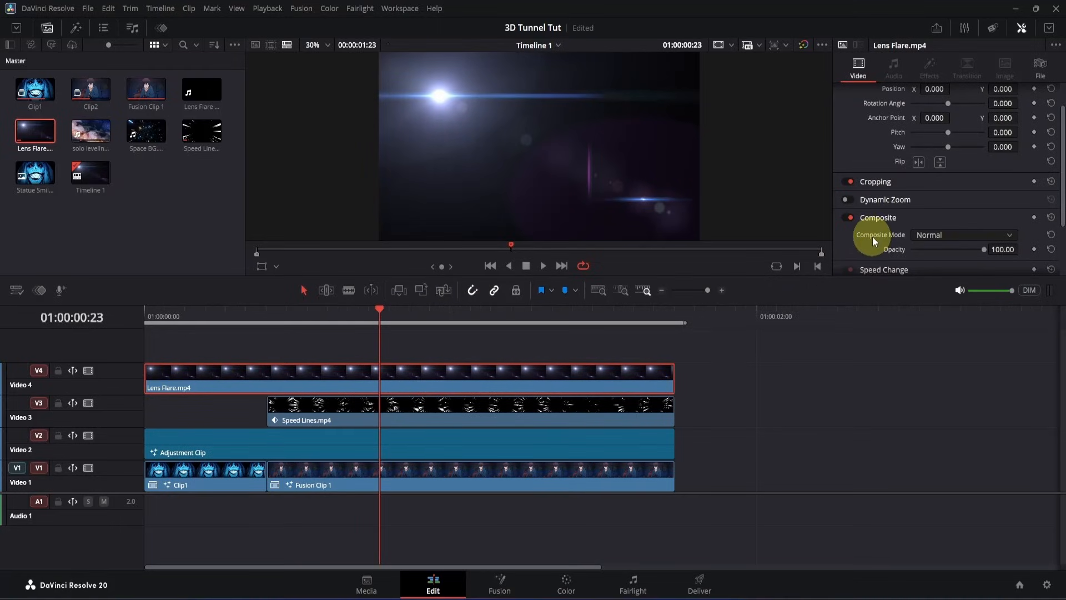
{"action": "left_click", "coordinate": [931, 235]}
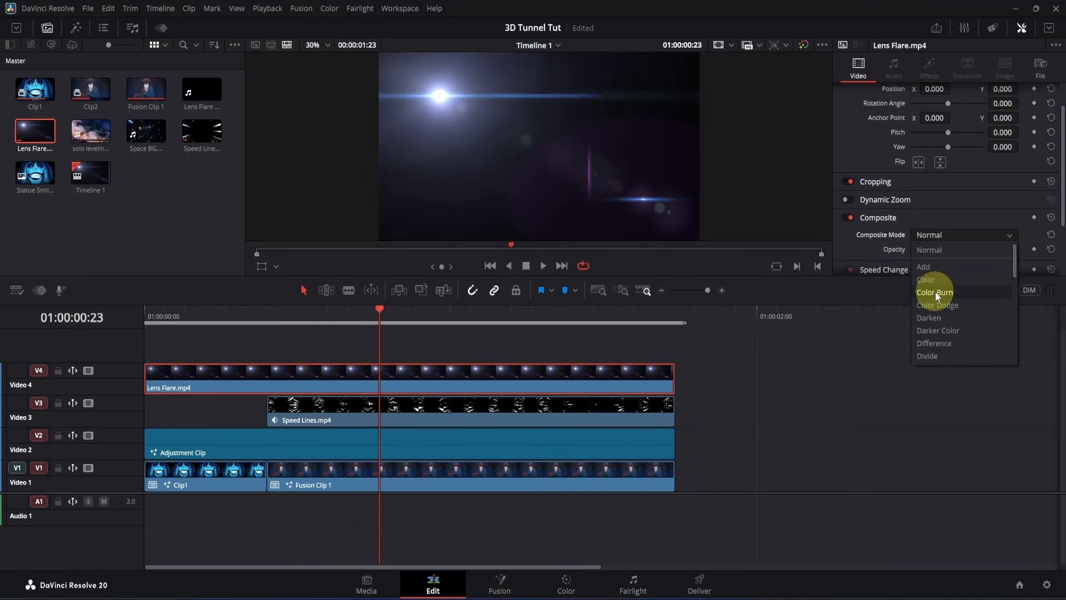
{"action": "scroll", "coordinate": [936, 291], "scroll_direction": "down", "scroll_amount": 3}
{"action": "scroll", "coordinate": [936, 292], "scroll_direction": "down", "scroll_amount": 2}
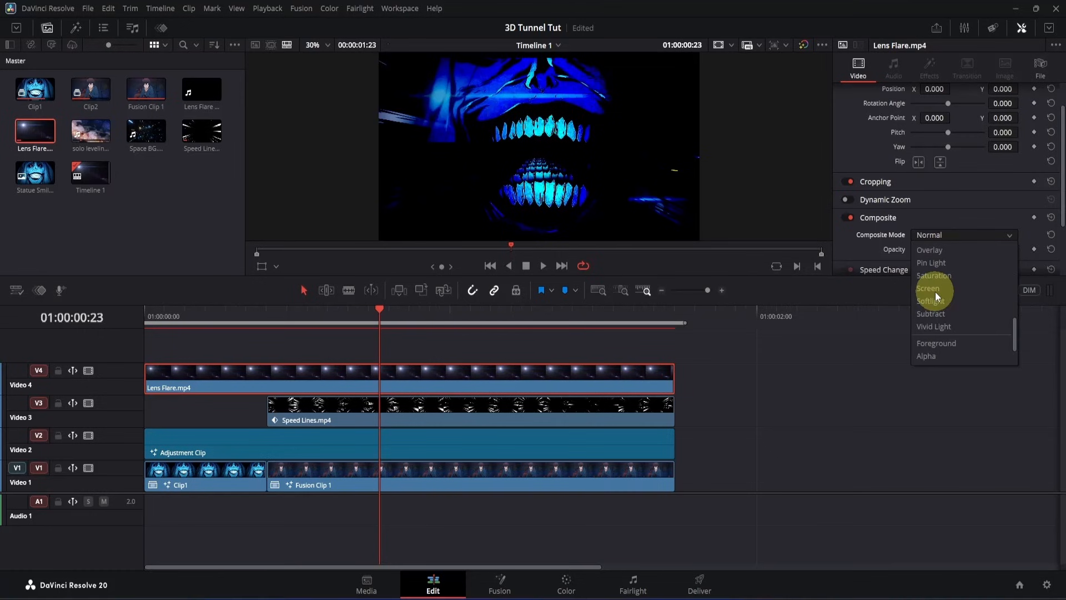
{"action": "left_click", "coordinate": [934, 289]}
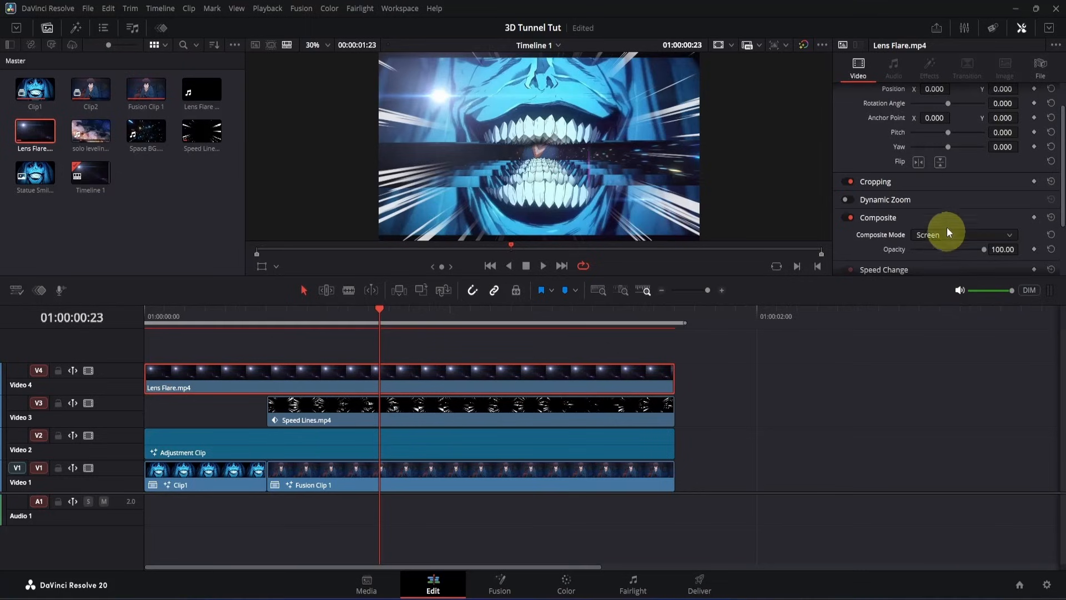
Step: Set the Lens Flare clip's zoom to 1.660 and its position to X -58.000, Y 59.000
{"action": "scroll", "coordinate": [896, 145], "scroll_direction": "up", "scroll_amount": 2}
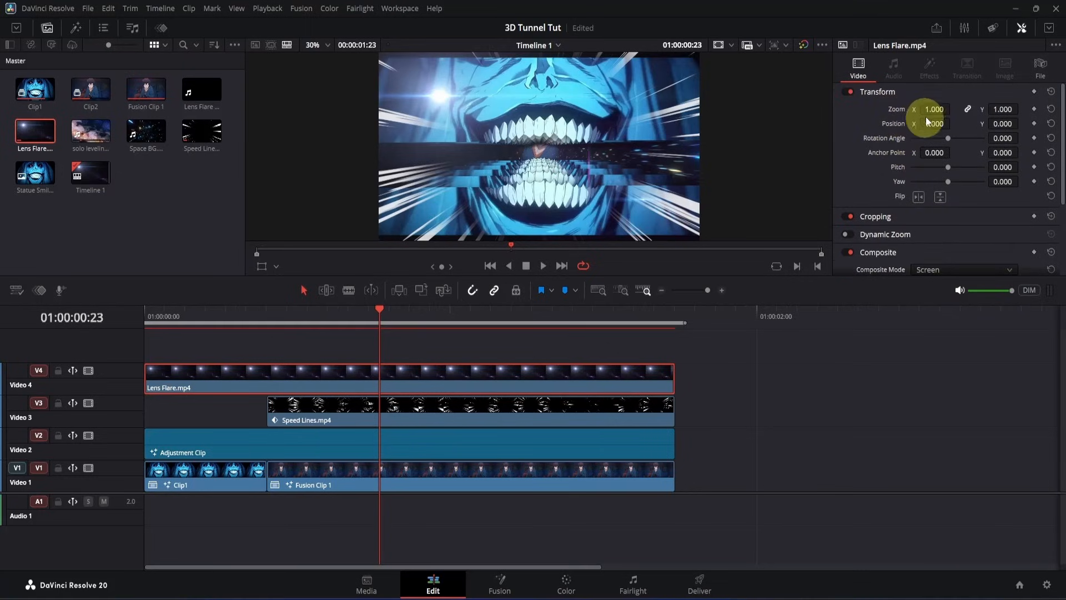
{"action": "mouse_move", "coordinate": [938, 109]}
{"action": "left_mouse_down"}
{"action": "mouse_move", "coordinate": [948, 109]}
{"action": "mouse_move", "coordinate": [933, 107]}
{"action": "left_mouse_up"}
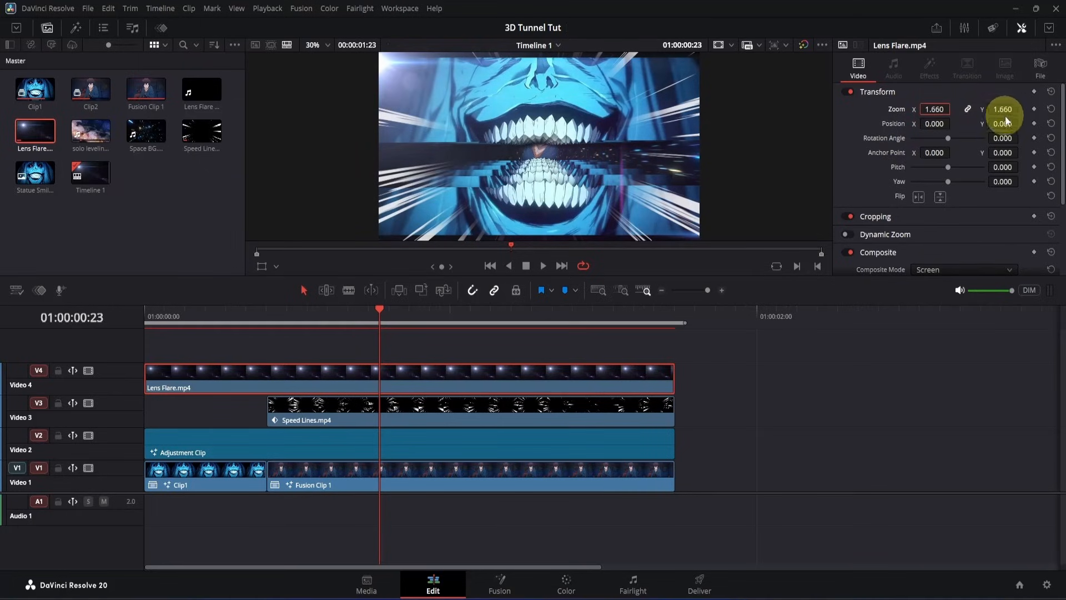
{"action": "mouse_move", "coordinate": [1007, 122]}
{"action": "left_mouse_down"}
{"action": "mouse_move", "coordinate": [1040, 123]}
{"action": "mouse_move", "coordinate": [1004, 124]}
{"action": "left_mouse_up"}
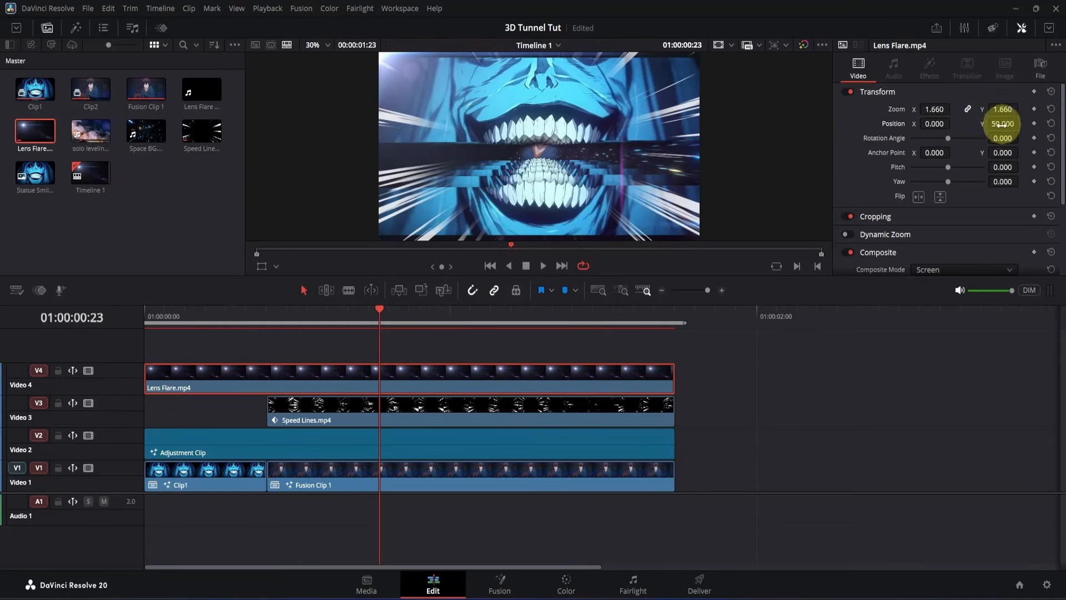
{"action": "left_click_drag", "start_coordinate": [935, 123], "coordinate": [917, 118]}
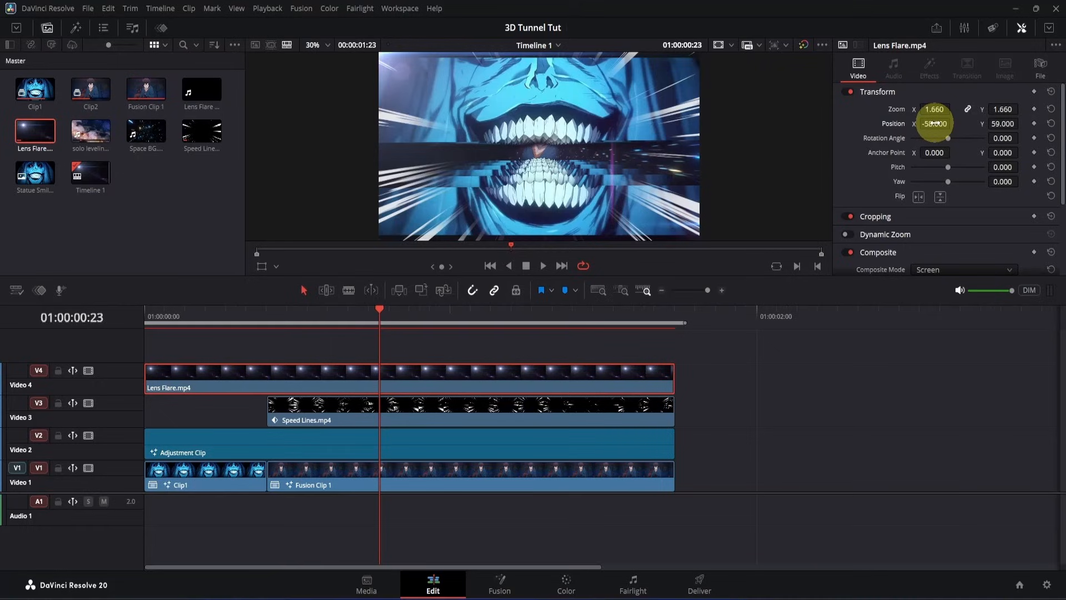
Step: Play the timeline from the beginning to review the lens flare overlay with the transition
{"action": "left_click_drag", "start_coordinate": [250, 314], "coordinate": [128, 321]}
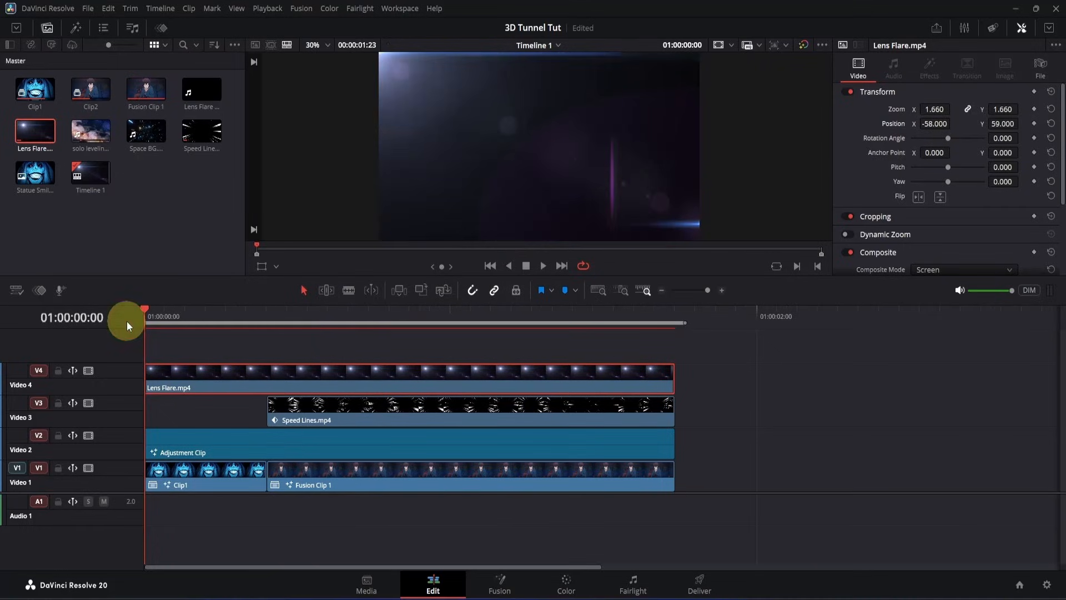
{"action": "left_click", "coordinate": [438, 522]}
{"action": "key", "text": "space"}
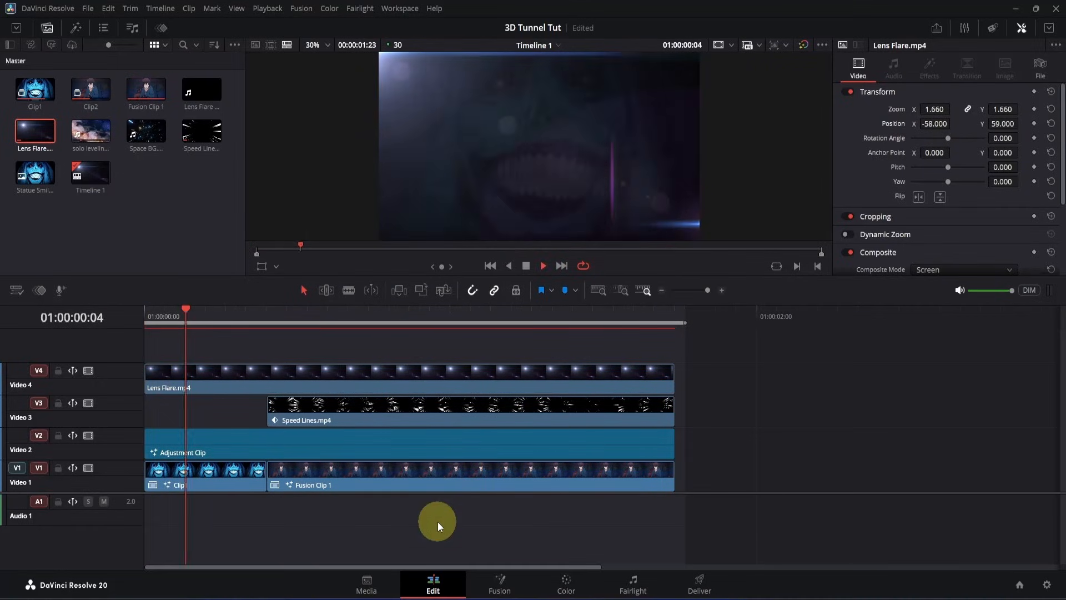